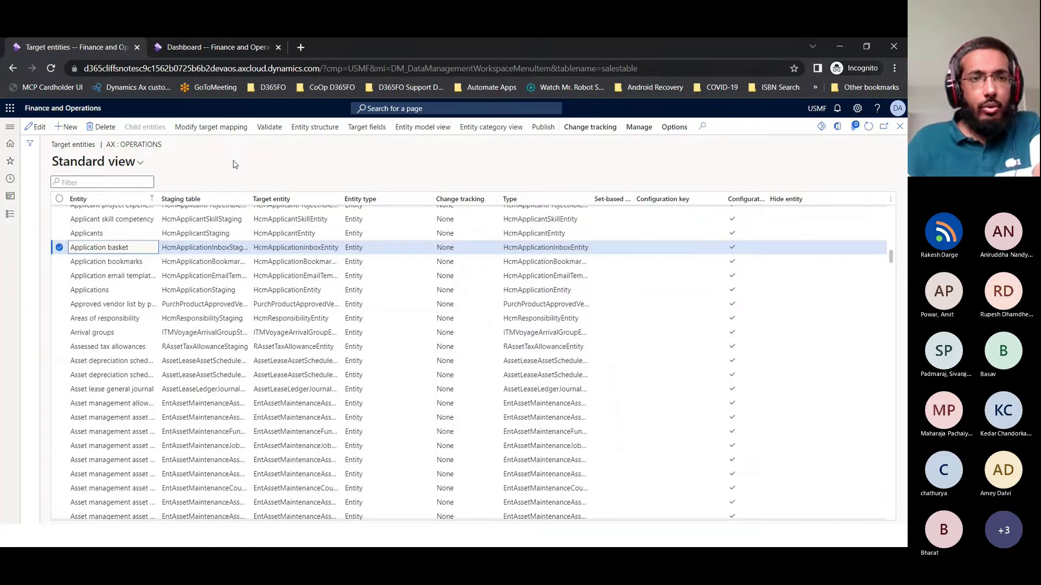
Filter the target entities list to target entity names beginning with "custcustomer"
scroll(217, 163, up, 7)
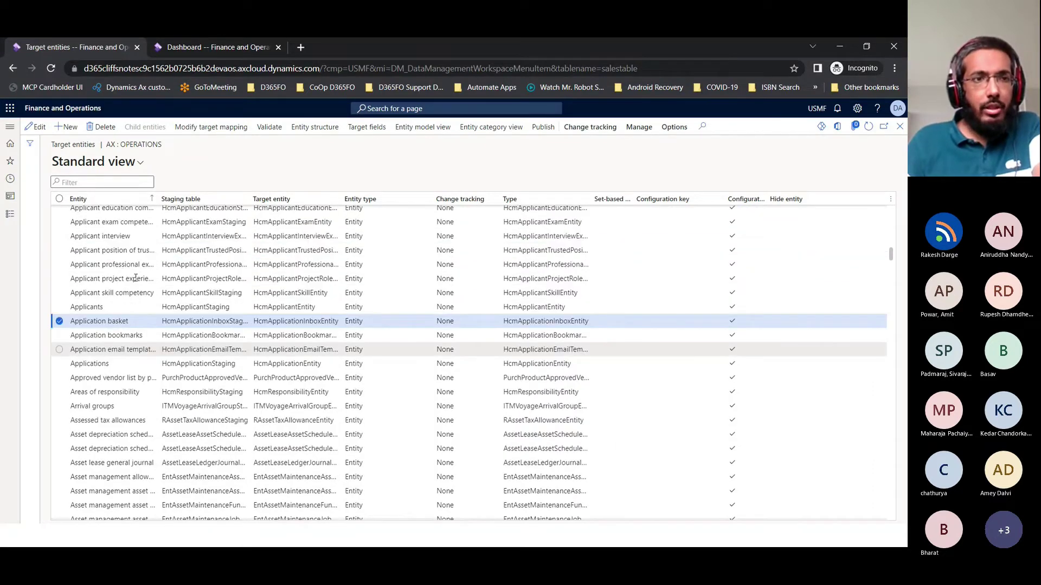
scroll(412, 241, up, 5)
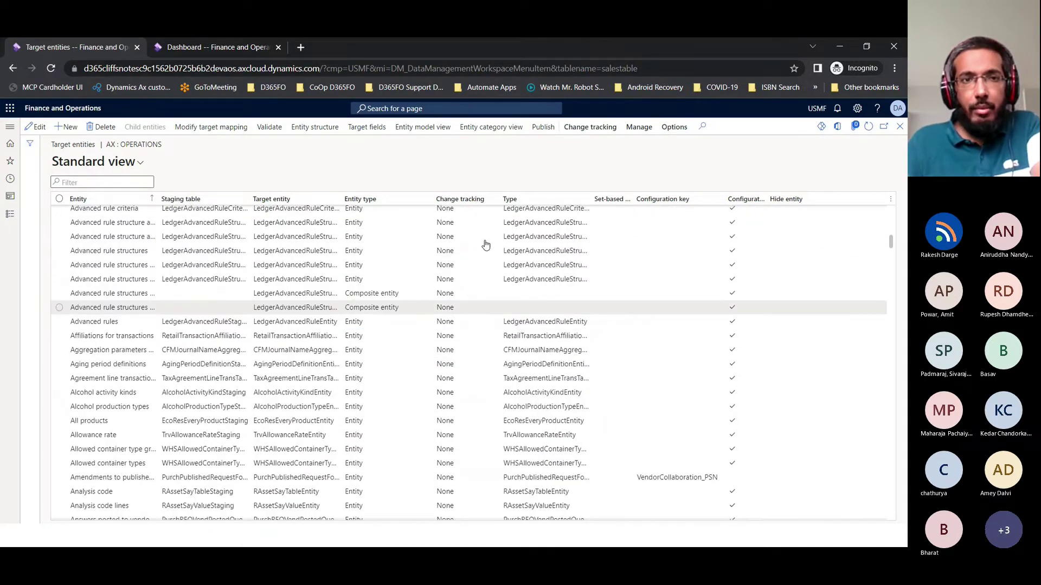
click(300, 200)
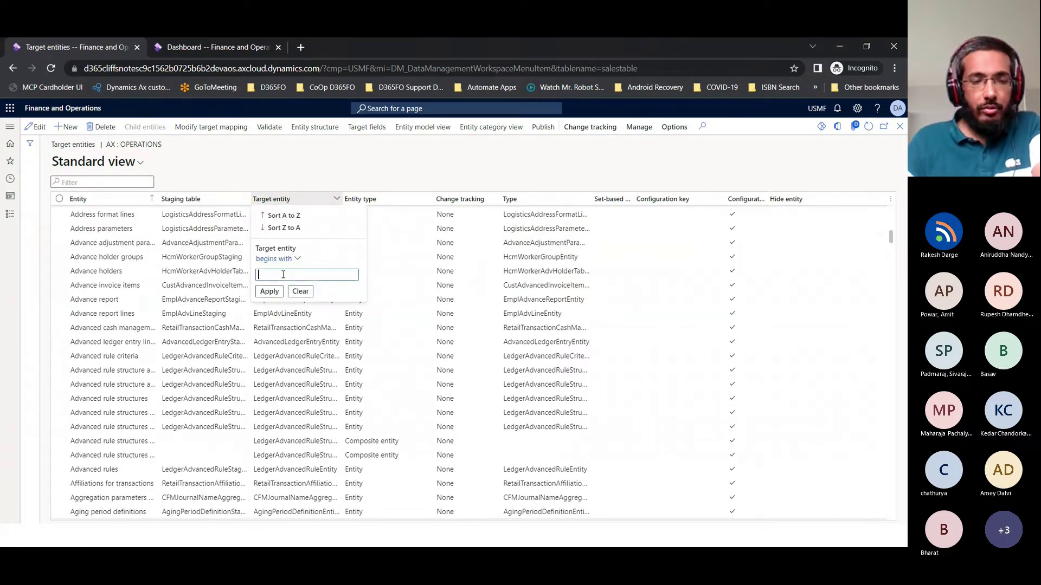
text(cu)
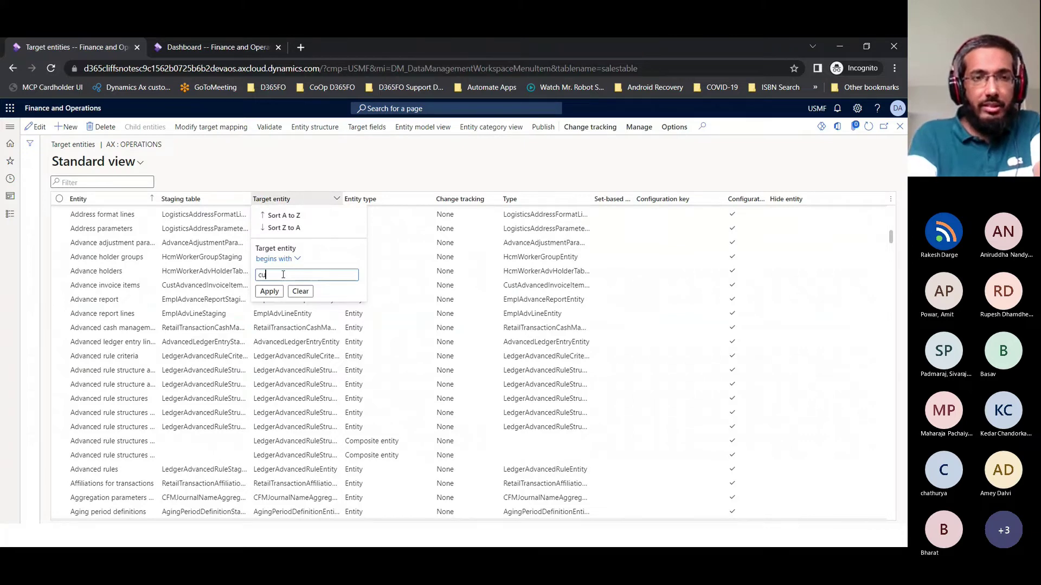
text(stcust)
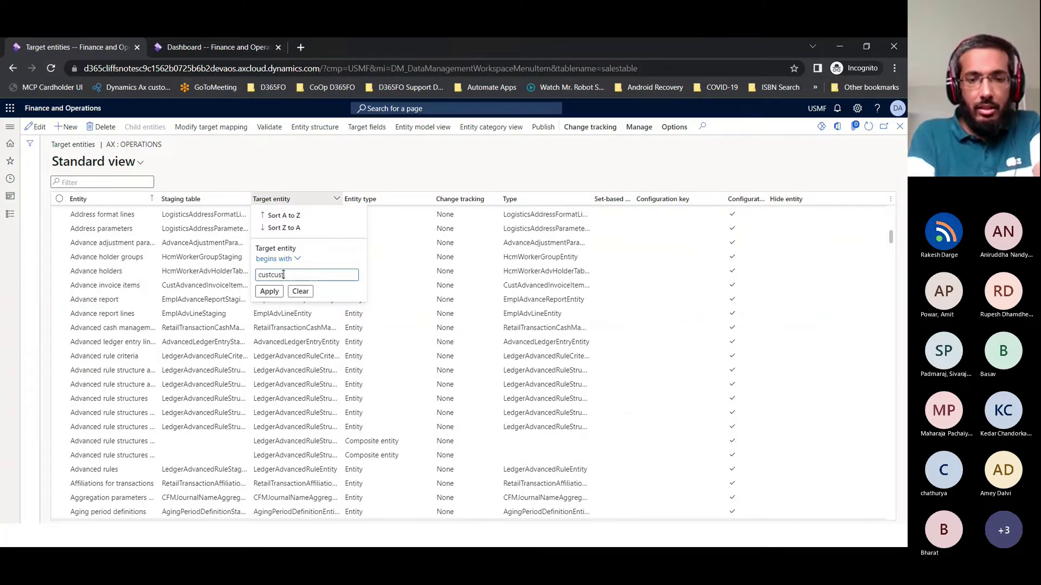
text(omer)
key(Escape)
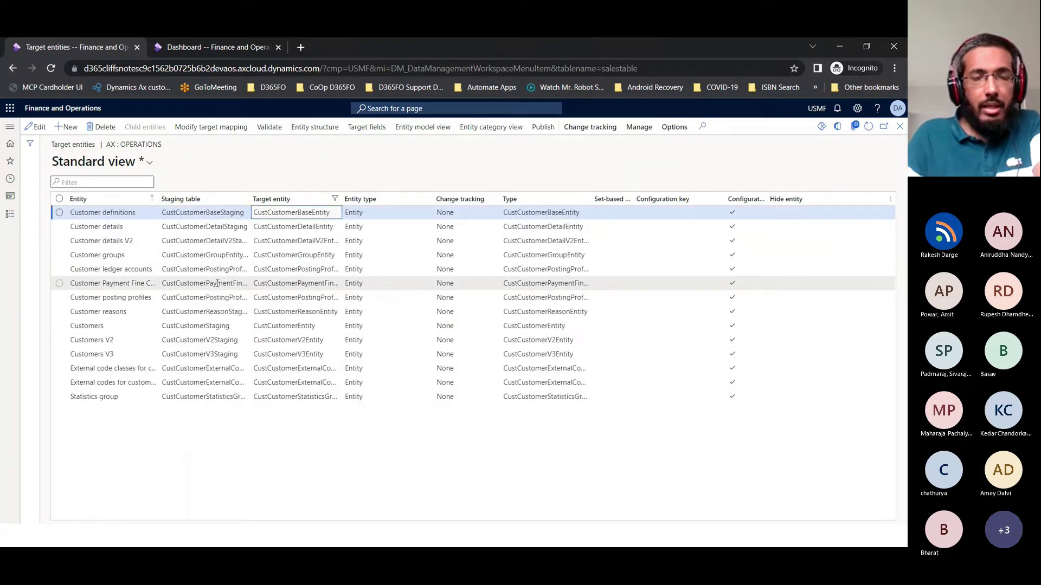
Select the Customers V3 entity row, check its CustCustomerV3Entity target, and highlight the entity name
click(308, 354)
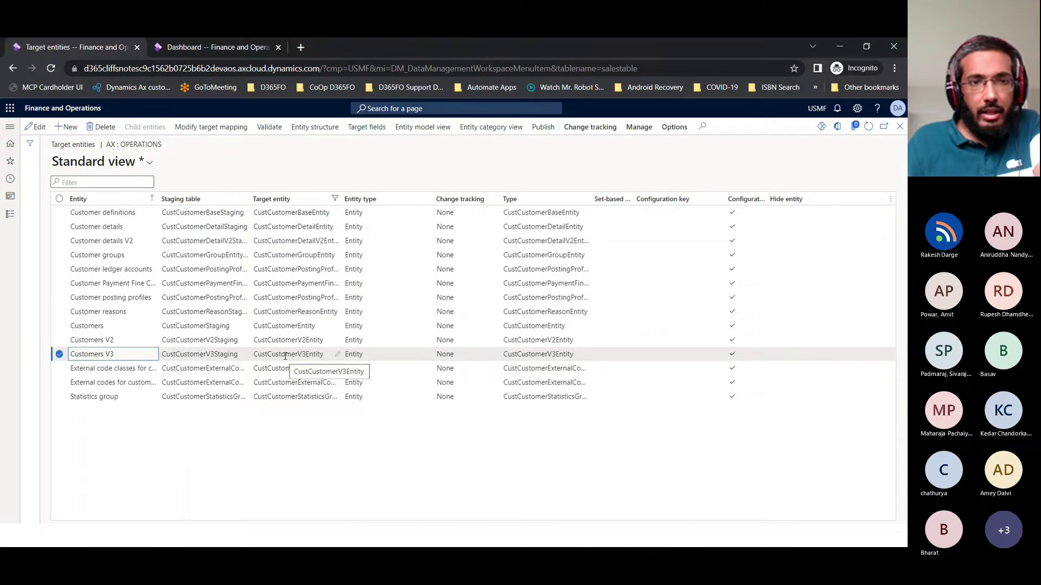
click(275, 358)
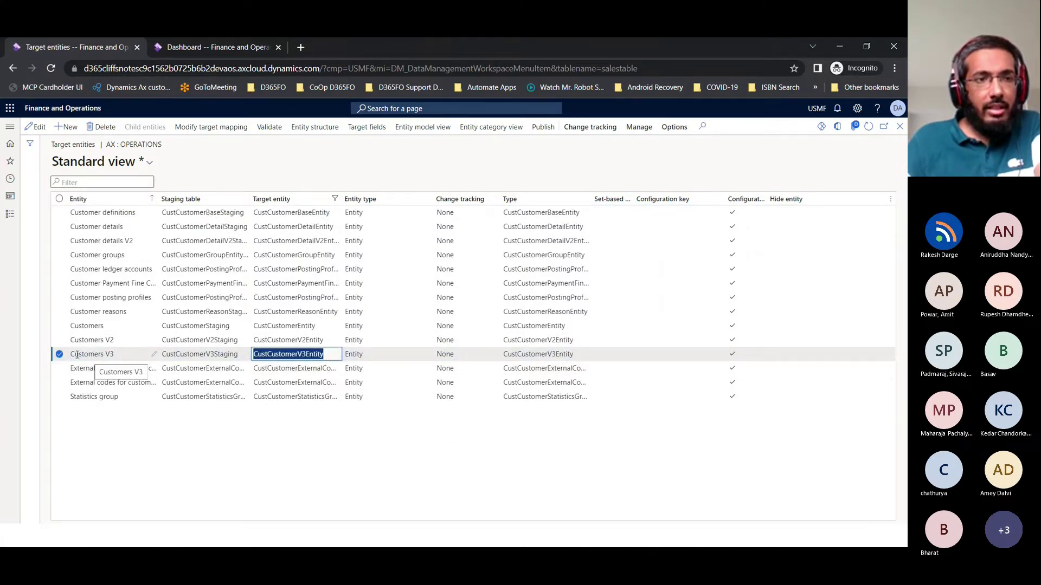
click(121, 354)
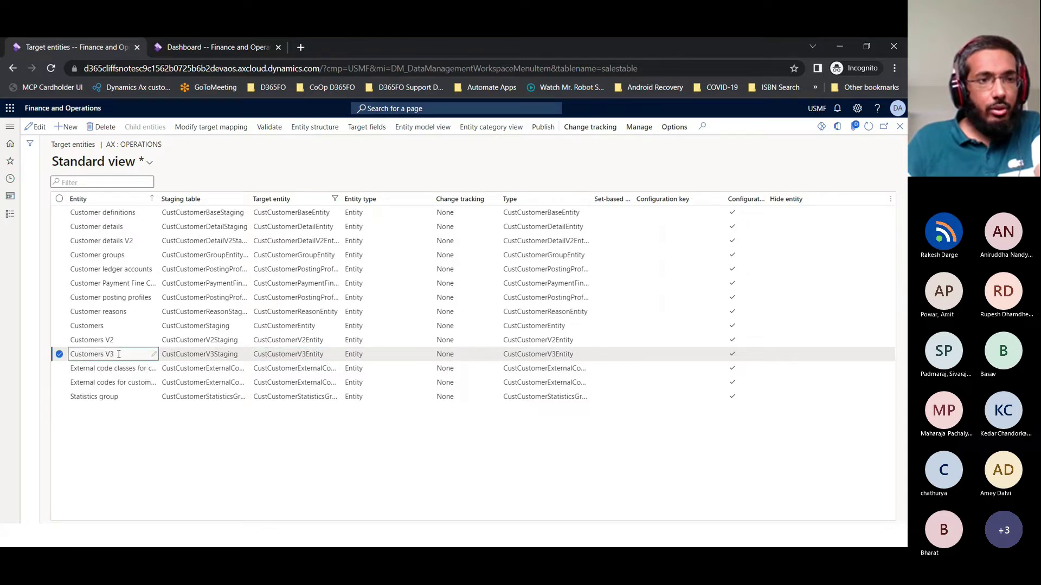
drag(119, 354, 70, 354)
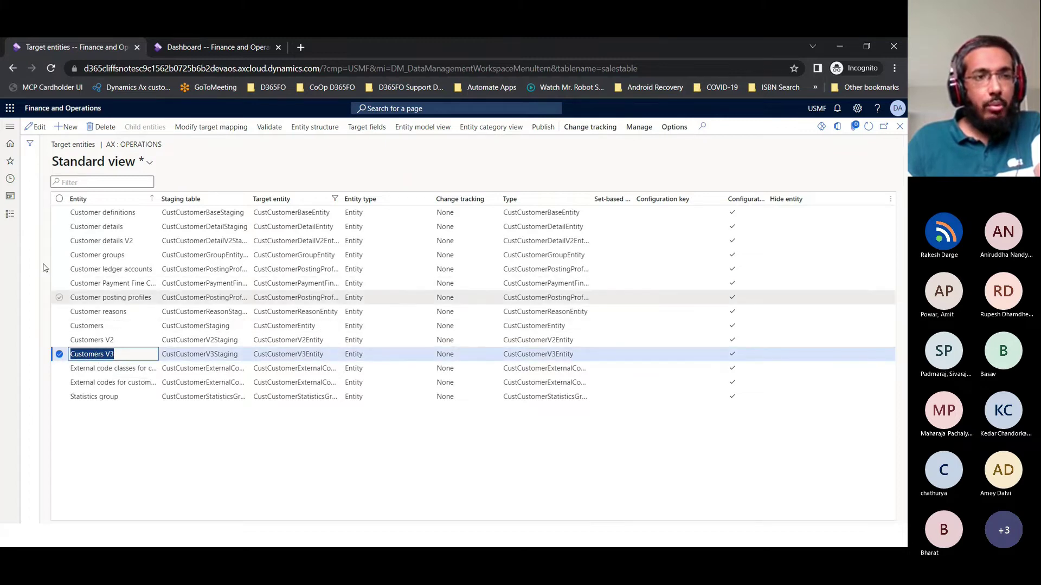
Create an import project in the Data management workspace with the group name "Customers Import 1"
click(9, 215)
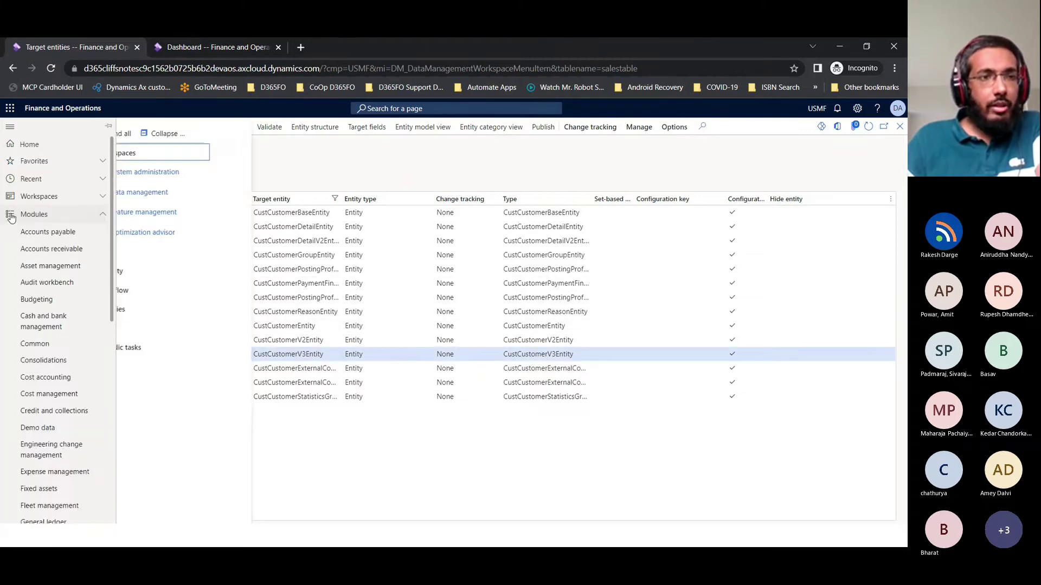
click(181, 194)
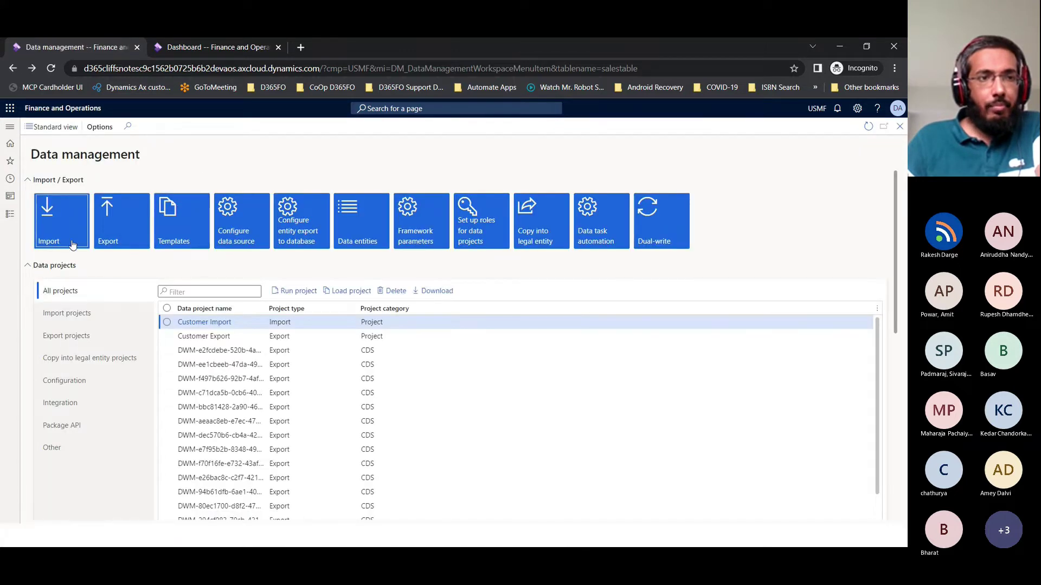
click(60, 222)
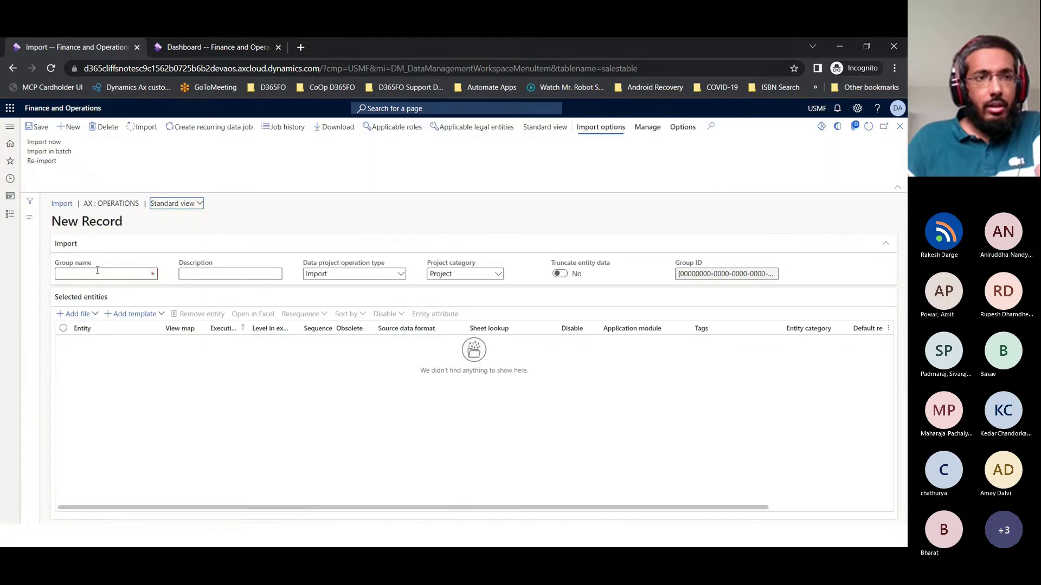
click(98, 272)
text(Customer)
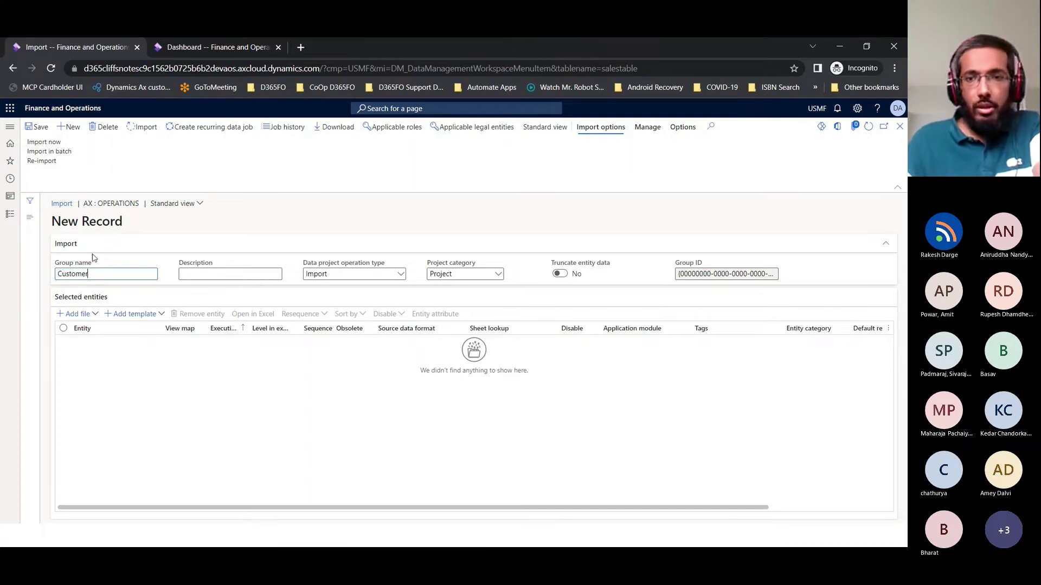
text(s Import 1)
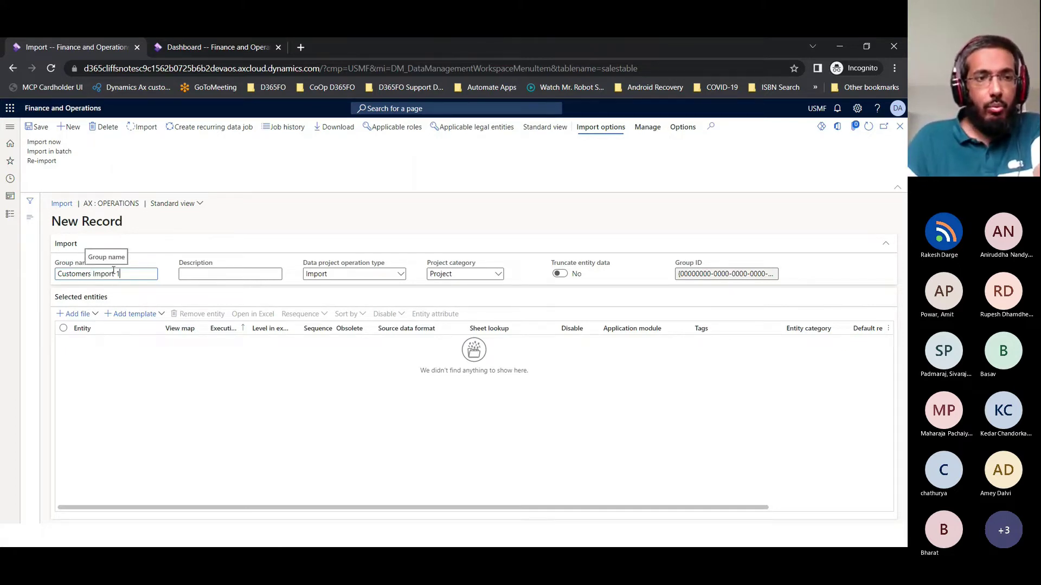
click(78, 315)
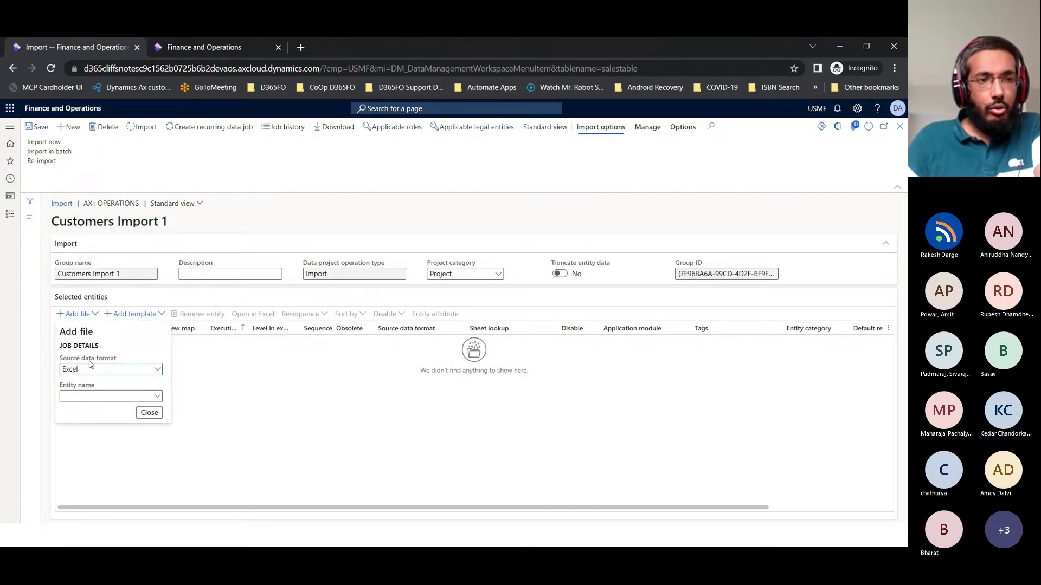
click(98, 397)
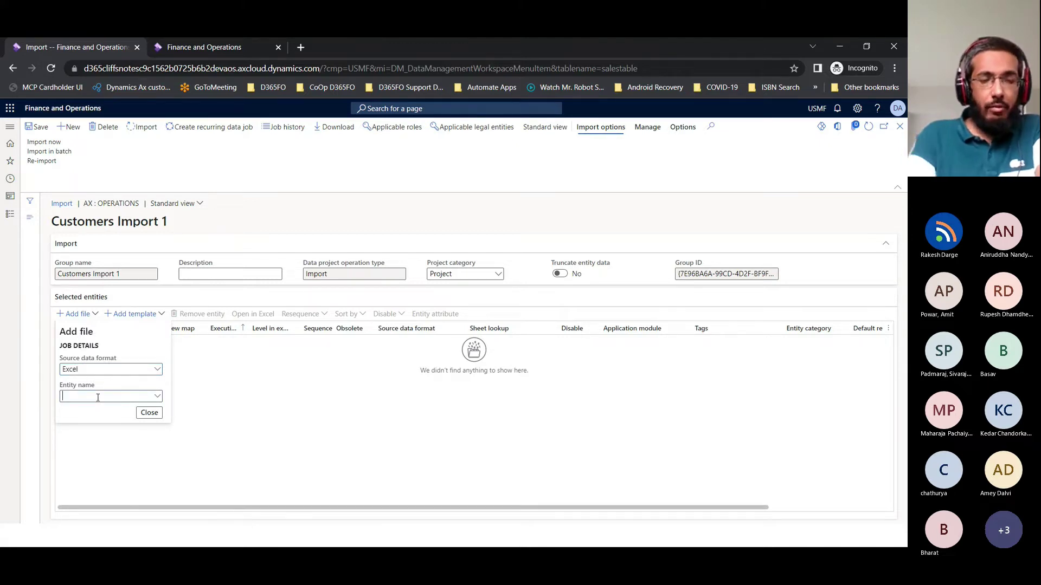
text(Custome)
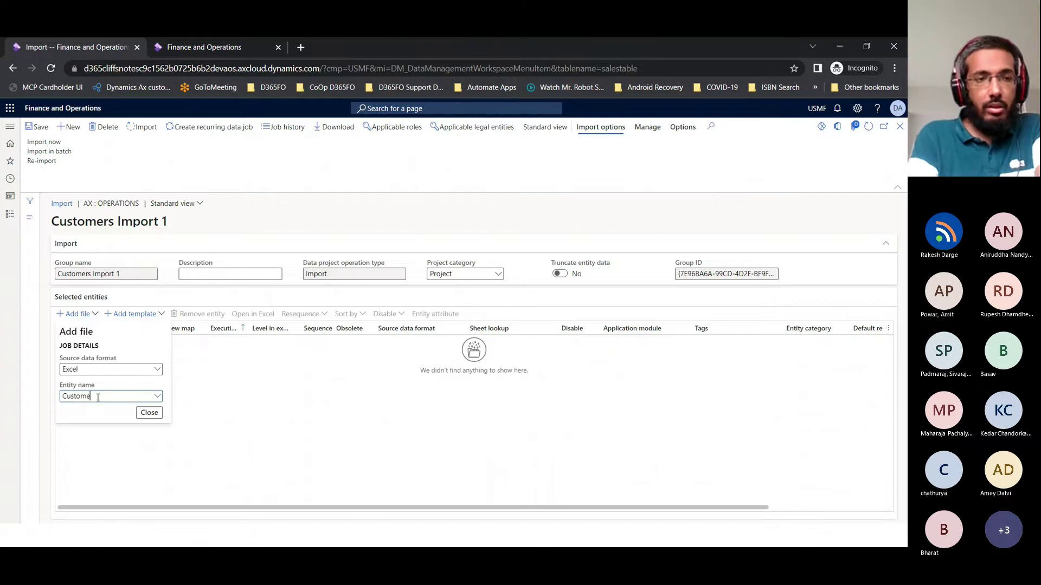
text(rs V3)
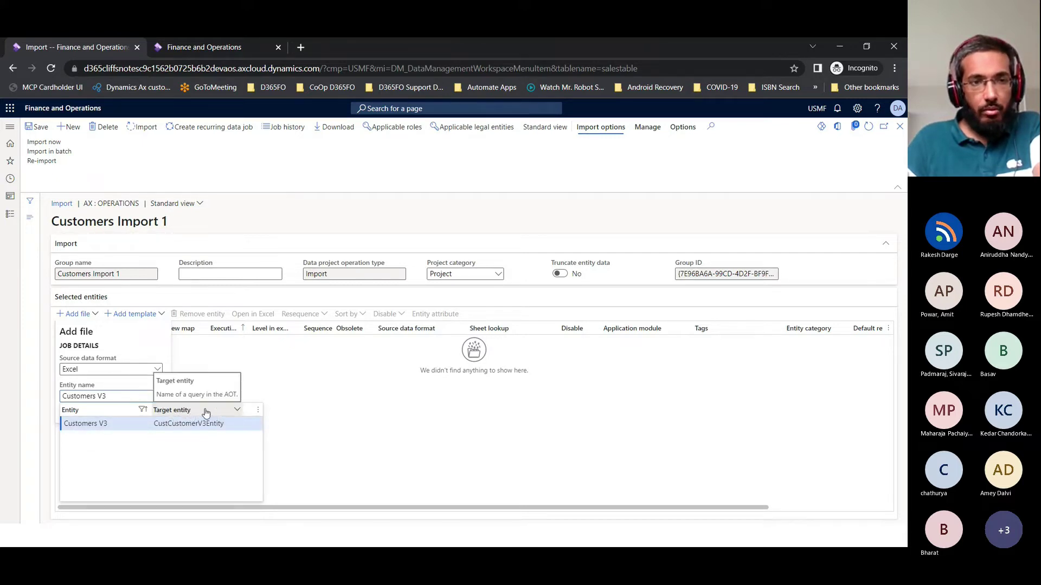
click(323, 395)
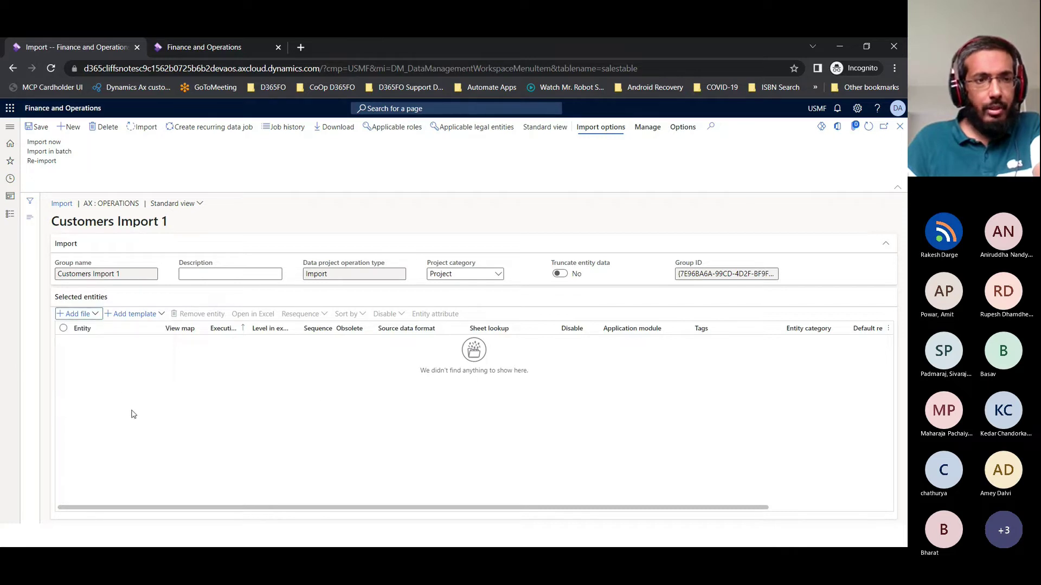
Start adding a file to the import project with Excel as source data format and Customers V3 as entity
click(92, 319)
click(107, 396)
text(Customers V3)
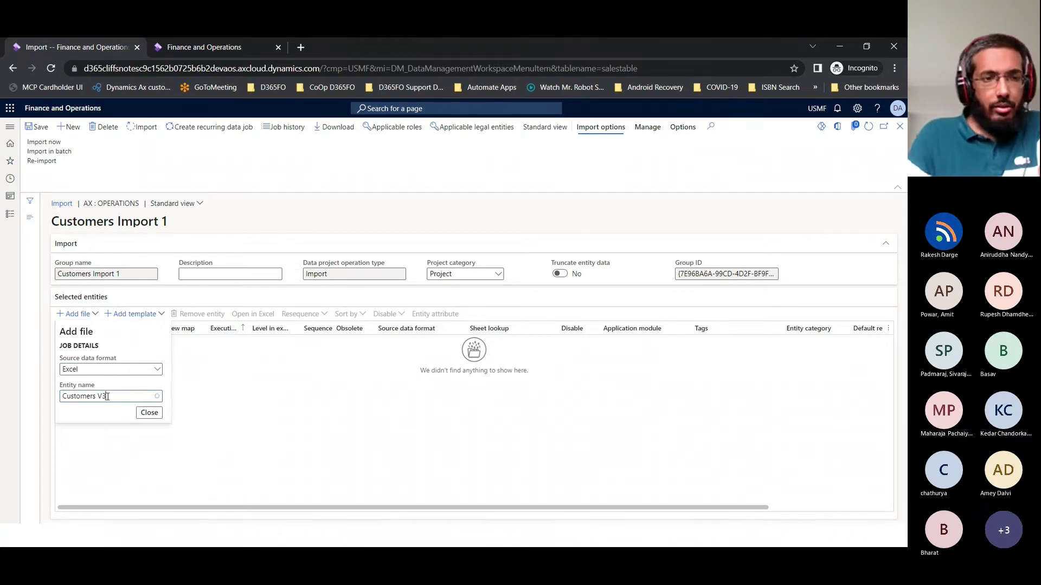
click(91, 425)
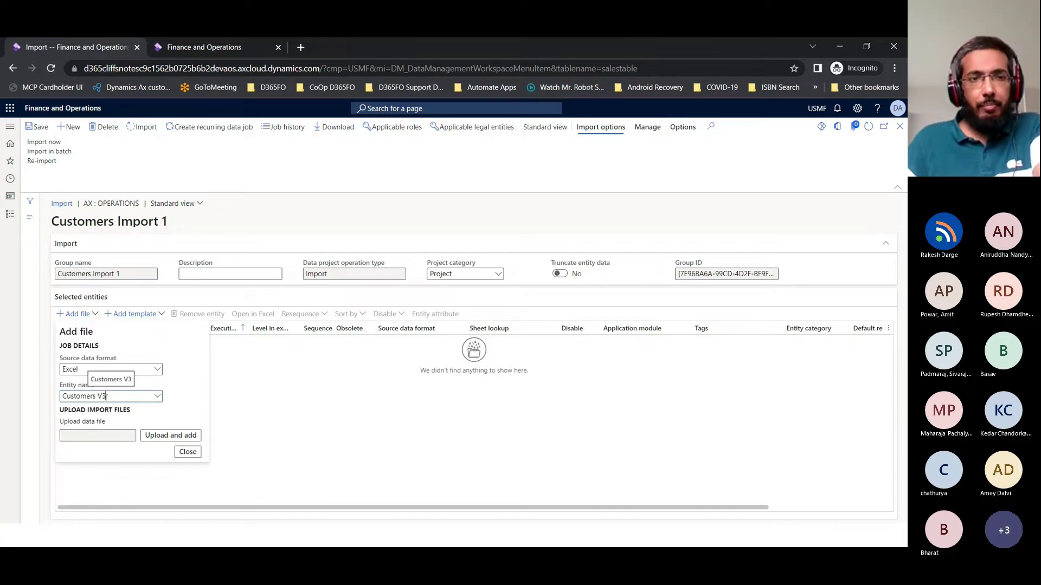
Switch to File Explorer and open Customers V3.xlsx from the DMF Sample folder in Excel
key(alt+Tab)
key(alt+Tab)
key(alt+Tab)
key(alt+Tab)
key(alt+Tab)
key(alt+Tab)
key(alt+Tab)
double_click(200, 195)
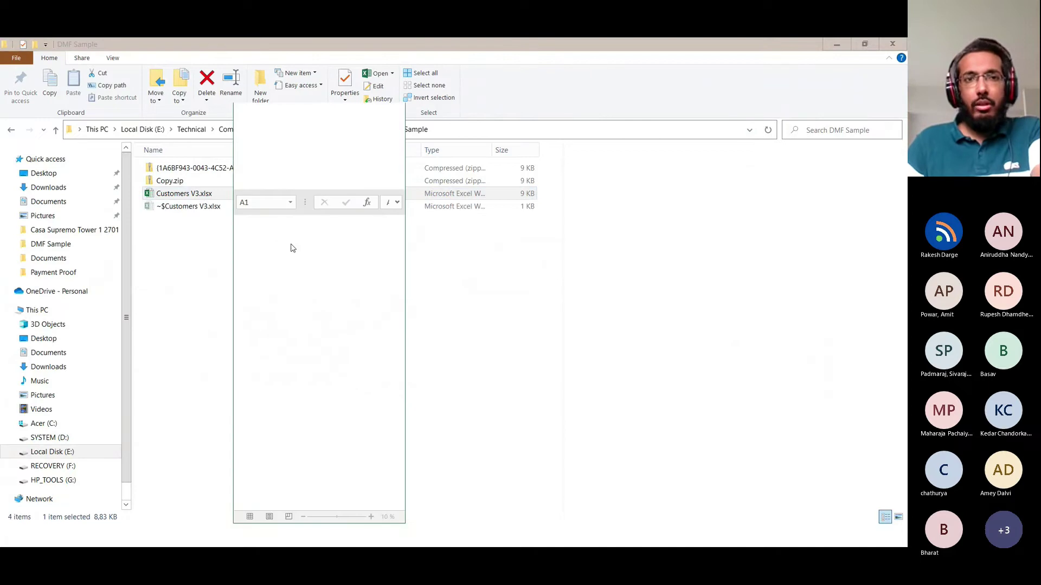
click(363, 112)
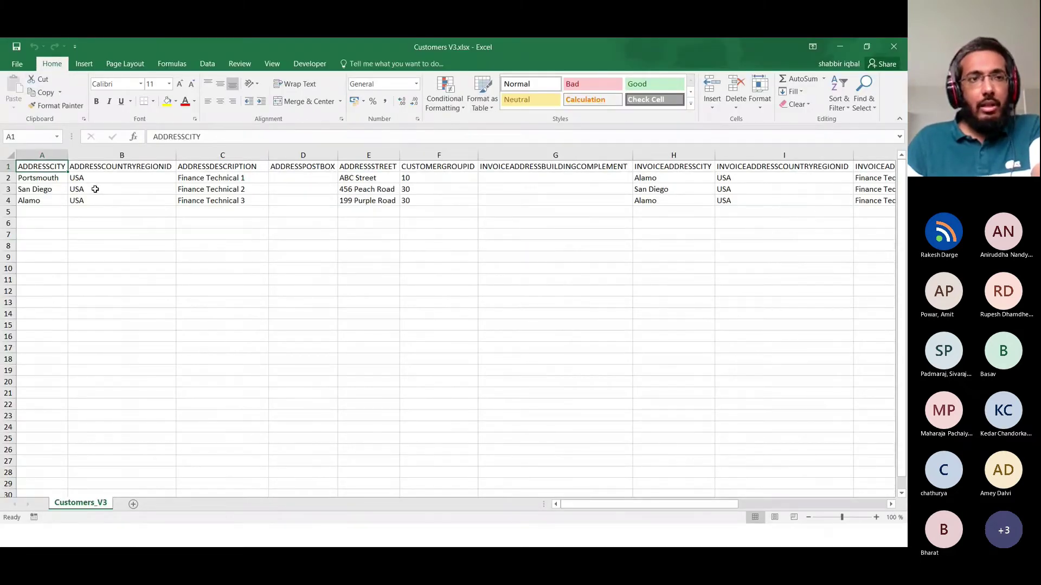
Examine the header row of the Customers_V3 sheet across all columns through CustomerAccount
click(138, 195)
key(Up)
key(Up)
key(Right)
key(Right)
key(Right)
key(Right)
key(Right)
key(Right)
key(Right)
key(Right)
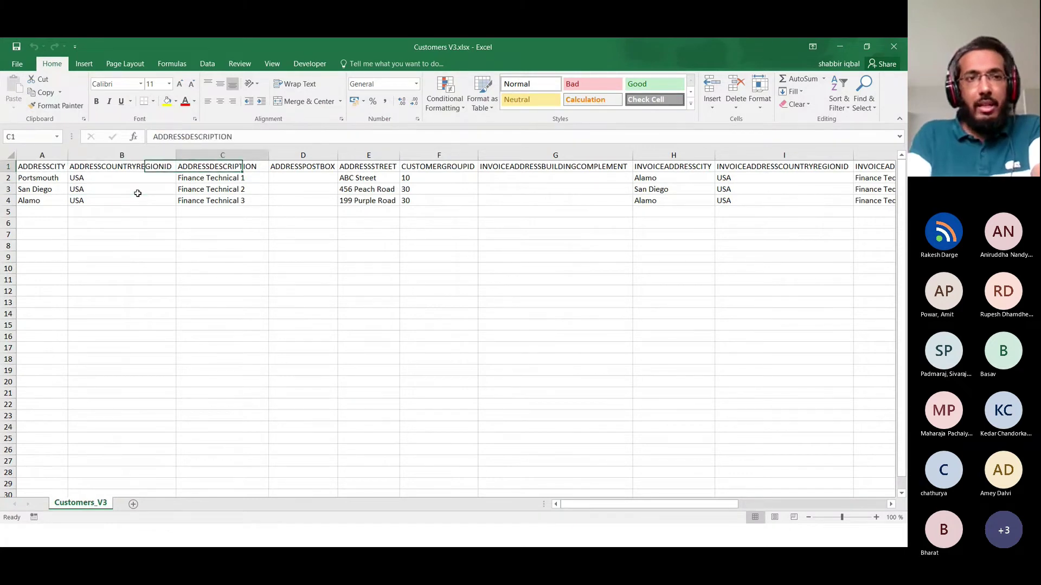
key(Right)
key(Right)
key(Right)
key(Right)
key(Right)
key(Right)
key(Right)
key(Right)
key(Right)
key(Right)
key(Right)
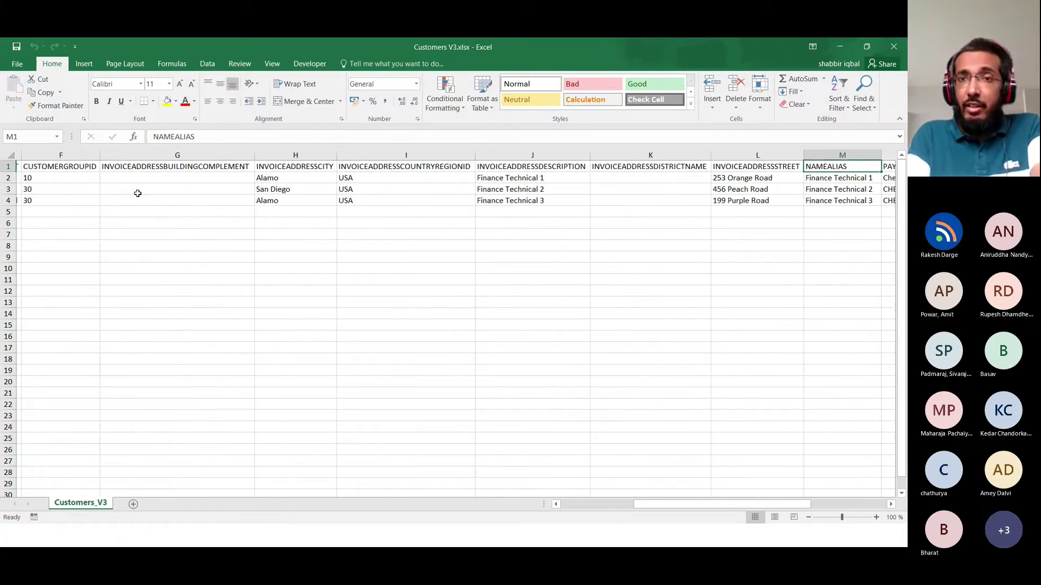
key(Right)
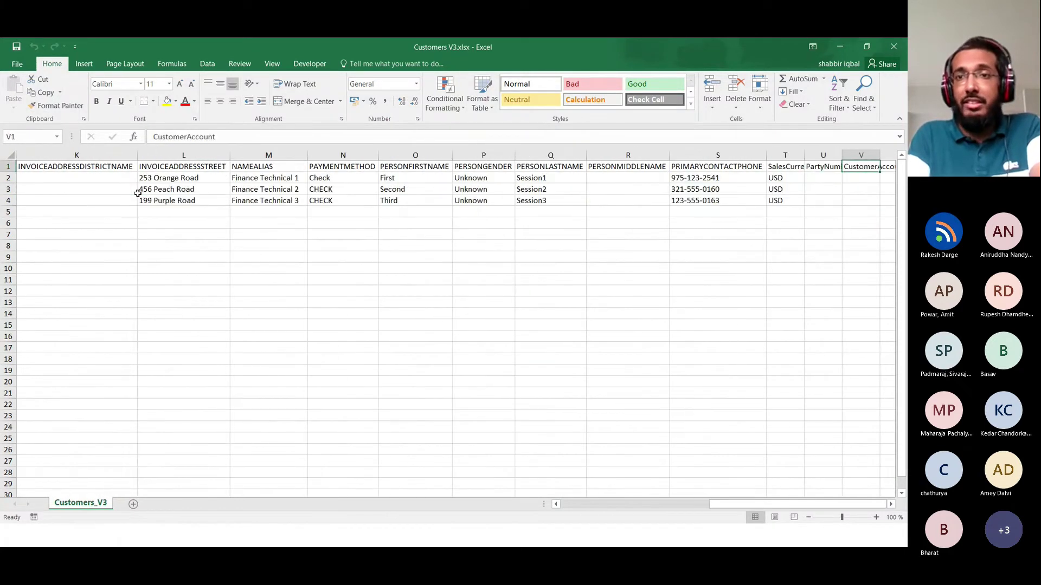
key(Left)
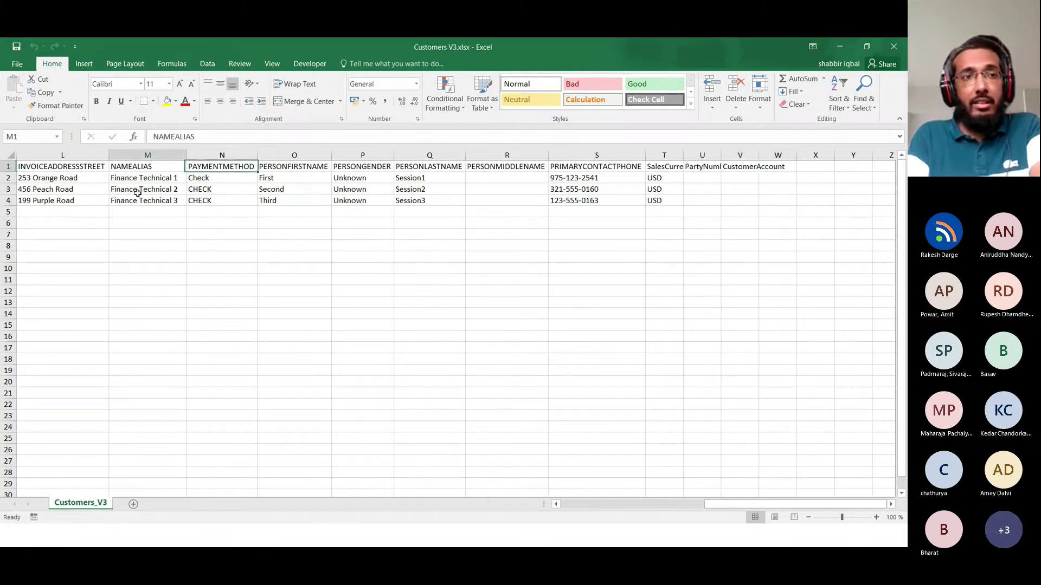
Review the customer records beneath the headers, from ADDRESSCITY across to PERSONMIDDLENAME, checking the NAMEALIAS values, and return to the first column
key(Home)
key(Down)
key(Down)
key(Up)
key(Up)
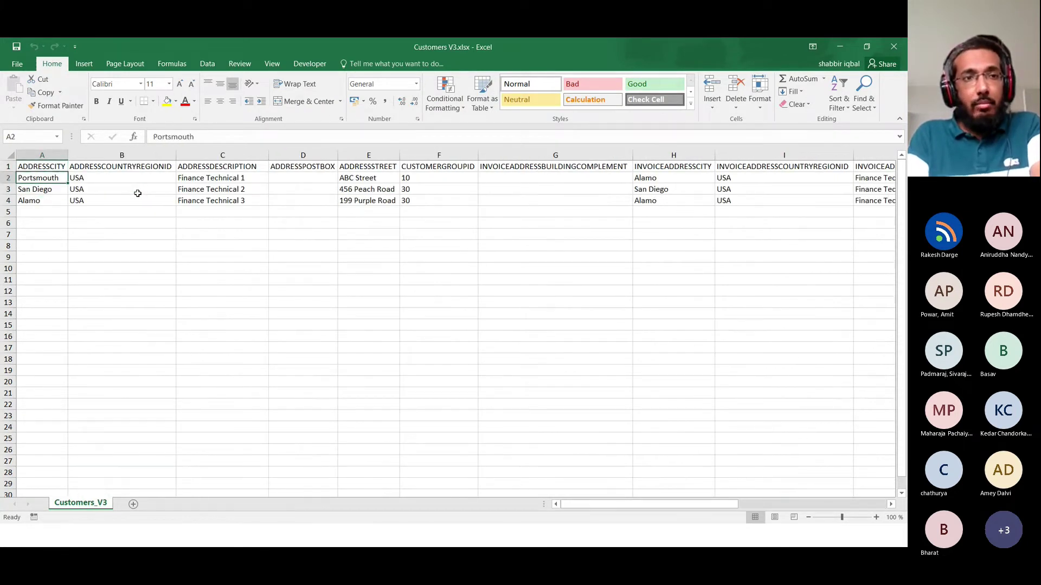
key(Right)
key(Right)
key(Right)
key(Right)
key(Right)
key(Right)
key(Right)
key(Right)
key(Right)
key(Right)
key(Right)
key(Right)
key(Right)
key(Right)
key(Right)
key(Right)
key(Right)
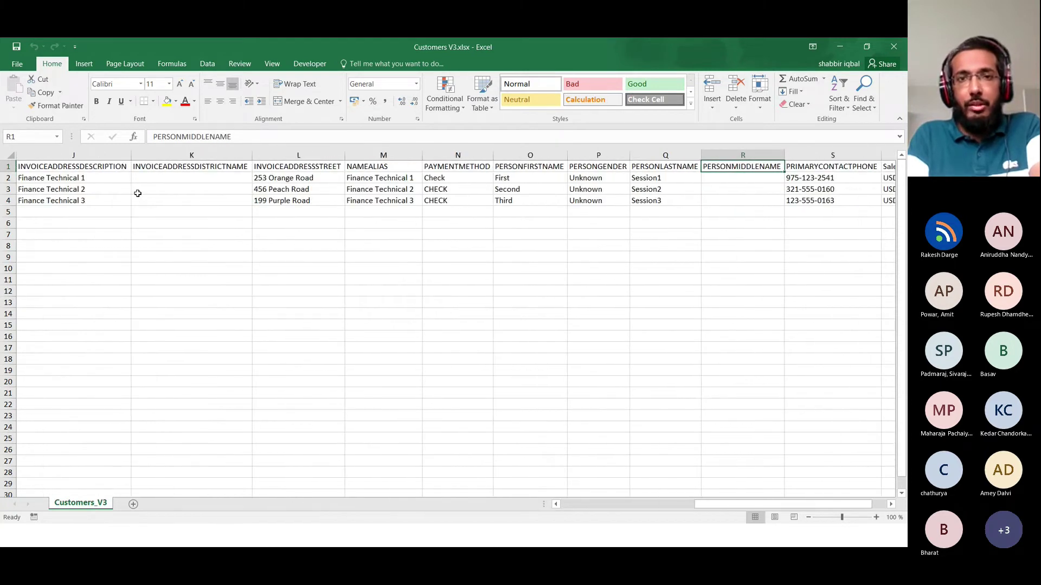
key(Down)
key(Left)
key(Left)
key(Left)
key(Left)
key(Left)
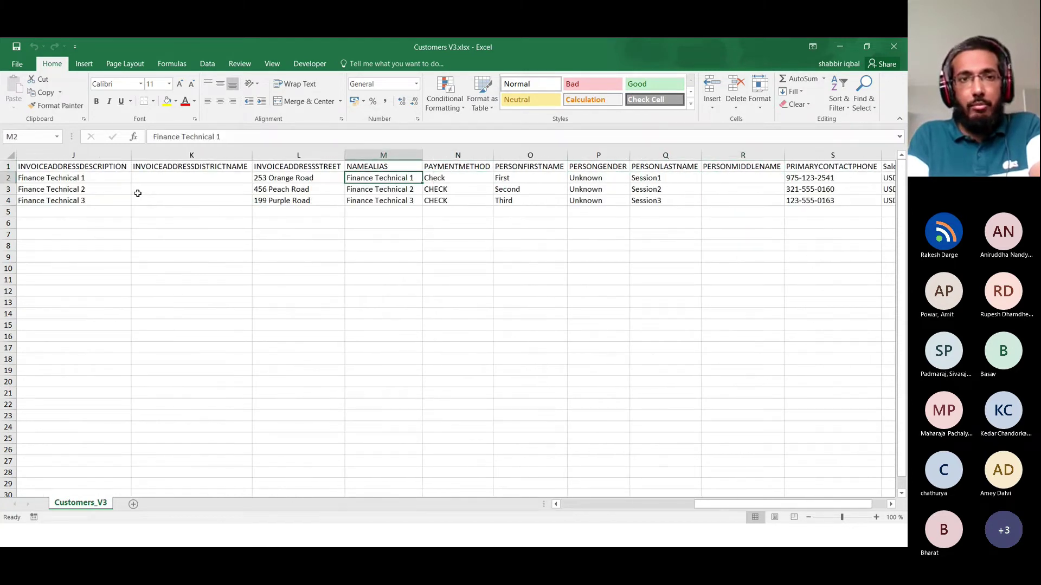
key(Right)
key(Right)
key(Left)
key(Left)
key(Left)
key(Left)
key(Home)
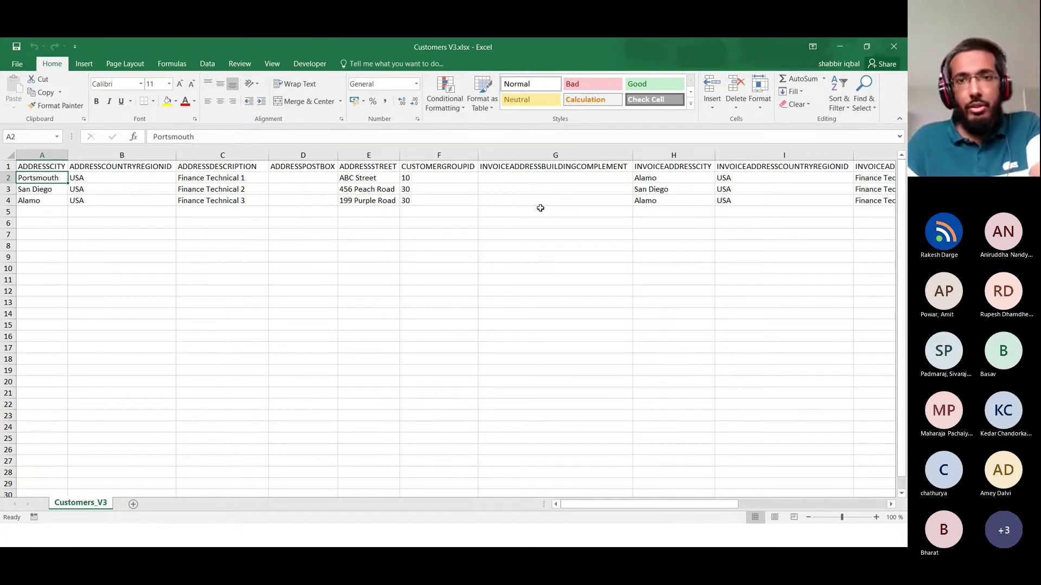
Examine the CUSTOMERGROUPID values in F2:F4 and the remaining column headers through PERSONMIDDLENAME
drag(436, 178, 435, 200)
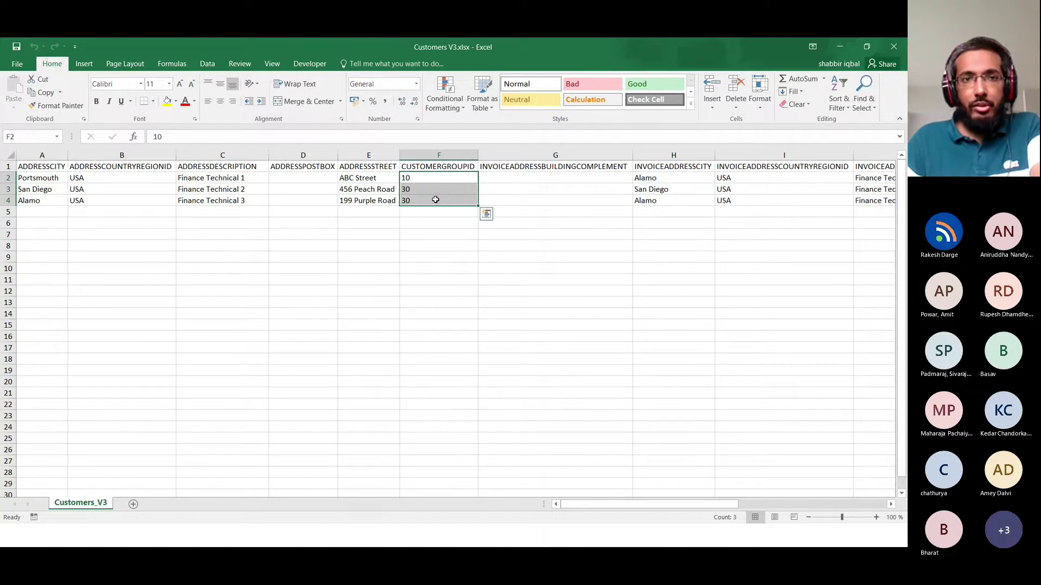
key(Up)
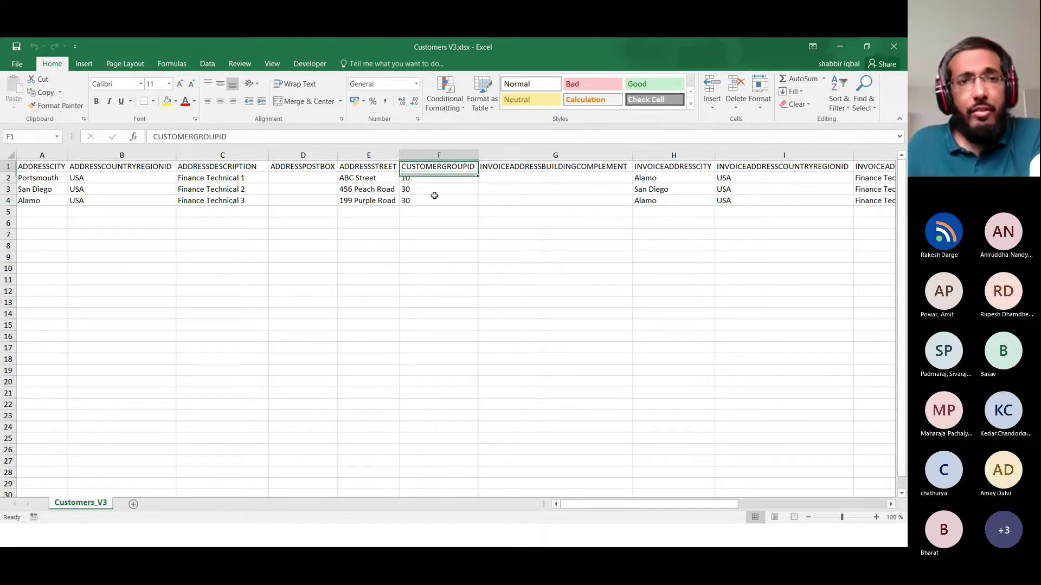
key(Right)
key(Right)
key(Right)
key(Right)
key(Right)
key(Right)
key(Right)
key(Right)
key(Right)
key(Right)
key(Right)
key(Right)
key(Right)
key(Right)
key(Right)
key(Right)
key(Right)
key(Right)
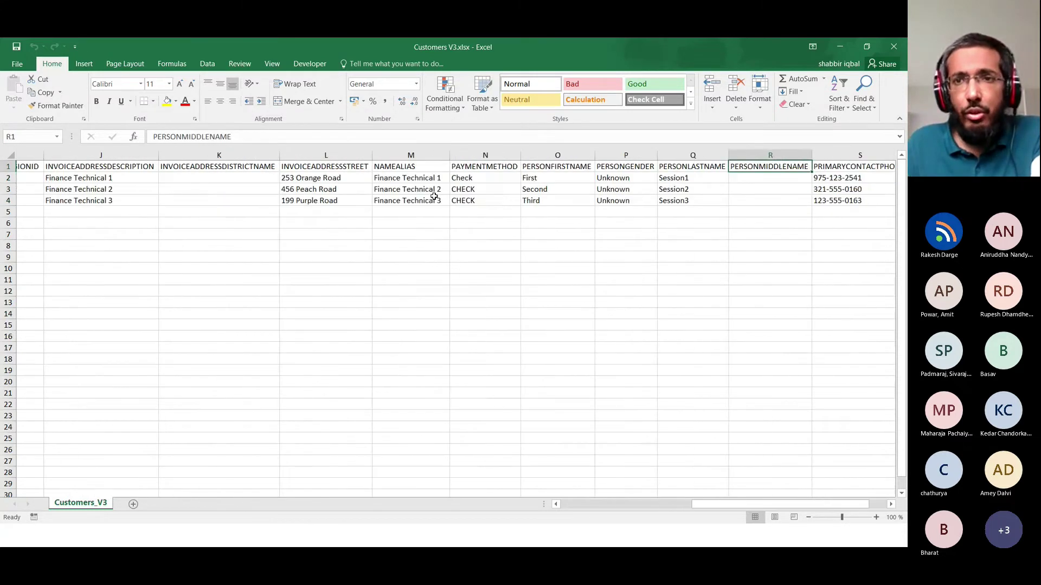
Fit the SalesCurrencyCode column to its header text and examine the currency values in T2:T4
key(Left)
key(Left)
key(Left)
key(Left)
key(Left)
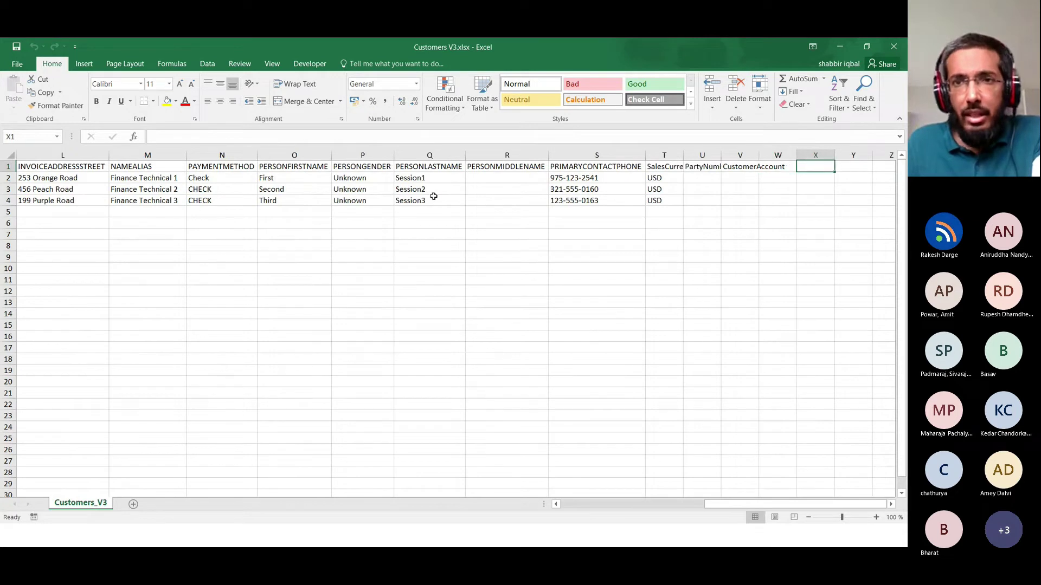
key(Right)
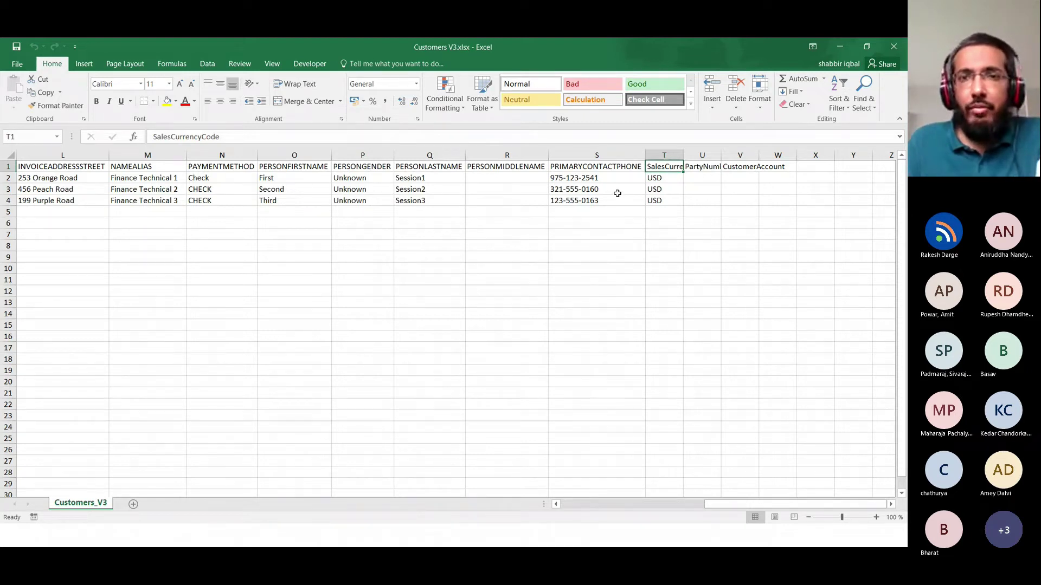
double_click(683, 155)
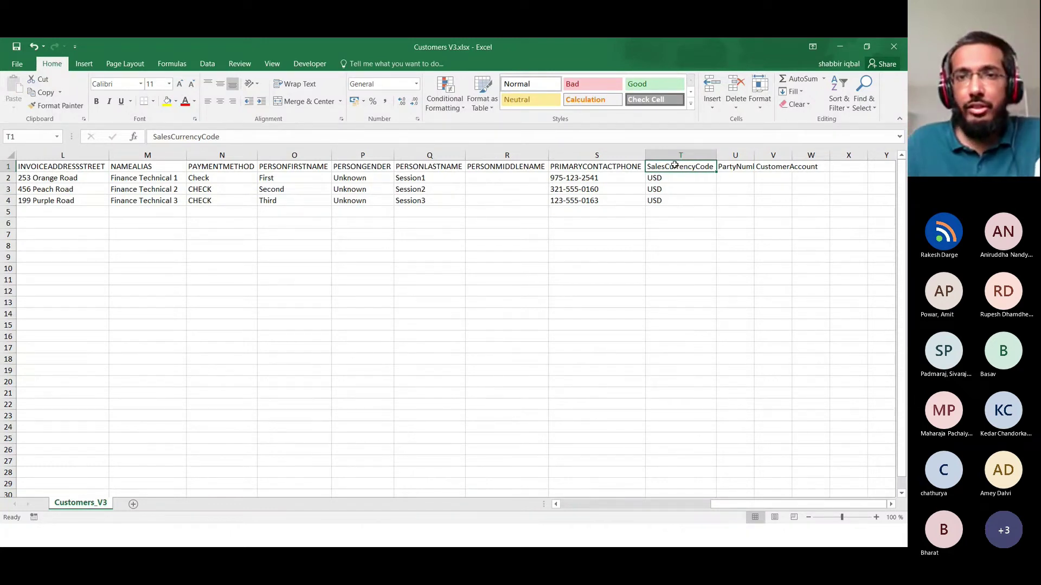
click(677, 185)
drag(677, 186, 676, 198)
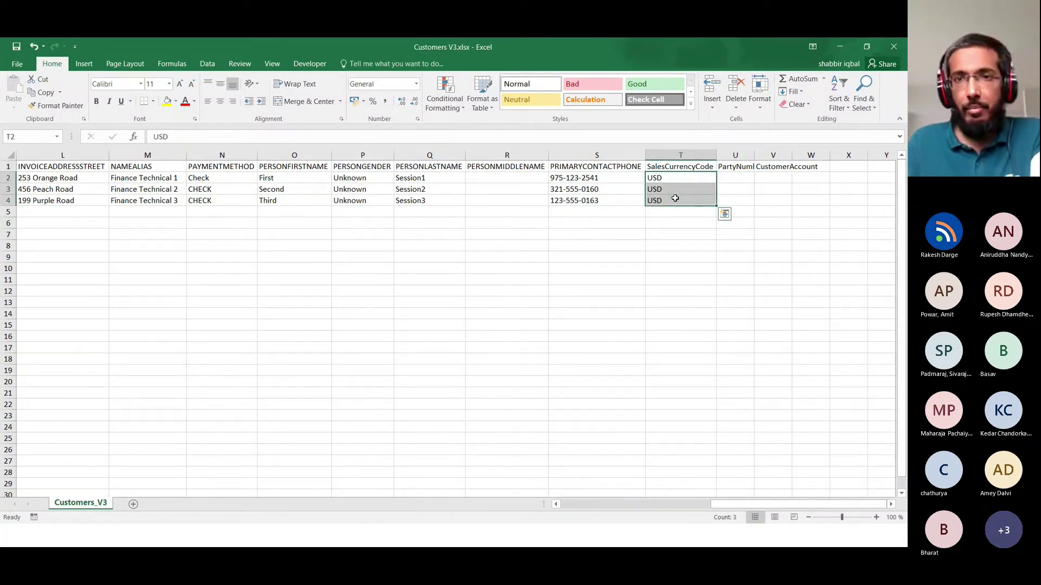
Fit the PartyNumber and CustomerAccount columns to their headers and check their cells in row 2
double_click(754, 156)
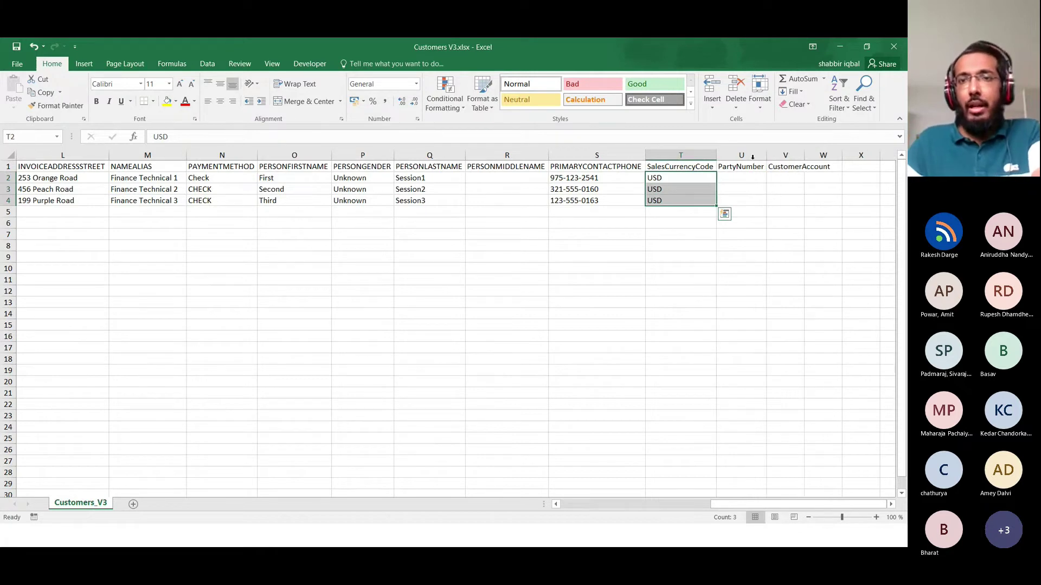
double_click(805, 155)
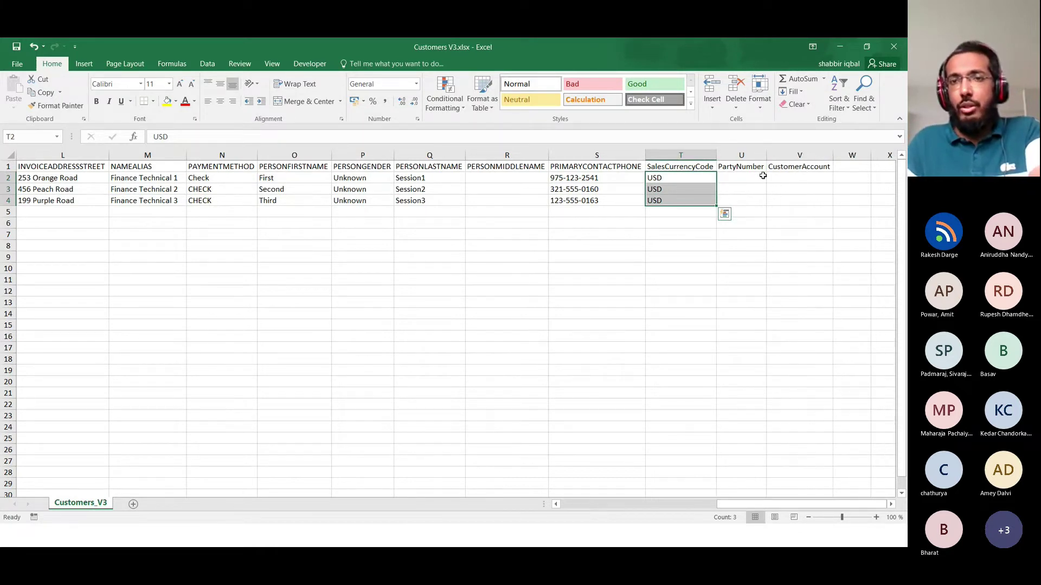
click(741, 177)
click(799, 178)
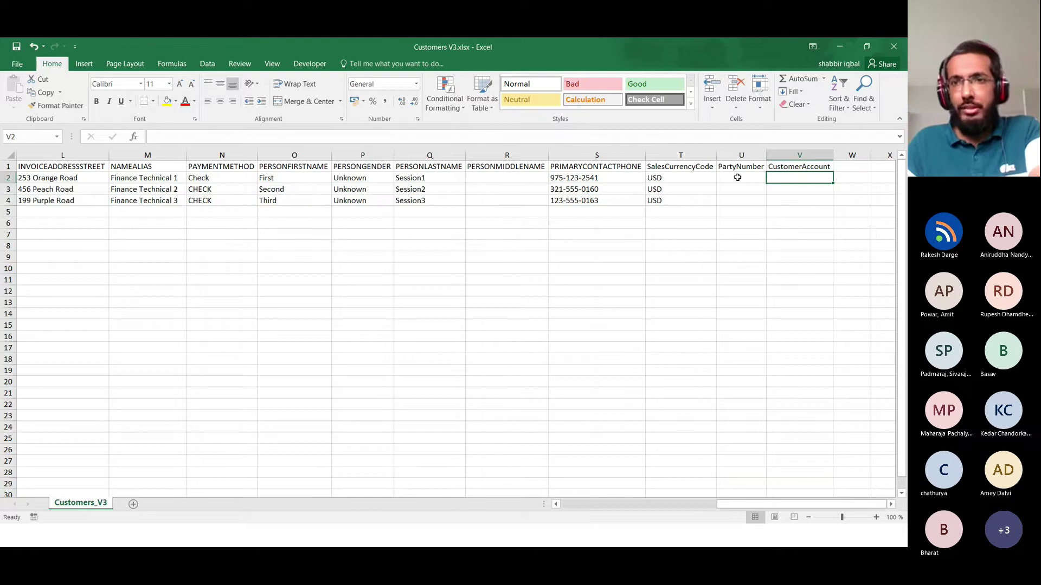
Close Customers V3.xlsx without saving the changes and switch back to the Finance and Operations import project in Chrome
click(889, 50)
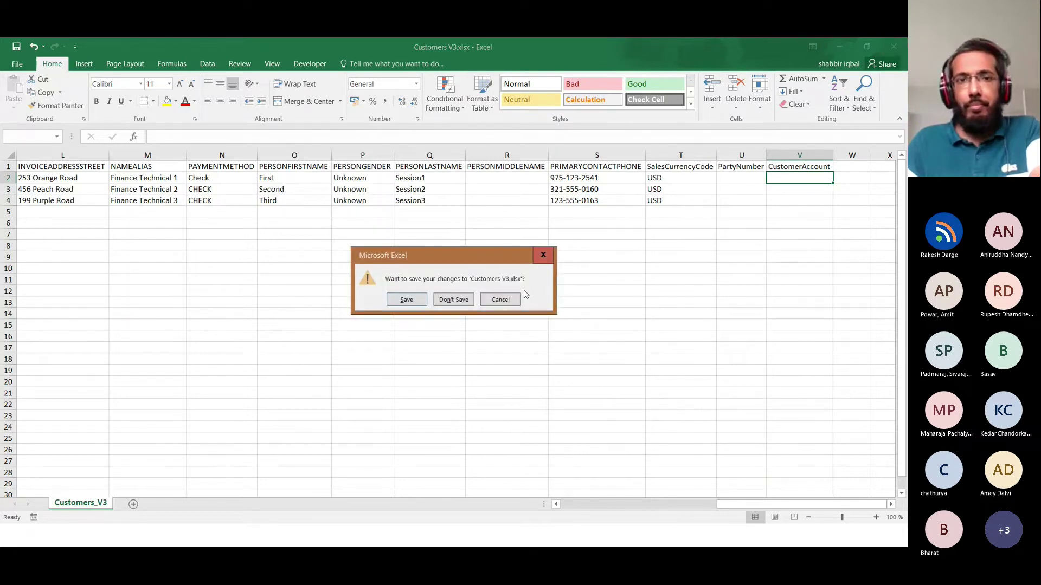
click(459, 301)
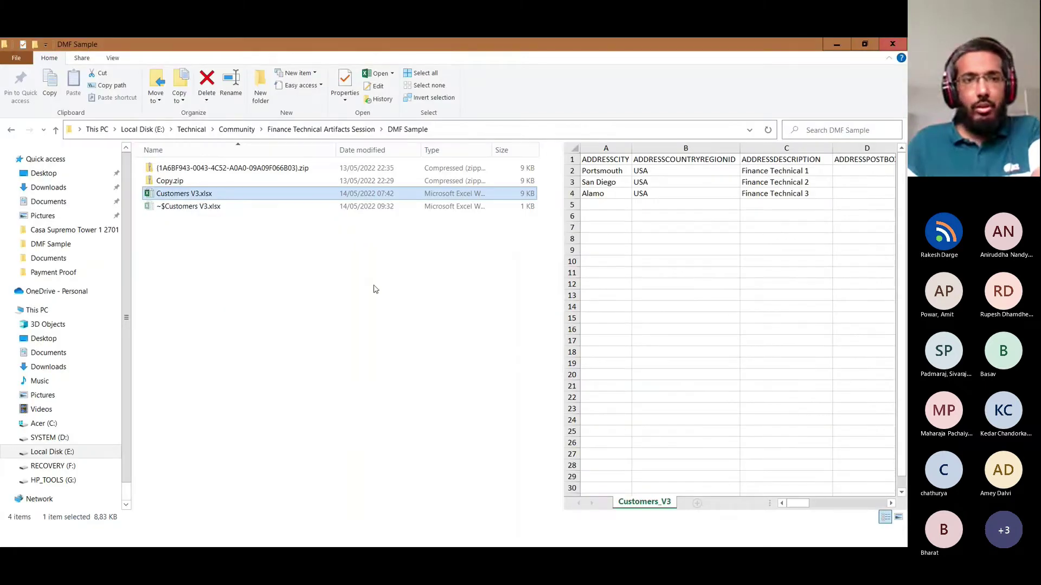
key(alt+Tab)
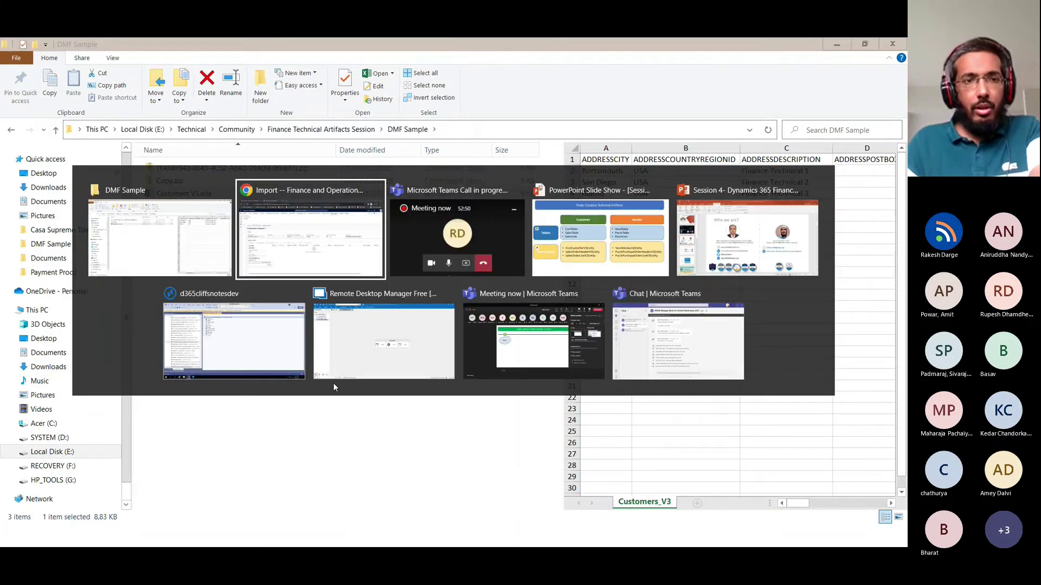
Upload Customers V3.xlsx from E:\Technical\Community\Finance Technical Artifacts Session\DMF Sample to the import project, check the upload messages and close the Add file dialog
click(166, 436)
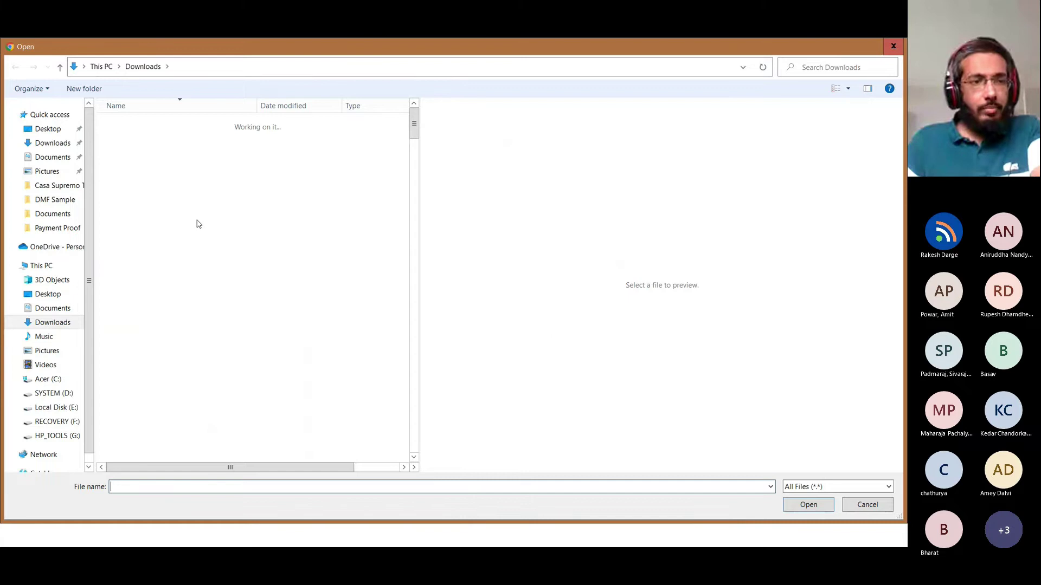
click(56, 408)
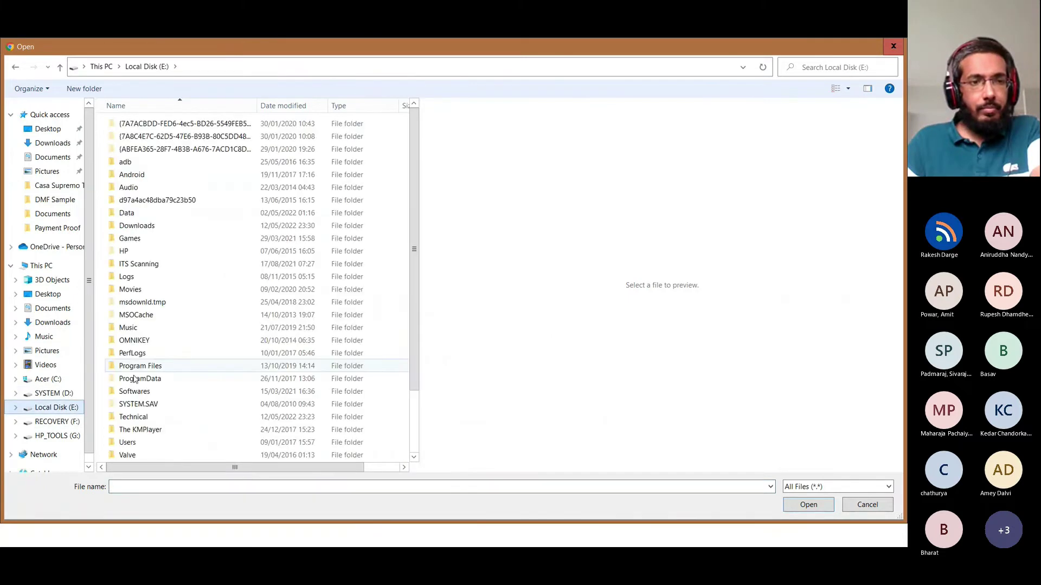
double_click(133, 417)
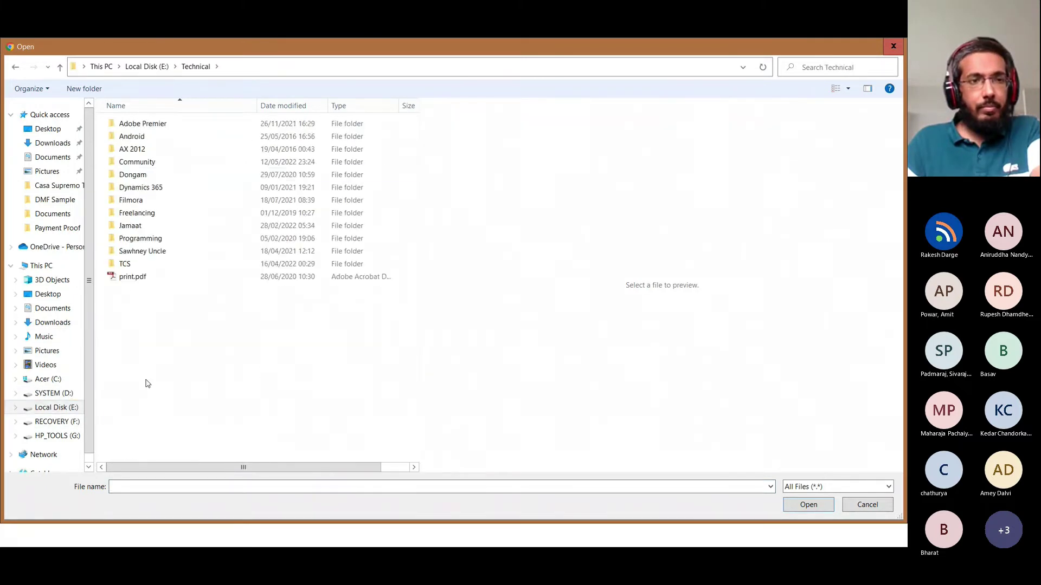
double_click(135, 161)
click(136, 127)
double_click(136, 126)
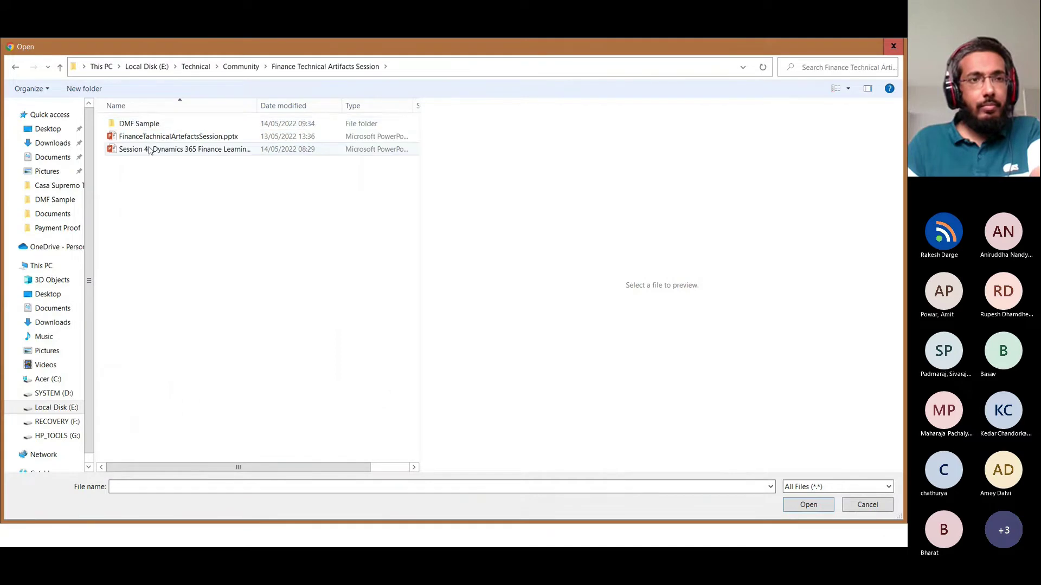
double_click(133, 124)
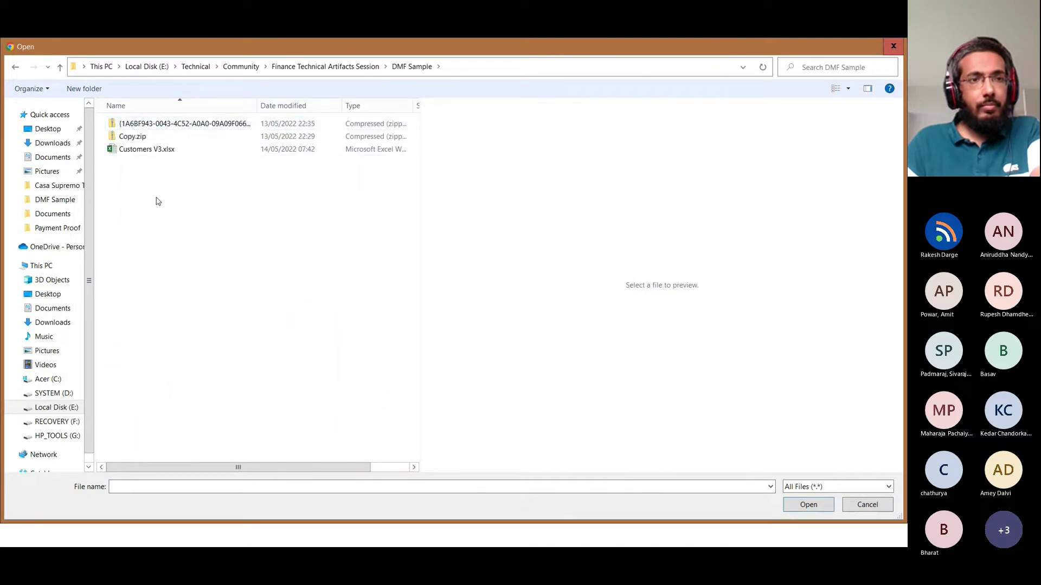
click(155, 153)
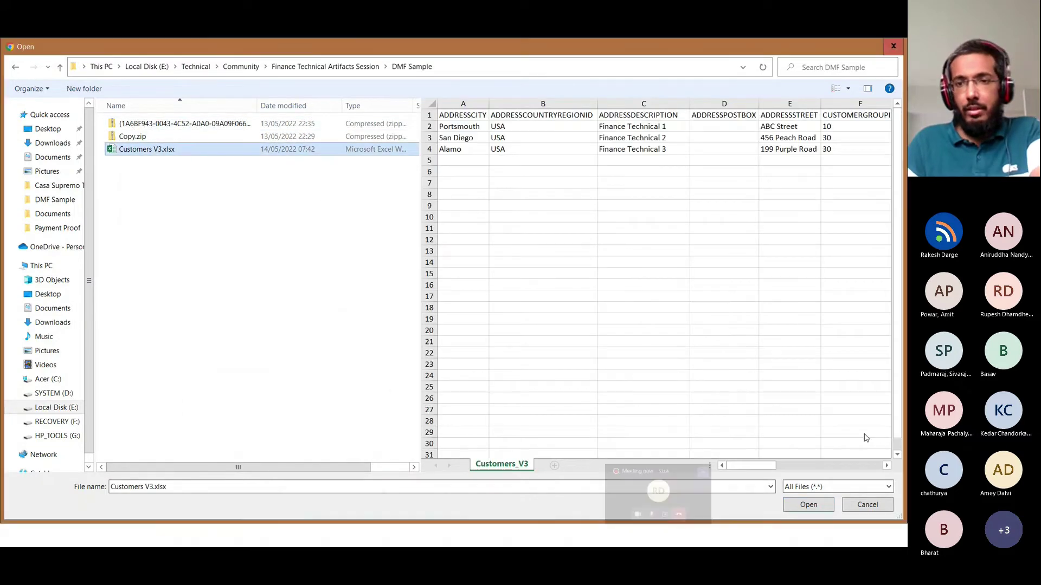
click(808, 505)
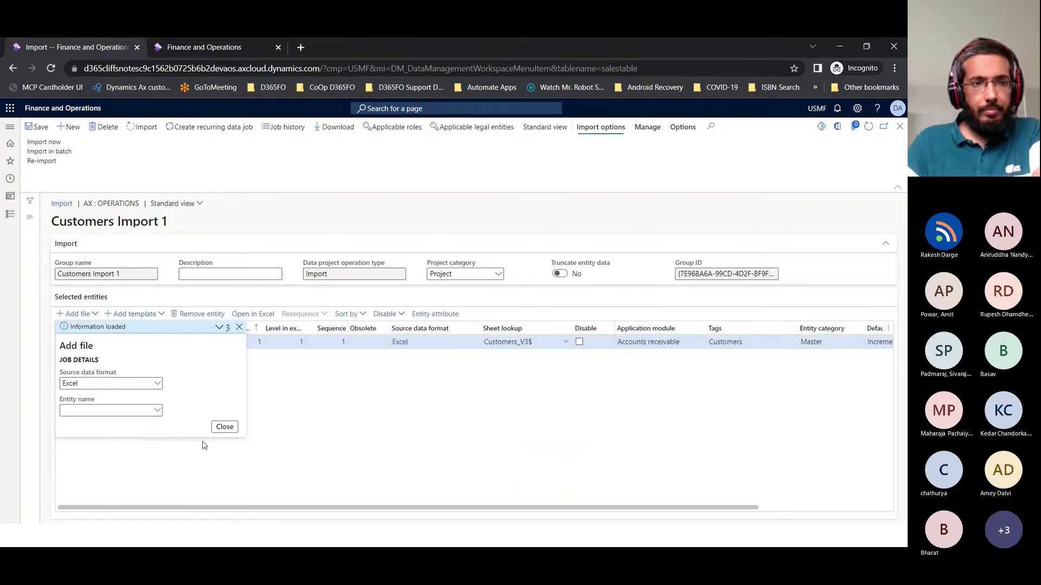
click(219, 328)
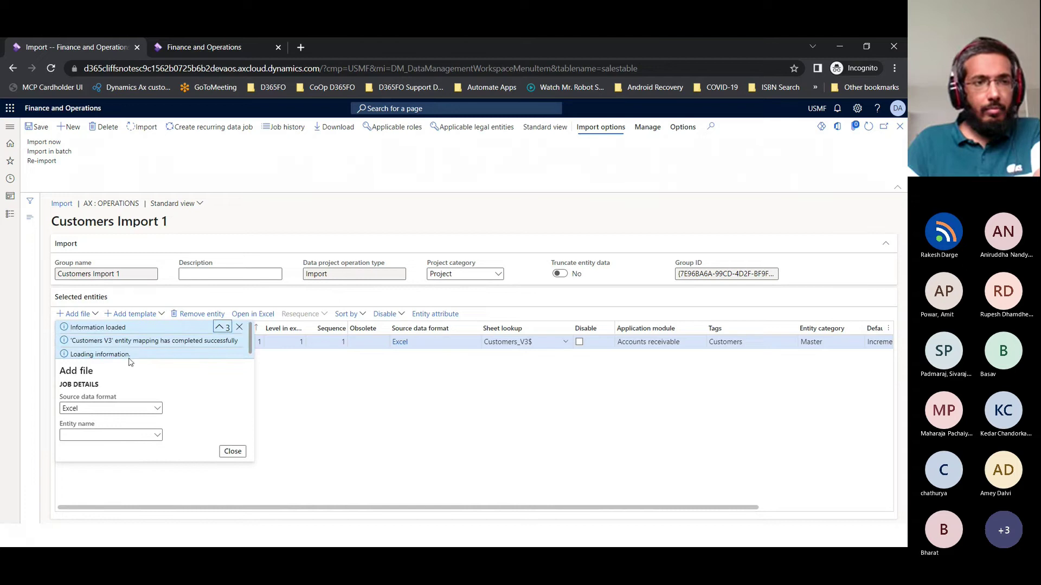
click(232, 450)
Open the source-to-staging map of the Customers V3 entity and review its field mappings in the detailed list
click(184, 343)
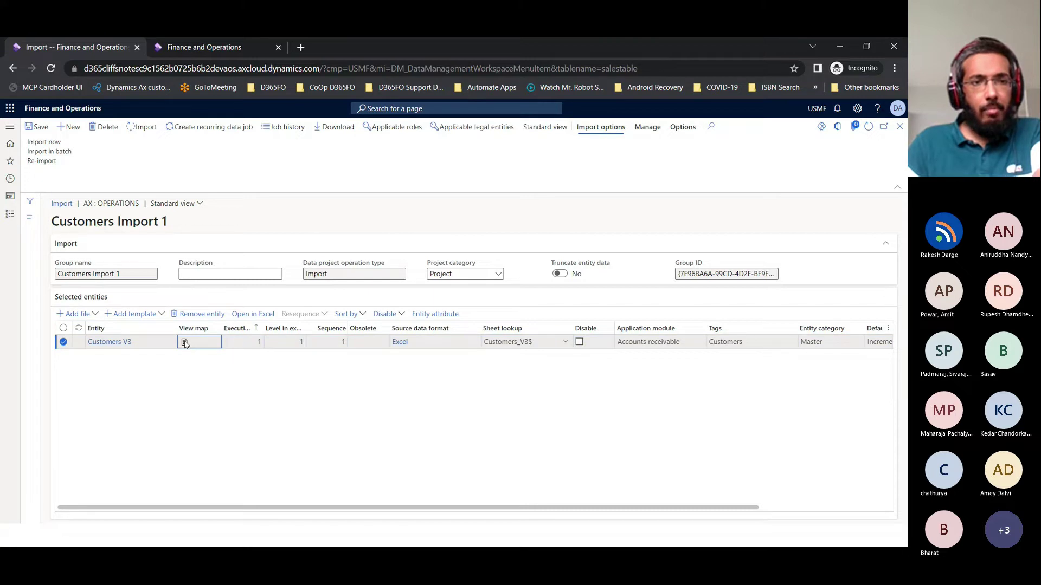
click(185, 343)
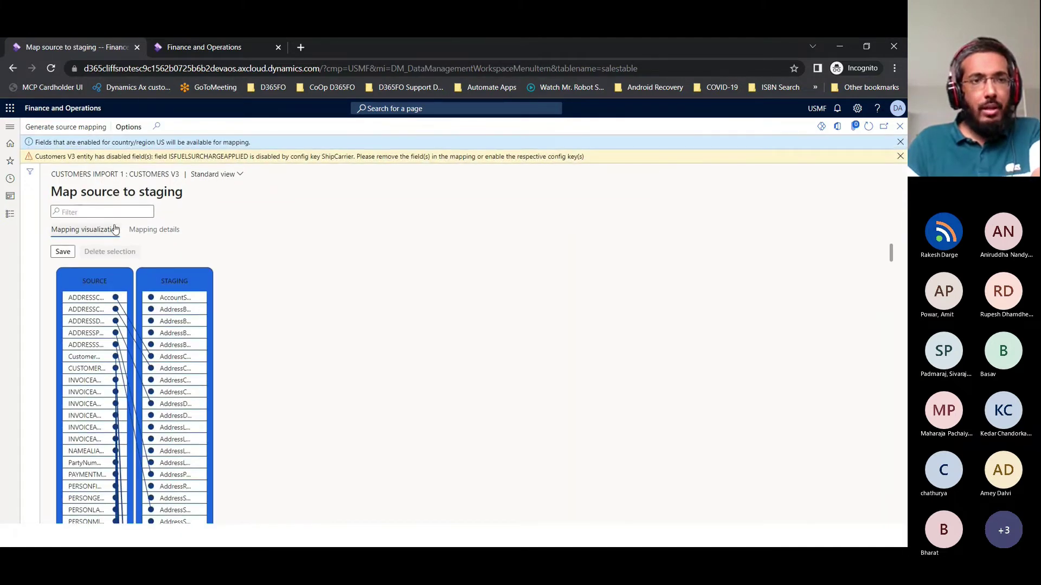
click(154, 230)
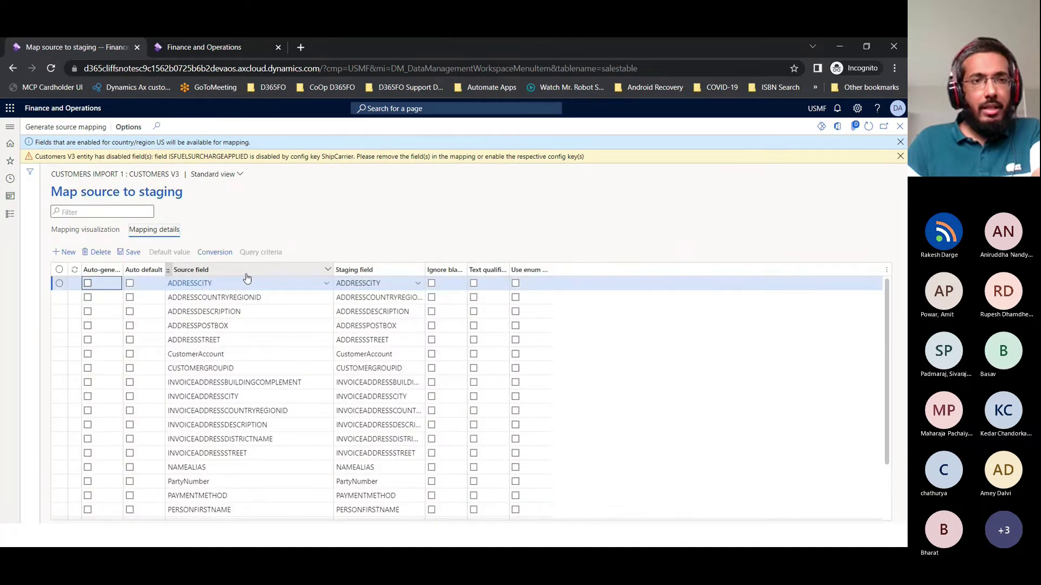
scroll(293, 385, down, 2)
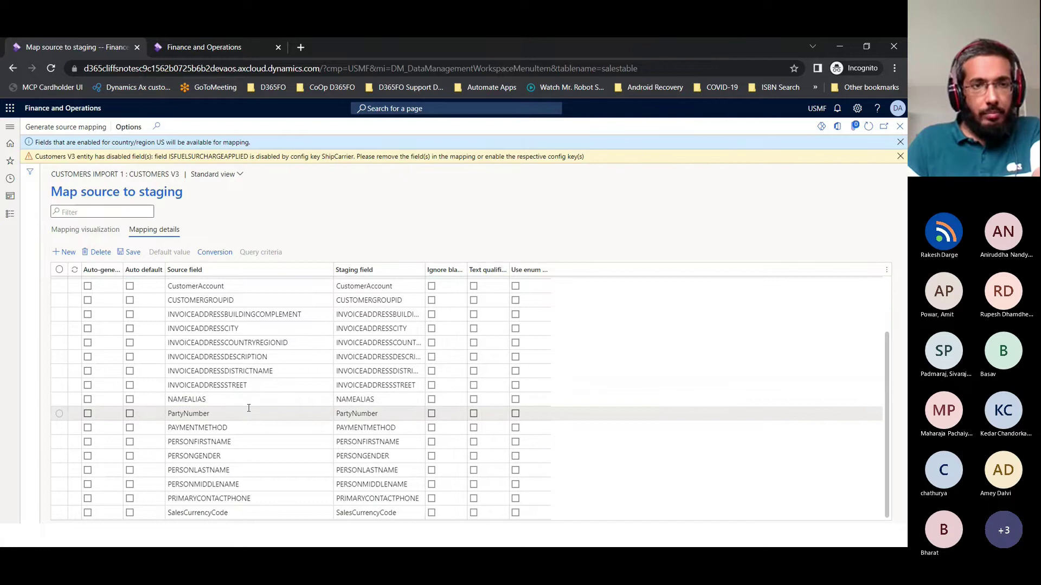
scroll(249, 407, up, 2)
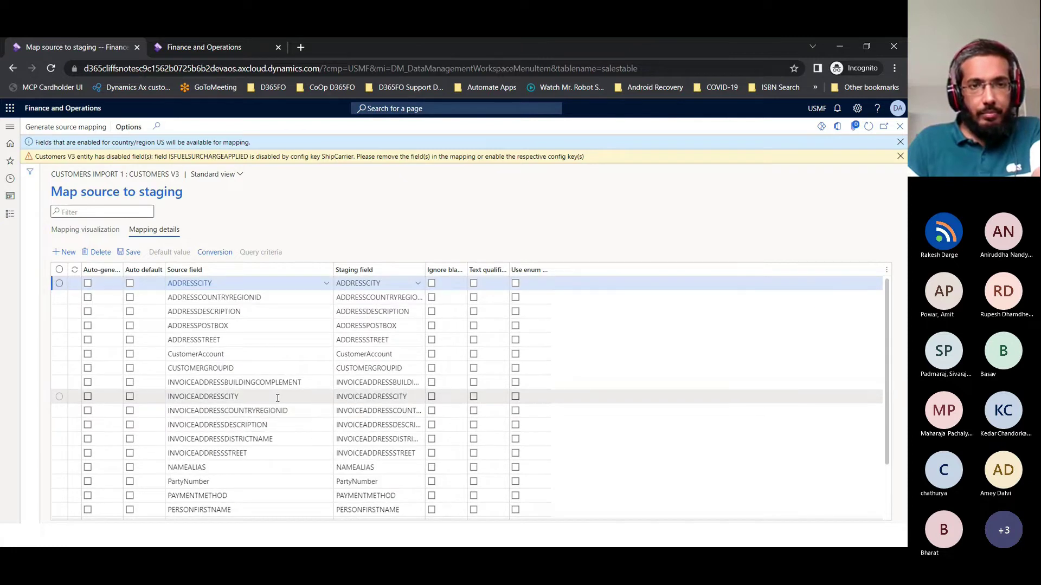
Examine the CustomerAccount and PartyNumber rows in the mapping details, comparing their source and staging fields
mouse_move(277, 399)
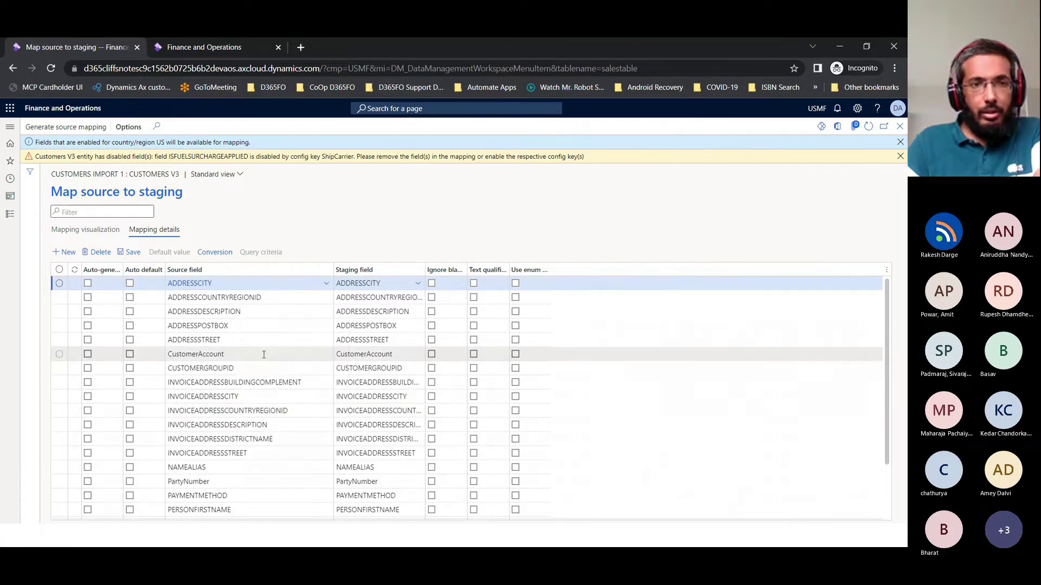
mouse_move(269, 359)
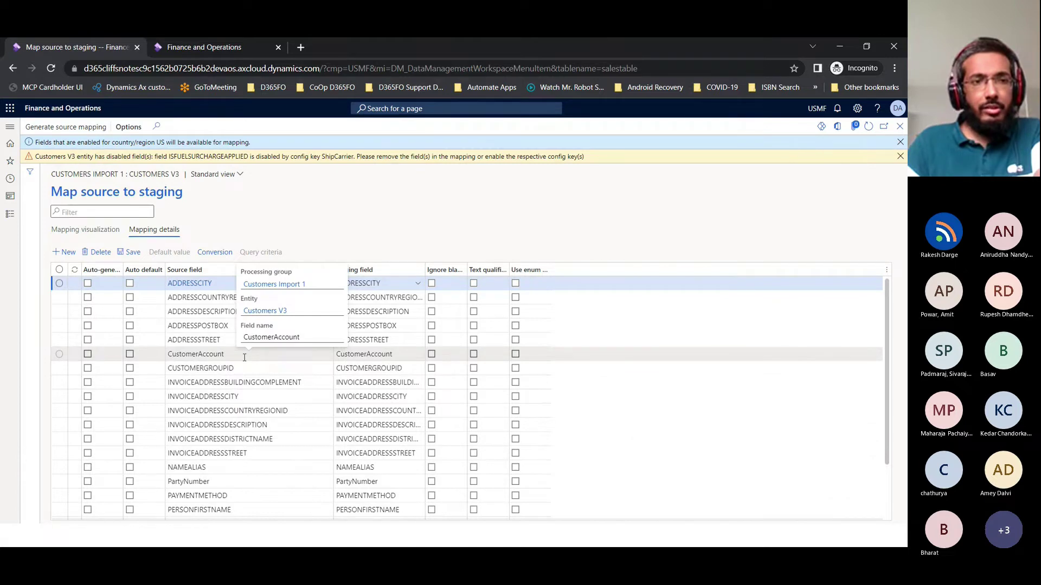
click(244, 358)
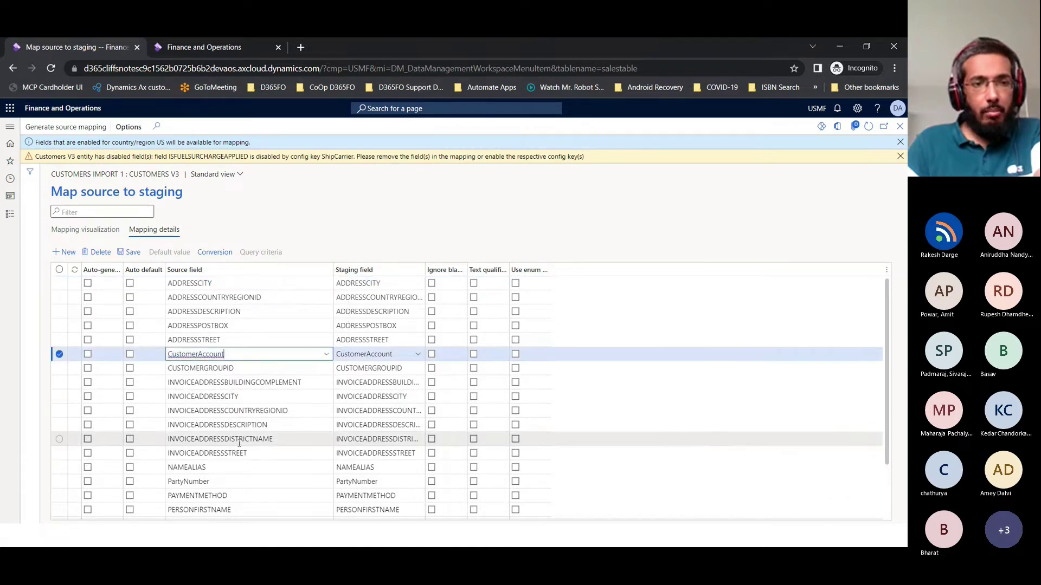
click(228, 483)
mouse_move(231, 484)
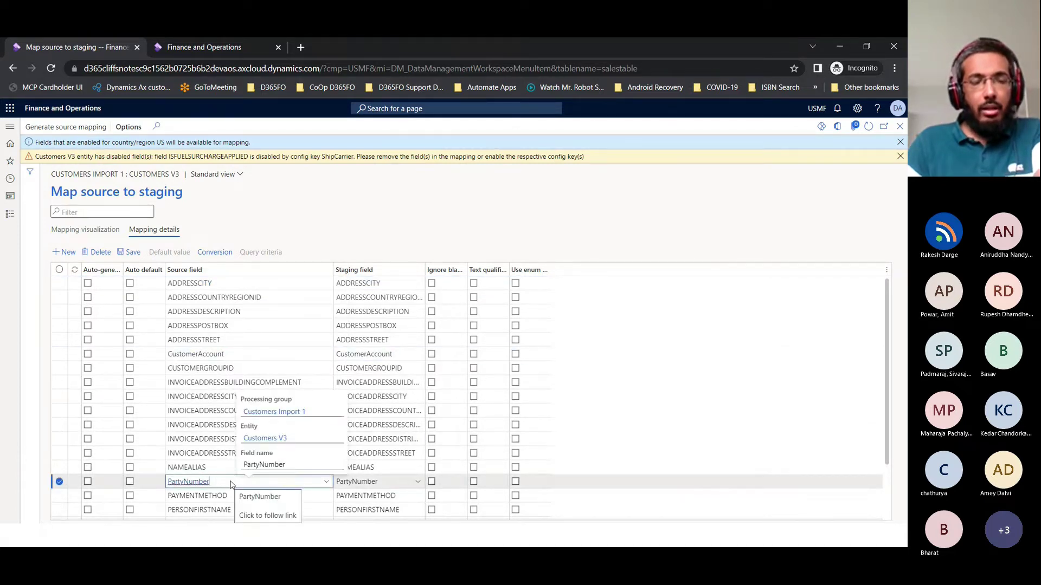
click(239, 353)
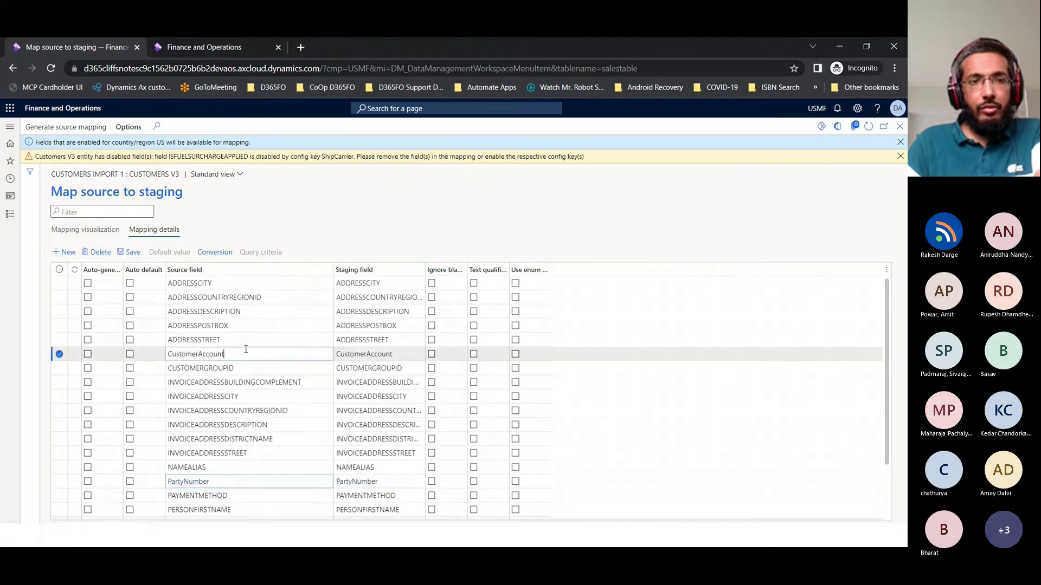
click(230, 482)
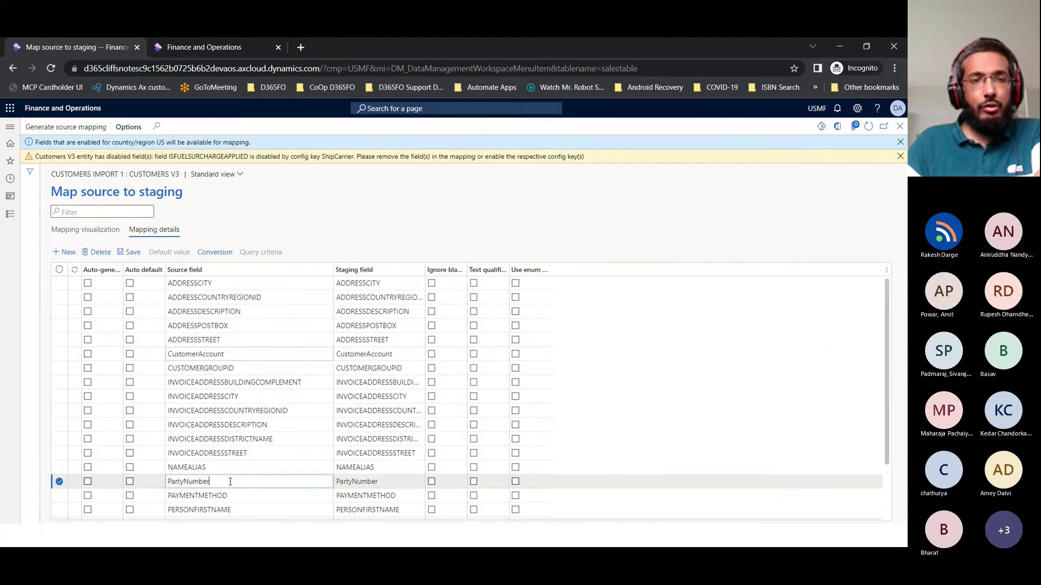
click(245, 354)
mouse_move(245, 357)
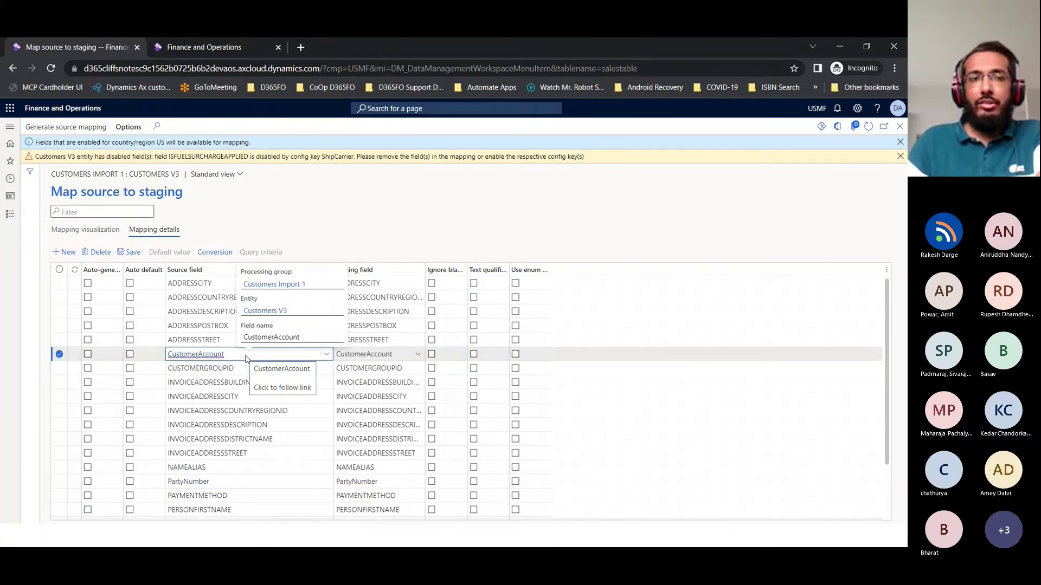
click(221, 481)
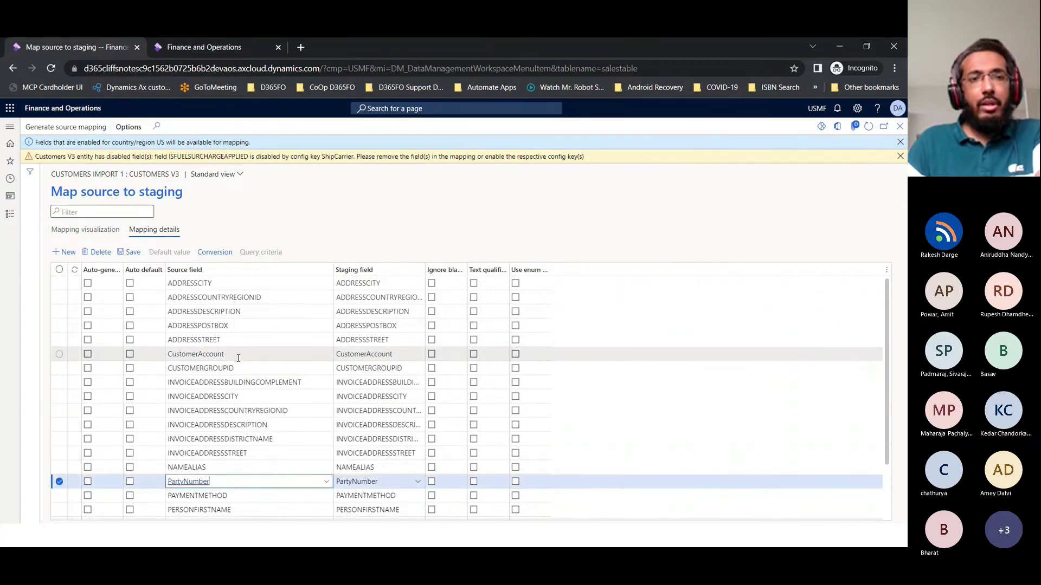
mouse_move(238, 358)
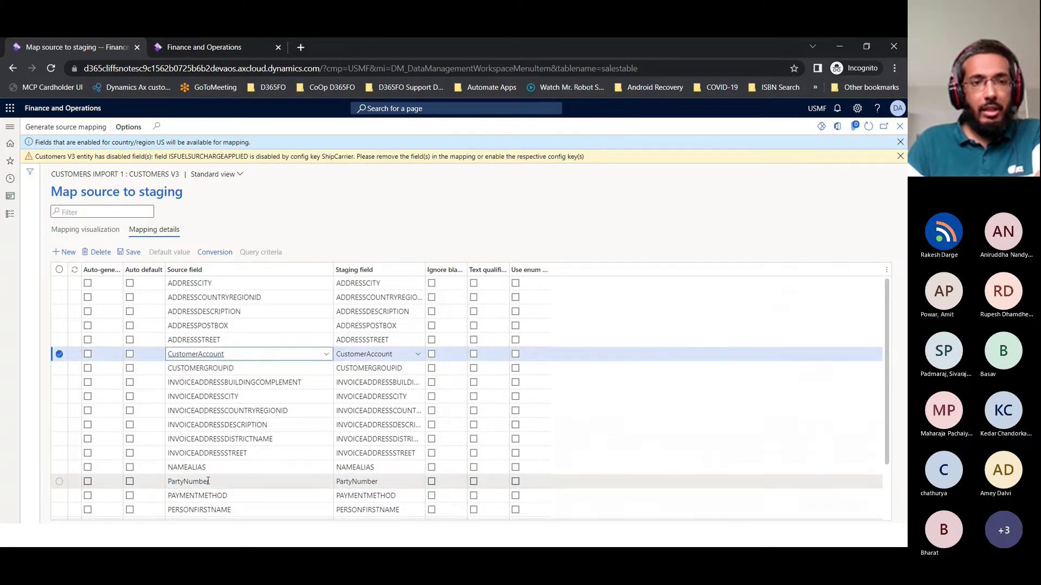
mouse_move(208, 484)
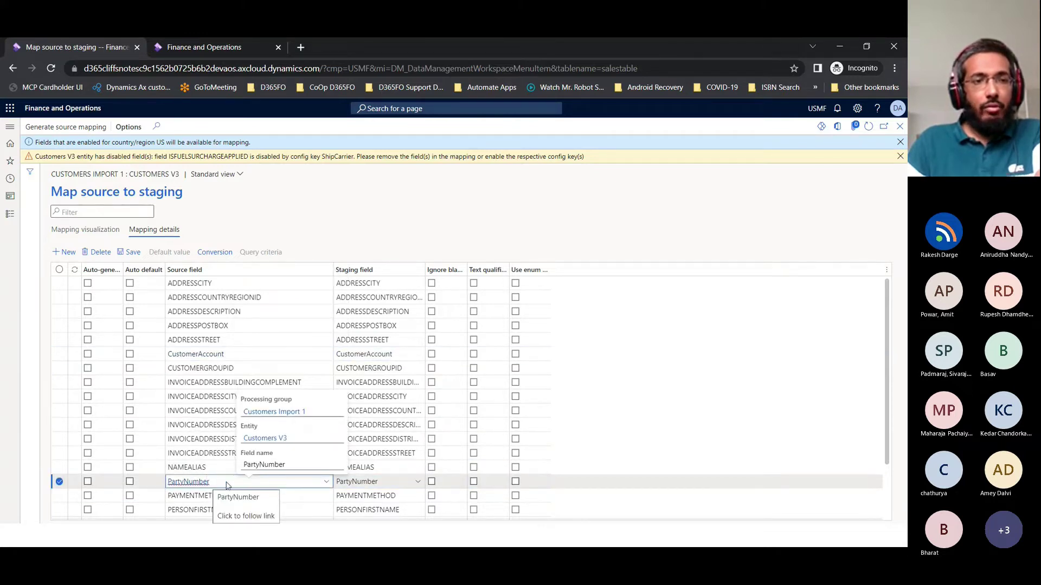
Widen the Auto-generated column to fit its header and mark the CustomerAccount mapping as auto-generated
drag(124, 266, 125, 265)
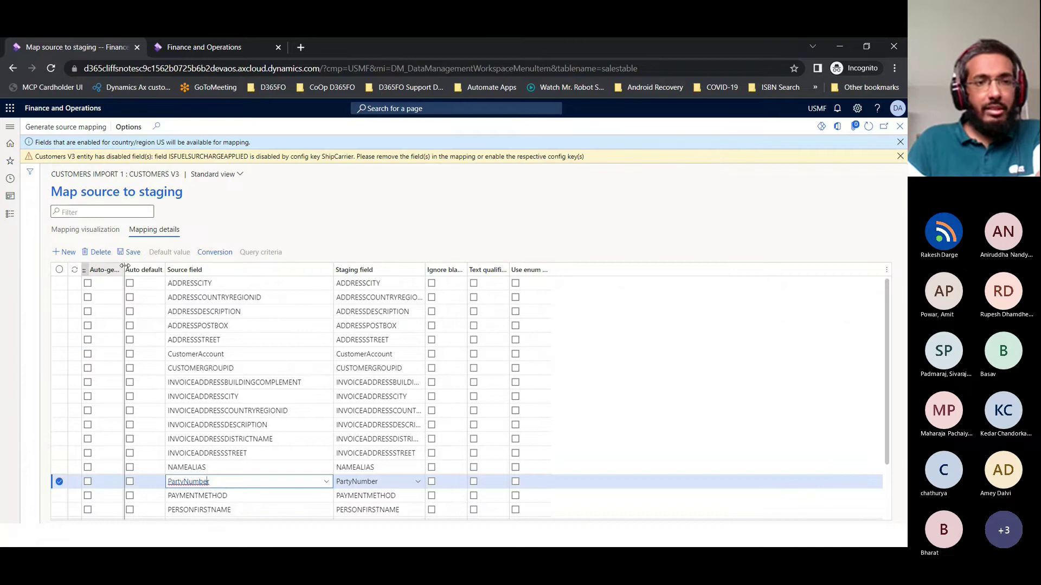
double_click(125, 266)
click(88, 354)
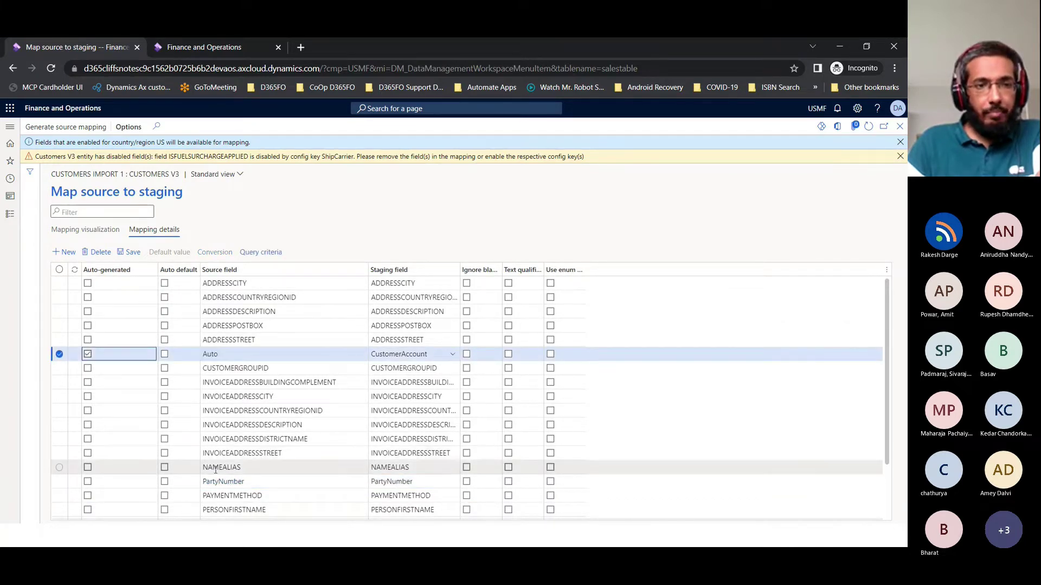
Mark the PartyNumber mapping as auto-generated
click(88, 481)
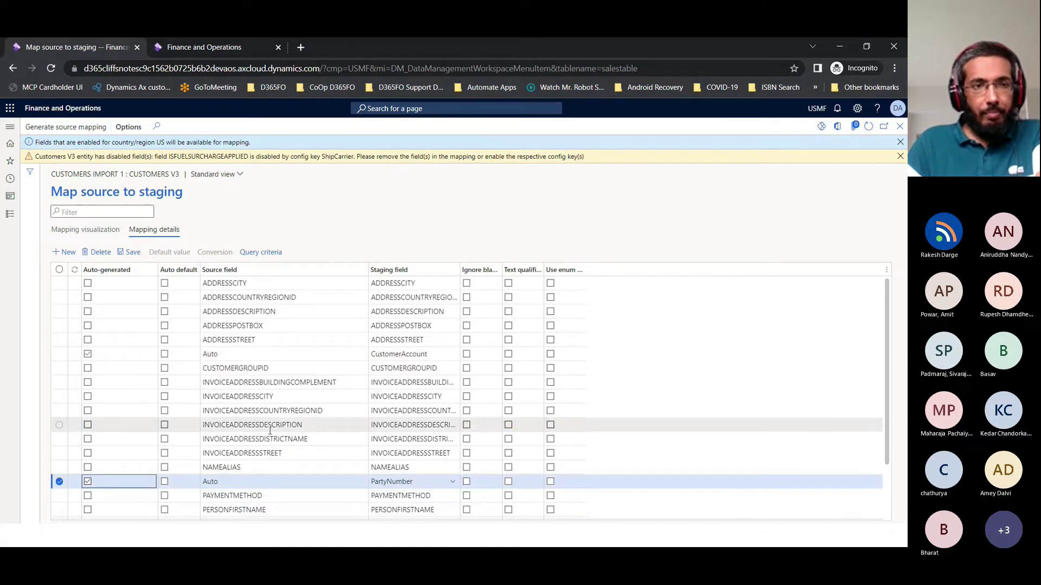
Map the NAMEALIAS source field to the OrganizationName staging field and save the mapping details
scroll(279, 400, down, 2)
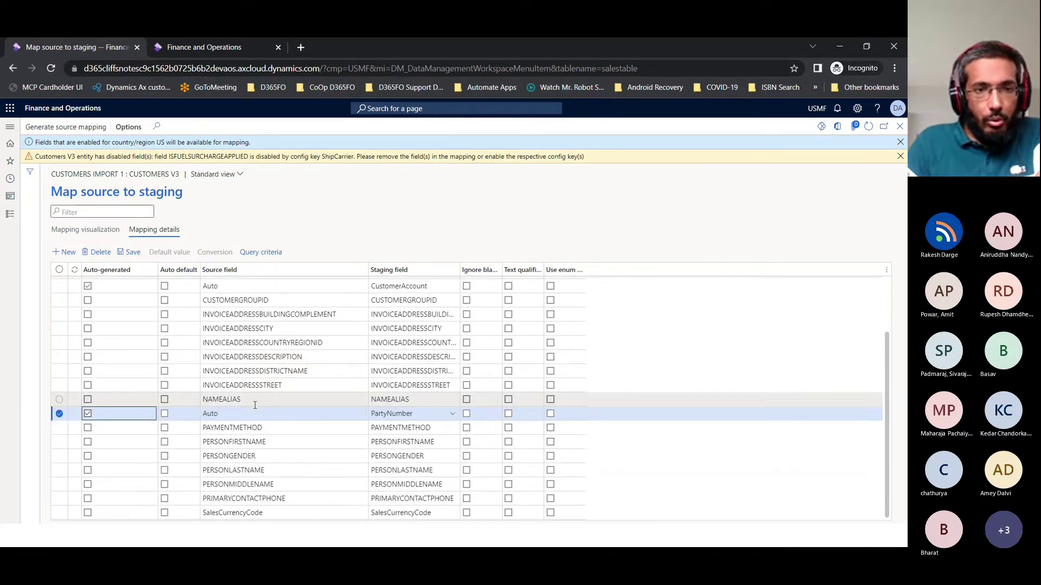
click(59, 400)
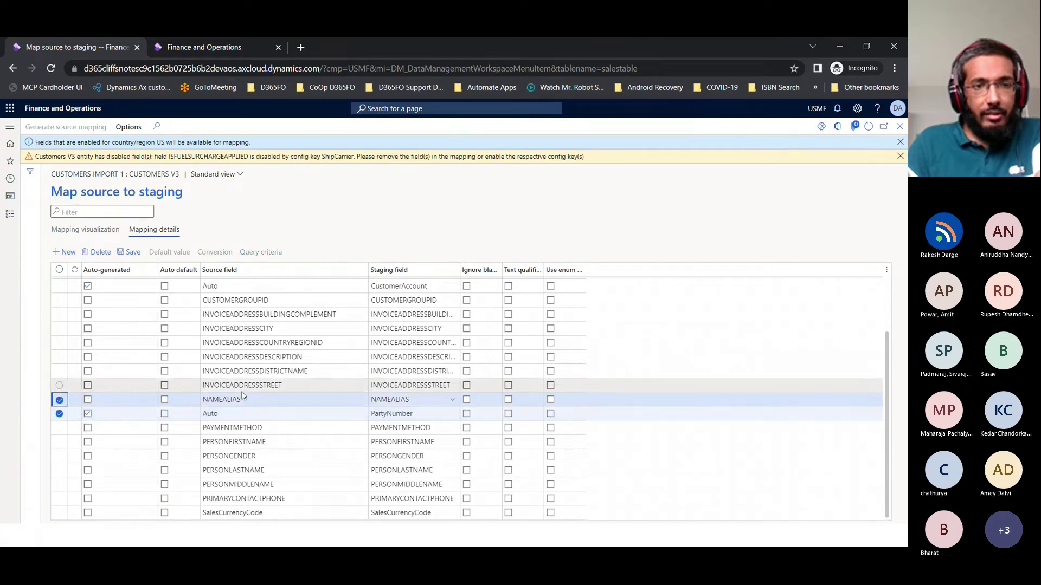
click(59, 414)
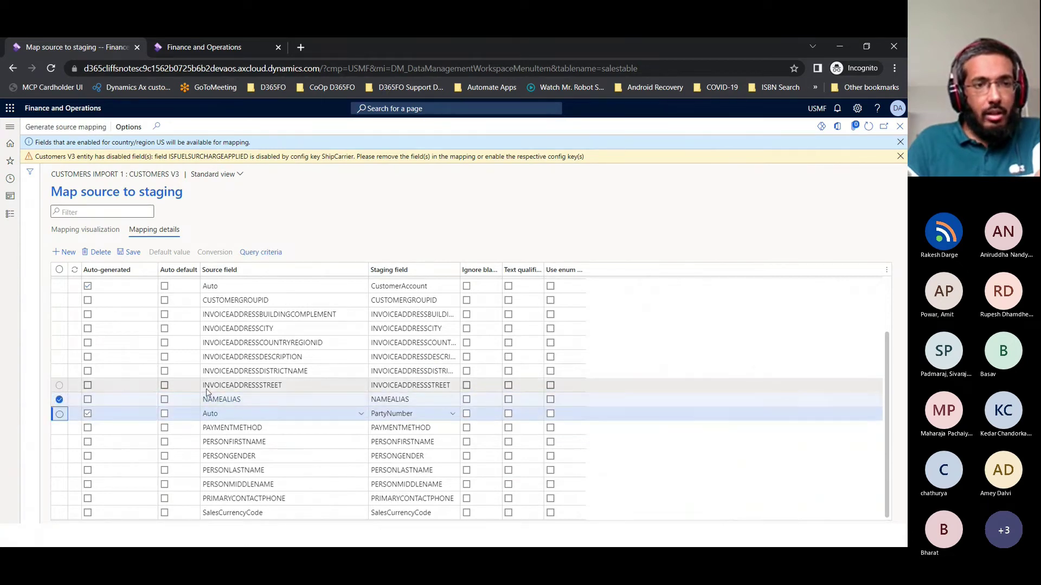
click(293, 400)
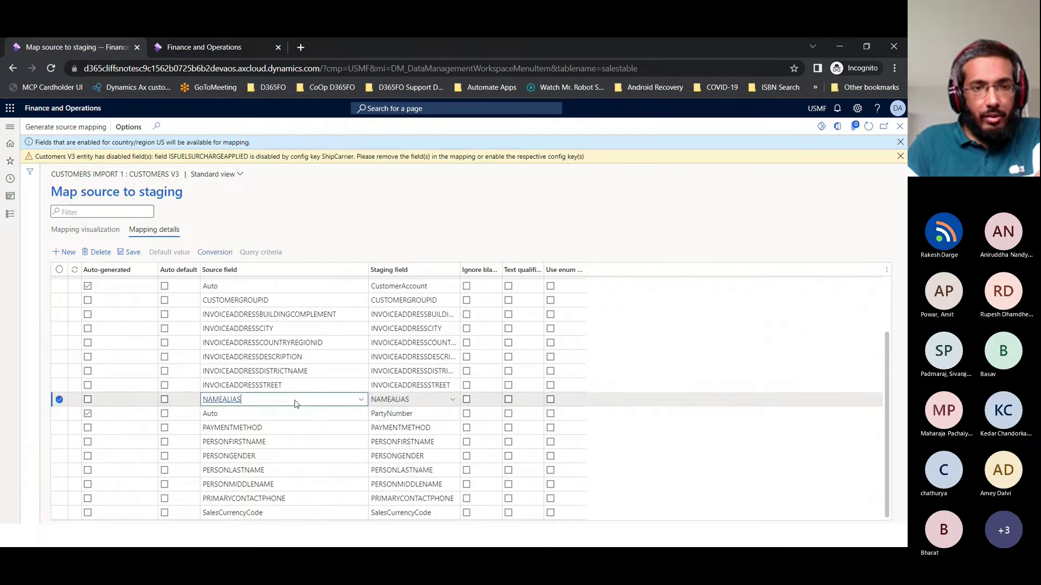
click(429, 400)
click(453, 399)
scroll(434, 428, up, 3)
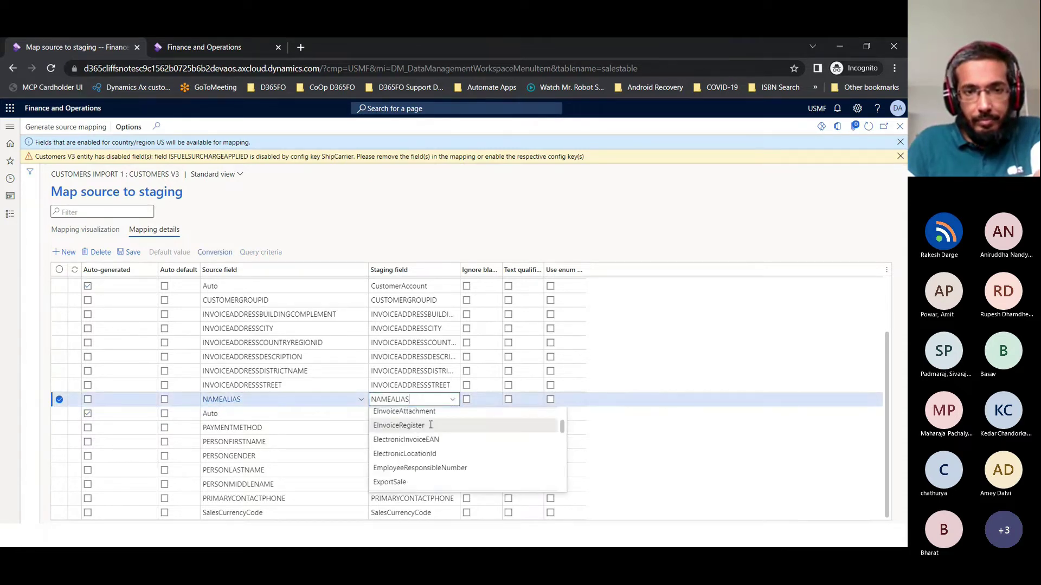
scroll(426, 433, down, 5)
scroll(417, 449, down, 4)
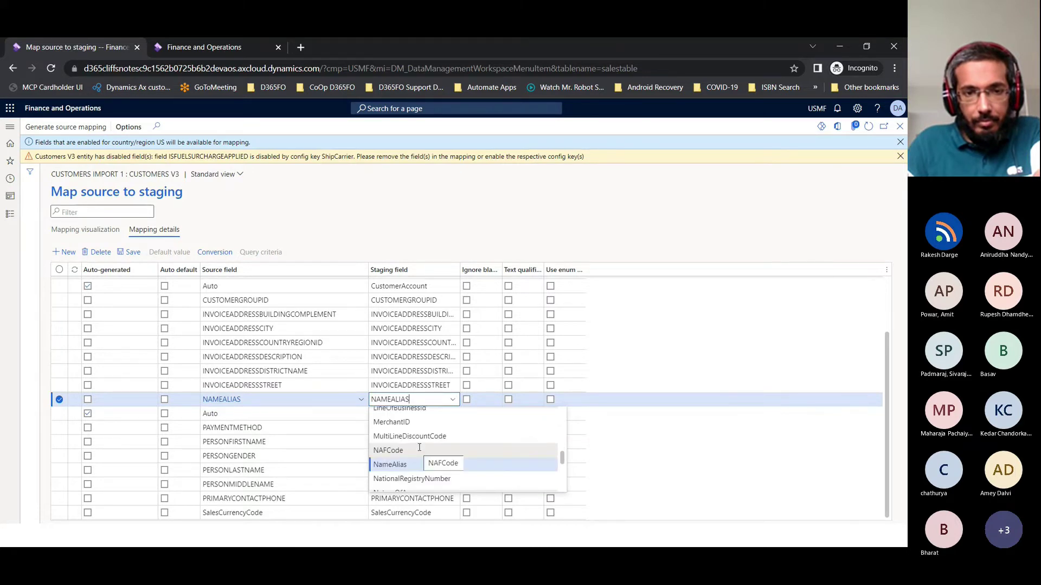
scroll(419, 448, down, 4)
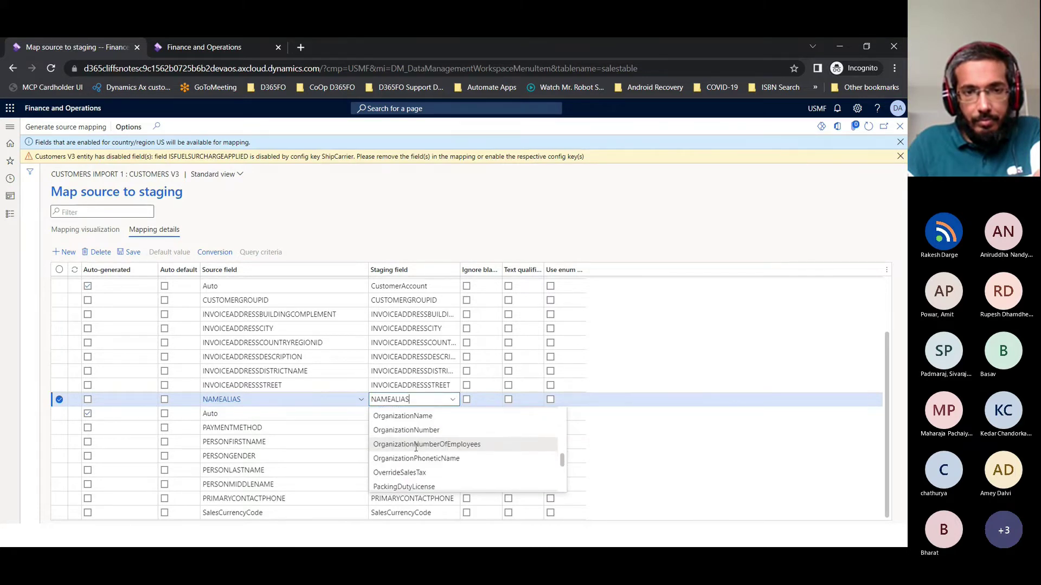
click(404, 416)
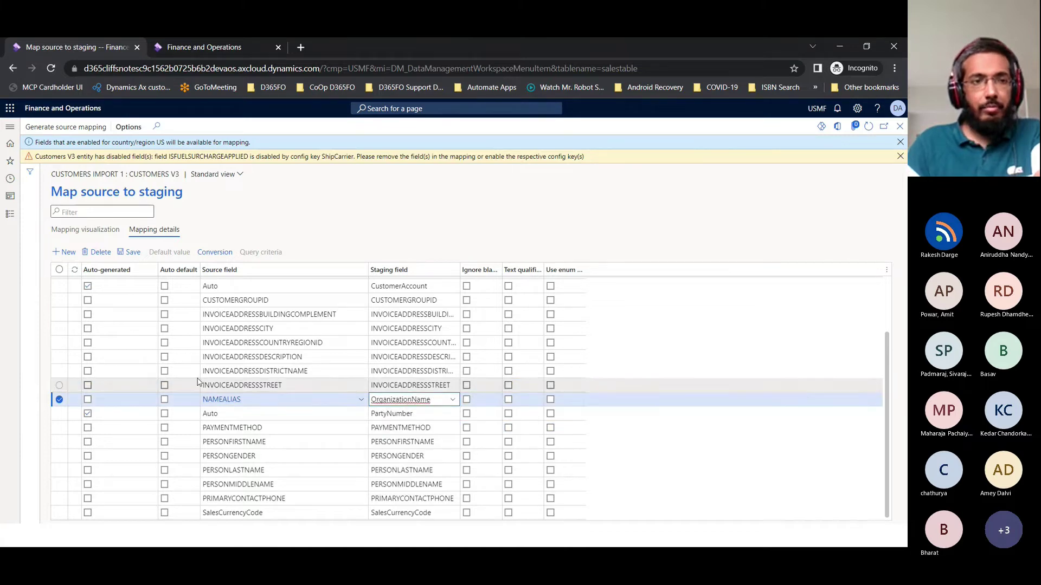
click(130, 252)
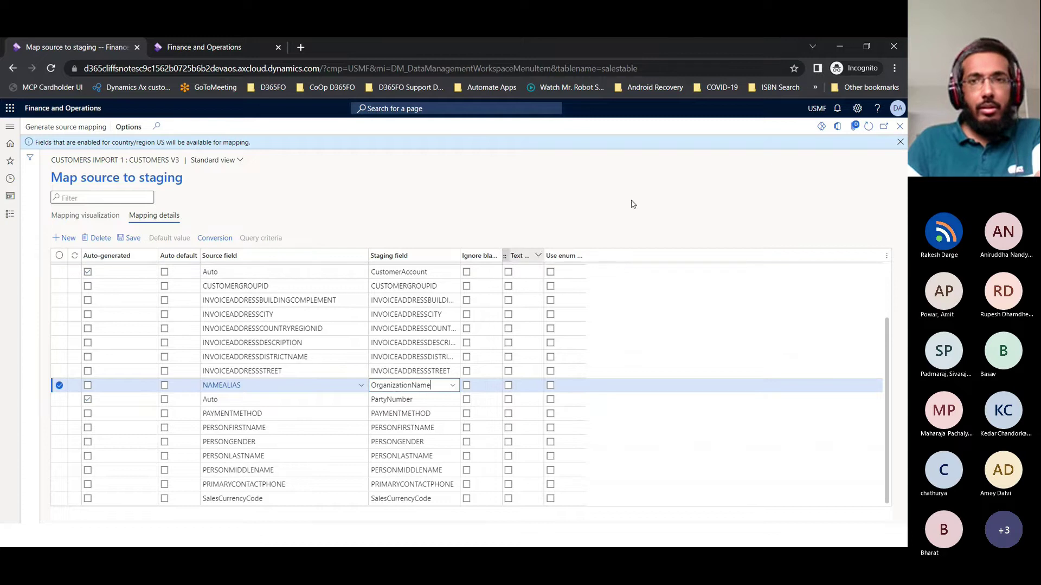
Close the source-to-staging map, start the Customers Import 1 import and dismiss the batch job notice
click(900, 125)
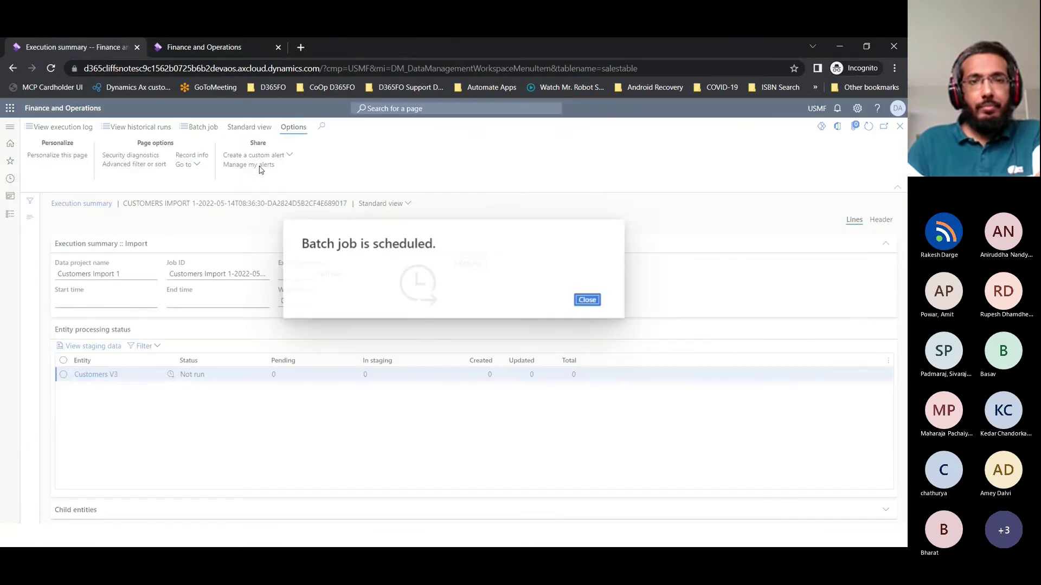
click(595, 304)
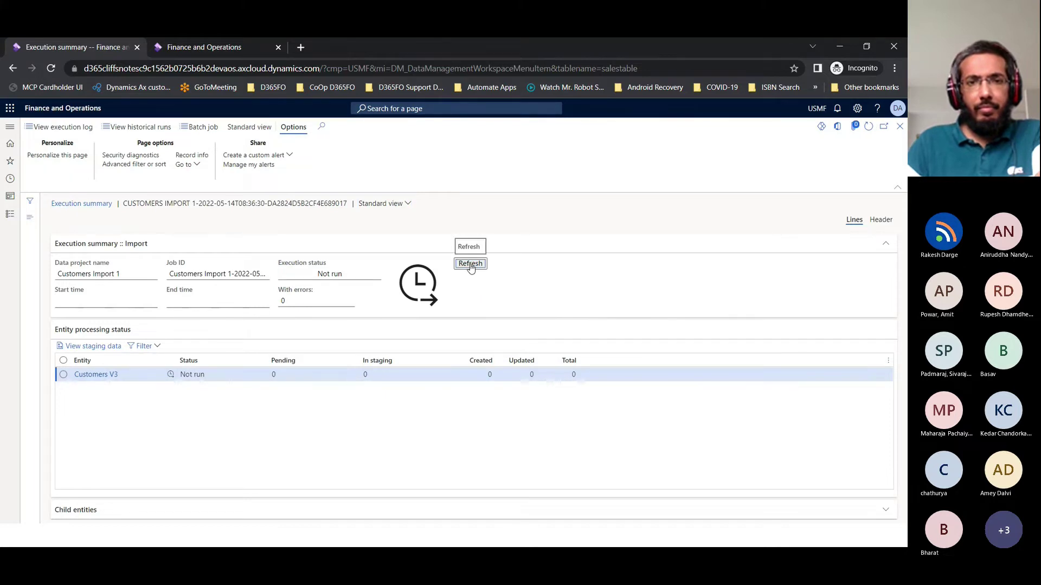
Refresh the execution summary repeatedly to follow the import's status and the Customers V3 record counts
click(470, 264)
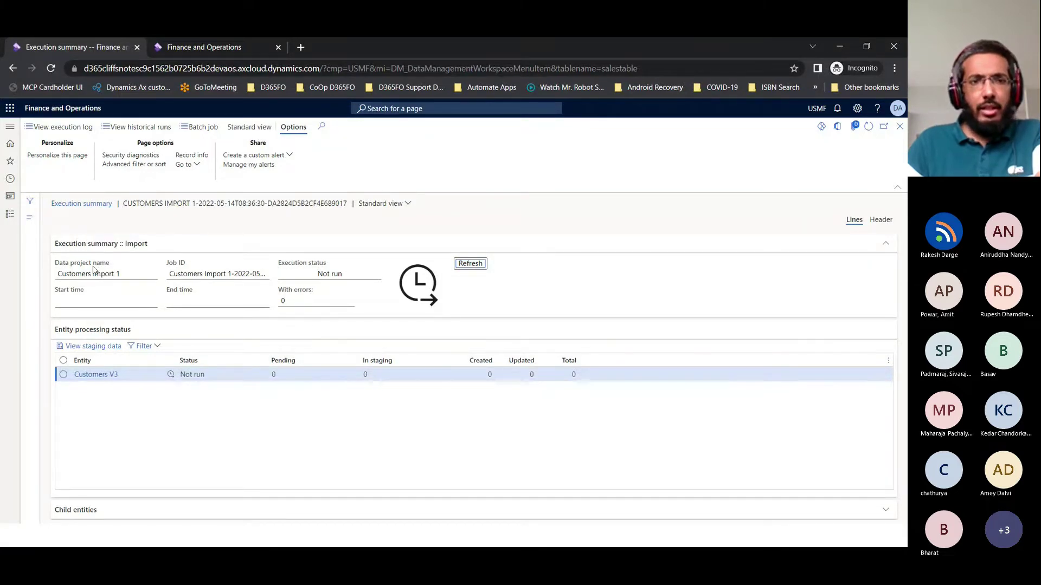
click(473, 265)
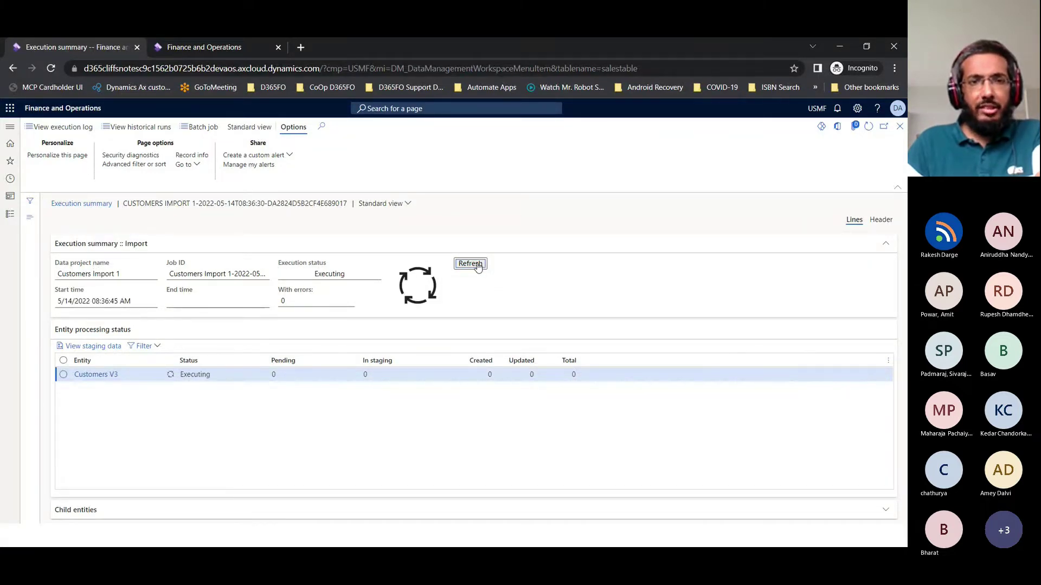
click(475, 266)
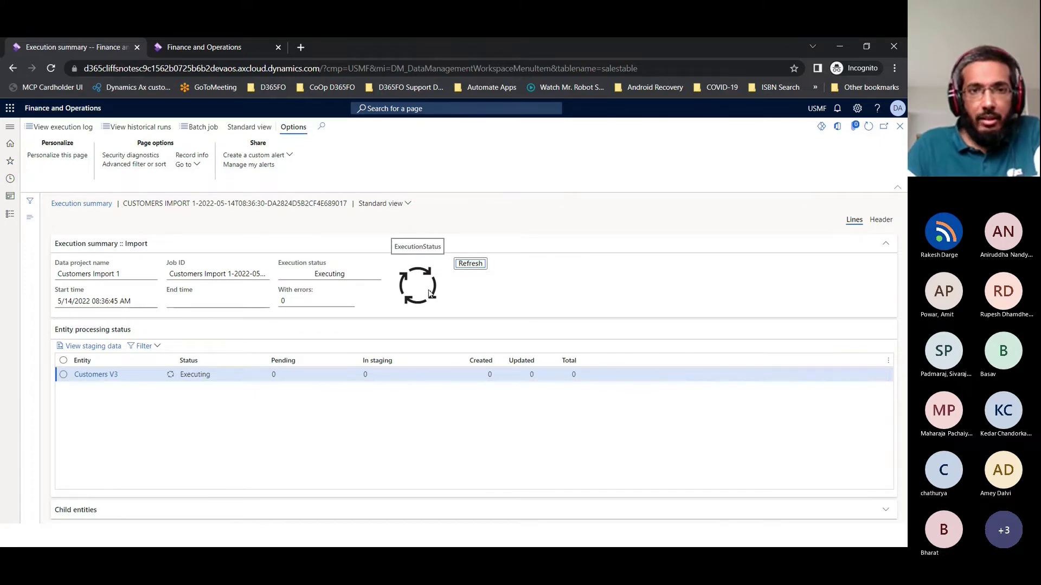
click(475, 265)
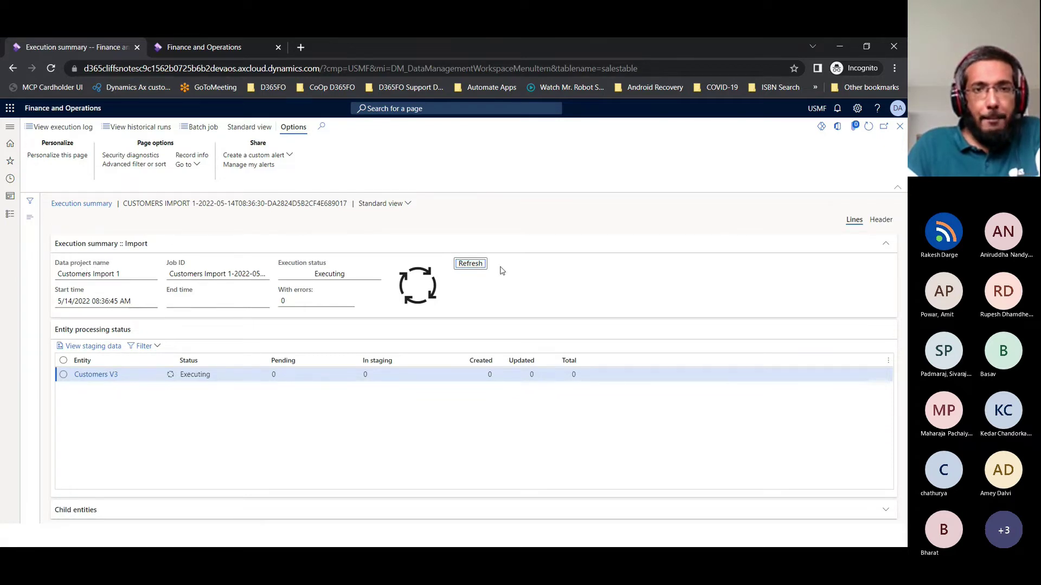
click(479, 269)
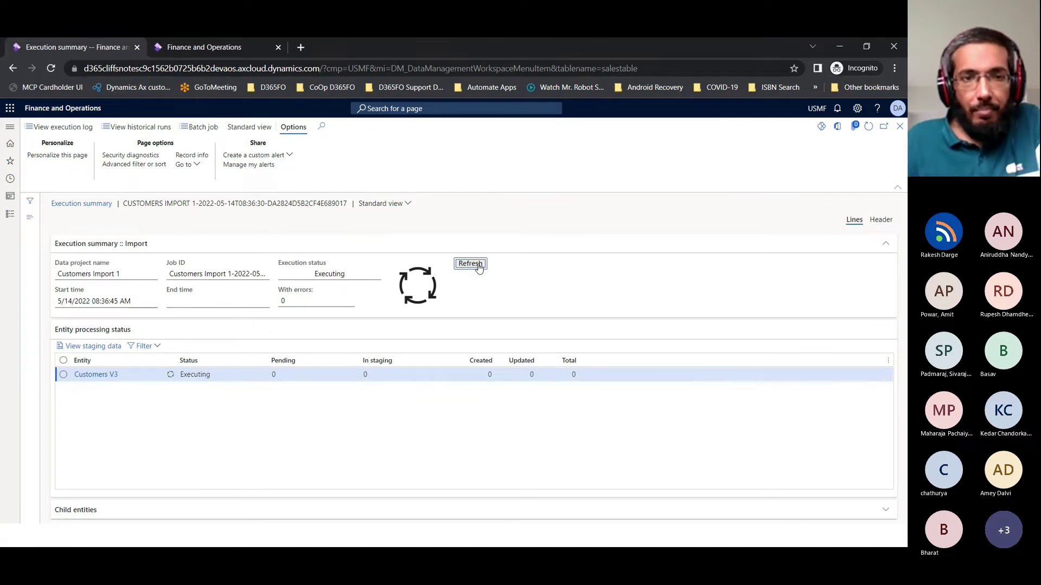
click(479, 268)
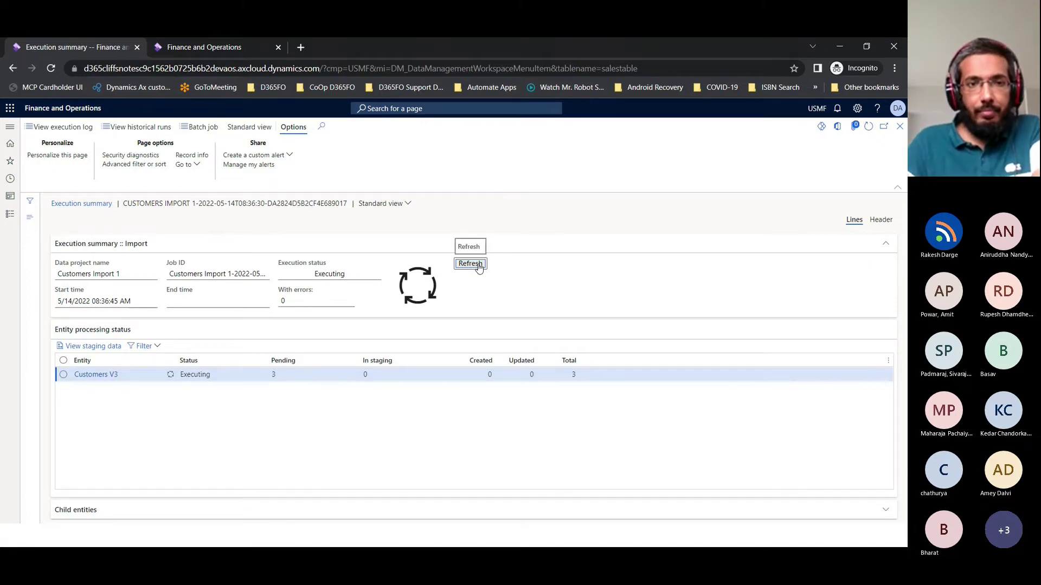
click(479, 269)
click(479, 268)
click(479, 268)
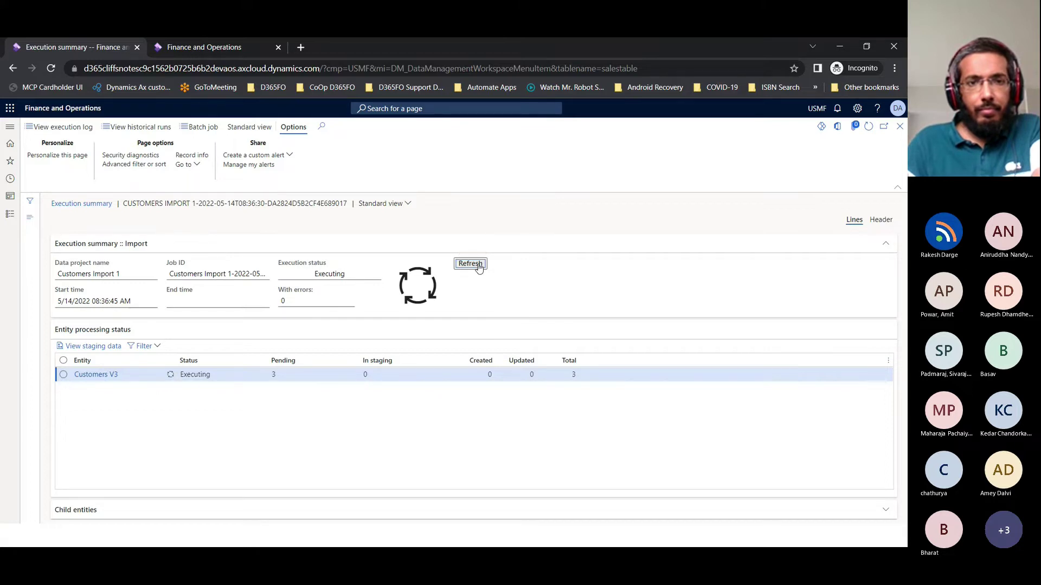
click(479, 268)
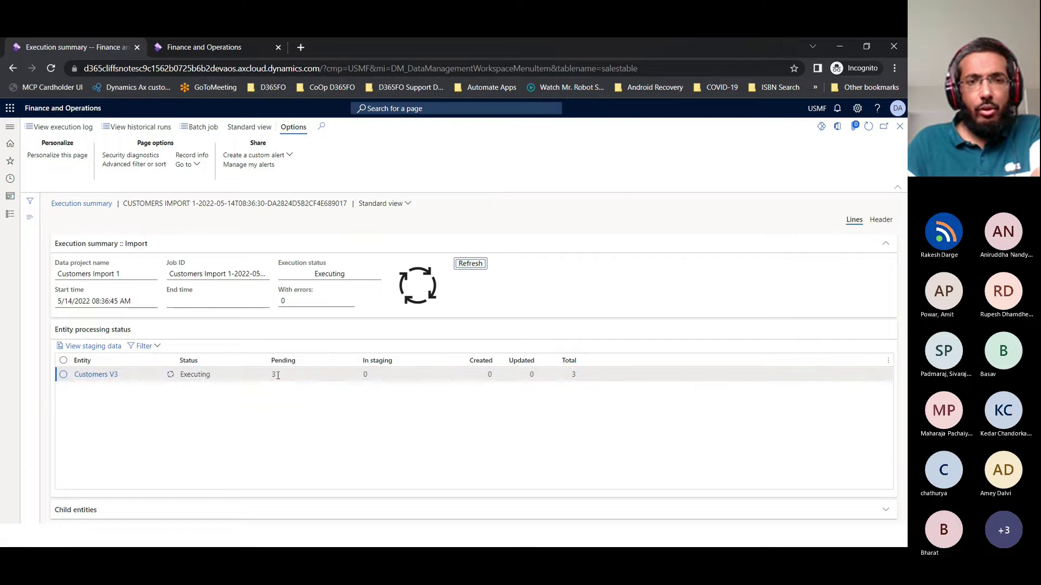
click(470, 266)
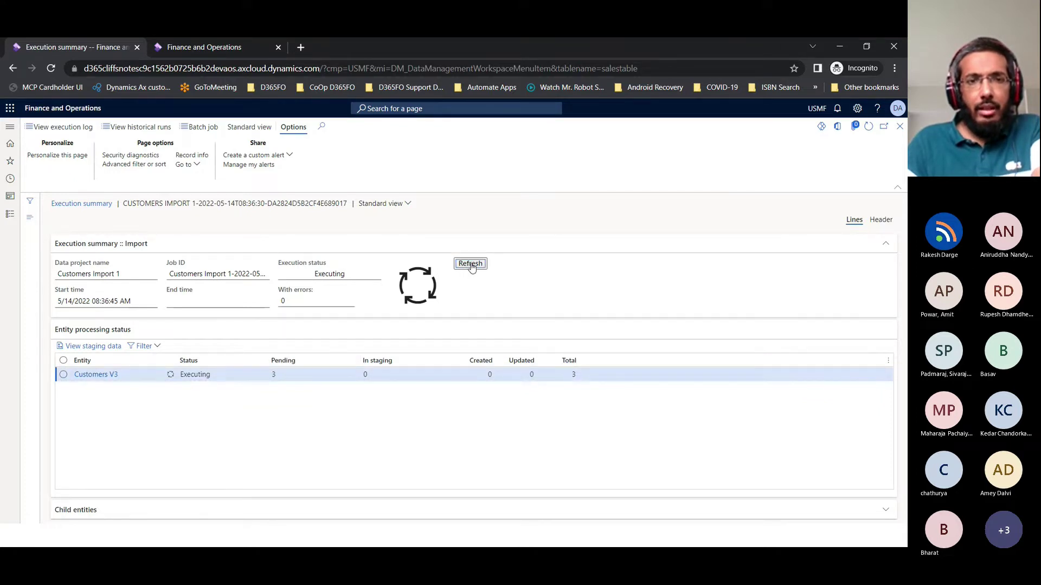
Check the staging-to-target status of the Customers V3 staging data, then return to the execution summary and refresh it
click(93, 347)
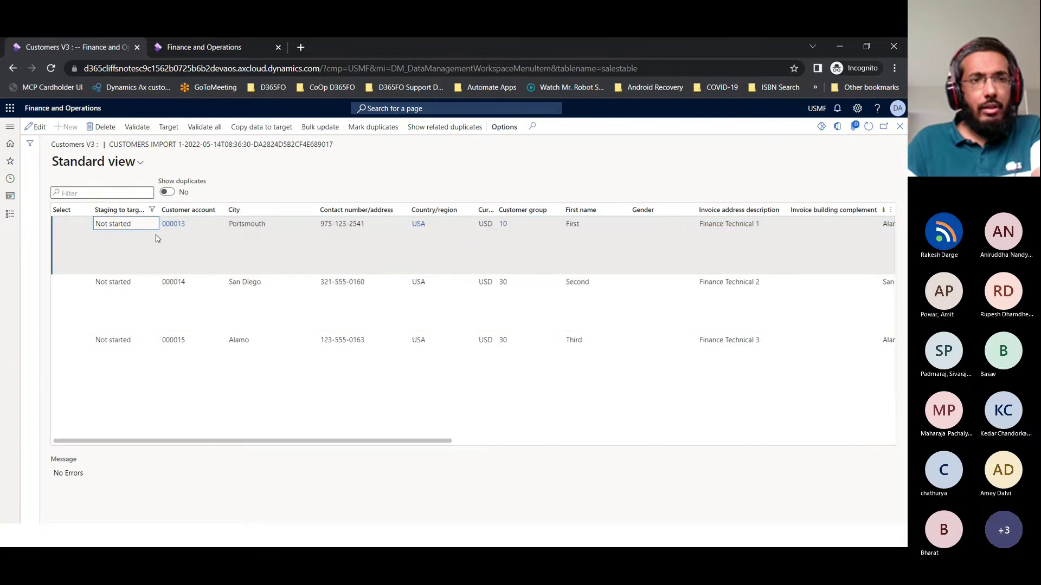
drag(120, 210, 128, 226)
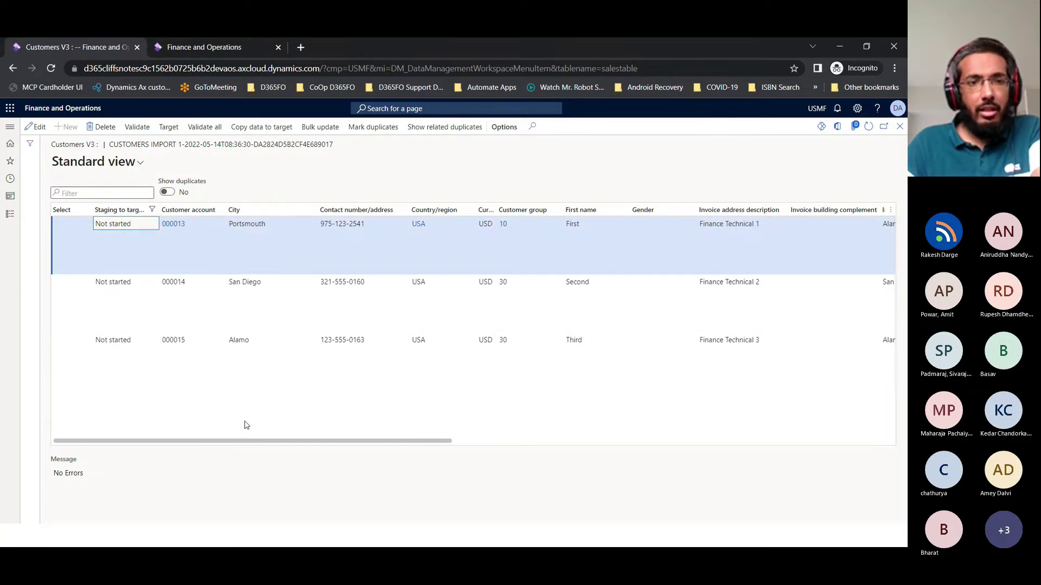
mouse_move(236, 444)
mouse_down()
mouse_move(725, 420)
mouse_move(520, 437)
mouse_move(233, 437)
mouse_up()
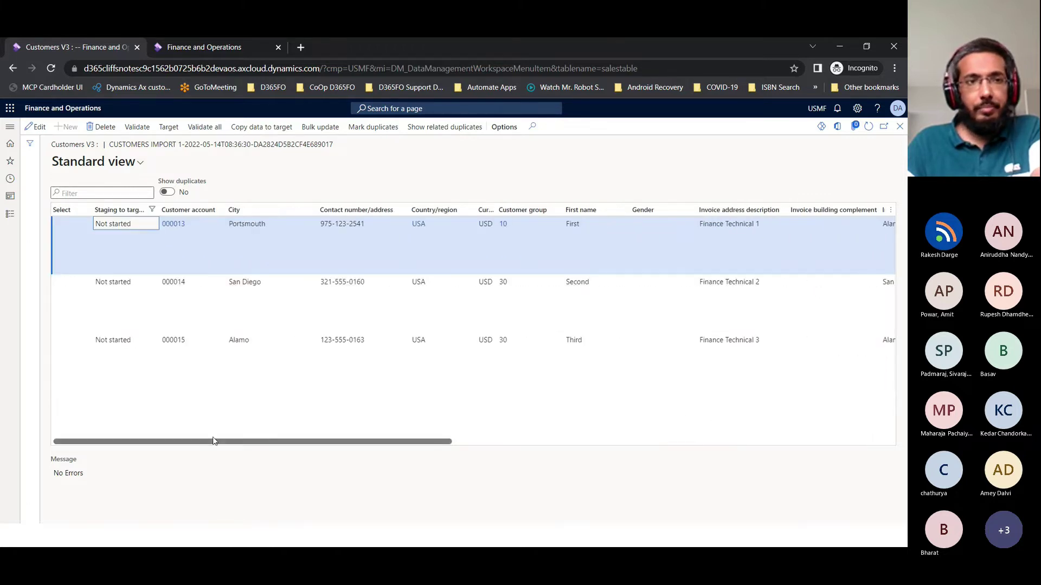
click(869, 126)
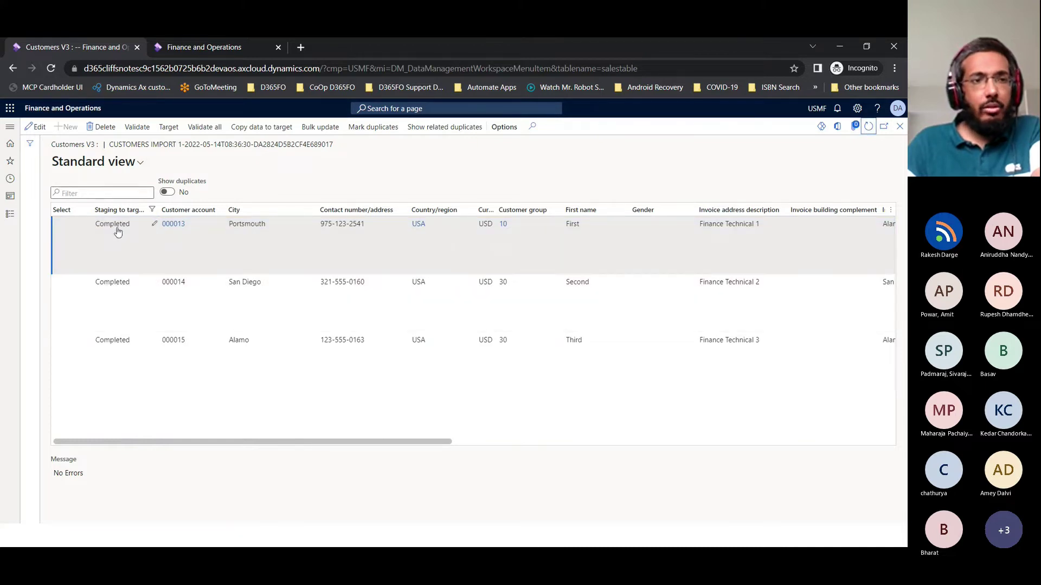
click(900, 126)
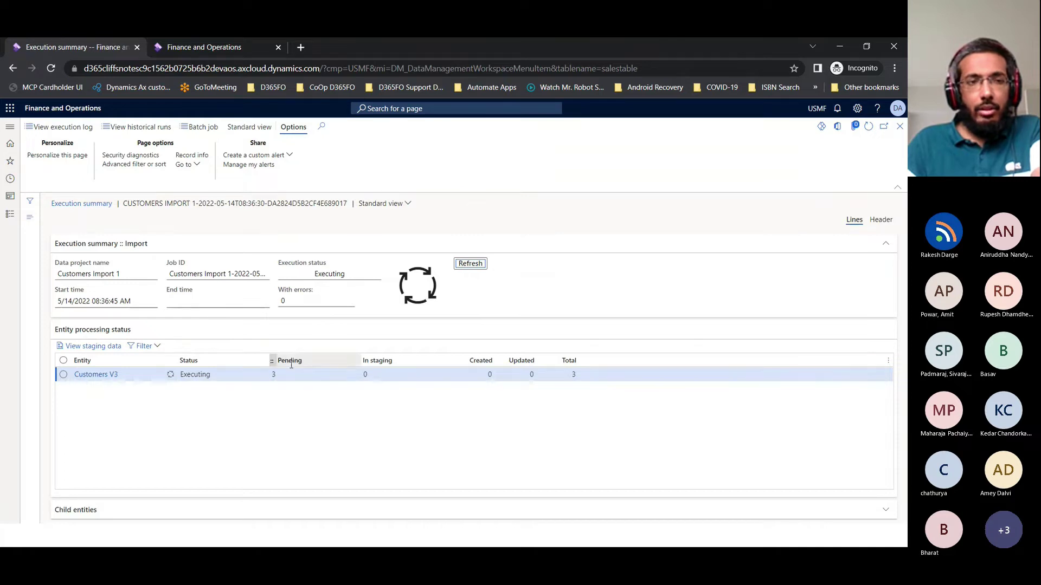
click(477, 264)
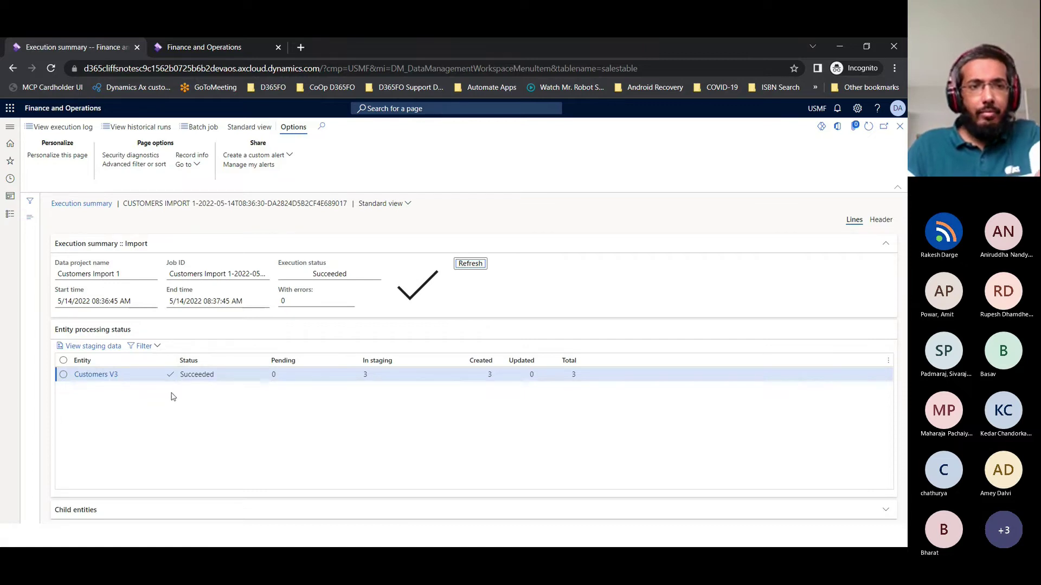
Open the first imported customer's record from the Customers V3 staging data and review its details
click(91, 378)
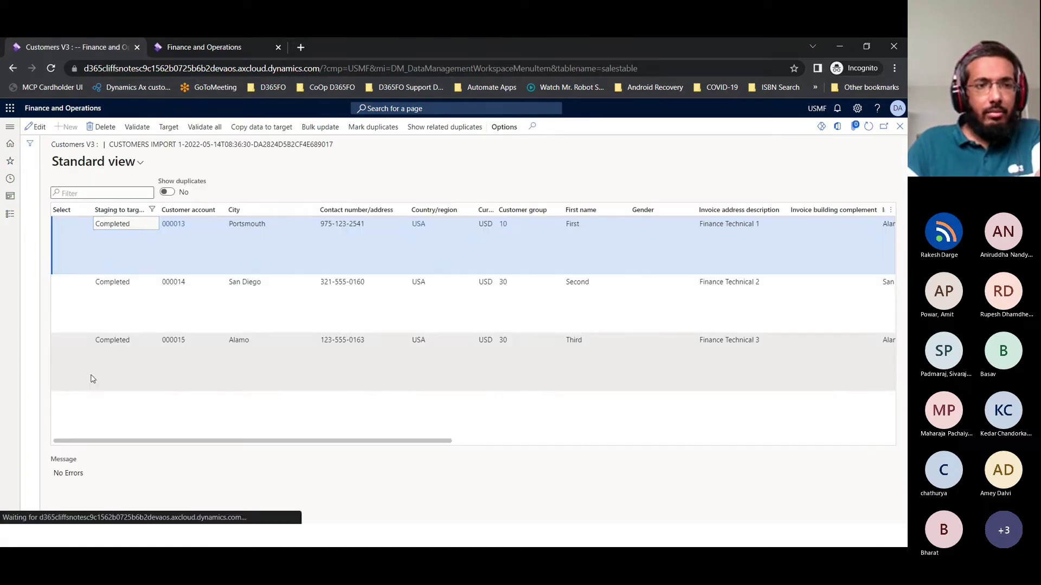
click(174, 226)
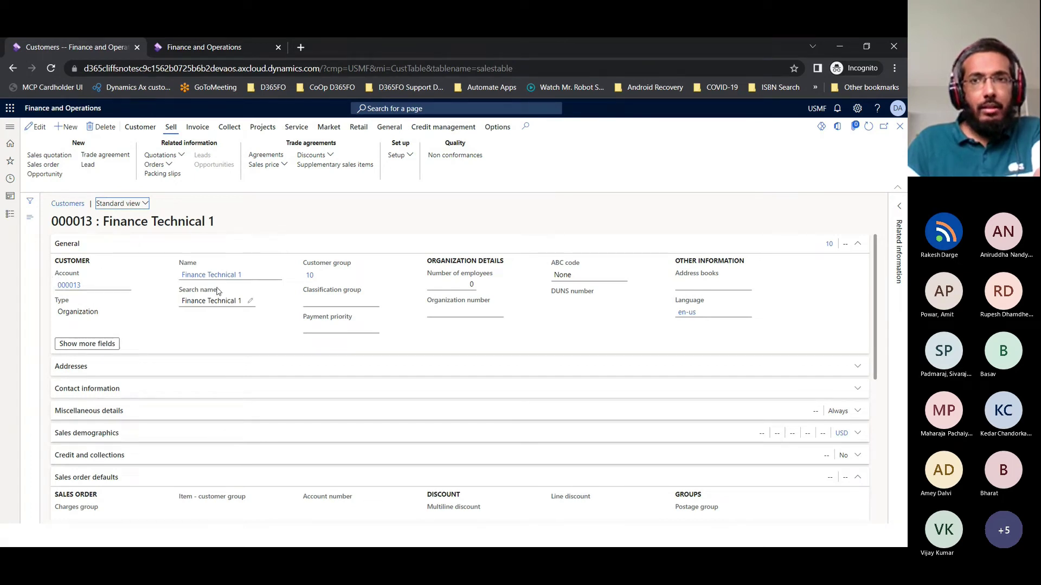
scroll(216, 295, down, 1)
scroll(216, 295, down, 2)
scroll(202, 369, up, 3)
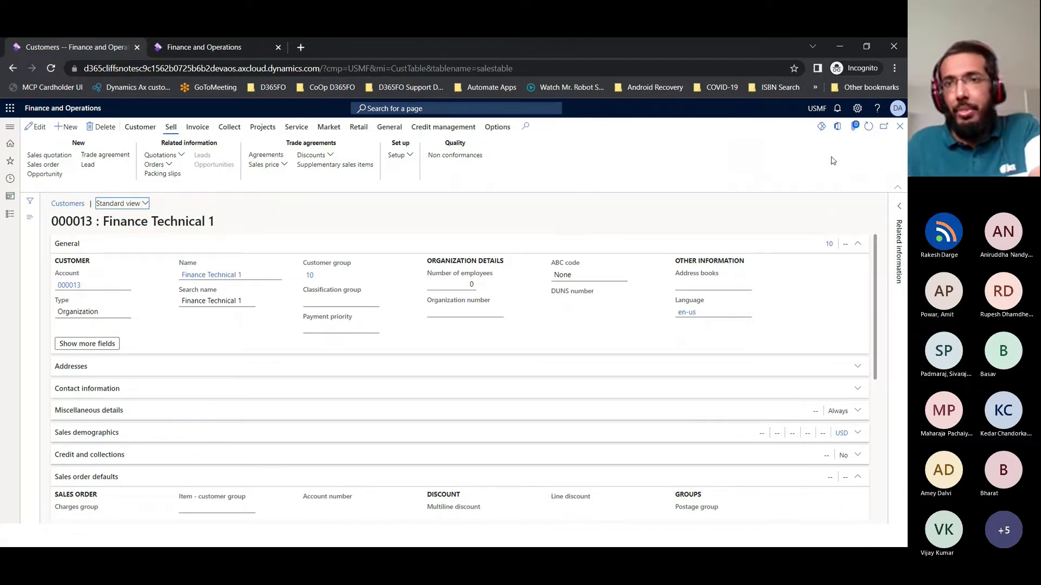
Check the entities offered for opening the customer record in Excel, then dismiss the list
click(837, 130)
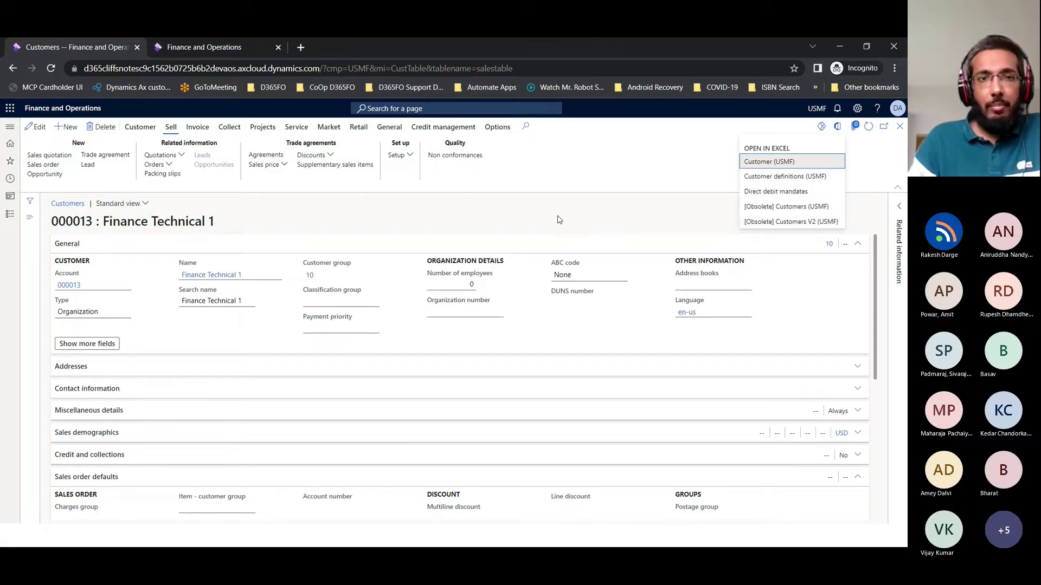
key(Escape)
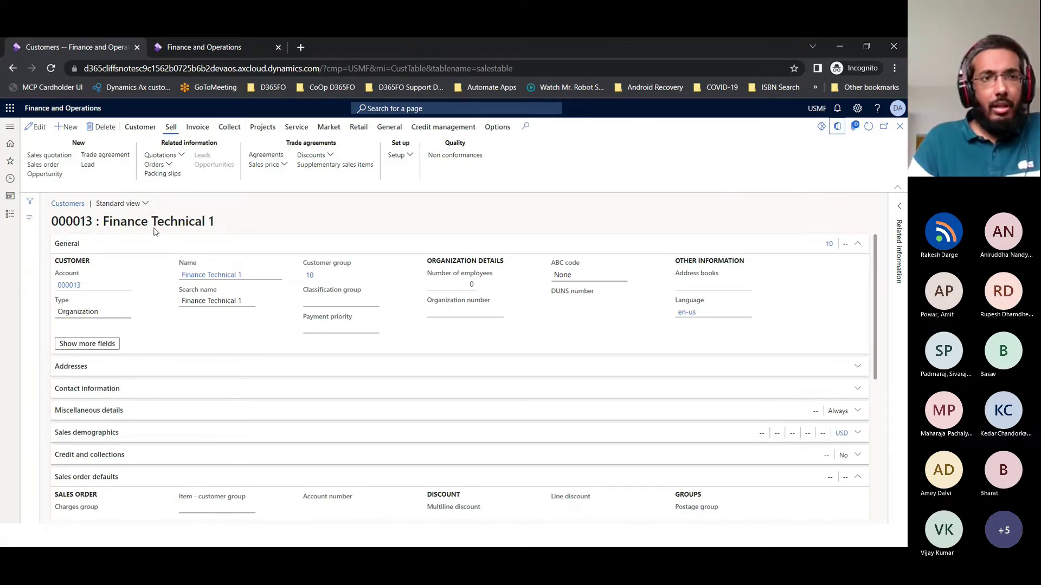
Switch to the Order Creation Technical Artifacts slide and review the customer tables and data entities
key(alt+Tab)
key(alt+Tab)
key(alt+Tab)
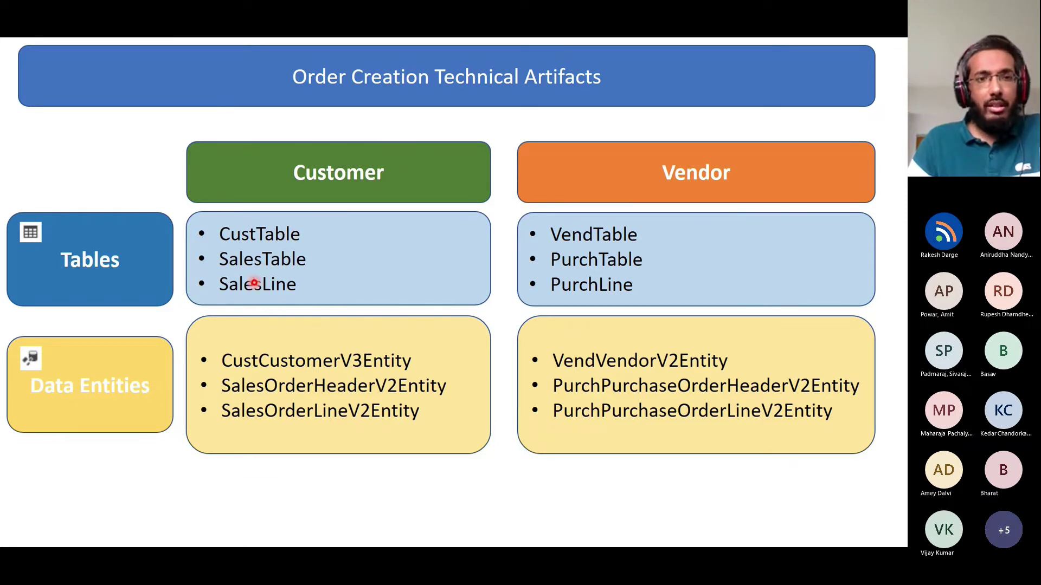
Switch back to Finance and Operations and create a sales order from the Finance Technical 1 customer record
key(alt+Tab)
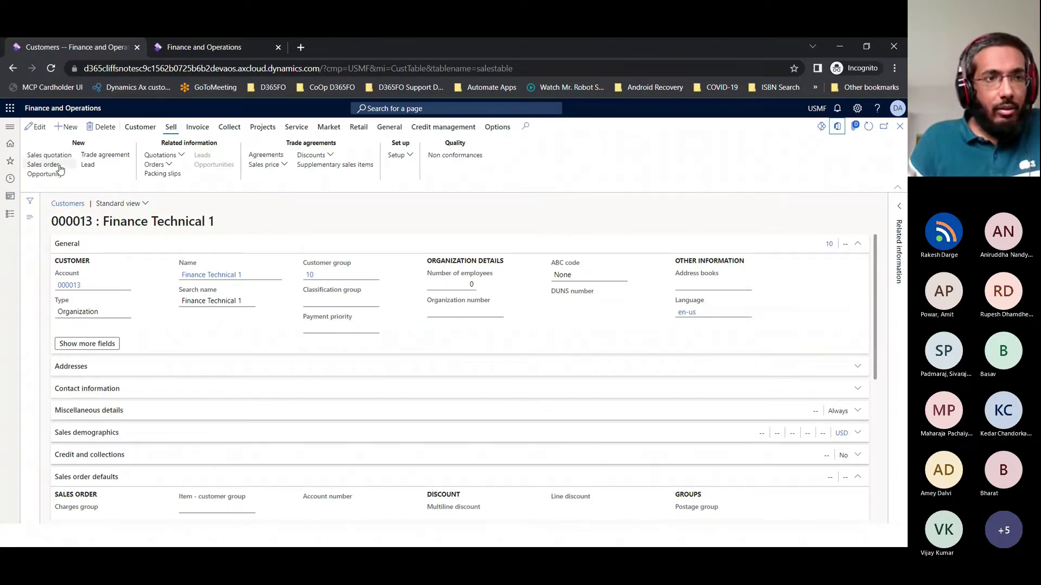
click(43, 165)
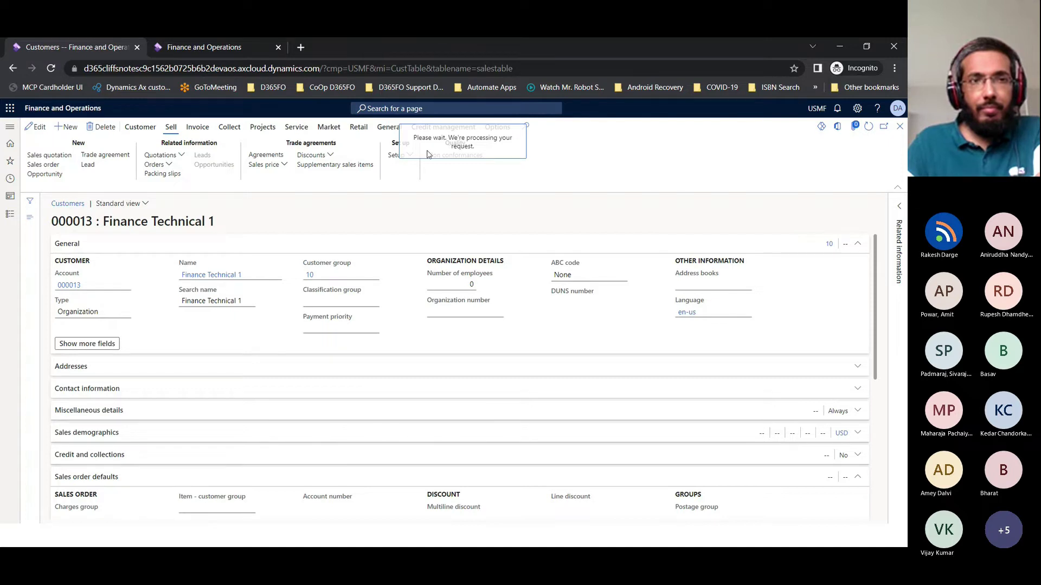
Start a new session in the second Finance and Operations browser tab and check back on the pending sales order
click(181, 47)
click(568, 300)
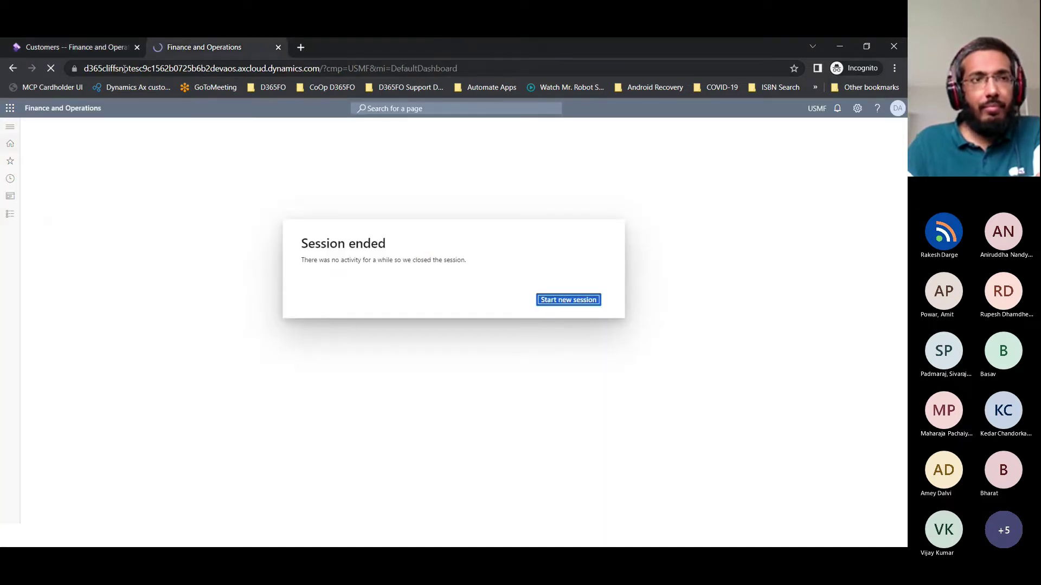
click(99, 53)
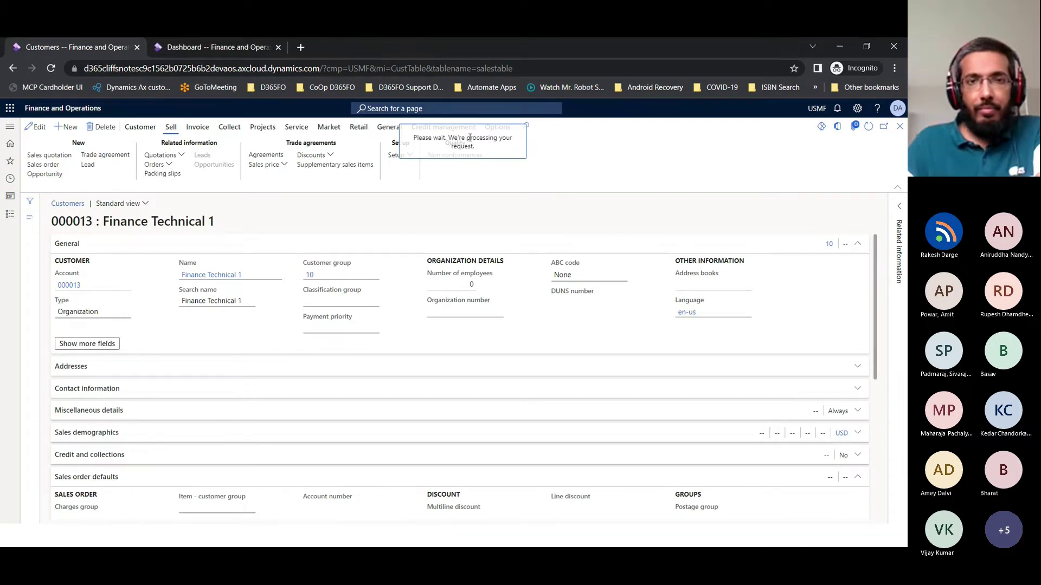
drag(413, 138, 484, 148)
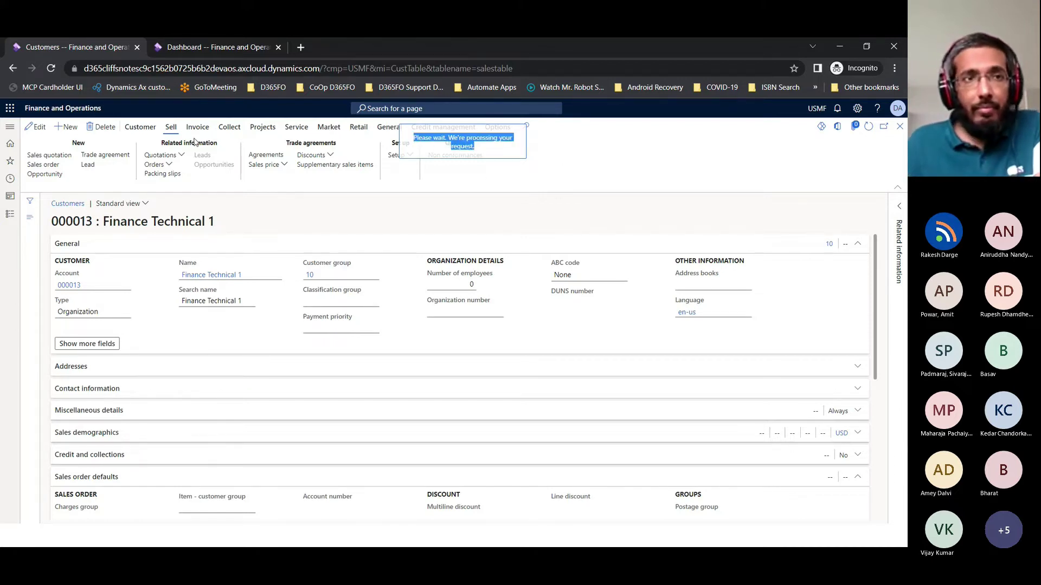
click(194, 49)
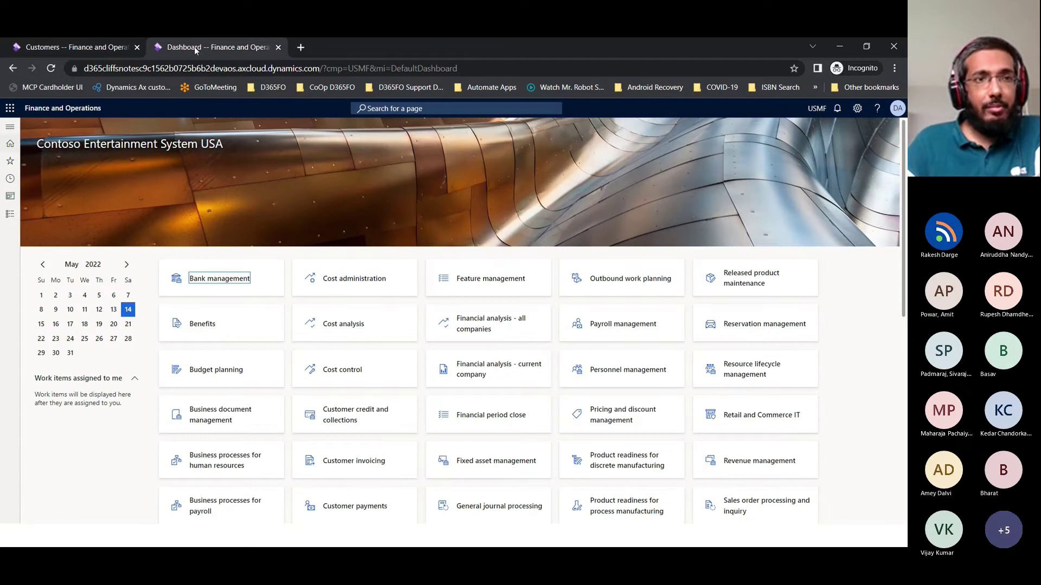
key(ctrl+Tab)
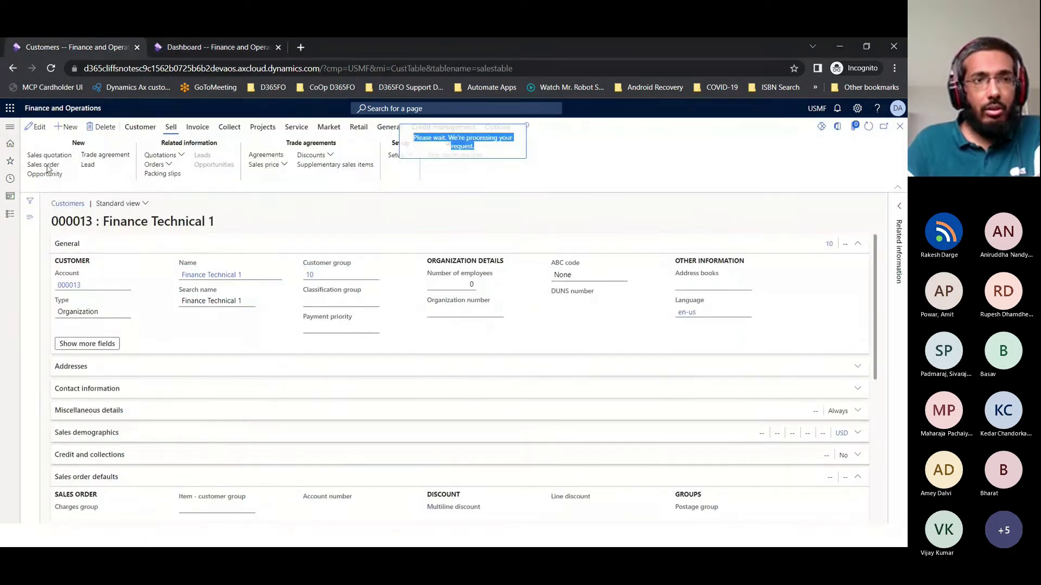
Open All customers from Accounts receivable in the second browser tab, then return to the new sales order
click(195, 44)
click(10, 214)
scroll(63, 288, down, 5)
scroll(65, 238, up, 5)
click(66, 250)
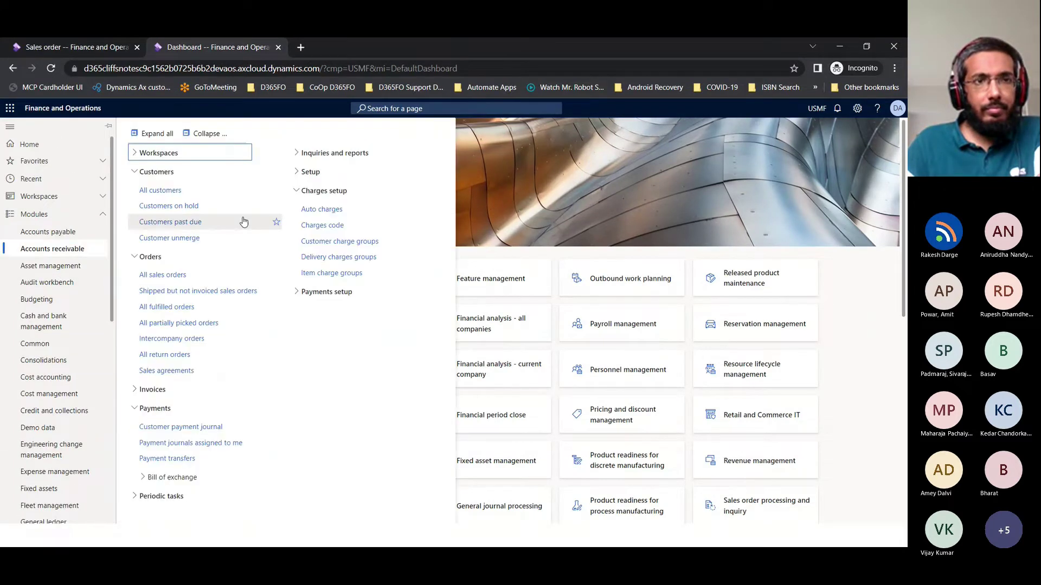
key(ctrl+1)
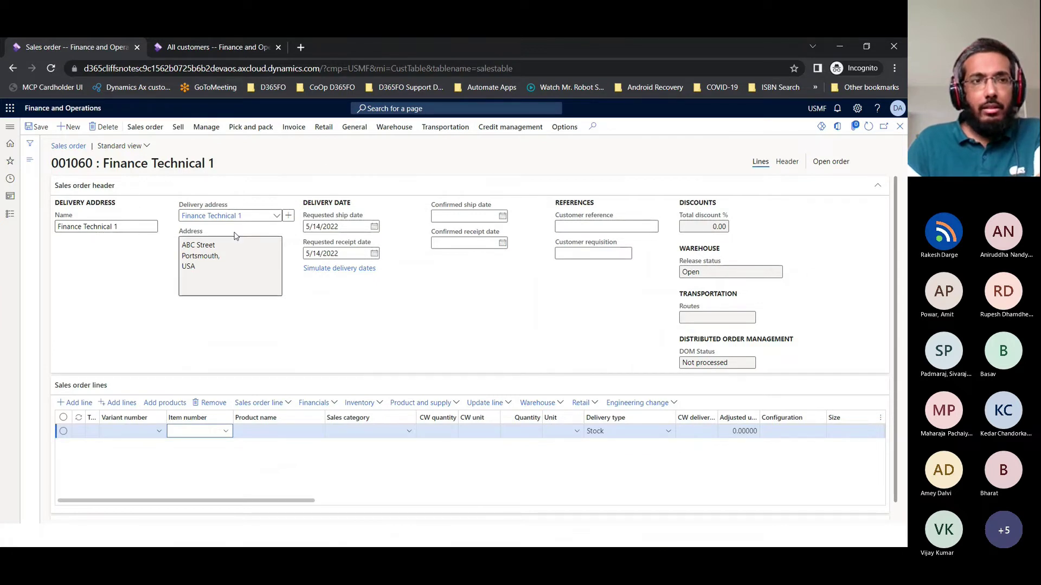
Review the sales order's header details, including the general and the price and discount sections
click(786, 162)
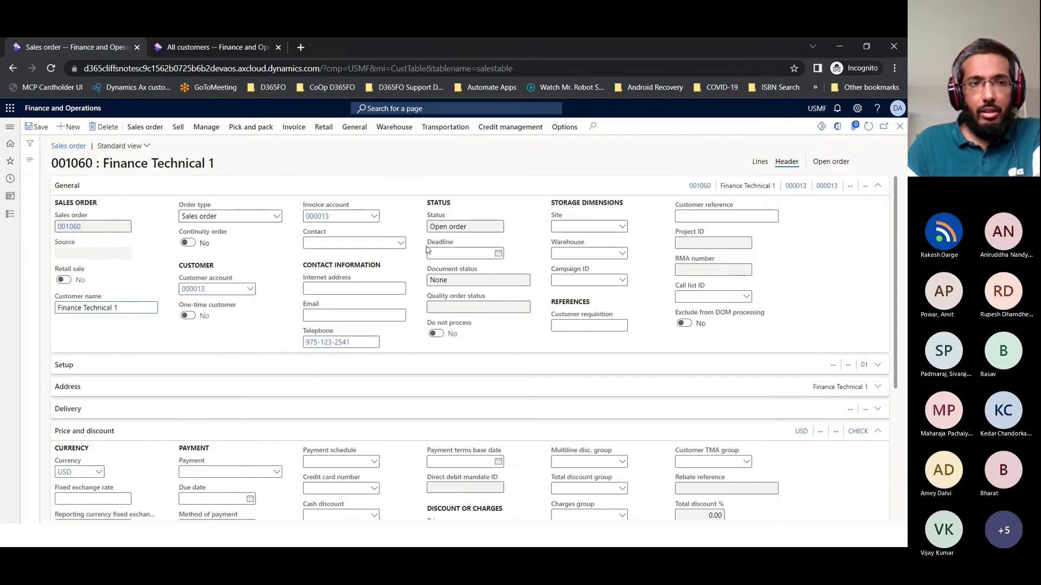
scroll(202, 342, down, 2)
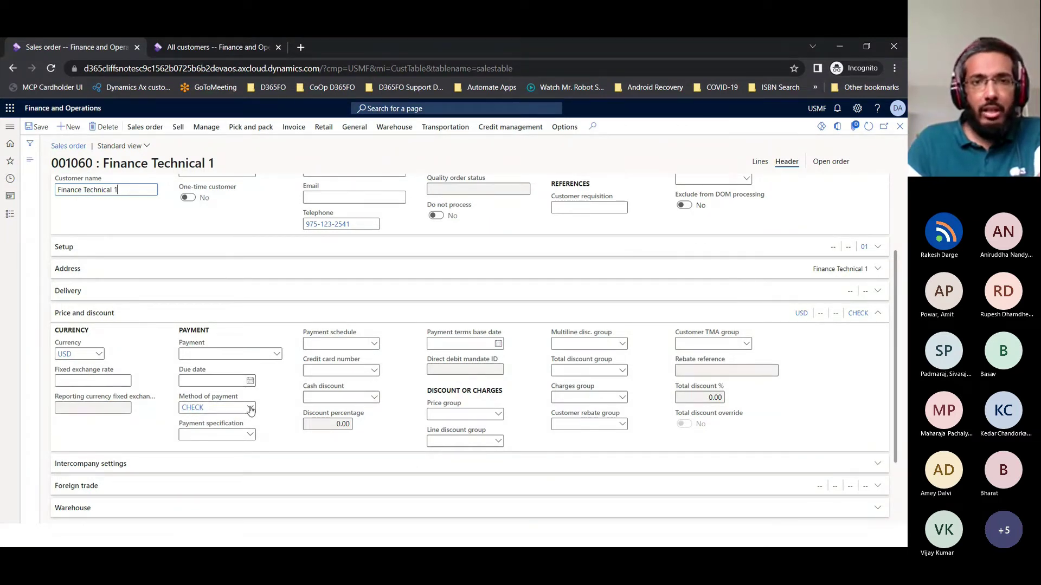
scroll(609, 328, down, 2)
scroll(623, 314, up, 5)
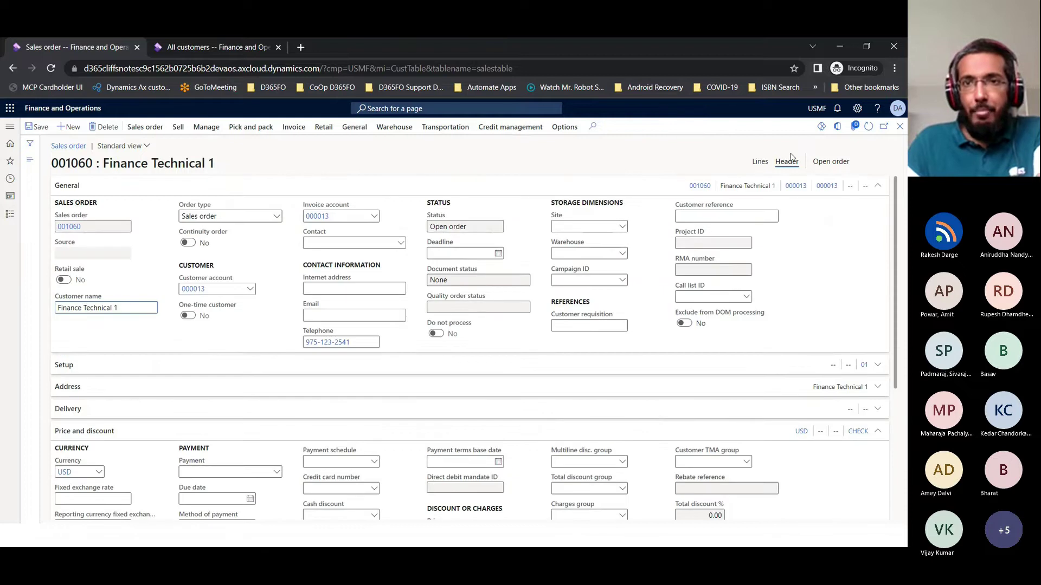
Return to the order lines and set the first line's item number to S0001, Installation services
click(760, 161)
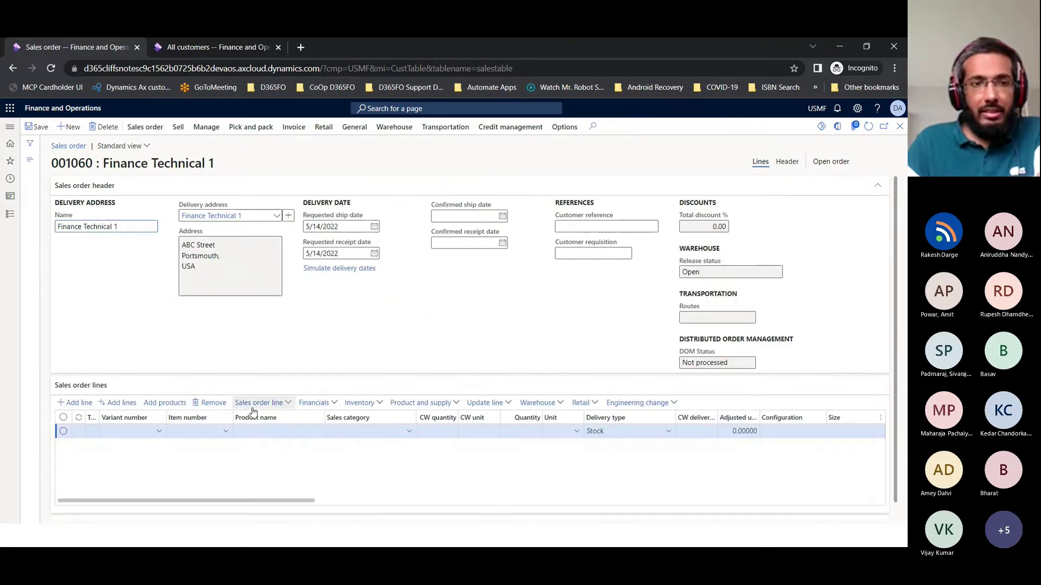
click(195, 432)
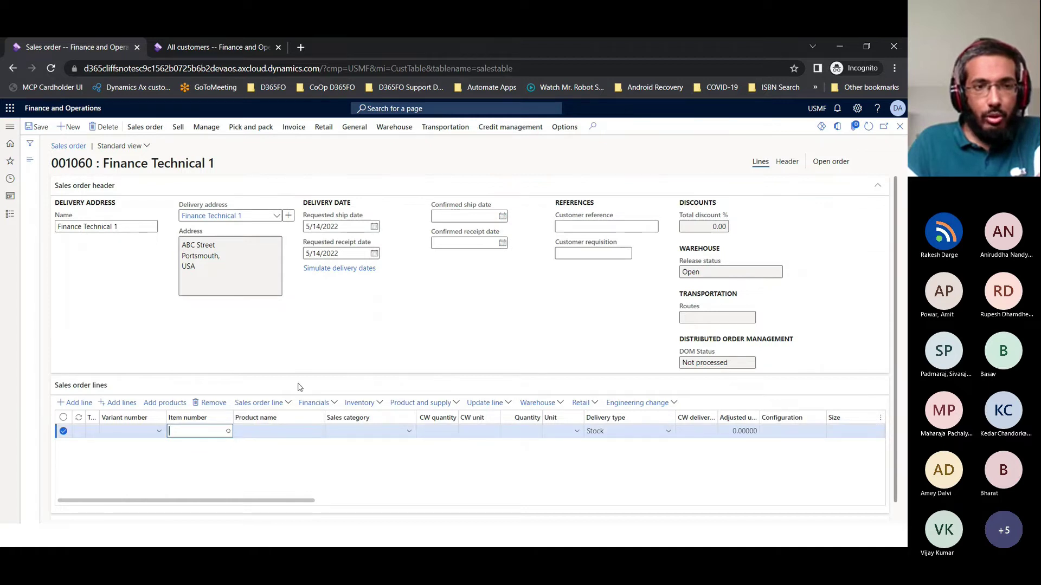
scroll(385, 383, down, 5)
scroll(385, 384, down, 15)
scroll(387, 381, up, 5)
scroll(370, 384, down, 10)
scroll(370, 385, up, 3)
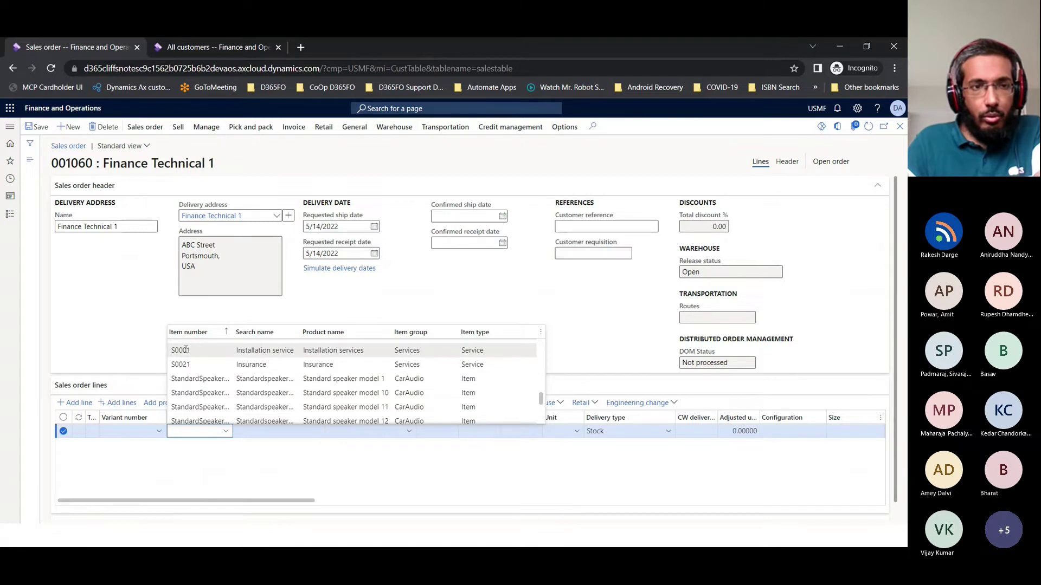
click(186, 351)
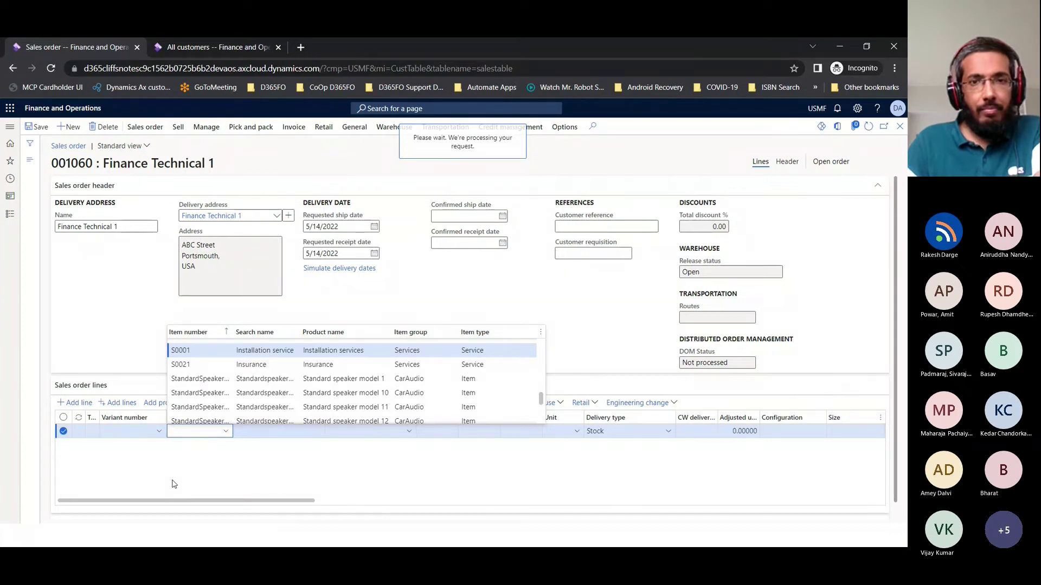
mouse_move(266, 499)
mouse_down()
mouse_move(760, 493)
mouse_move(255, 515)
mouse_up()
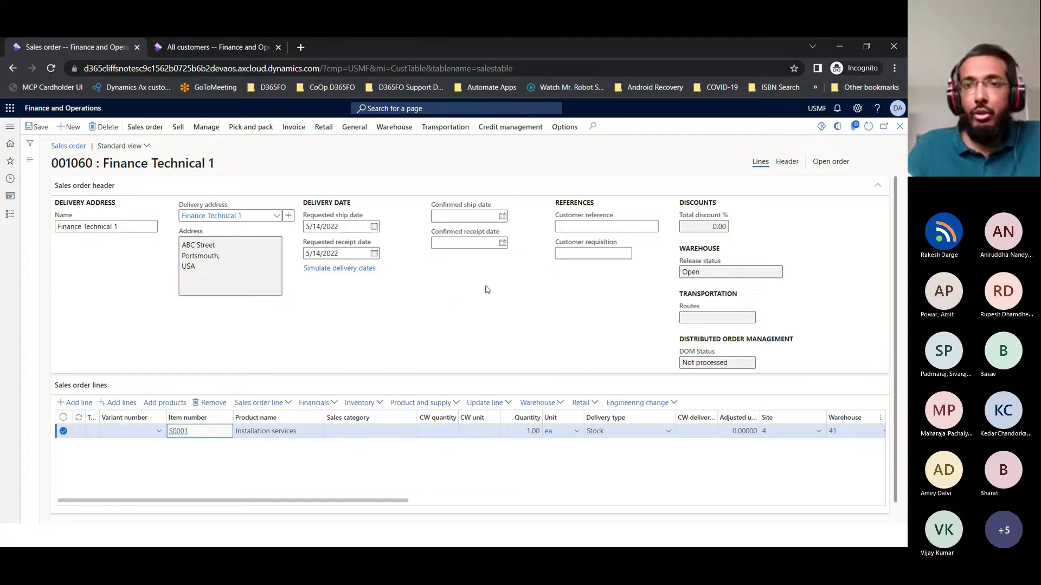
Look up the technical form name of the sales order header in its form information, then dismiss it
click(787, 164)
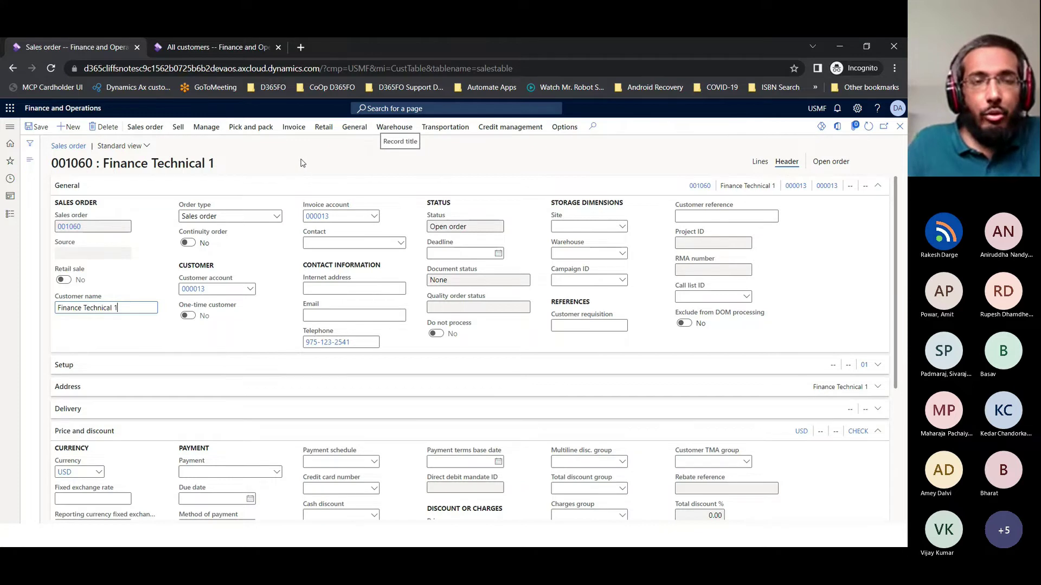
right_click(319, 166)
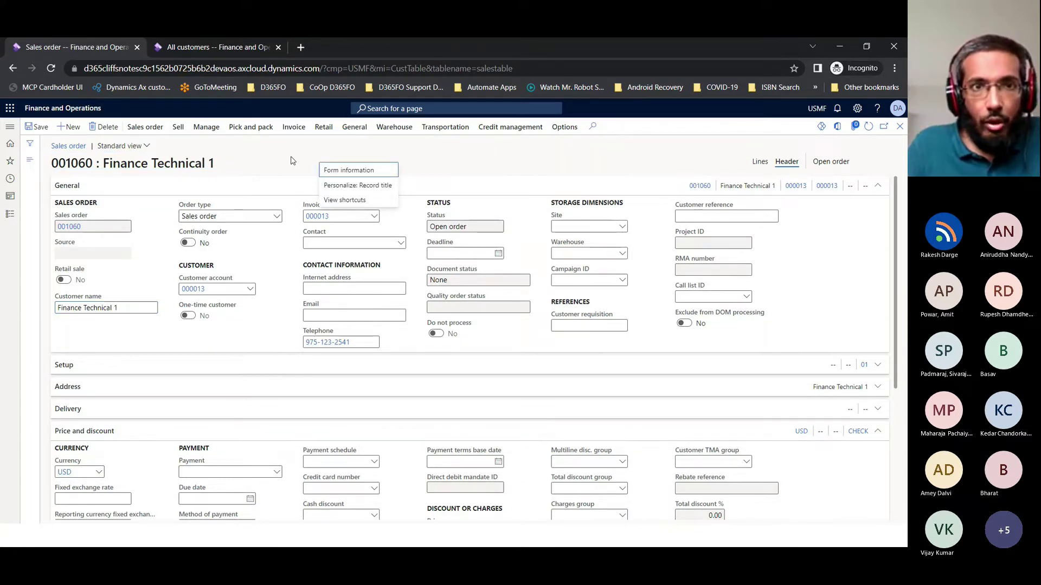
mouse_move(332, 170)
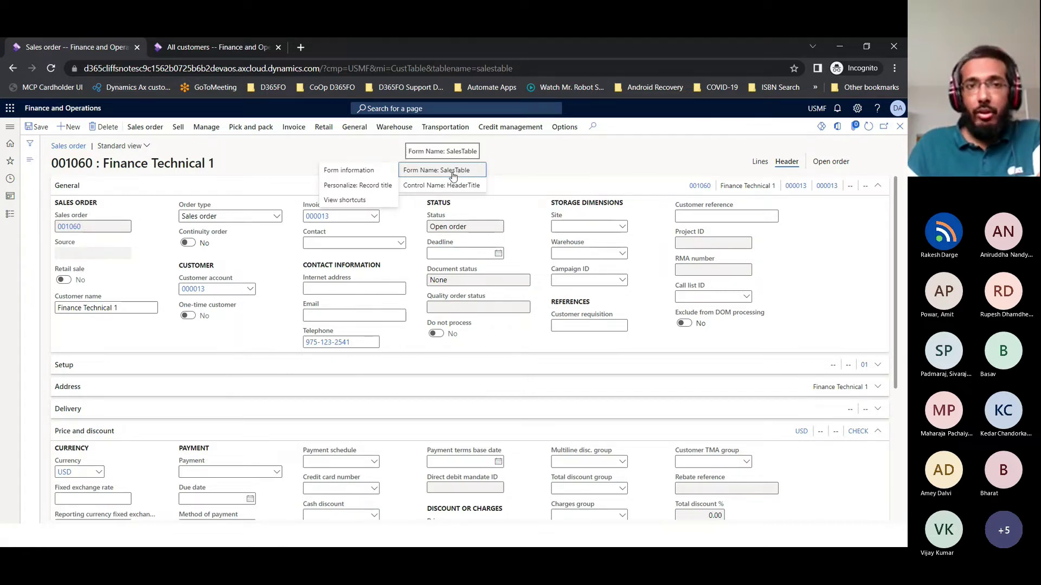
click(521, 161)
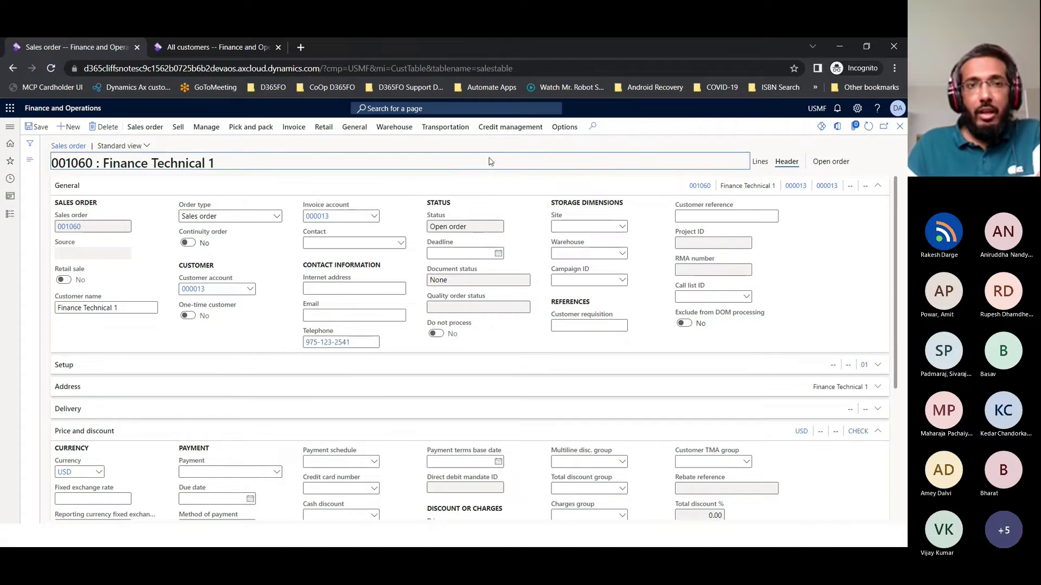
Switch to Visual Studio, collapse the expanded Data Model branch of the AOT and expand Forms under User Interface
key(alt+Tab)
key(Tab)
key(Tab)
key(Tab)
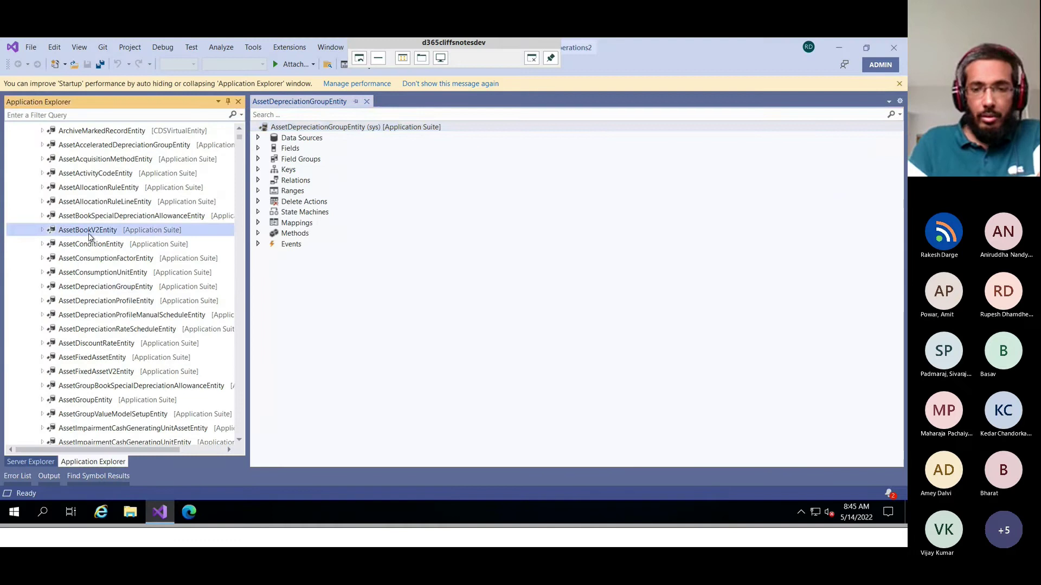
key(Left)
key(Left)
key(Left)
key(Left)
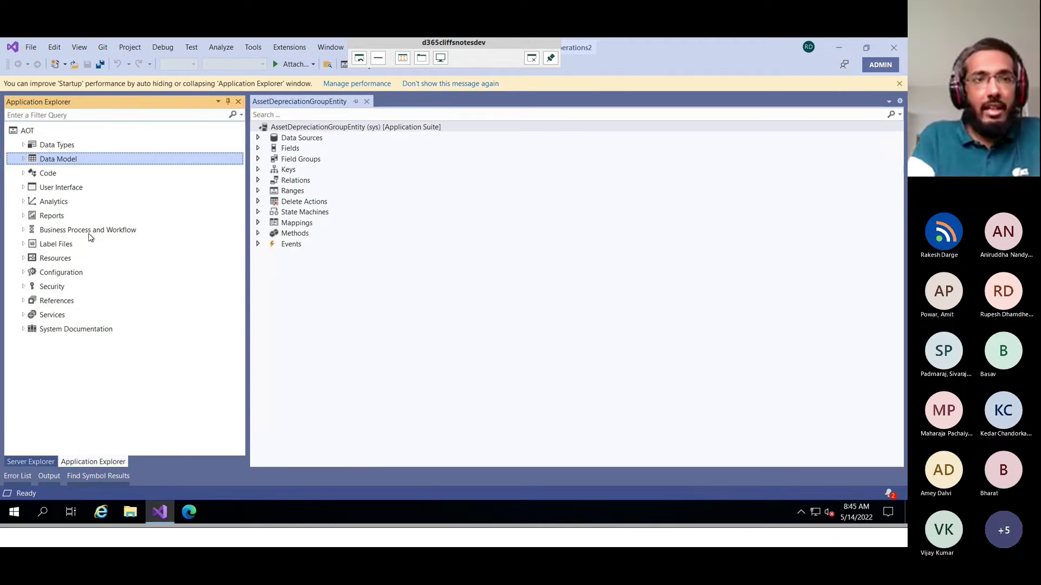
key(Down)
key(Down)
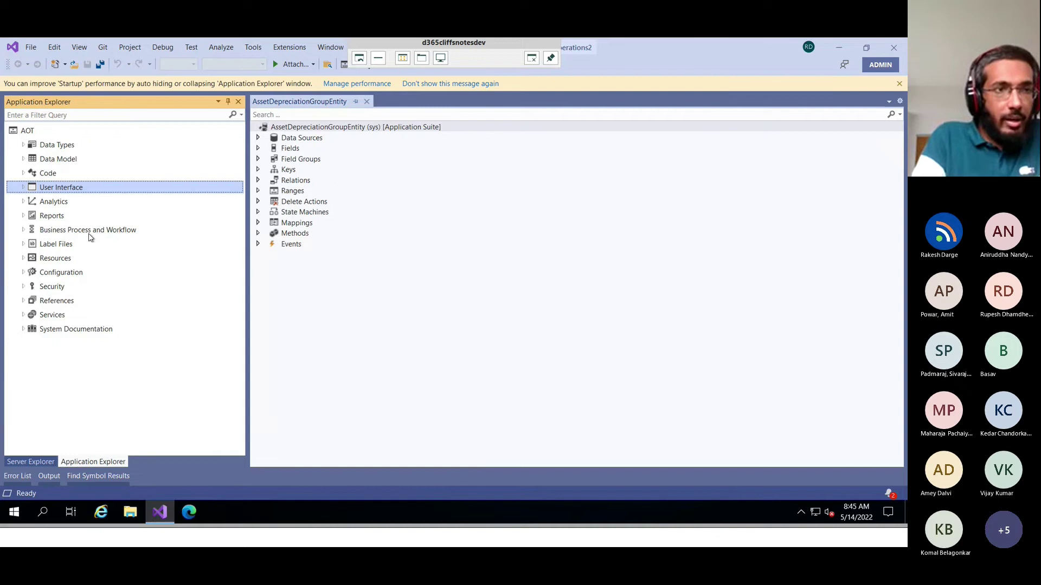
key(Right)
key(Down)
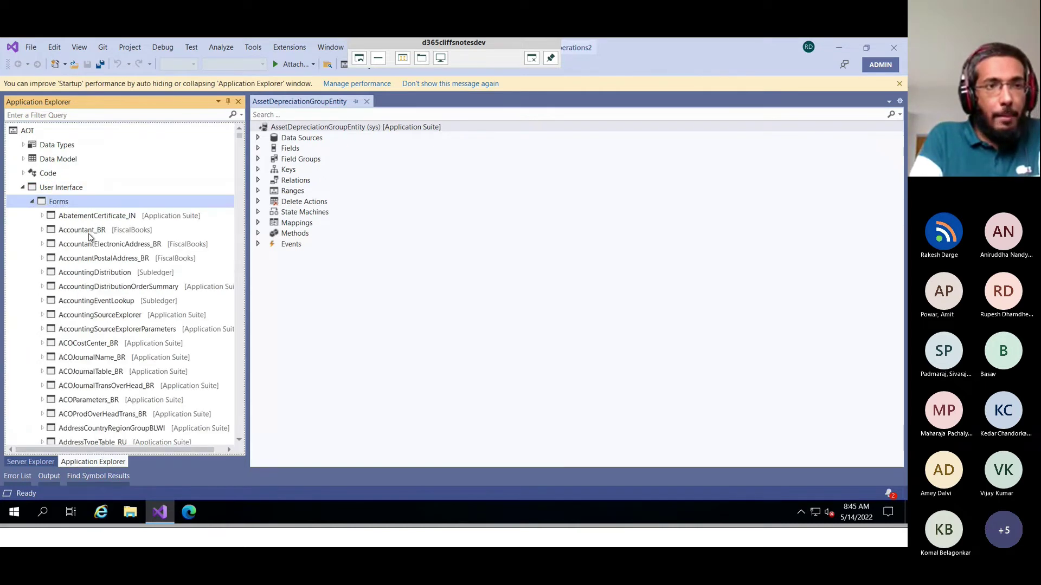
Find the SalesTable form among the AOT forms and open it in the designer
key(Down)
key(Down)
key(Down)
key(Down)
key(Down)
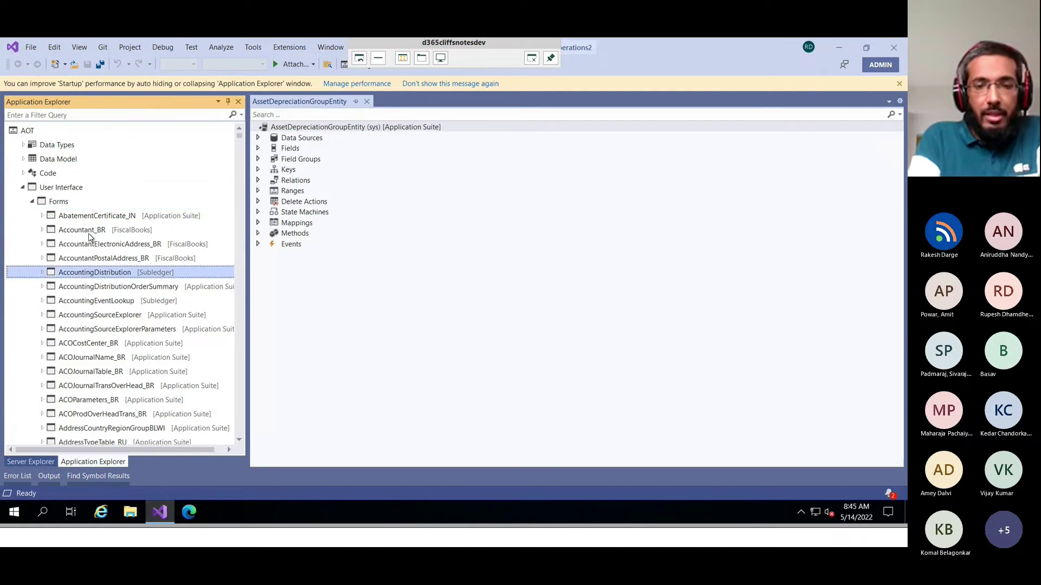
text(s)
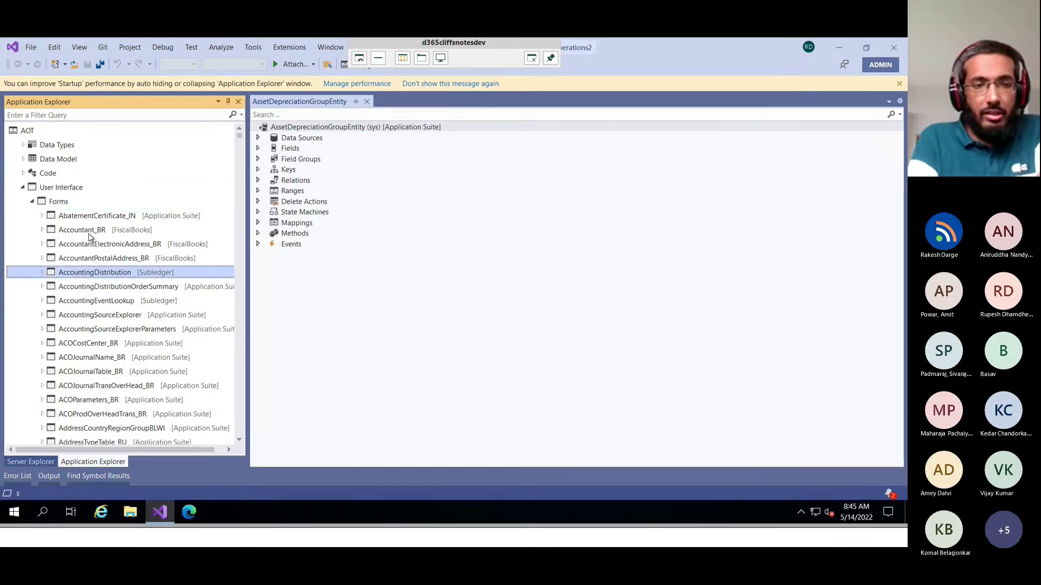
text(alest)
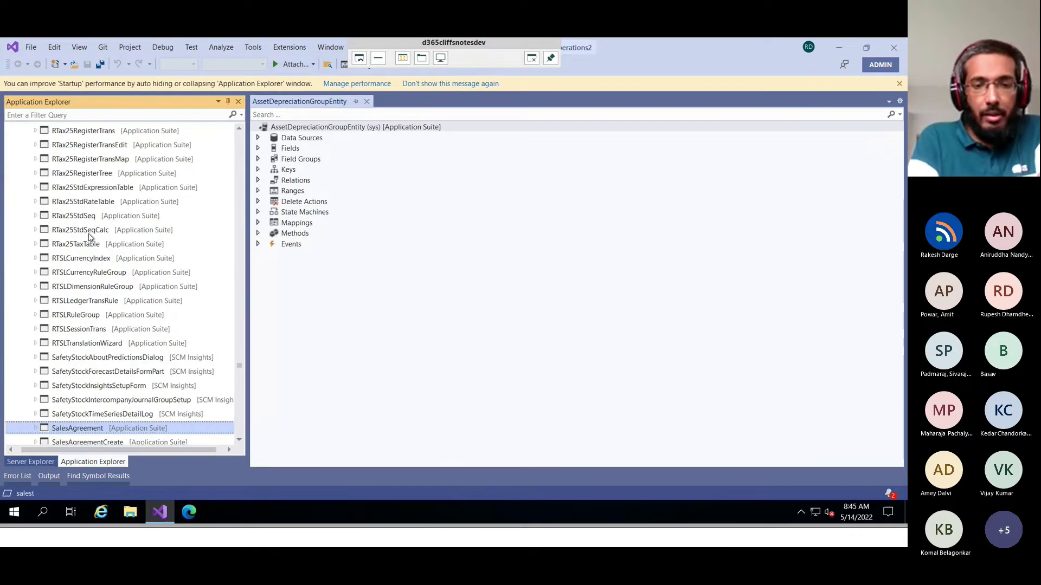
text(able)
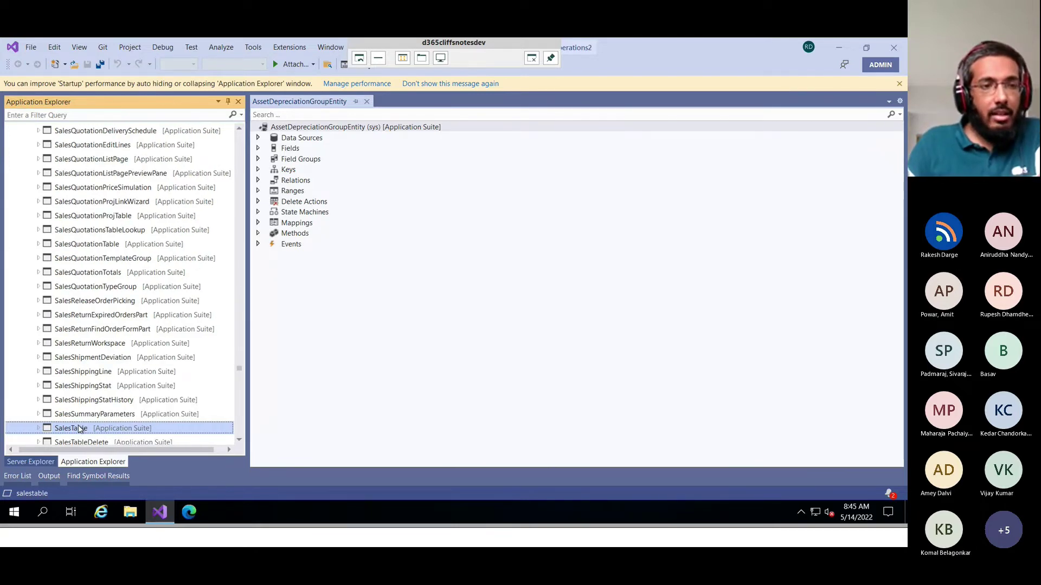
right_click(78, 428)
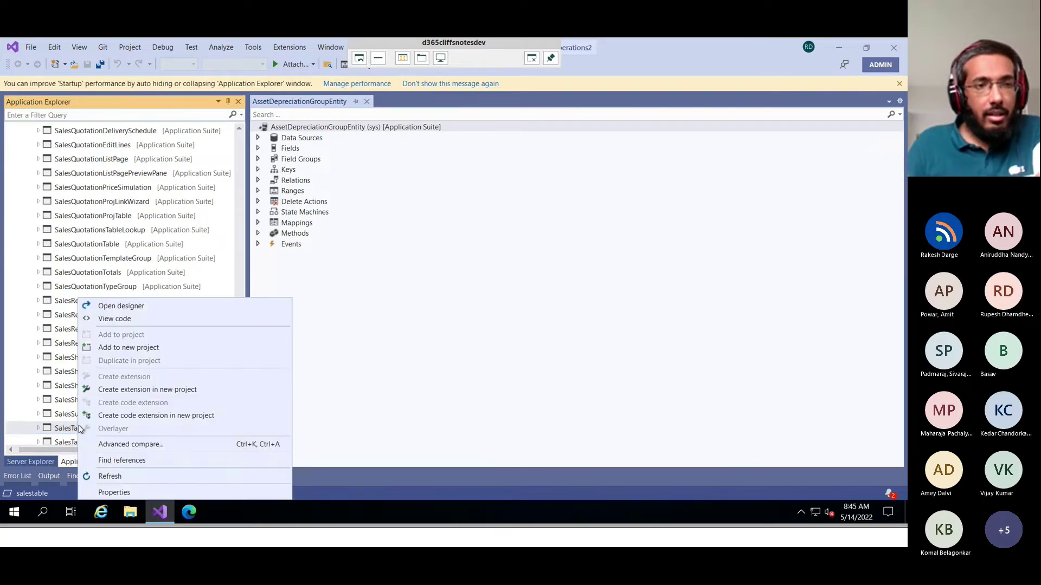
click(124, 307)
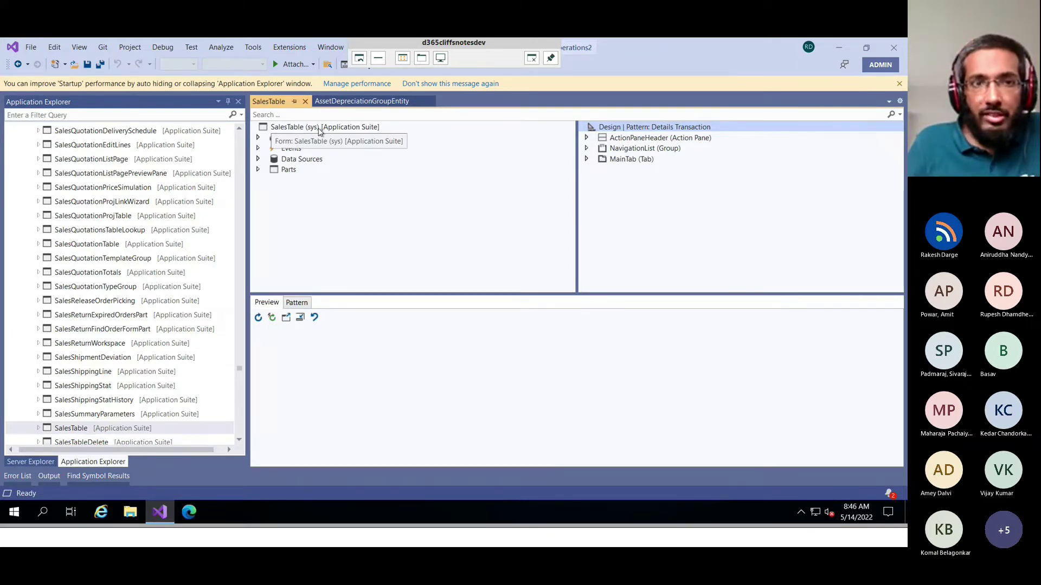
Expand the SalesTable form's data sources and review the tables listed there
click(258, 159)
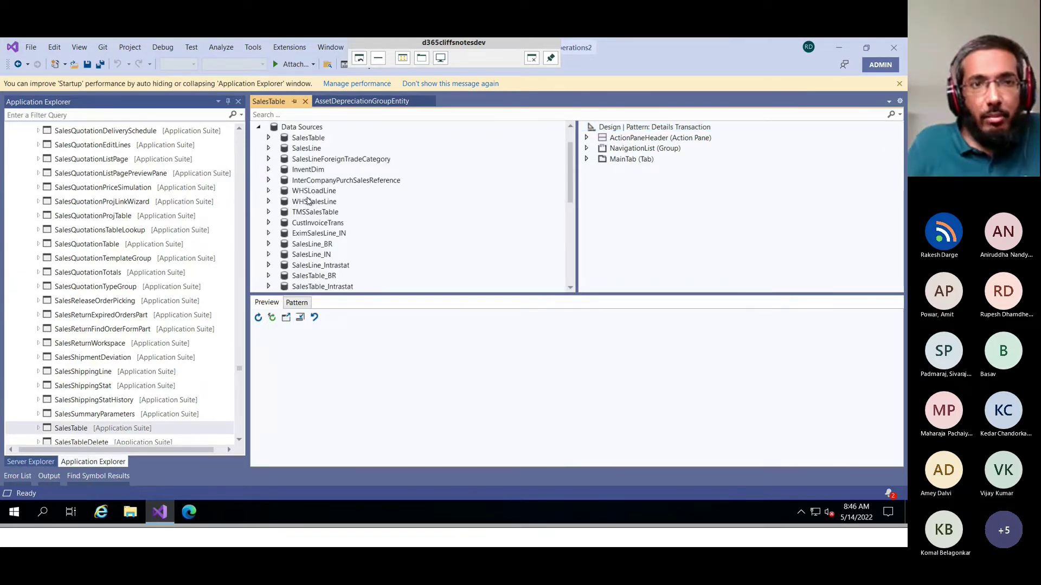
scroll(310, 217, down, 3)
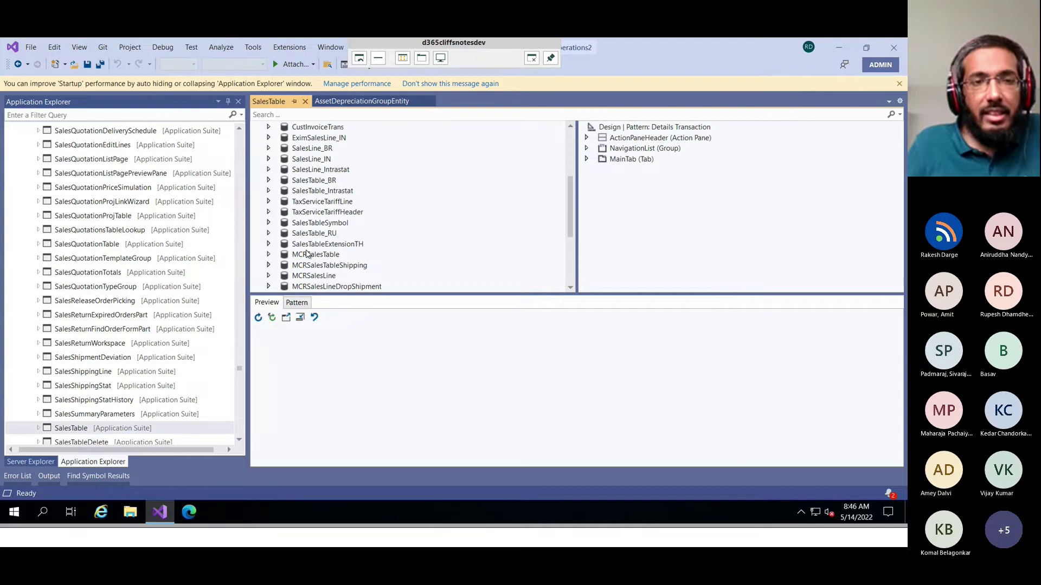
scroll(309, 260, up, 4)
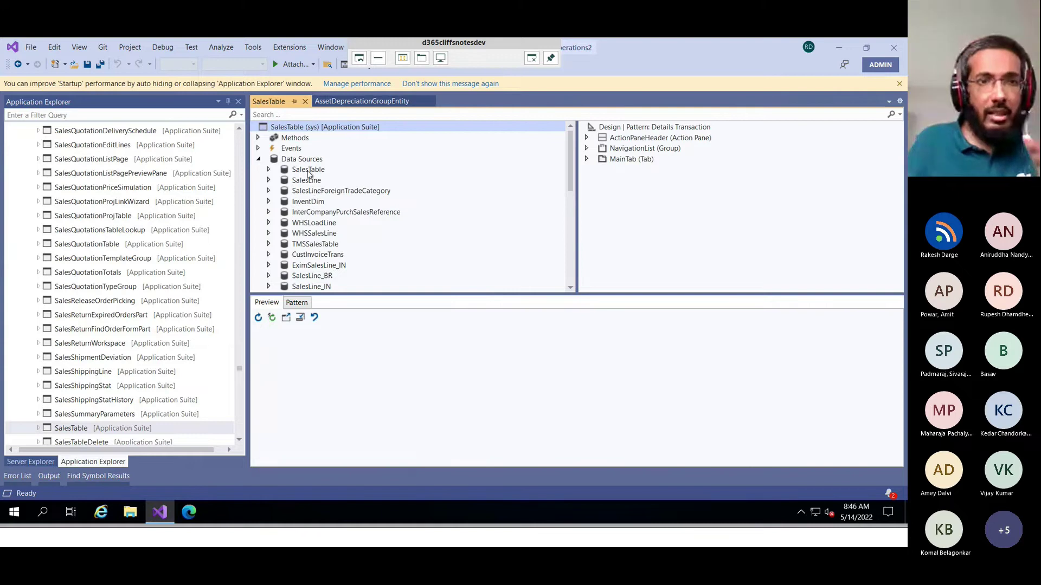
scroll(308, 174, down, 3)
scroll(312, 182, up, 3)
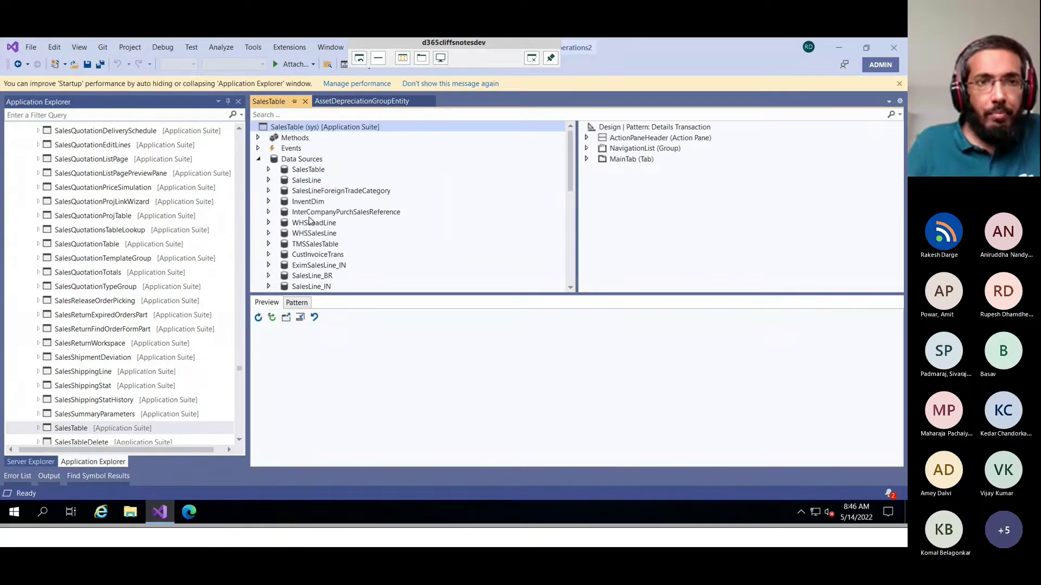
Examine the form's data source list, from SalesTable, SalesLine, SalesLineForeignTradeCategory and InventDim through to the last entries
click(310, 171)
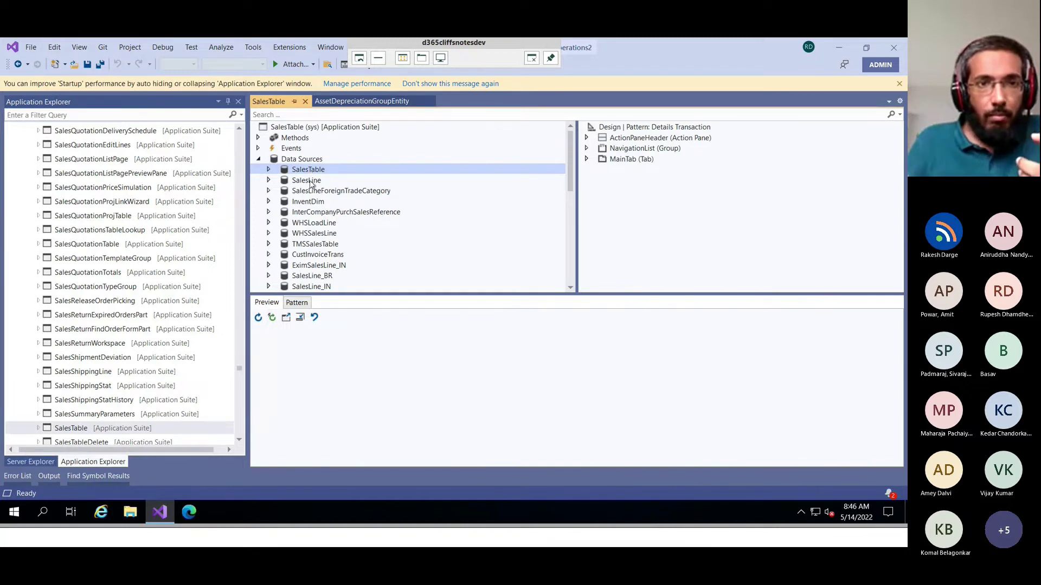
click(310, 183)
click(313, 193)
click(314, 202)
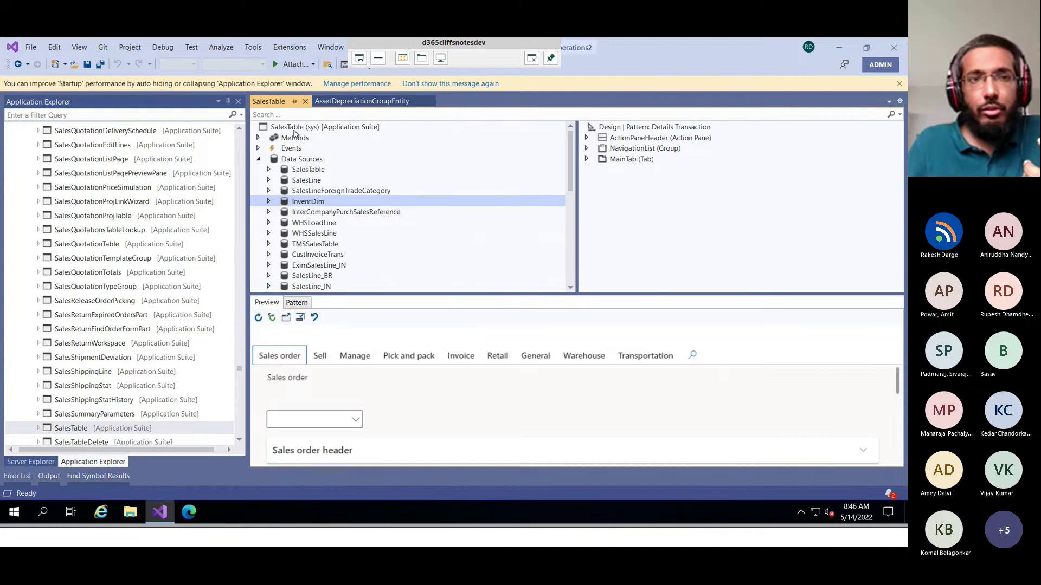
click(308, 172)
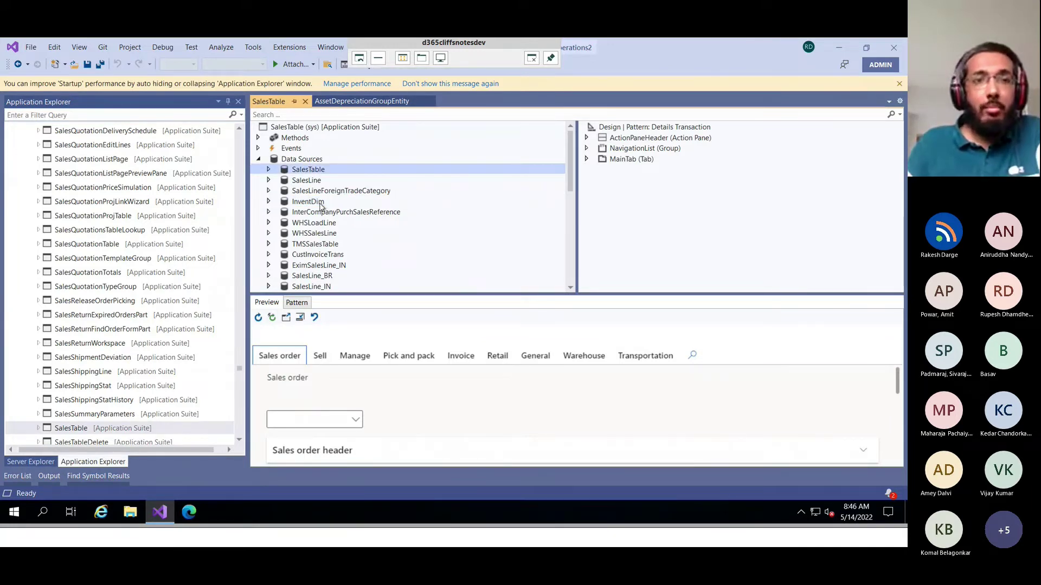
scroll(321, 206, down, 10)
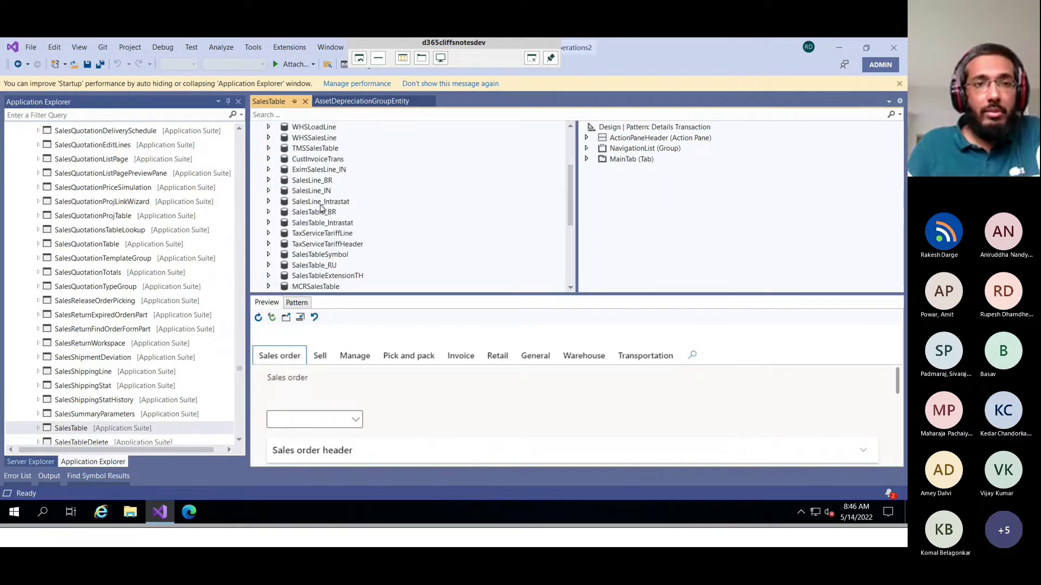
scroll(328, 238, down, 2)
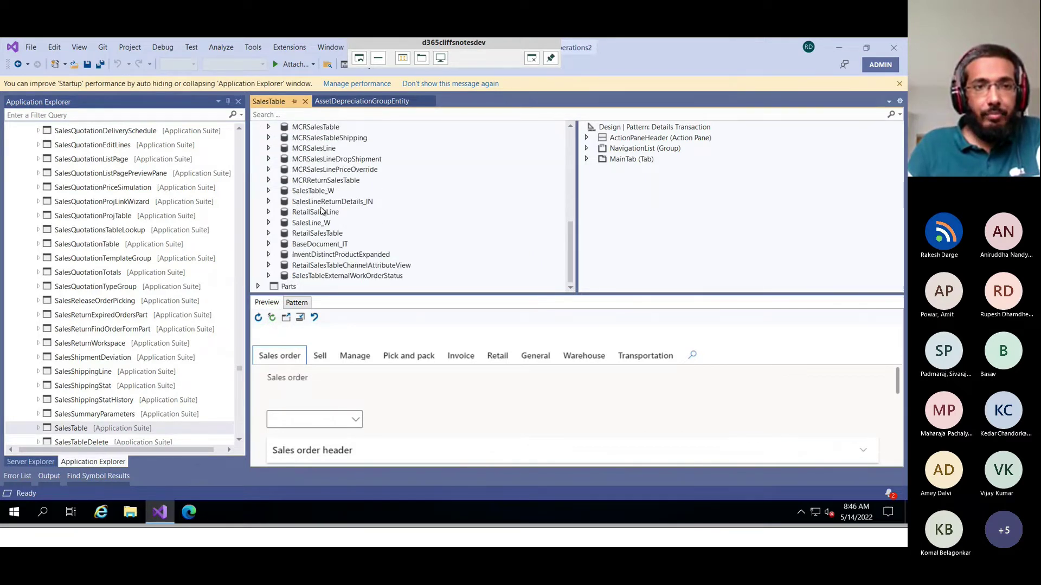
scroll(322, 266, up, 6)
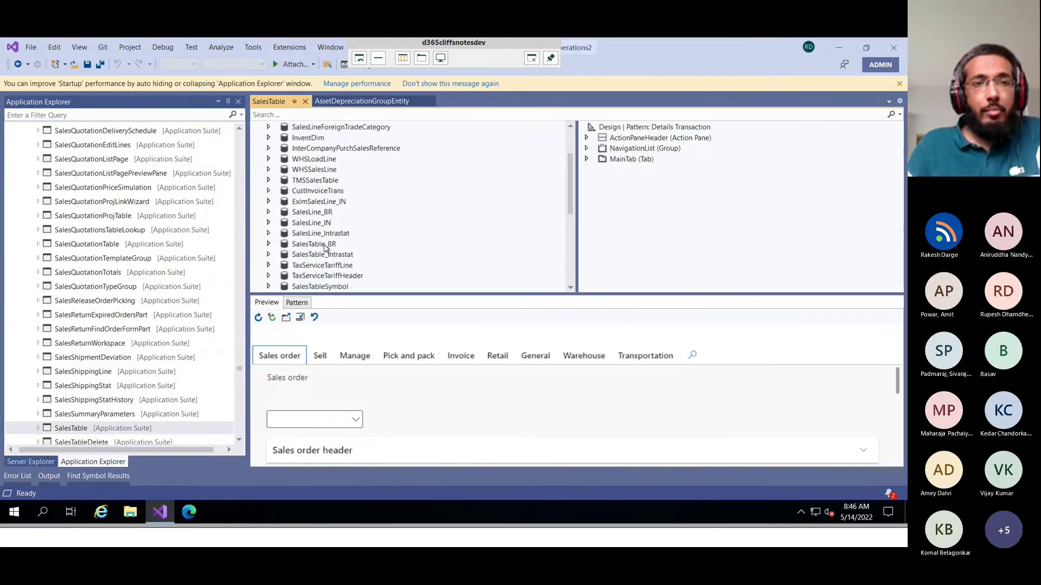
scroll(326, 248, up, 2)
key(ctrl+a)
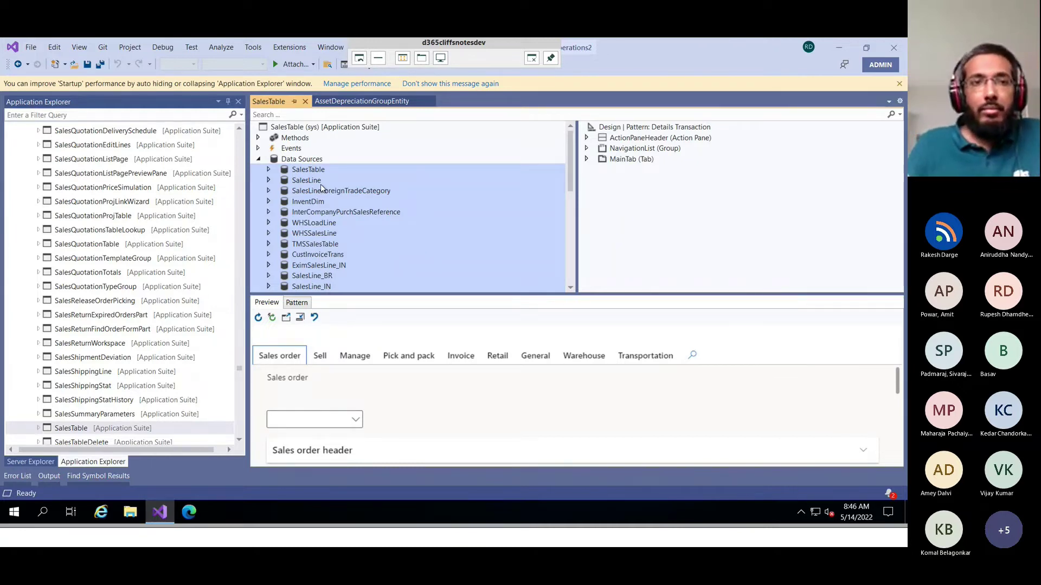
Open the SalesTable table in its own designer from the form's SalesTable data source
click(311, 170)
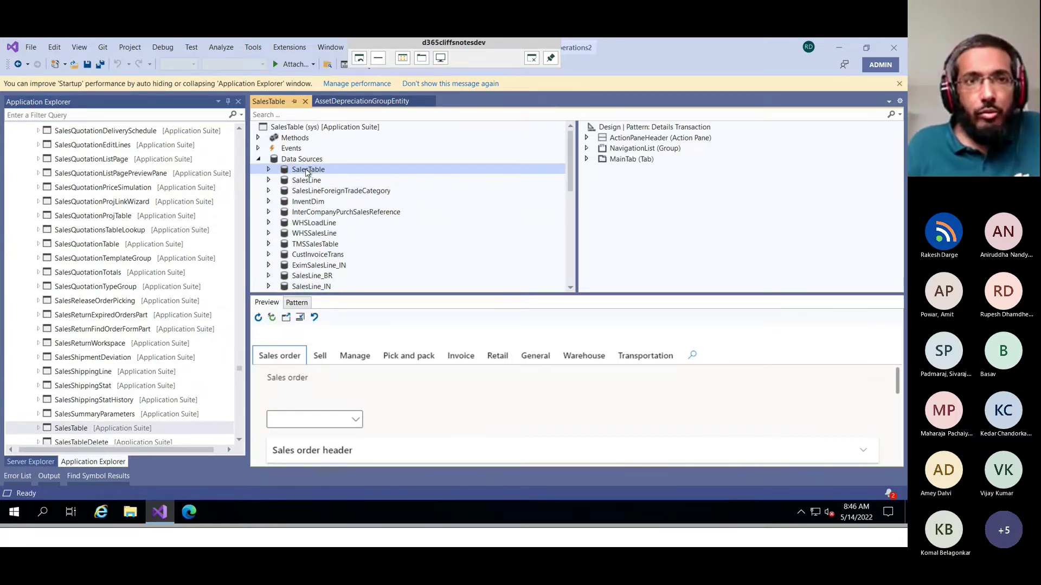
right_click(307, 172)
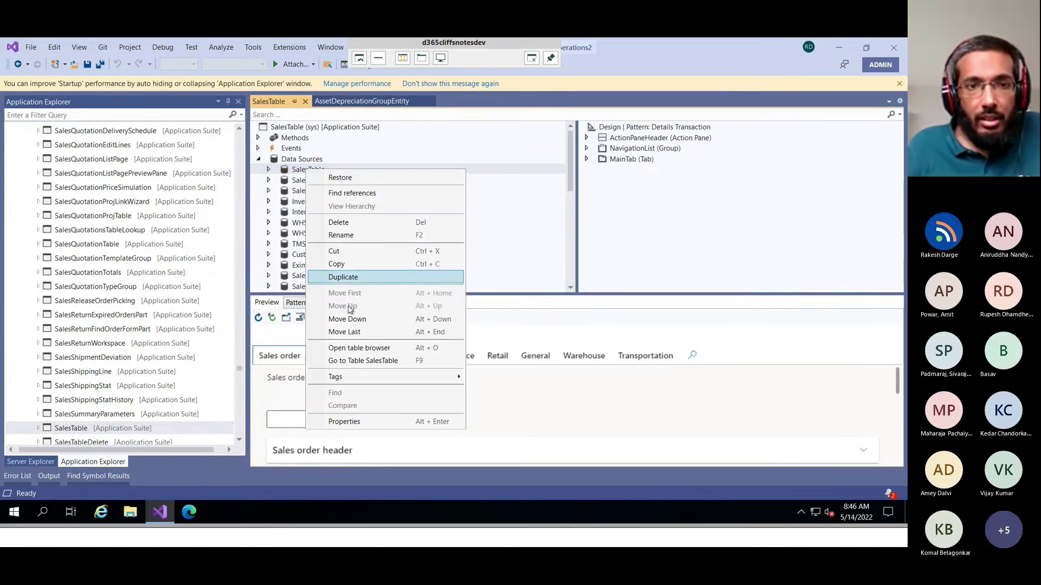
click(360, 362)
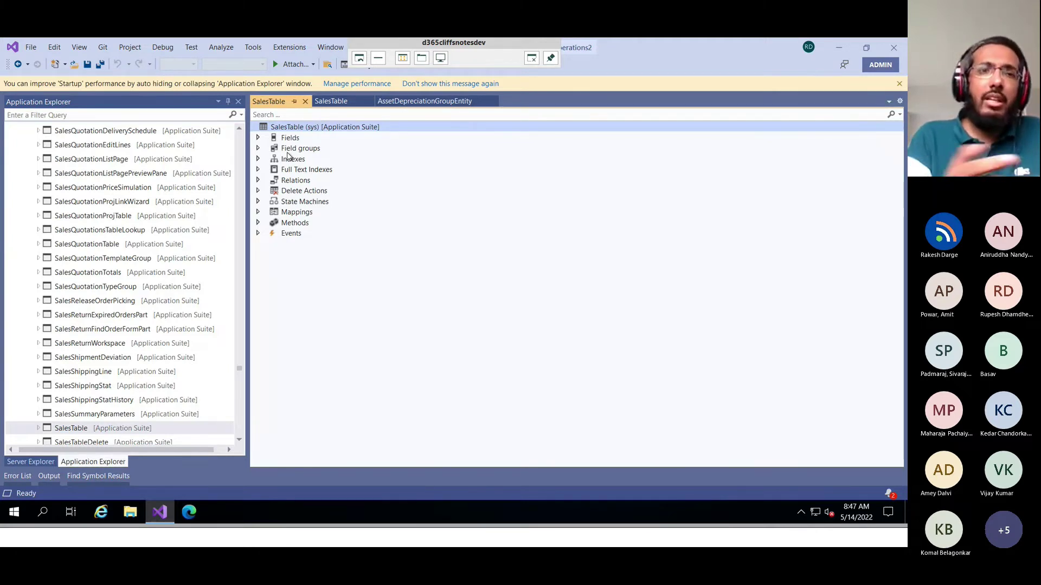
Expand the SalesTable table's Relations and look through the whole list of related tables
click(289, 183)
click(259, 182)
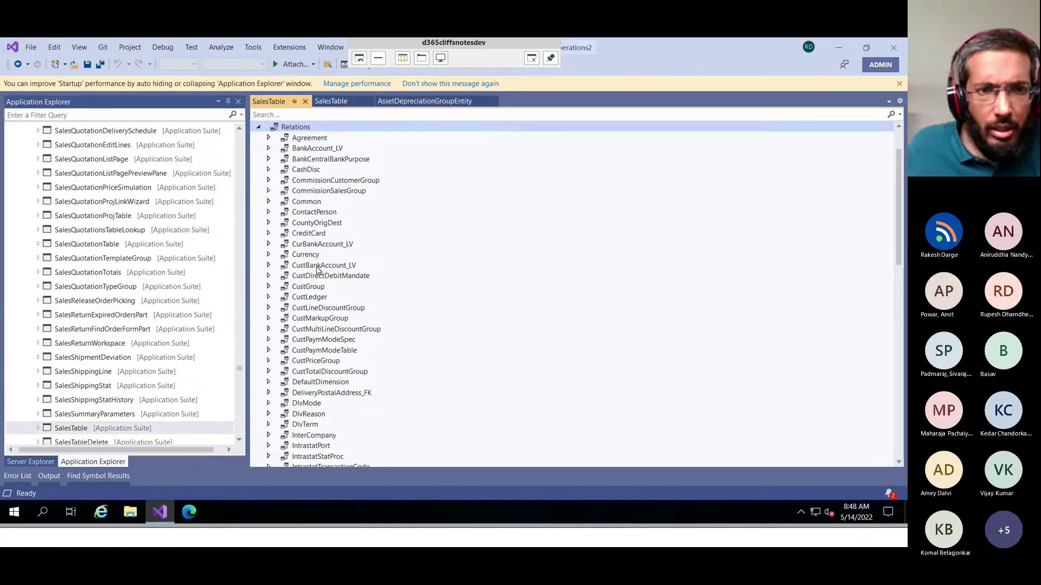
click(313, 319)
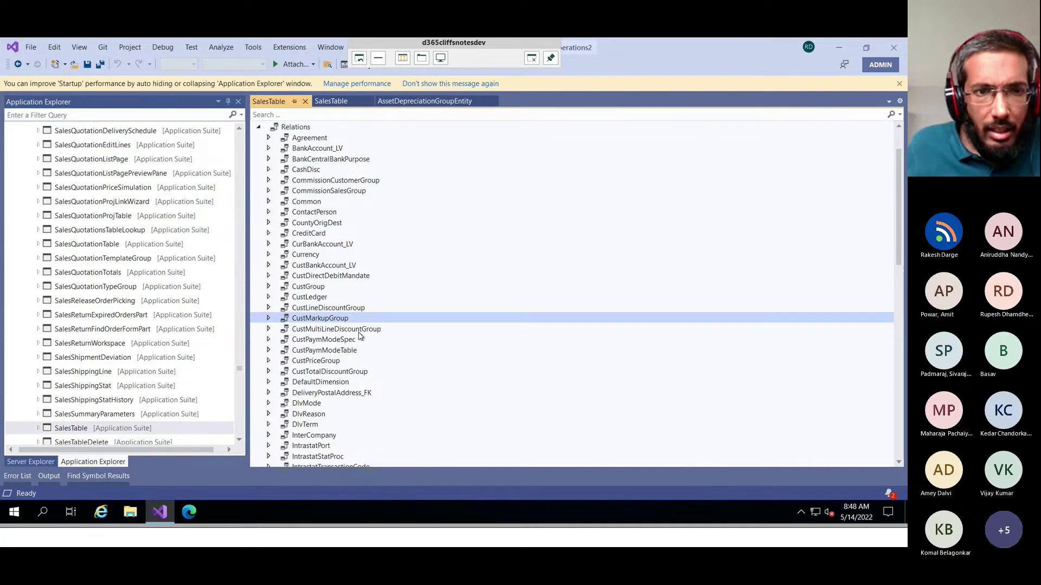
scroll(350, 328, down, 2)
scroll(342, 321, down, 2)
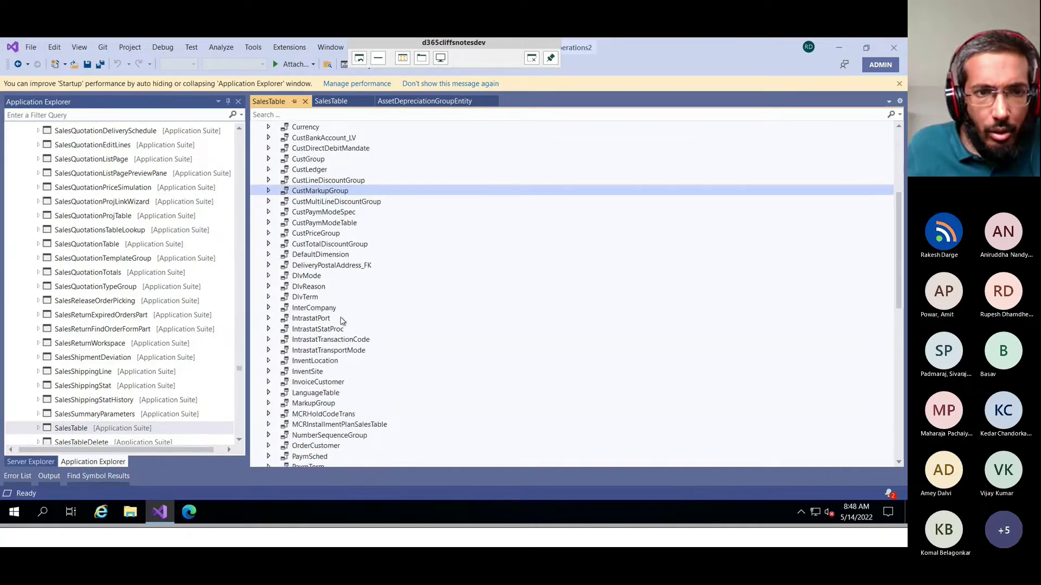
scroll(336, 322, down, 4)
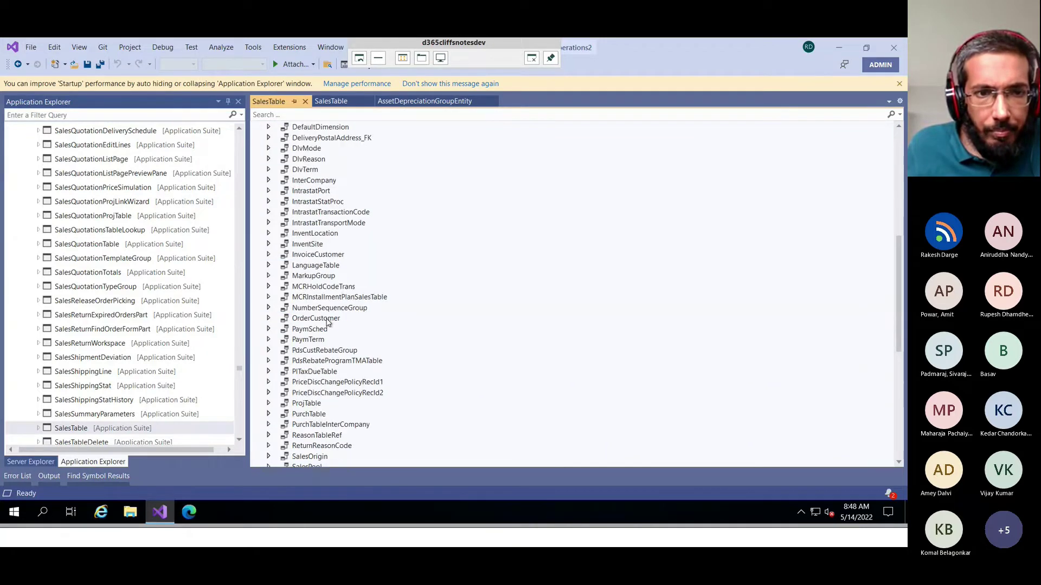
scroll(328, 323, down, 5)
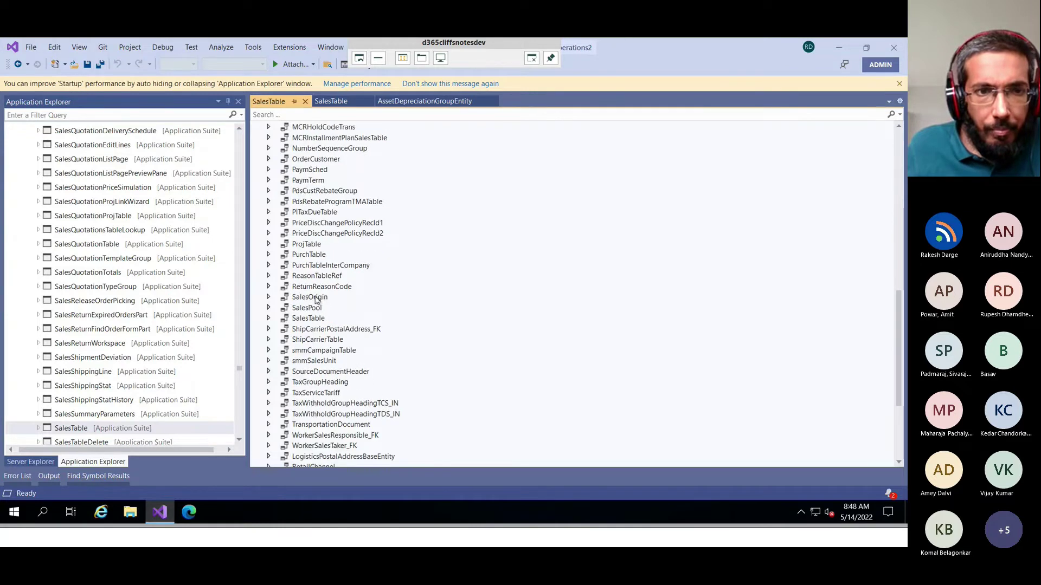
scroll(318, 307, down, 5)
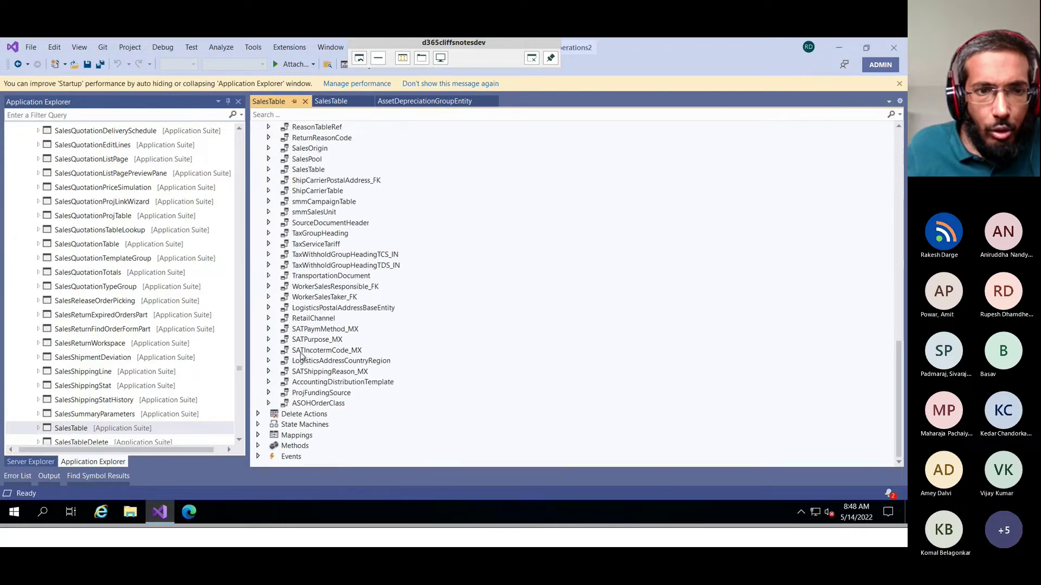
scroll(306, 360, up, 12)
scroll(313, 367, up, 3)
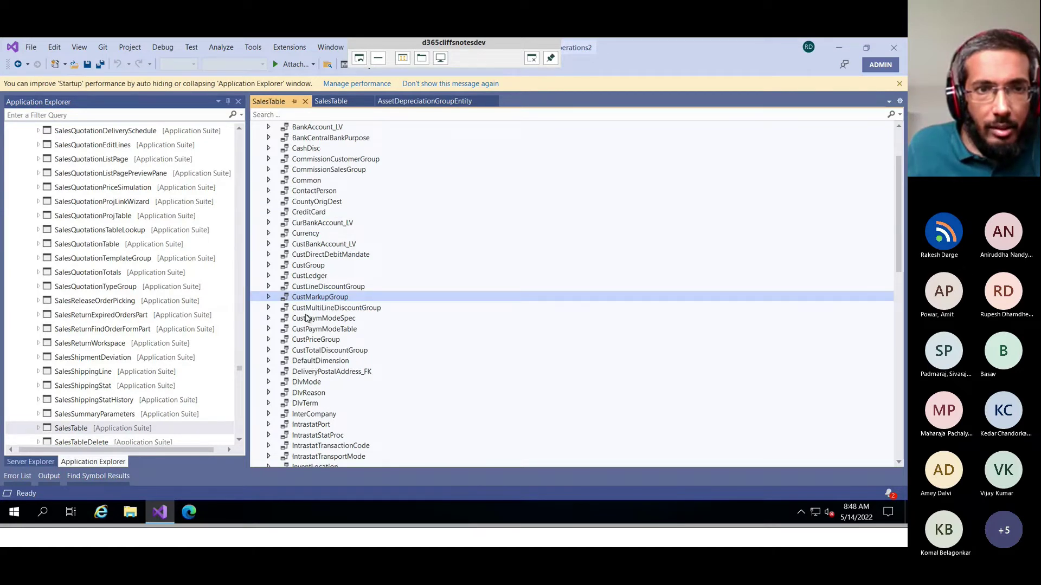
Expand the CustGroup relation, examine the field link it defines, and collapse it again
click(308, 266)
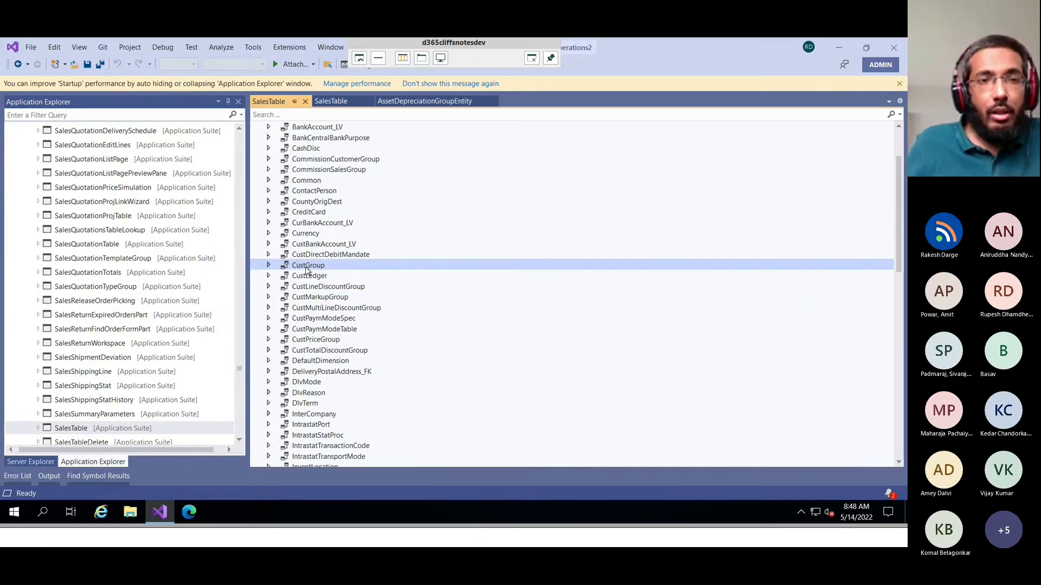
click(268, 265)
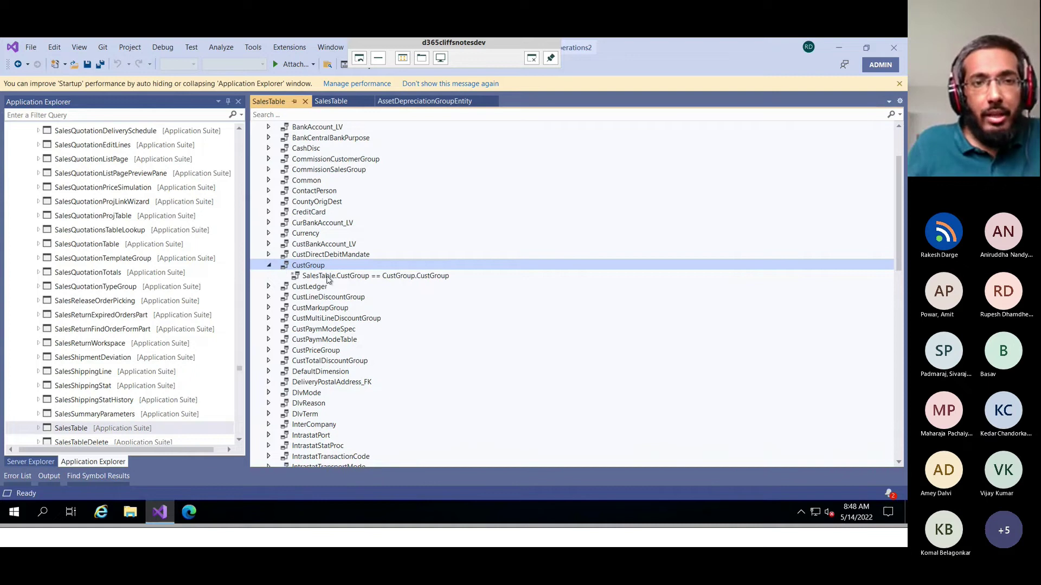
click(326, 277)
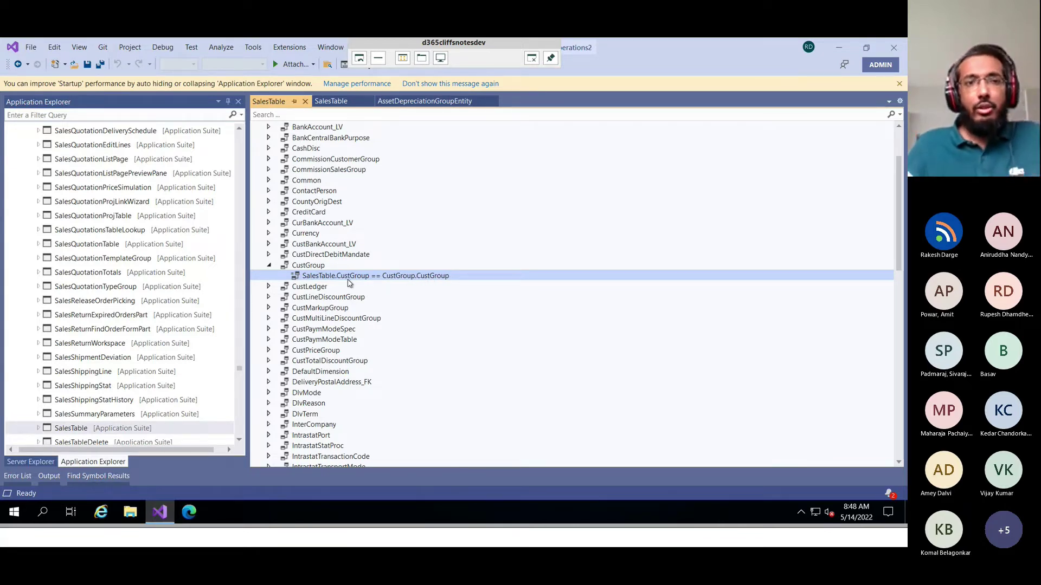
click(268, 268)
click(313, 225)
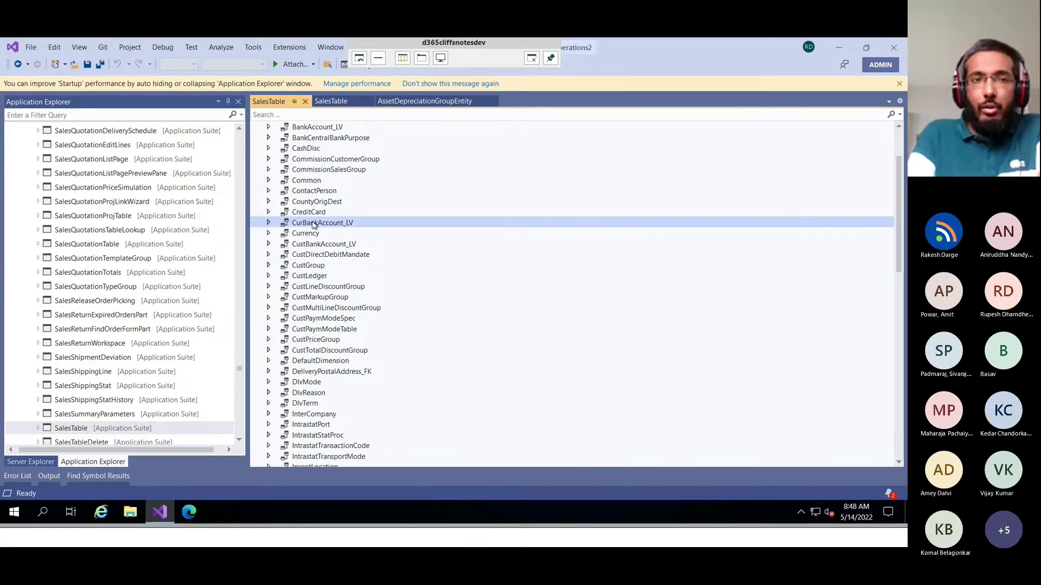
Review the SalesTable relations one by one from Agreement to CustBankAccount_LV, then collapse the Relations node
scroll(314, 225, up, 1)
key(Left)
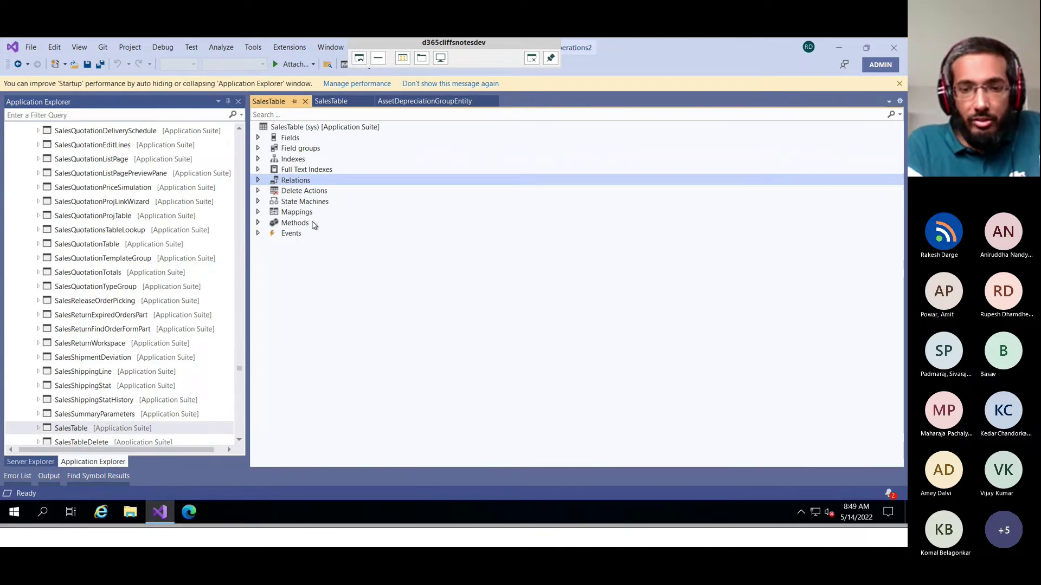
key(Right)
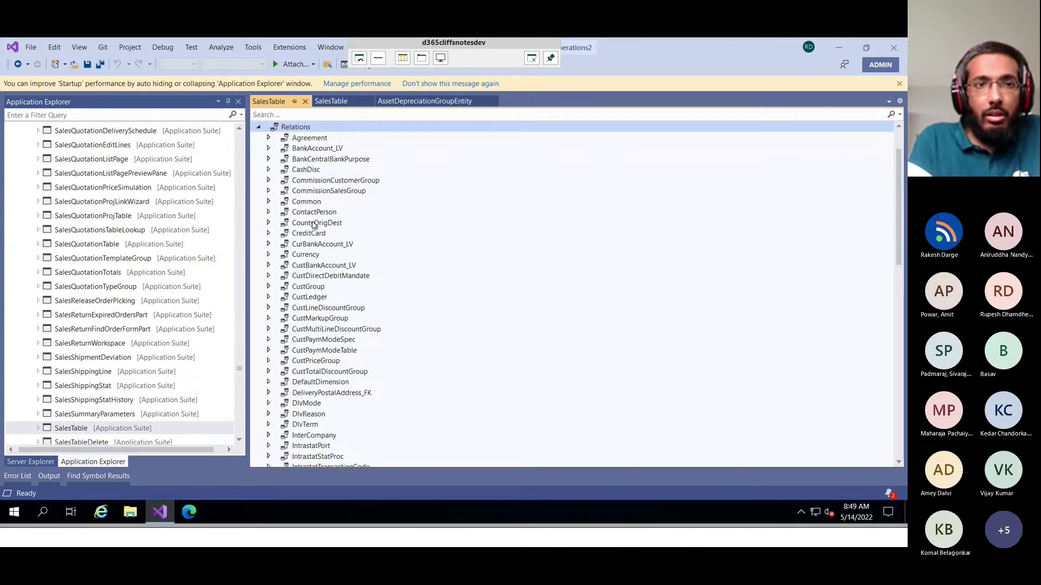
key(Down)
key(Down)
key(Down)
key(Down)
key(Down)
key(Down)
key(Down)
key(Down)
key(Down)
key(Down)
key(Down)
key(Down)
key(Down)
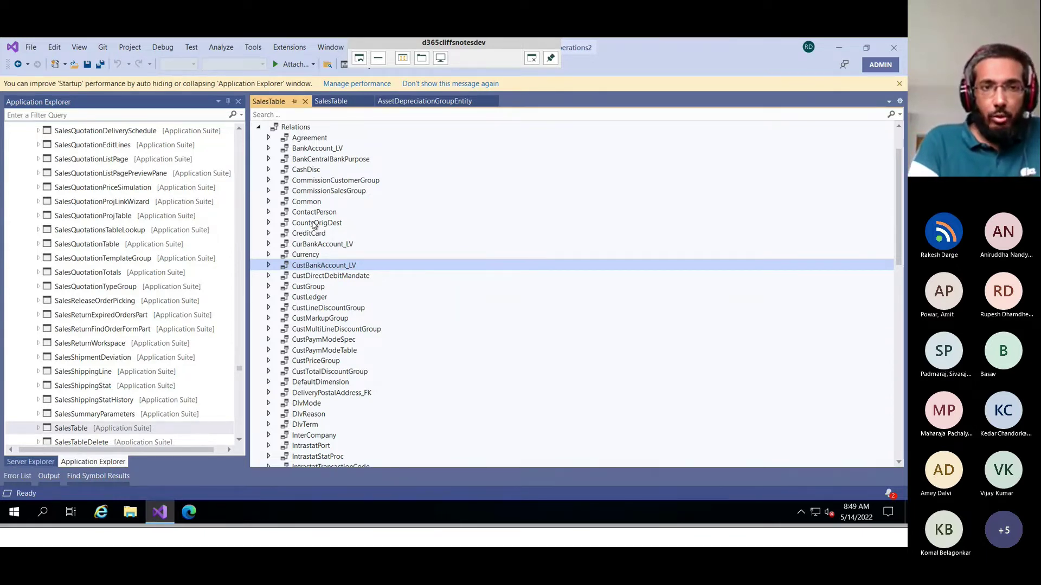
key(Up)
key(Up)
key(Up)
key(Up)
key(Up)
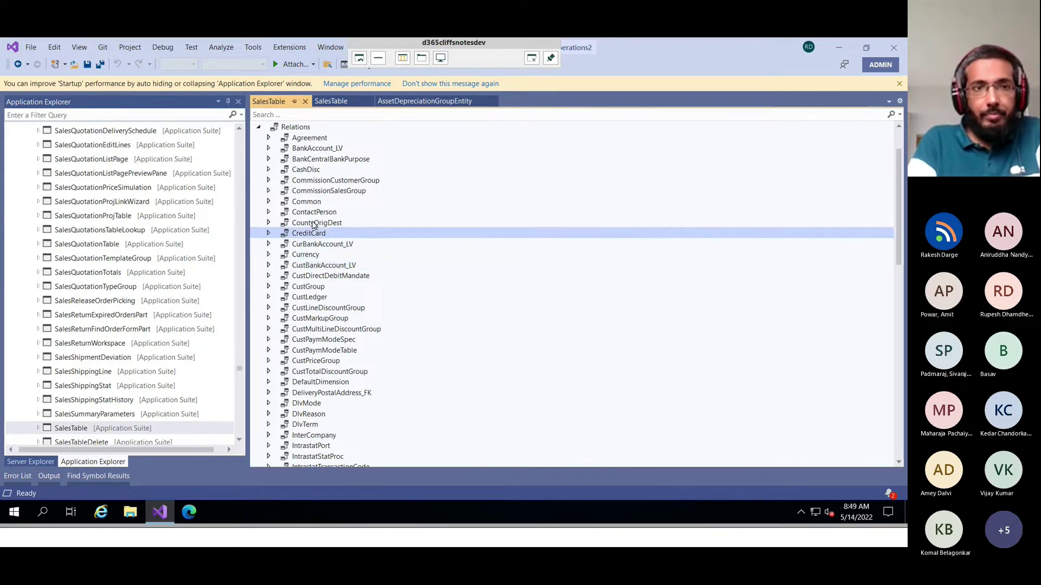
key(Left)
key(Left)
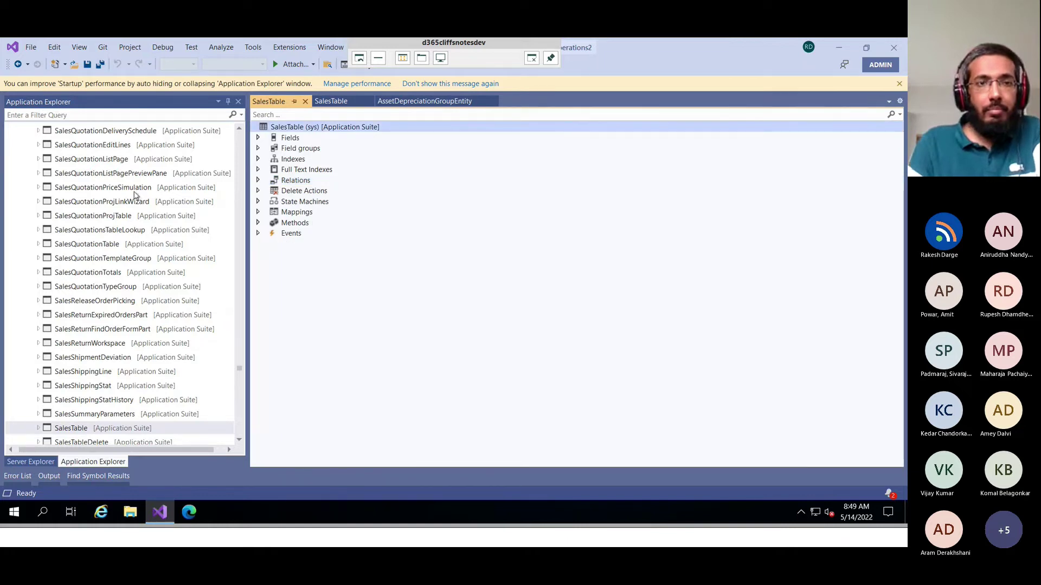
Collapse the Forms node under User Interface in the AOT and return to the SalesTable table designer
click(94, 217)
key(Left)
key(Left)
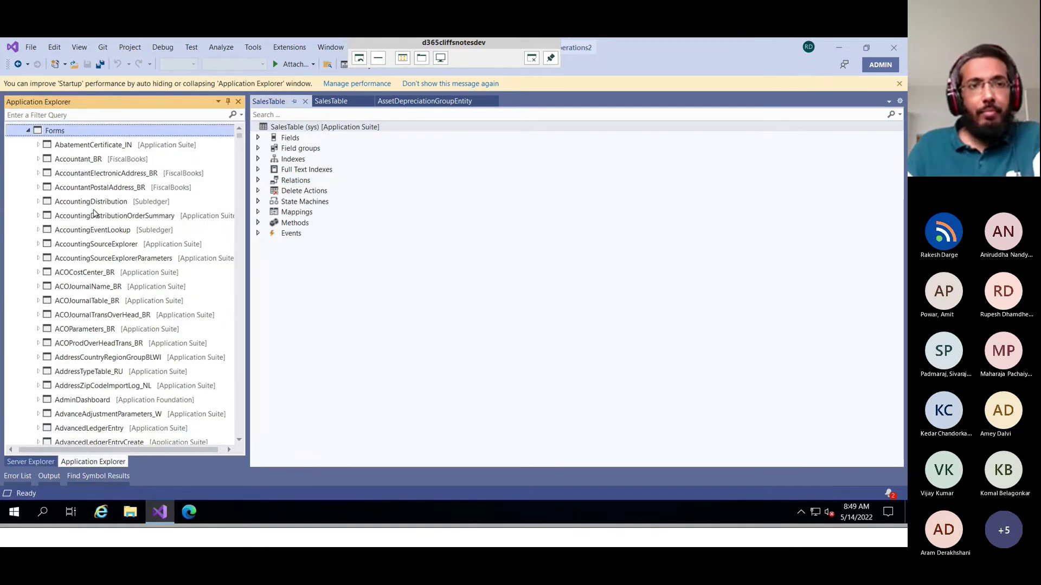
click(292, 171)
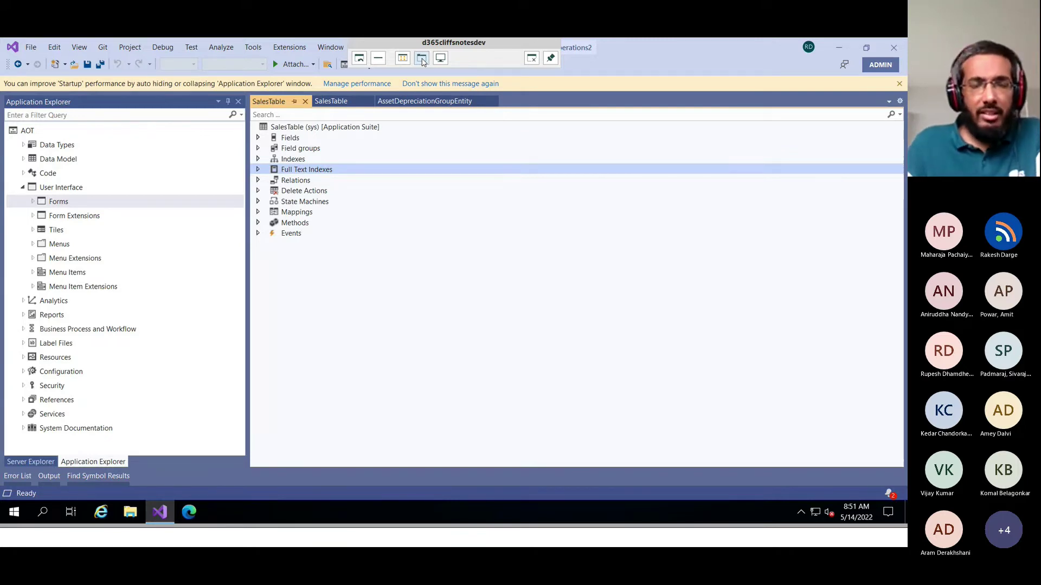
Take the remote desktop out of full screen, switch to the browser and look up the Sales order field's control name in its form information
click(422, 61)
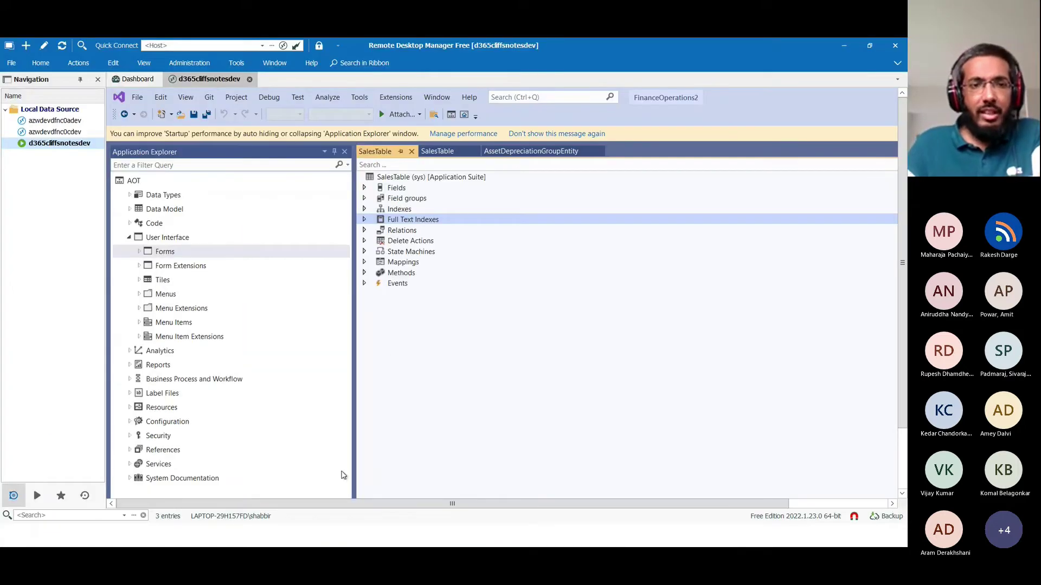
key(alt+Tab)
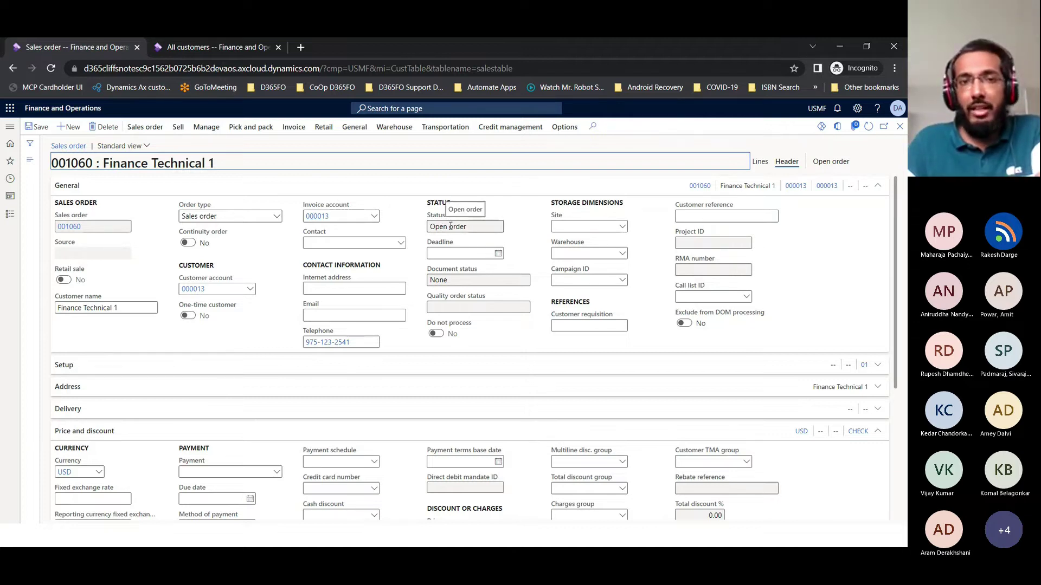
right_click(106, 231)
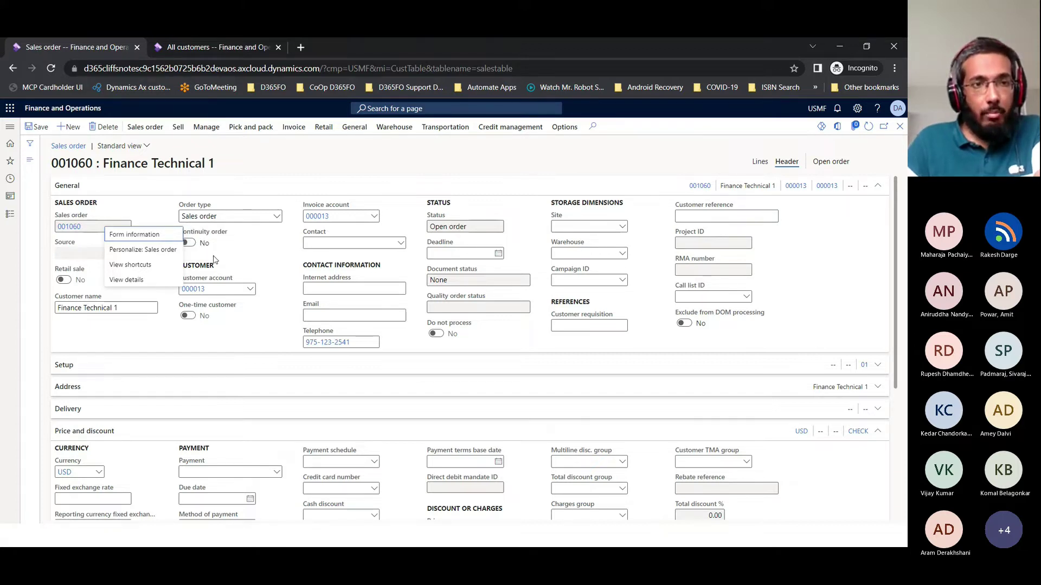
mouse_move(139, 235)
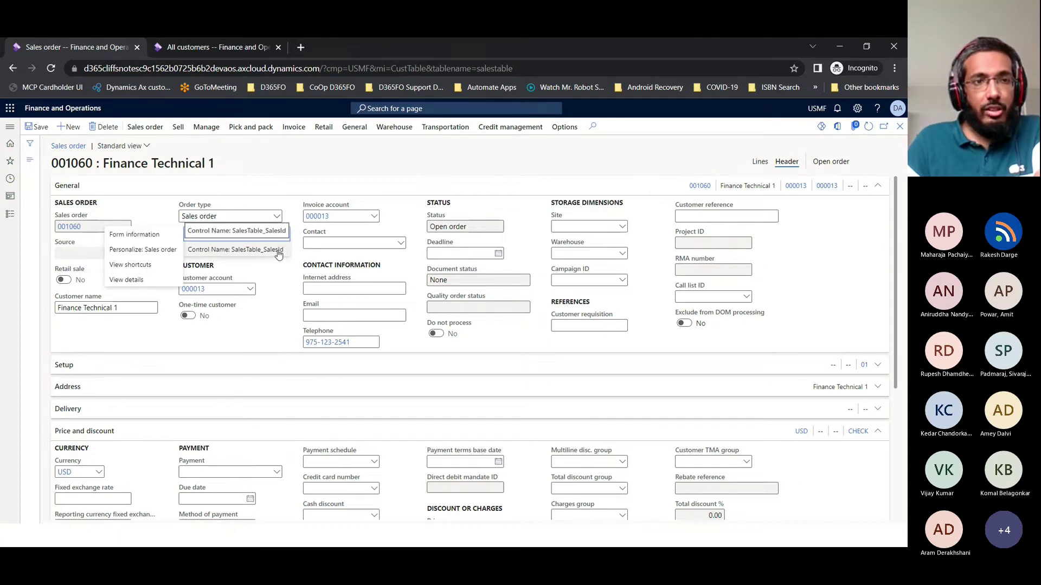
Return to Visual Studio, bring up the SalesTable form designer and collapse its Data Sources node
key(alt+Tab)
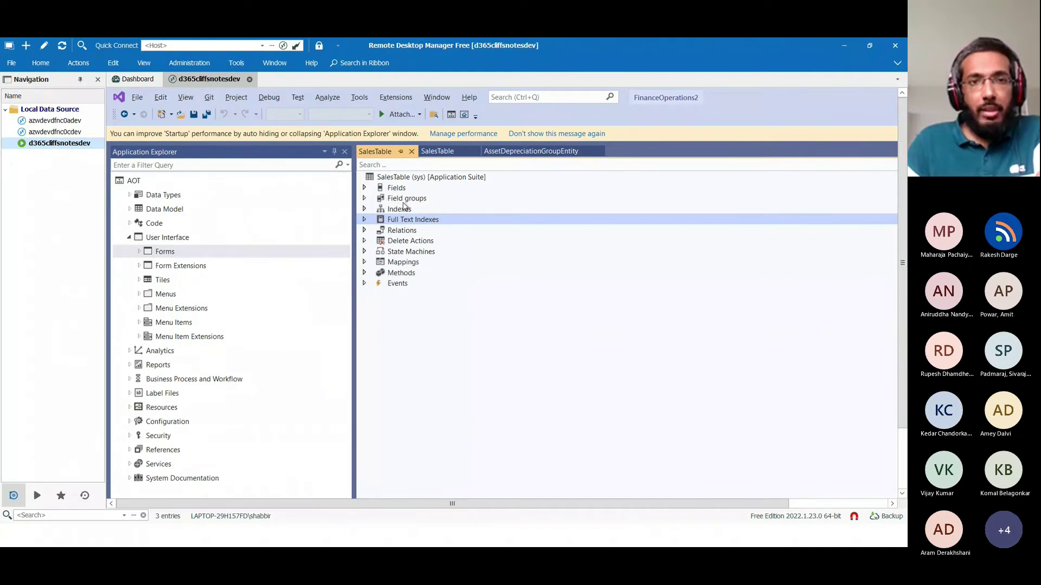
click(448, 153)
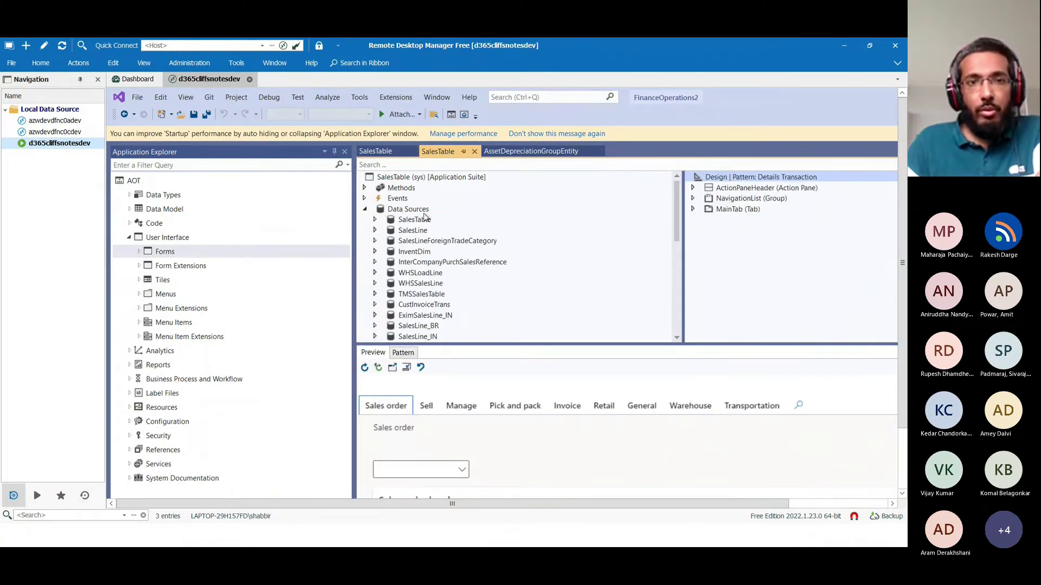
click(365, 210)
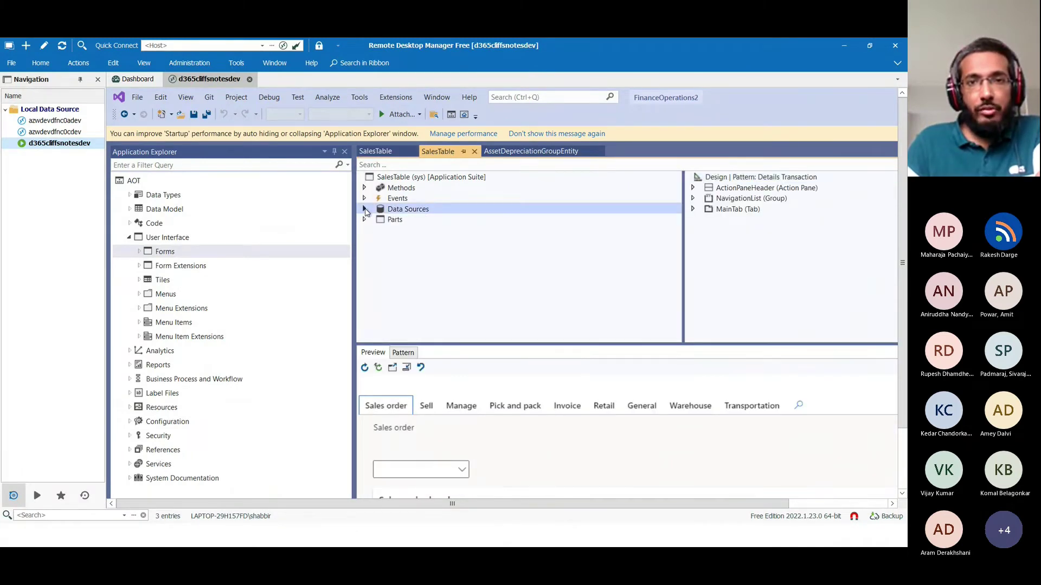
Expand MainTab, TabPageDetails, DetailsTab and HeaderView in the SalesTable form design
click(693, 209)
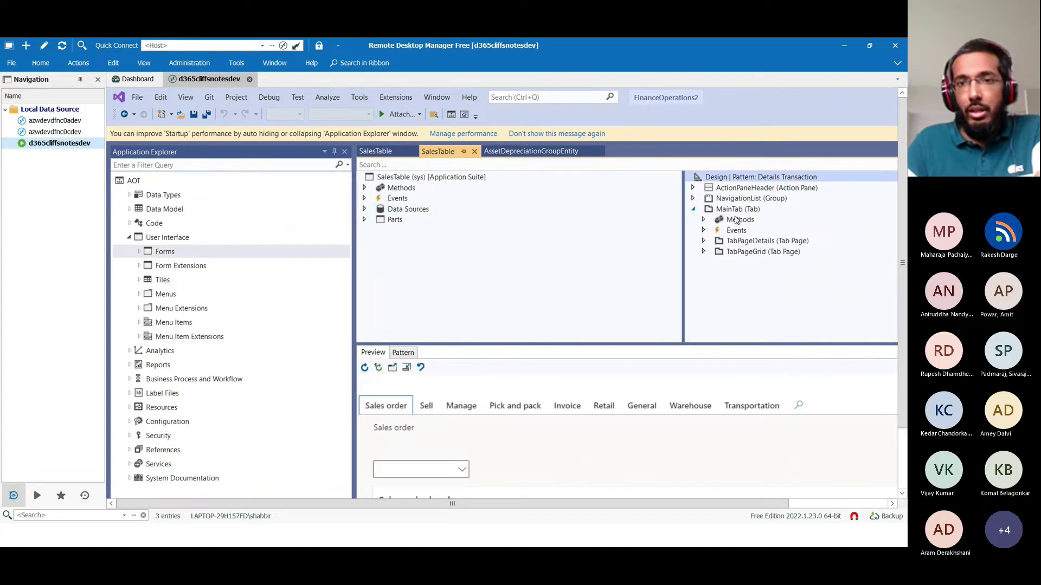
click(740, 245)
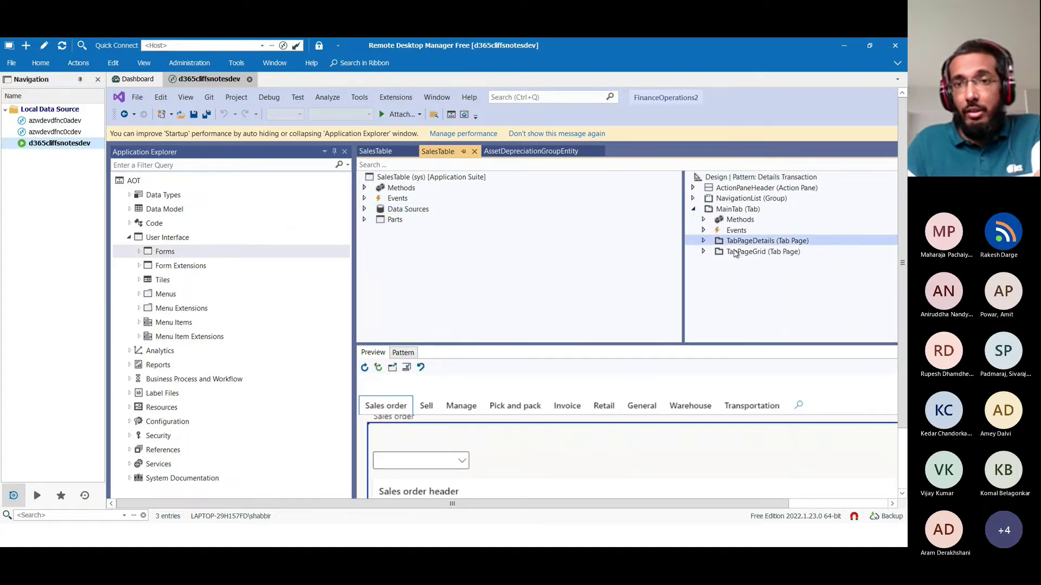
click(705, 242)
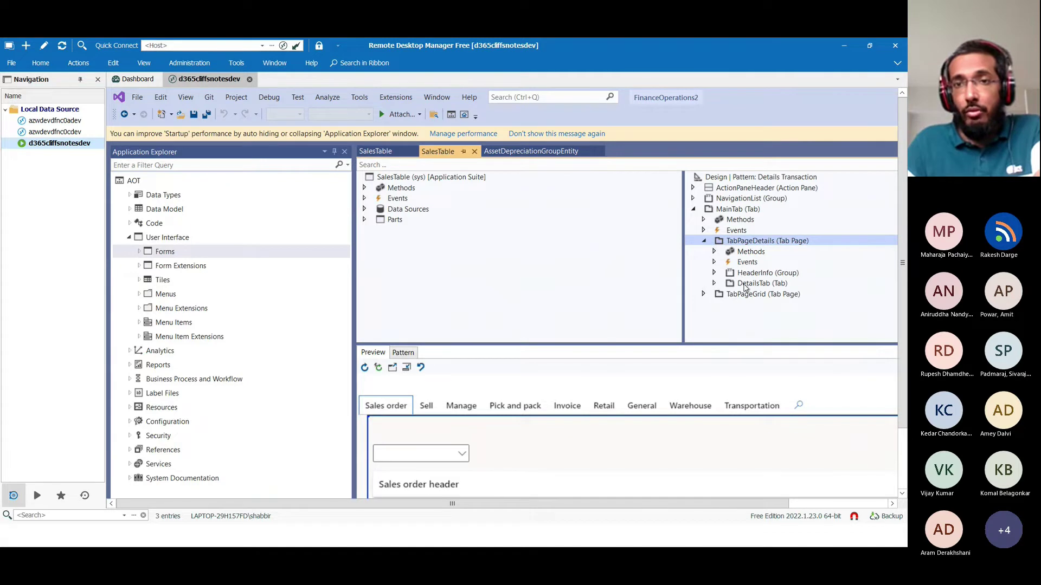
click(721, 286)
double_click(727, 284)
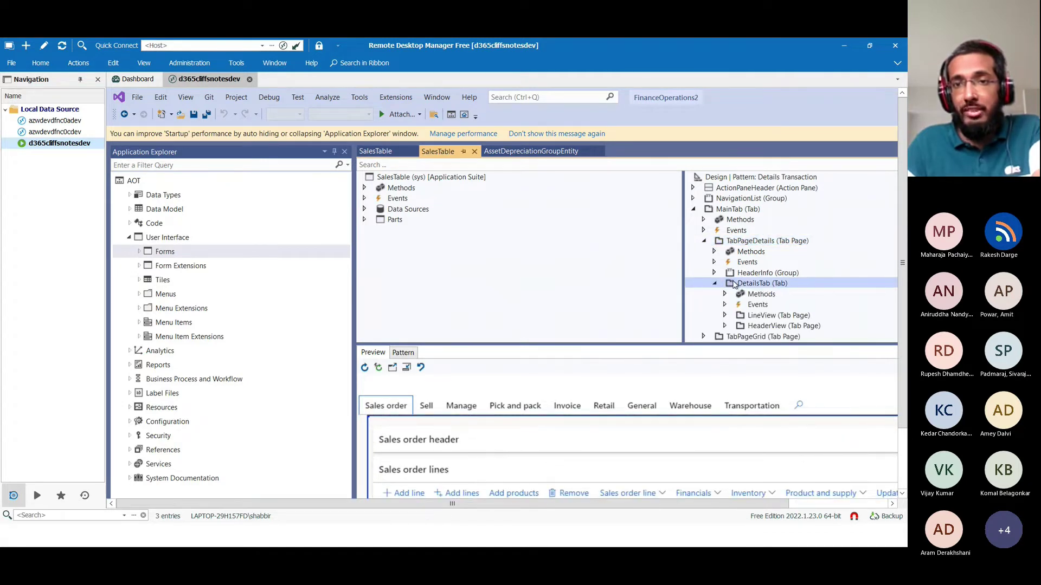
click(754, 328)
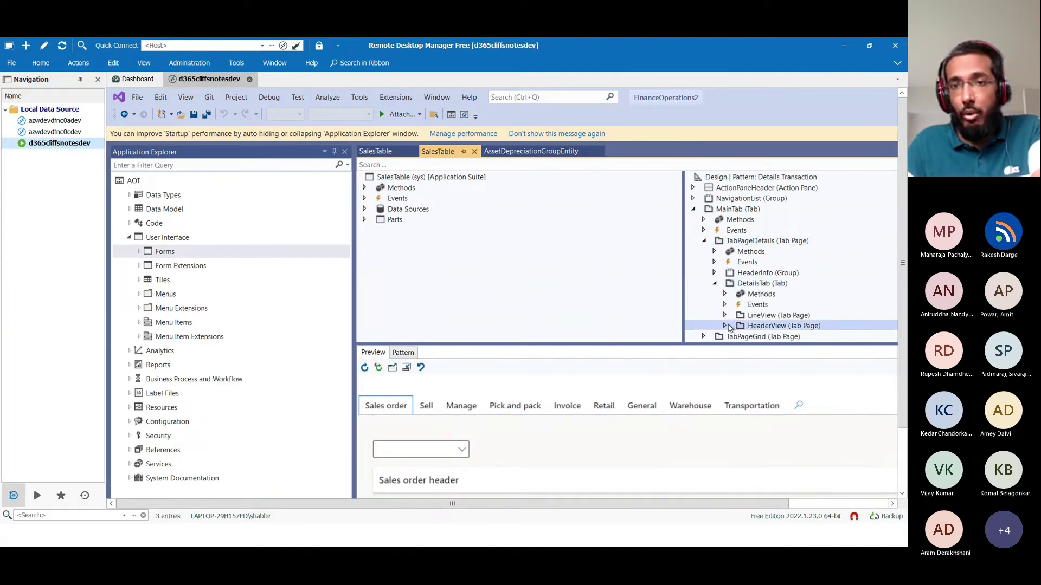
click(725, 326)
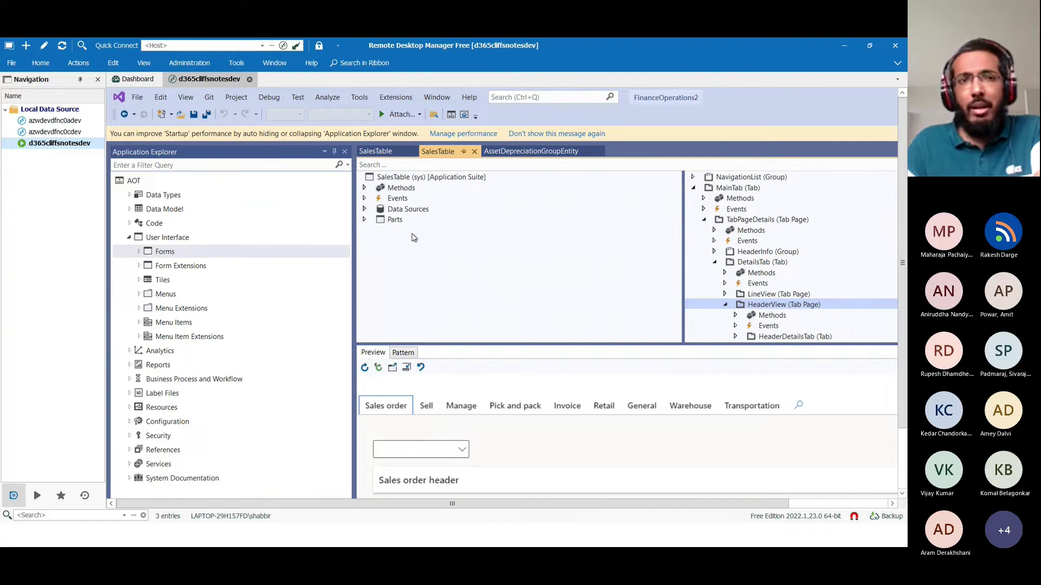
Enlarge the remote desktop session to full screen and expand HeaderDetailsTab under HeaderView in the form design
right_click(215, 82)
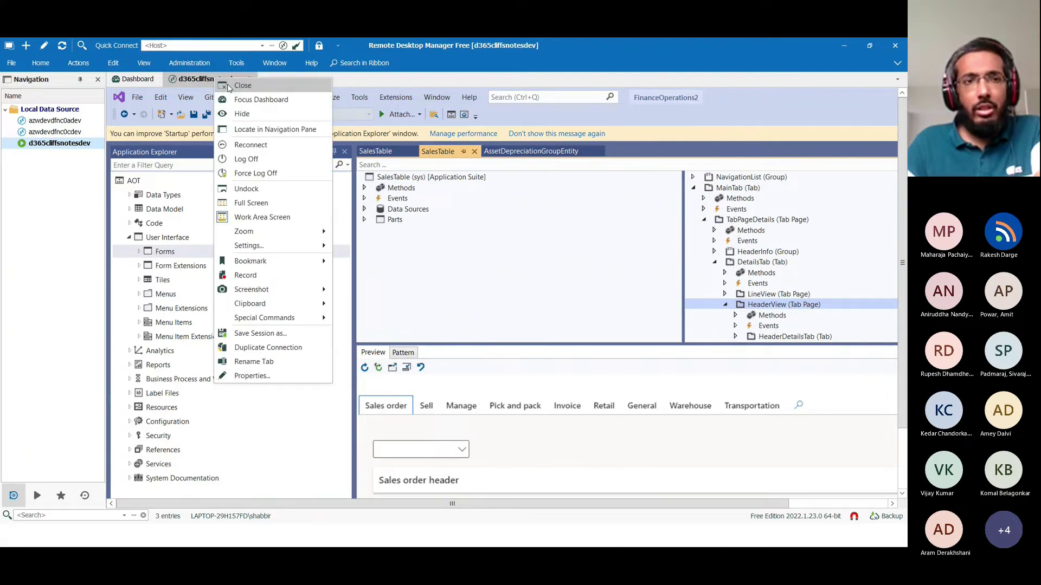
click(270, 216)
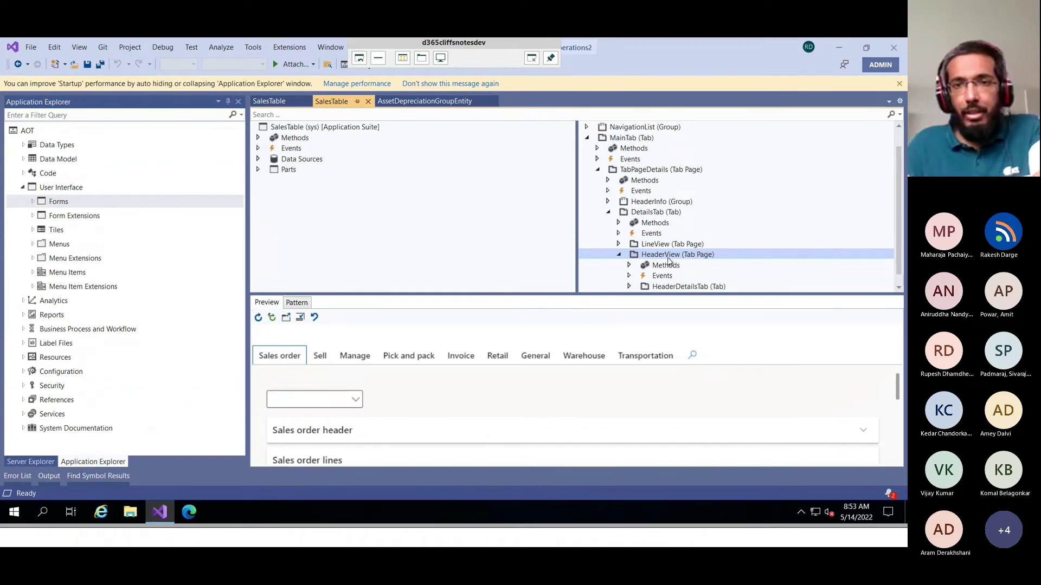
scroll(674, 266, down, 1)
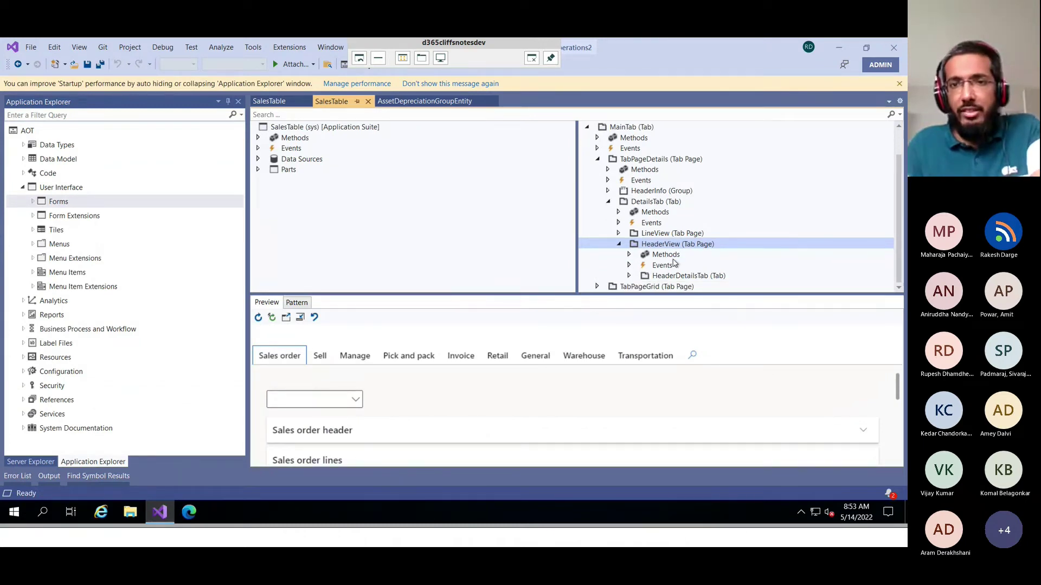
click(637, 278)
double_click(644, 277)
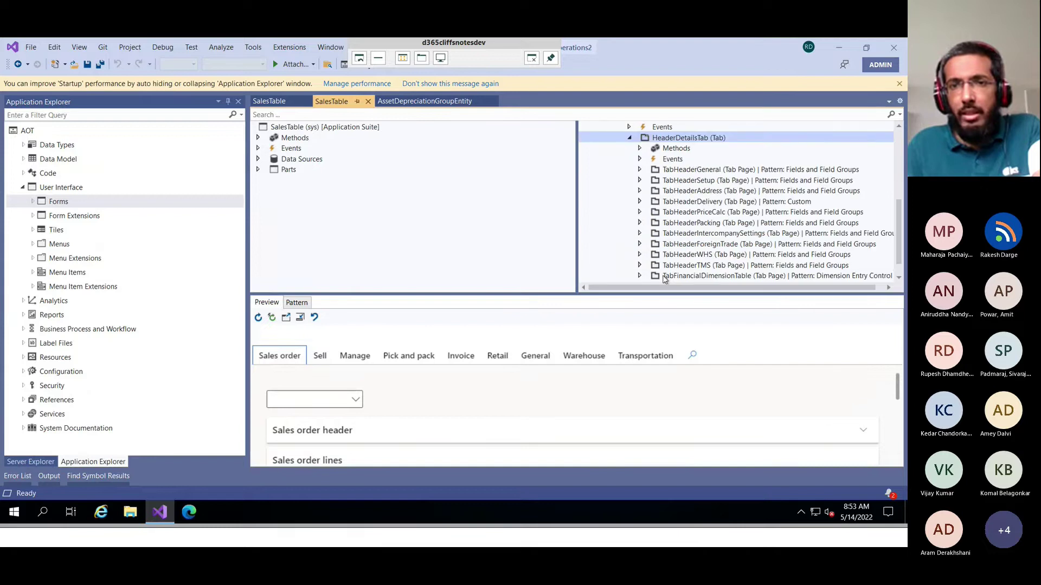
Expand the Baseinfo group under TabHeaderGeneral and show the properties of the SalesTable_SalesId control
click(684, 171)
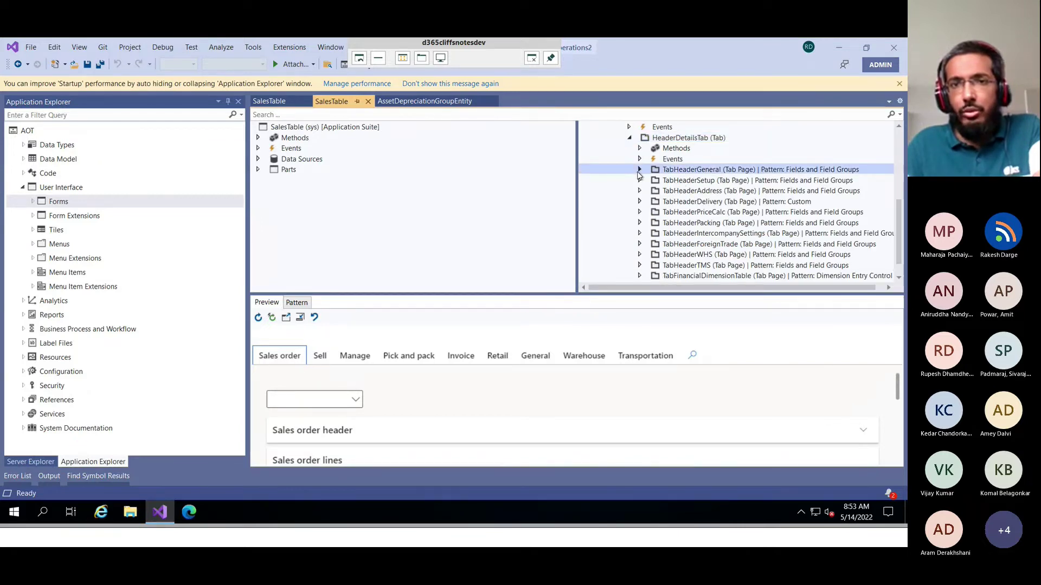
click(639, 169)
click(673, 160)
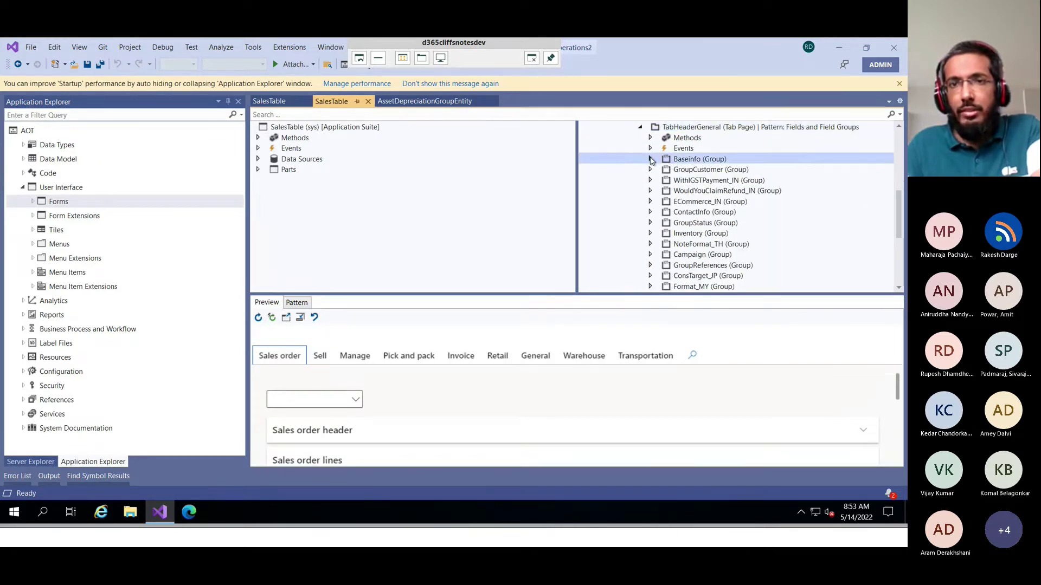
click(651, 159)
click(708, 192)
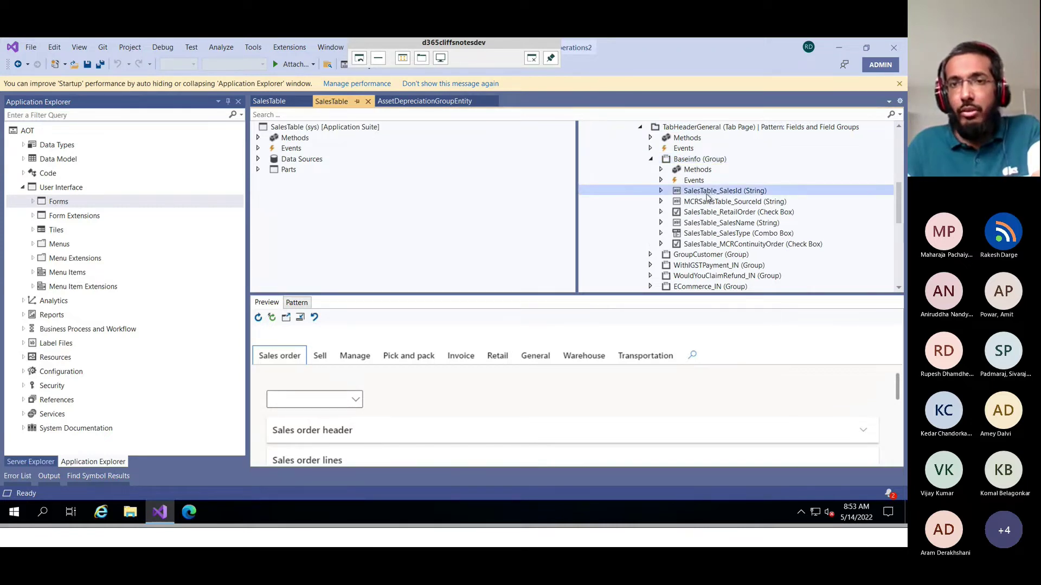
right_click(707, 196)
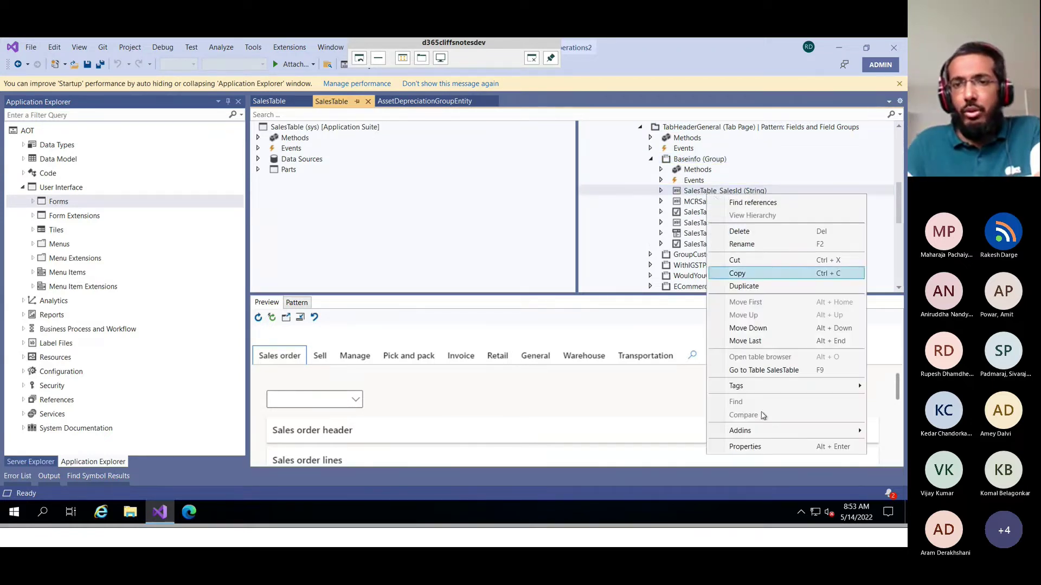
click(756, 443)
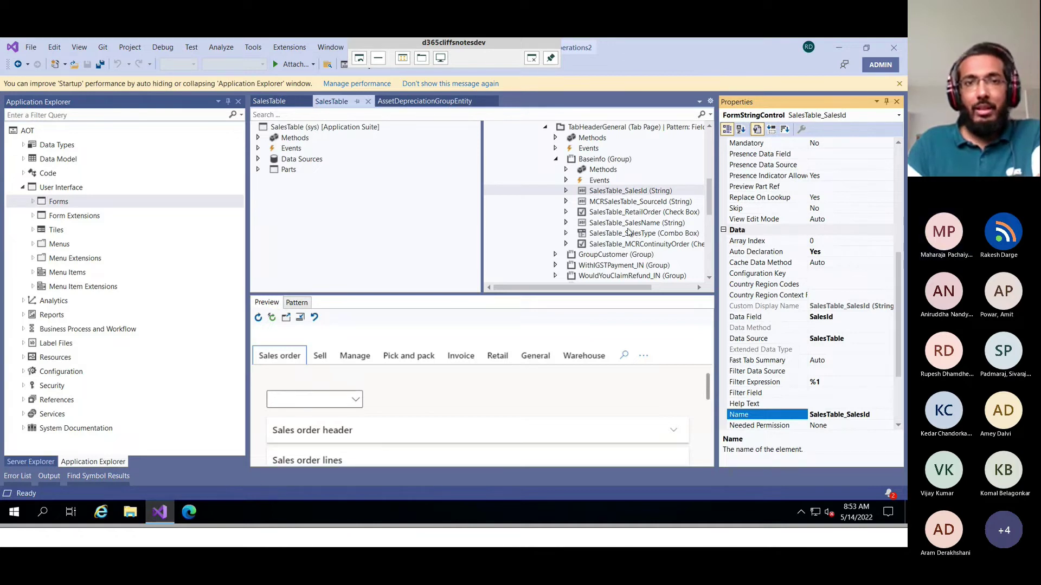
Switch to the browser, check the Sales order field's control name in its form information, and collapse the General section
key(alt+Tab)
key(alt+Tab)
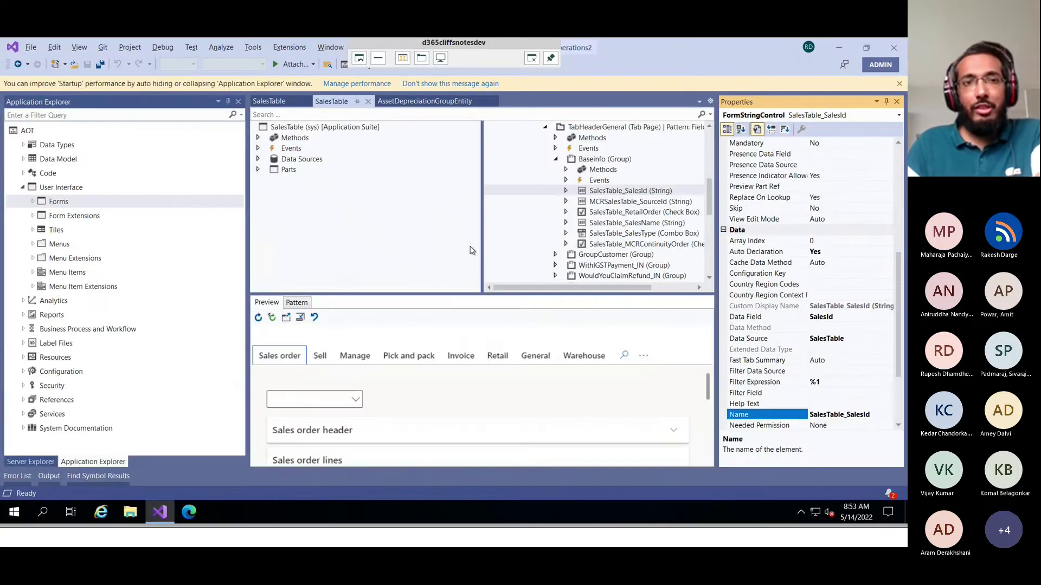
key(alt+Tab)
key(Tab)
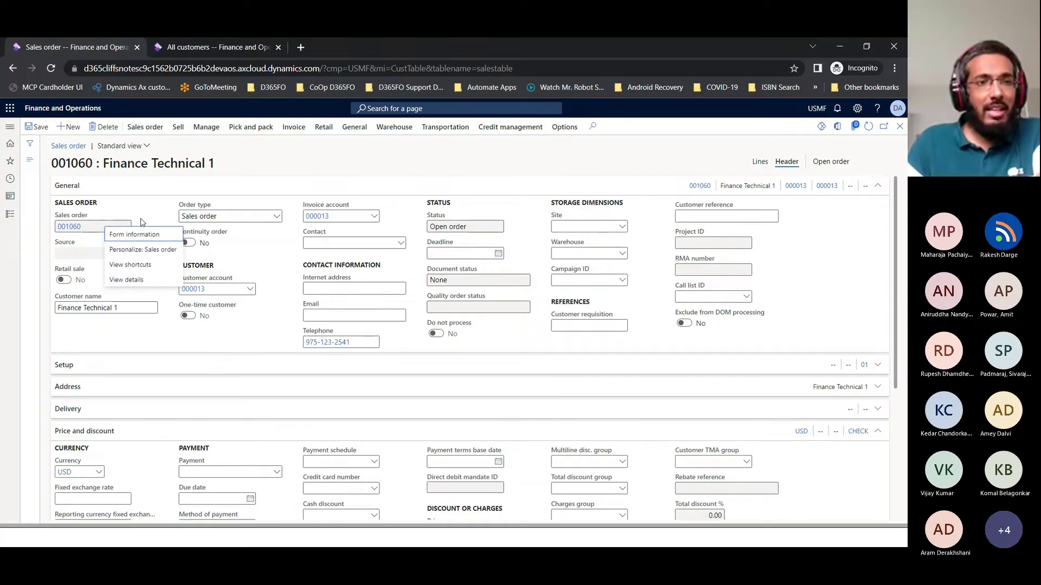
mouse_move(123, 234)
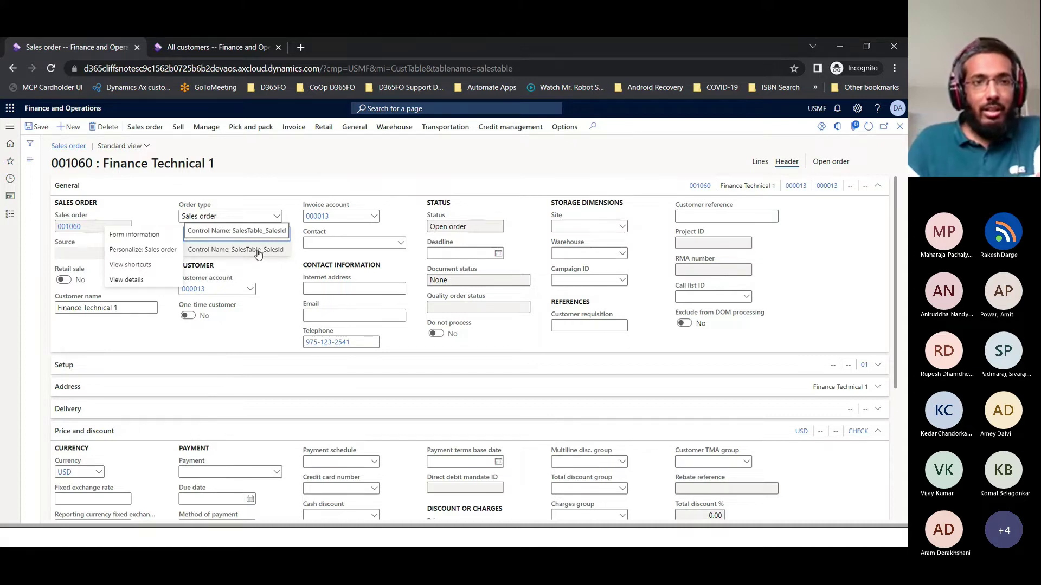
click(313, 271)
right_click(336, 218)
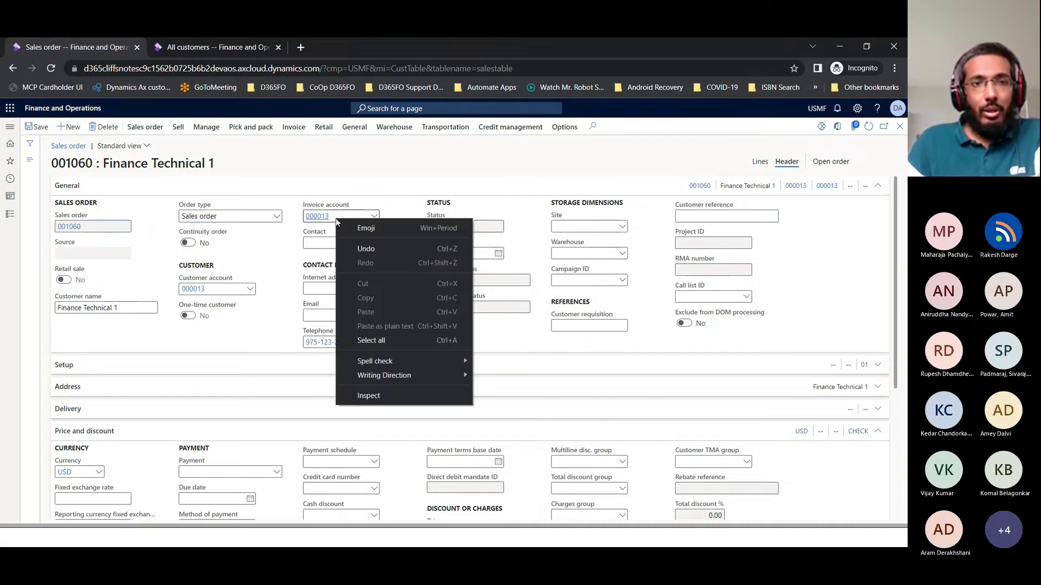
click(380, 190)
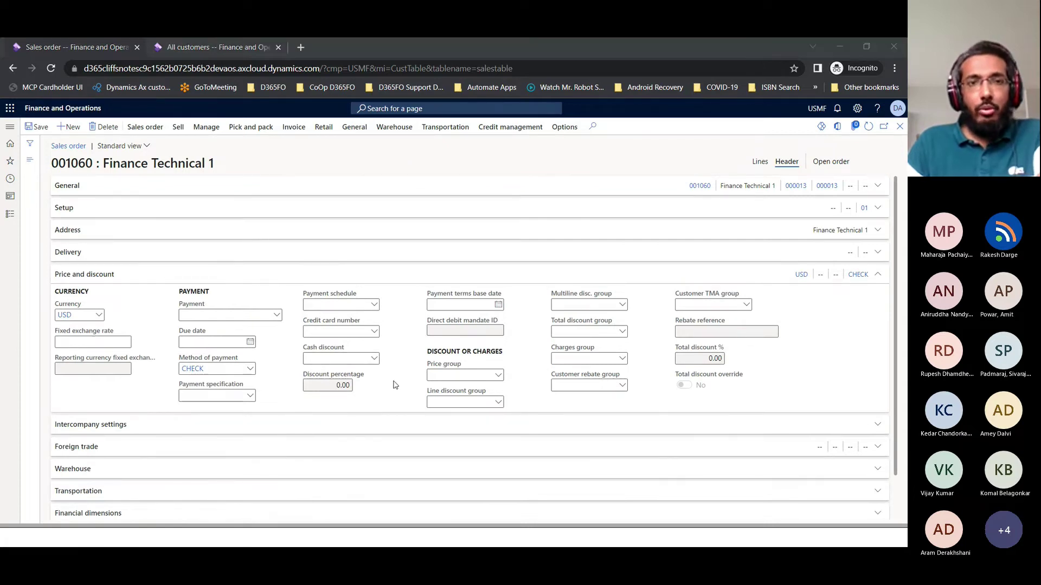
Switch to the Order Creation Technical Artifacts slide to review the tables and data entities, and return to the browser
key(alt+Tab)
key(alt+Tab)
key(alt+Tab)
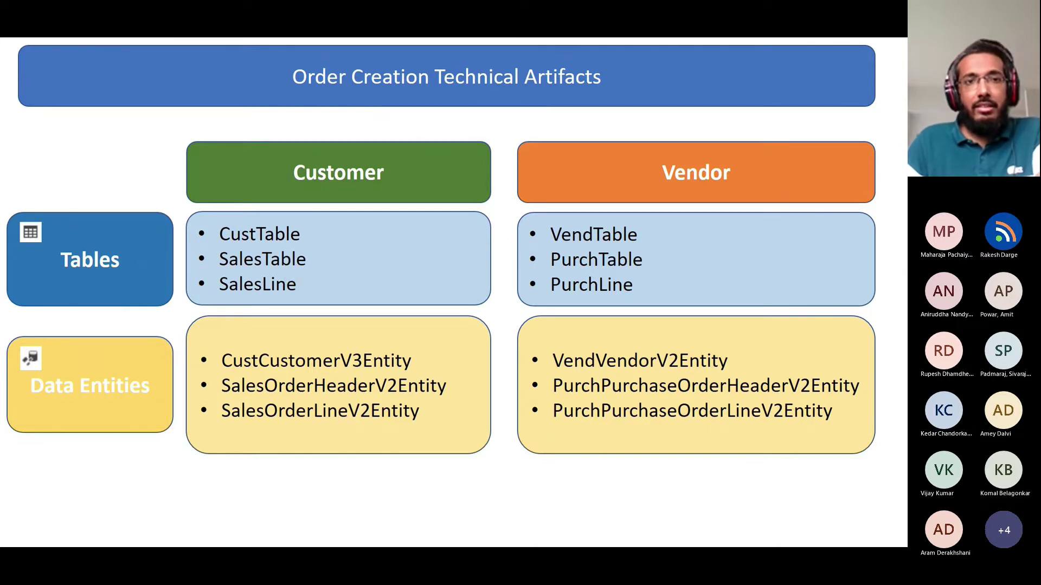
key(alt+Tab)
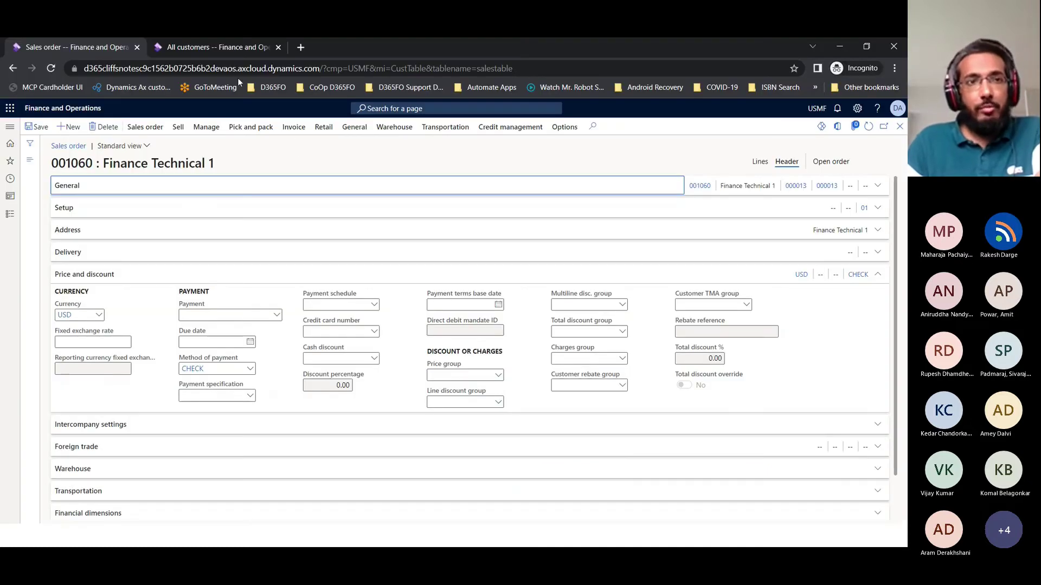
Load the SalesTable table browser from the All customers page by replacing CustTableListPage in its URL with systablebrowser&tablename=salestable
click(222, 49)
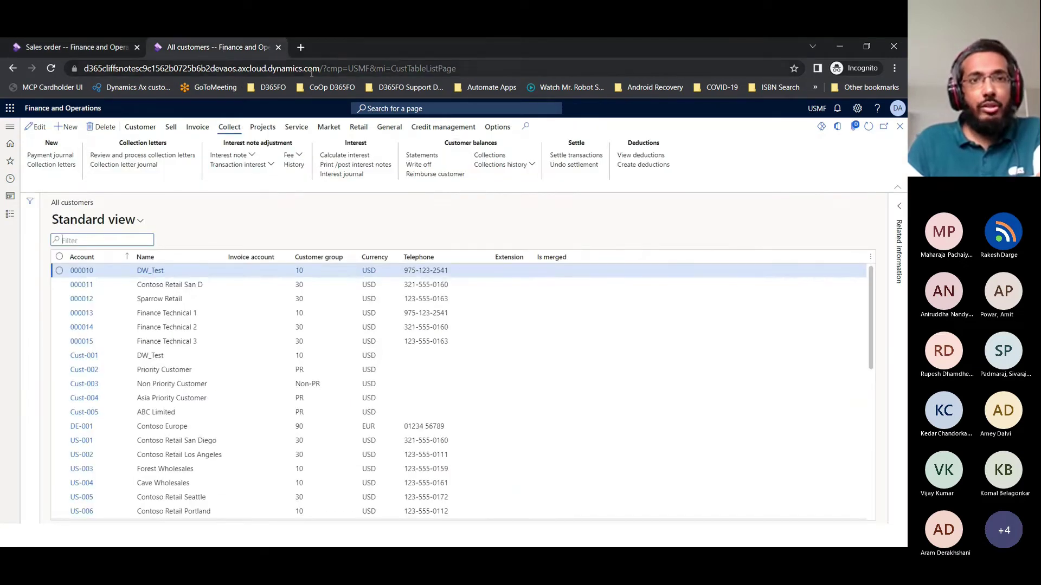
click(376, 68)
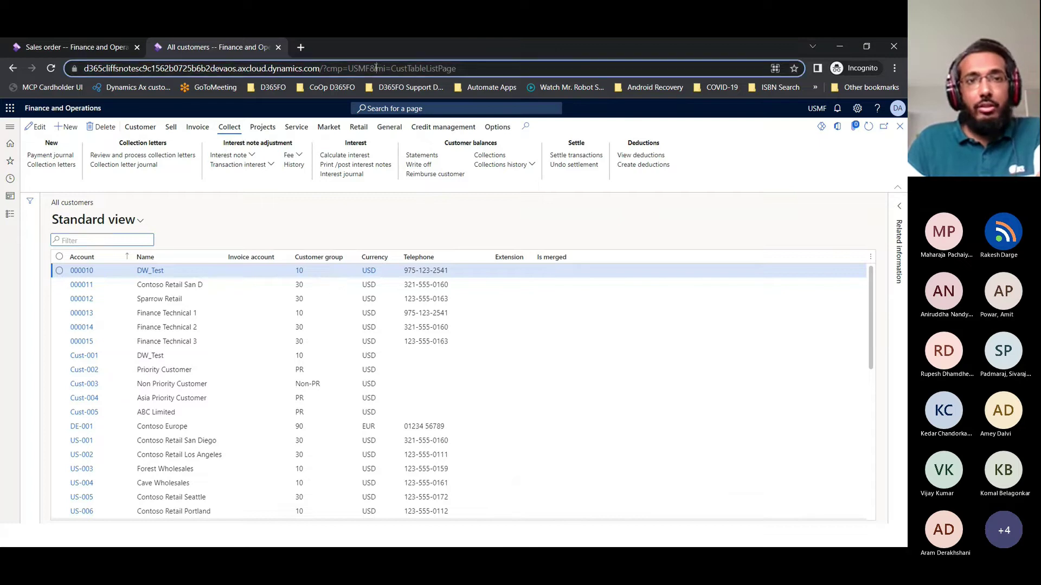
double_click(450, 68)
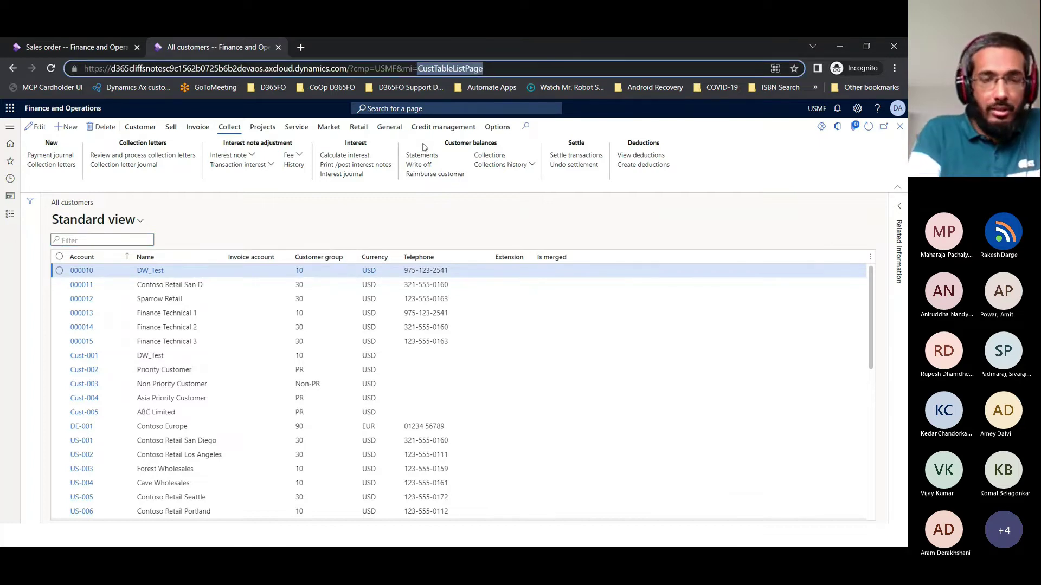
text(systablebrow)
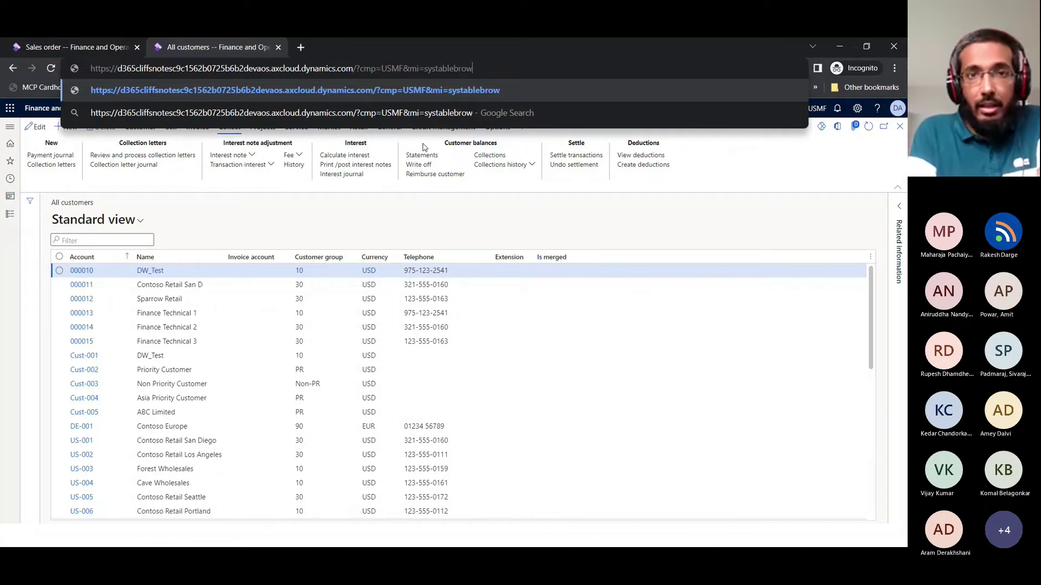
key(BackSpace)
text(s)
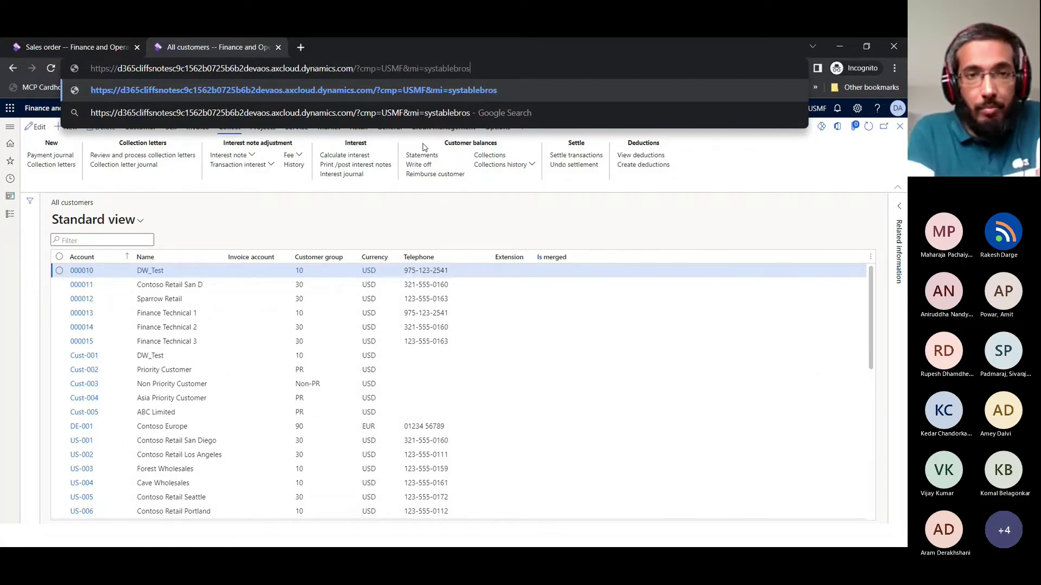
key(BackSpace)
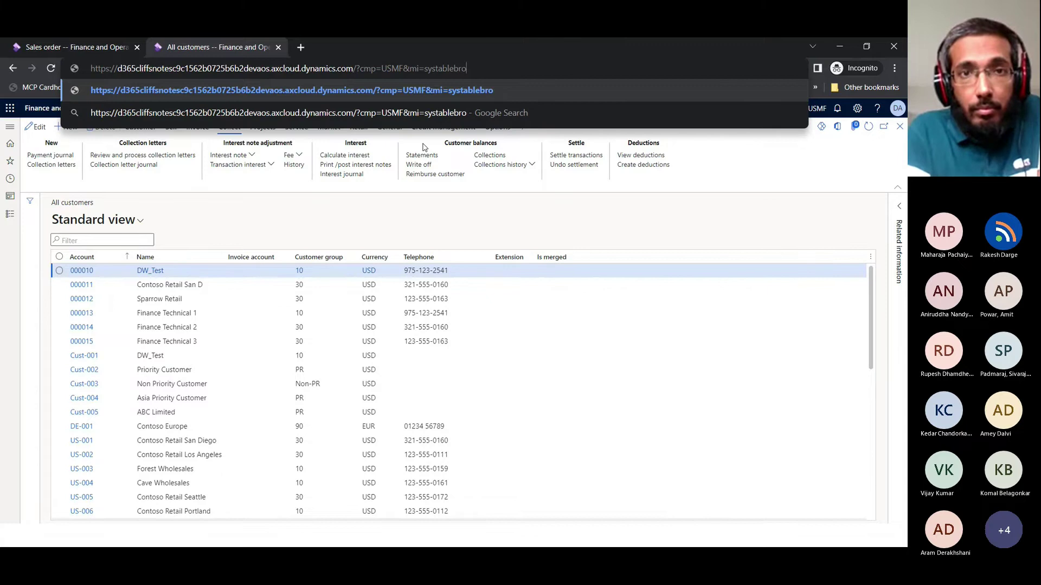
text(wser)
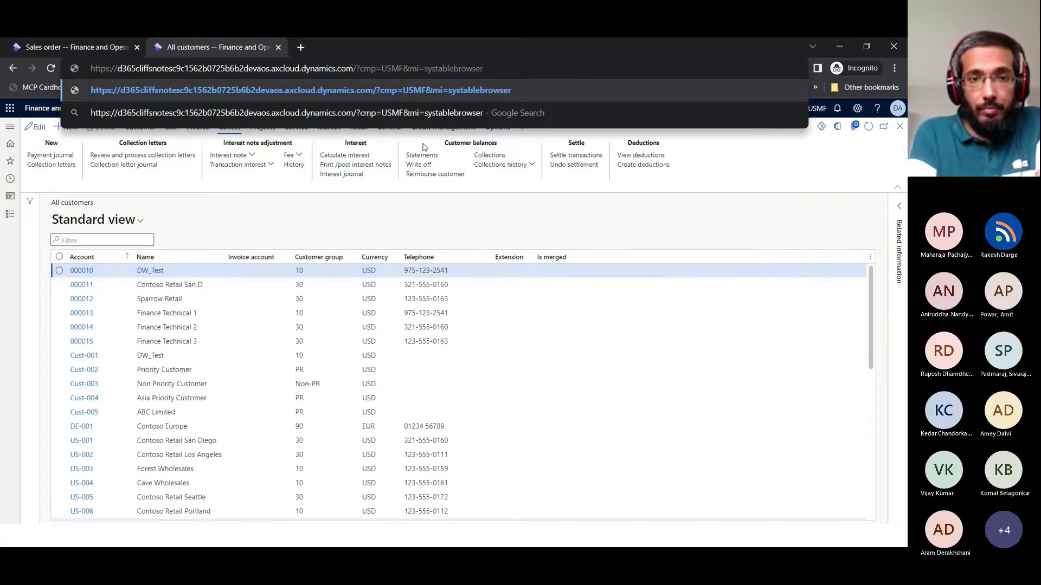
text(&table)
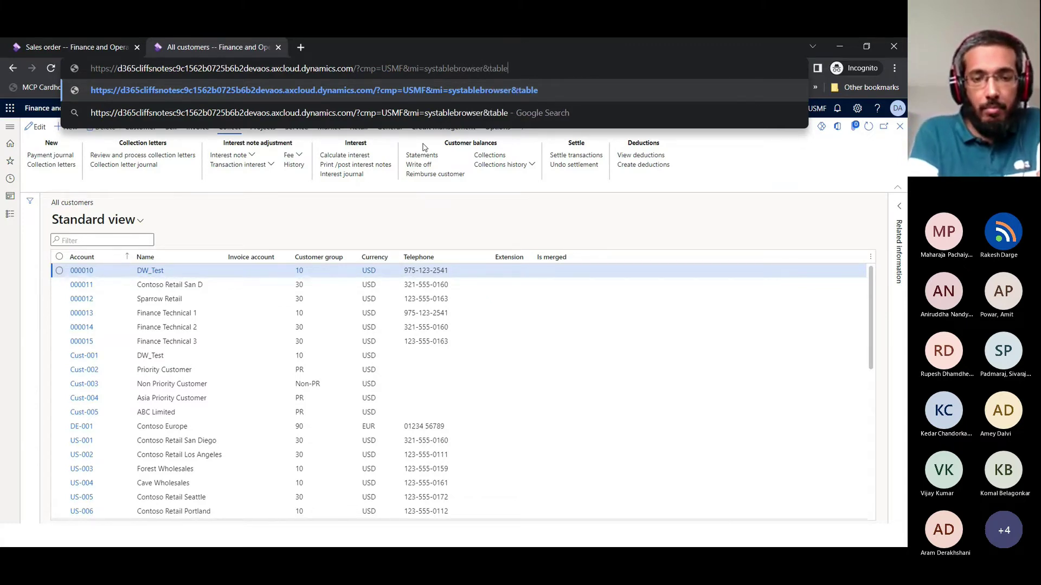
text(name=salestable)
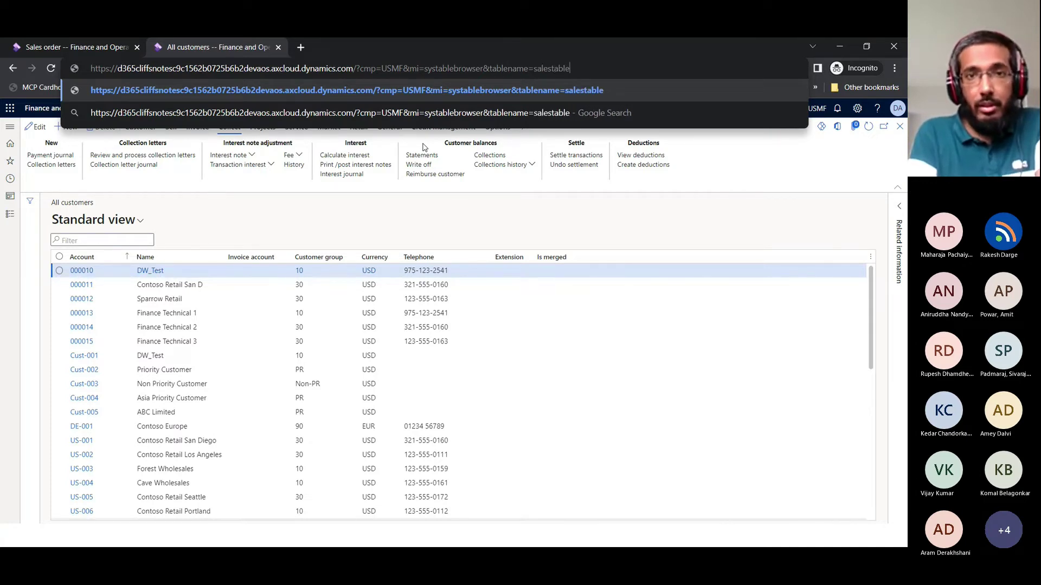
key(Return)
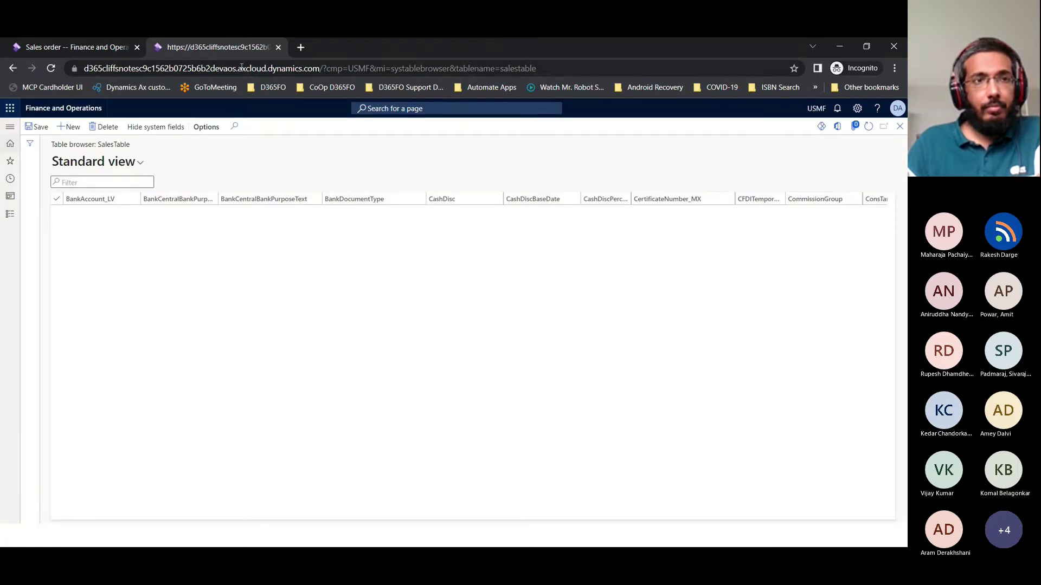
Glance back at the sales order page, return to the SalesTable table browser and bring the SalesId column into view
click(97, 47)
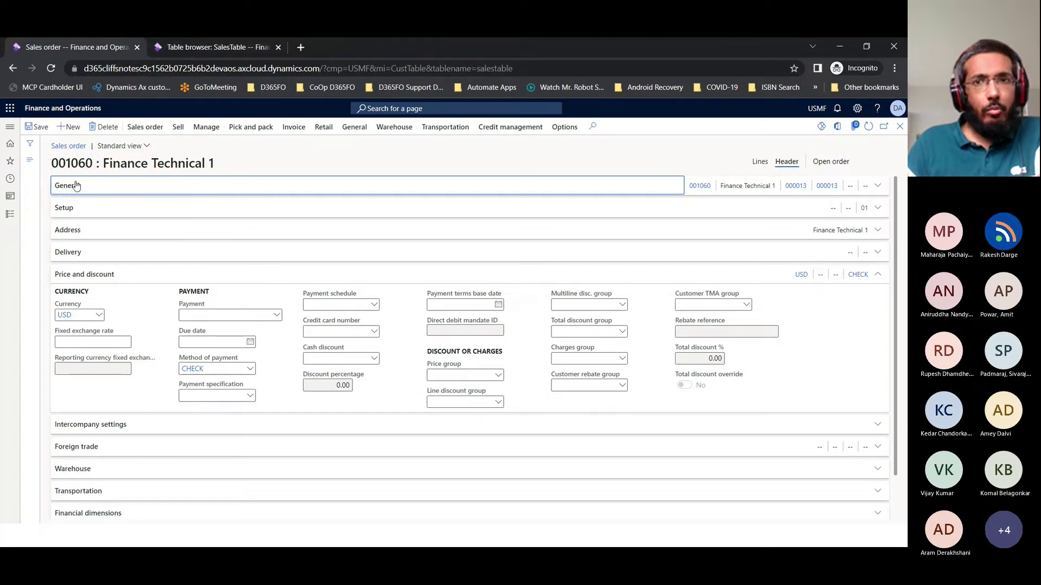
click(217, 47)
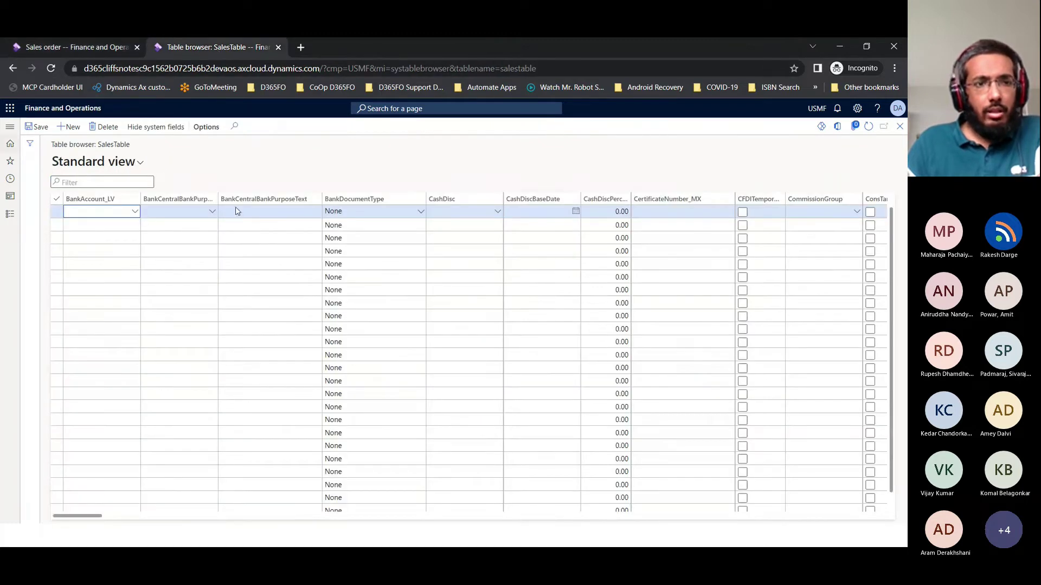
drag(90, 514, 675, 502)
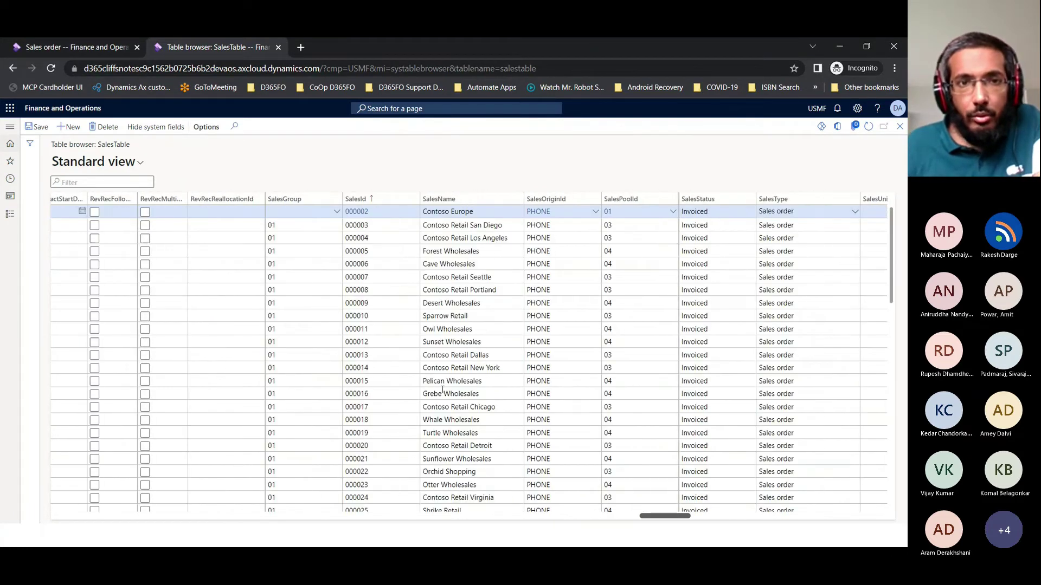
Filter the SalesTable records to those whose SalesId contains 106, checking the order number on the sales order page
click(392, 204)
click(386, 271)
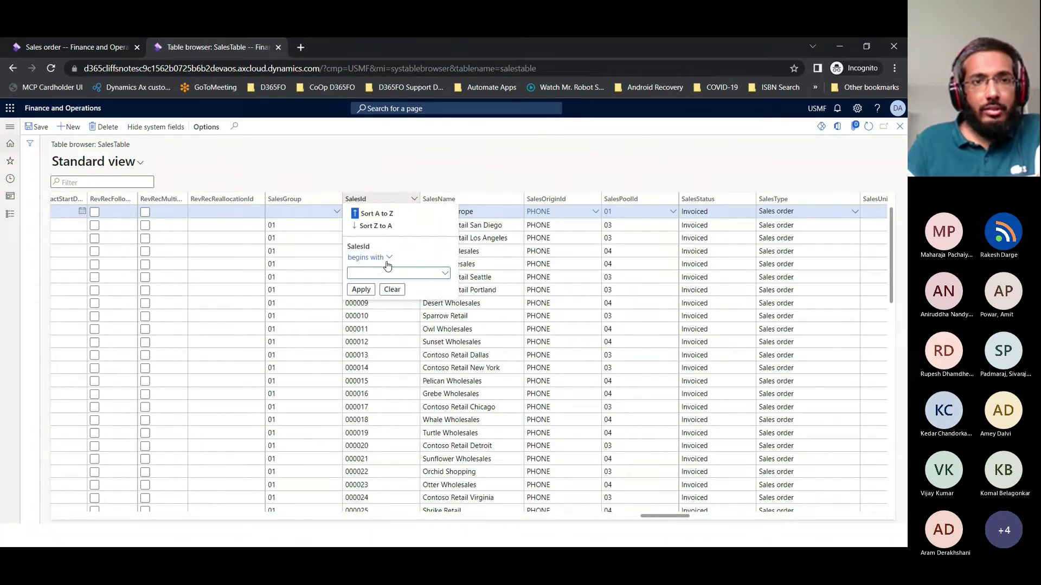
click(374, 257)
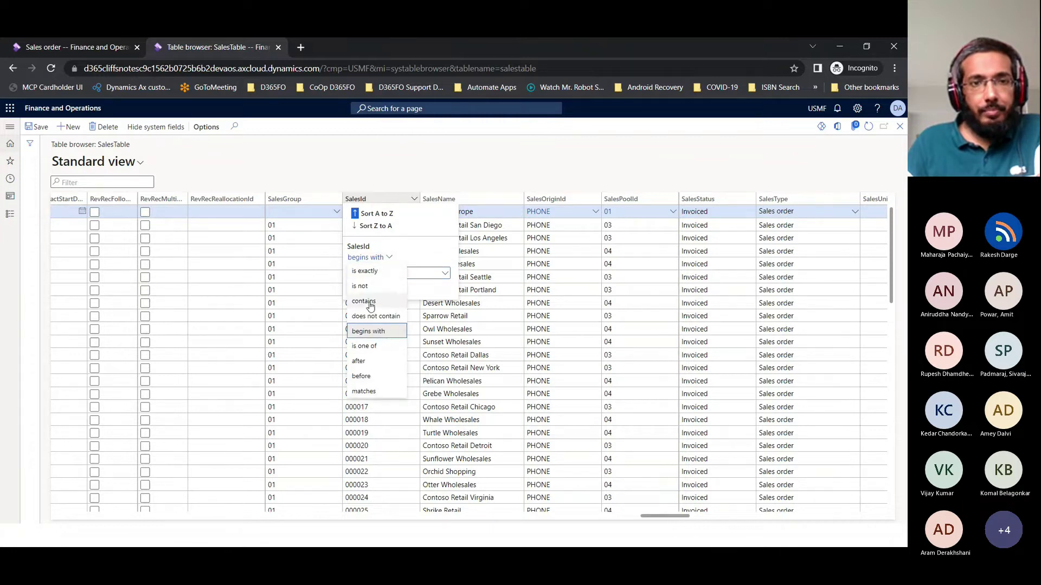
click(363, 303)
click(94, 44)
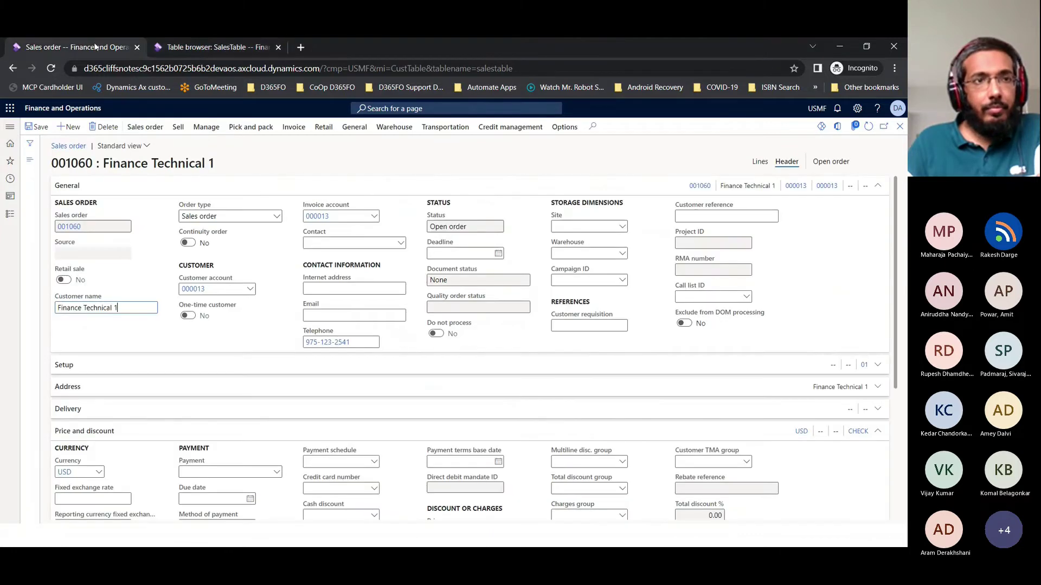
click(211, 48)
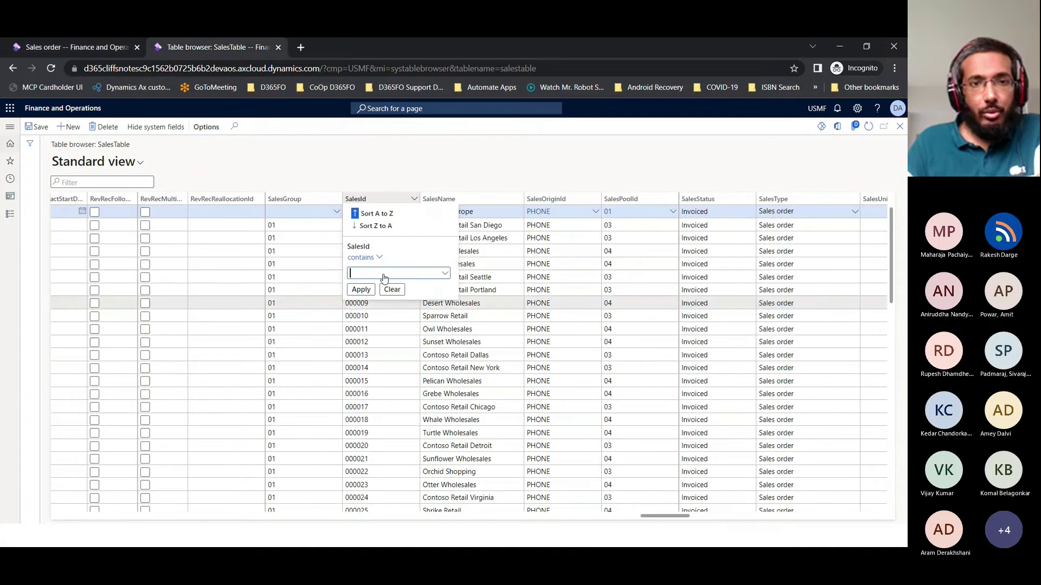
text(106)
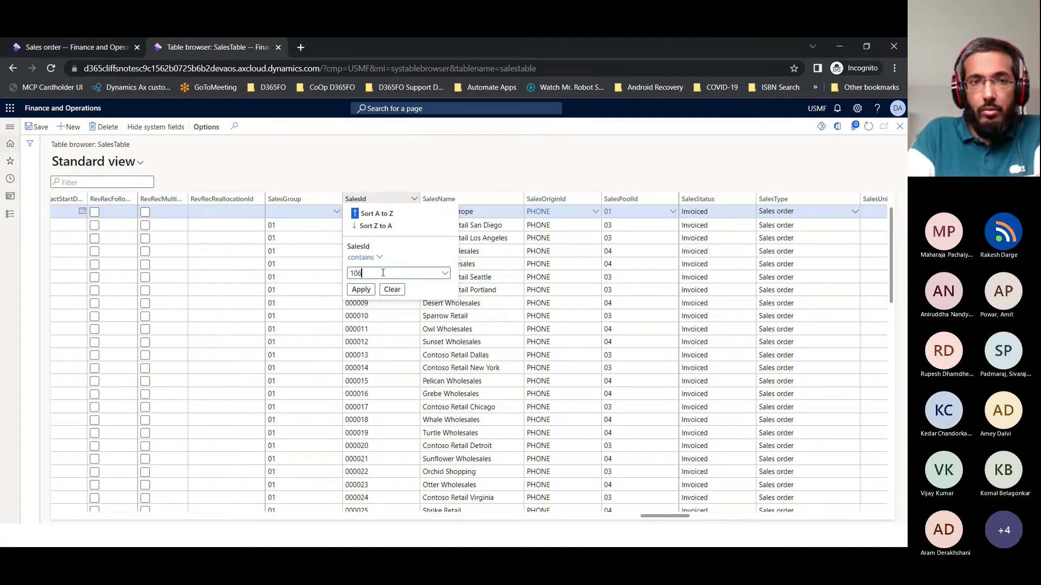
click(359, 288)
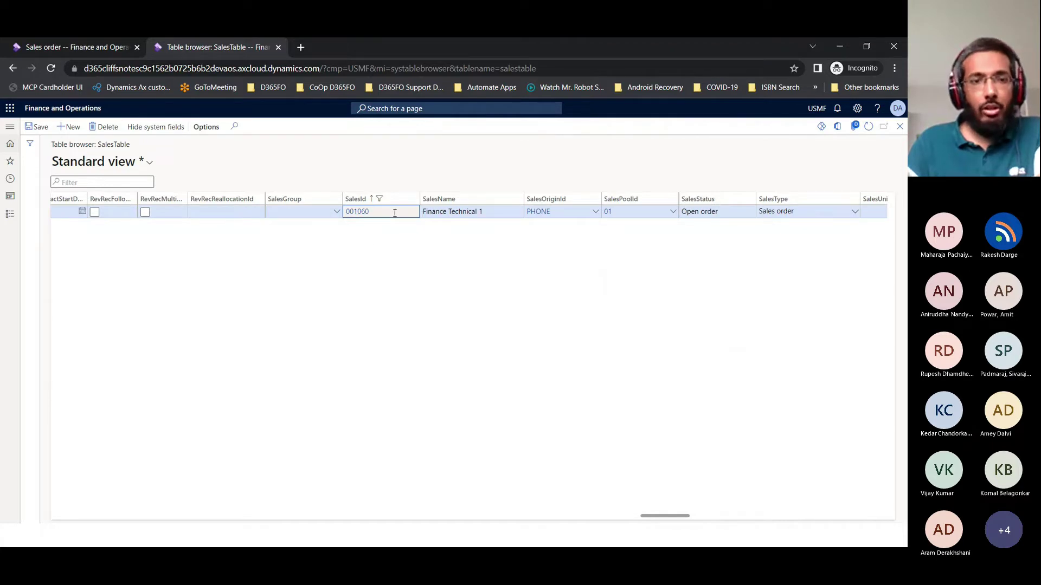
Review the filtered SalesTable record from its first columns and compare it with the sales order header page
drag(658, 516, 81, 492)
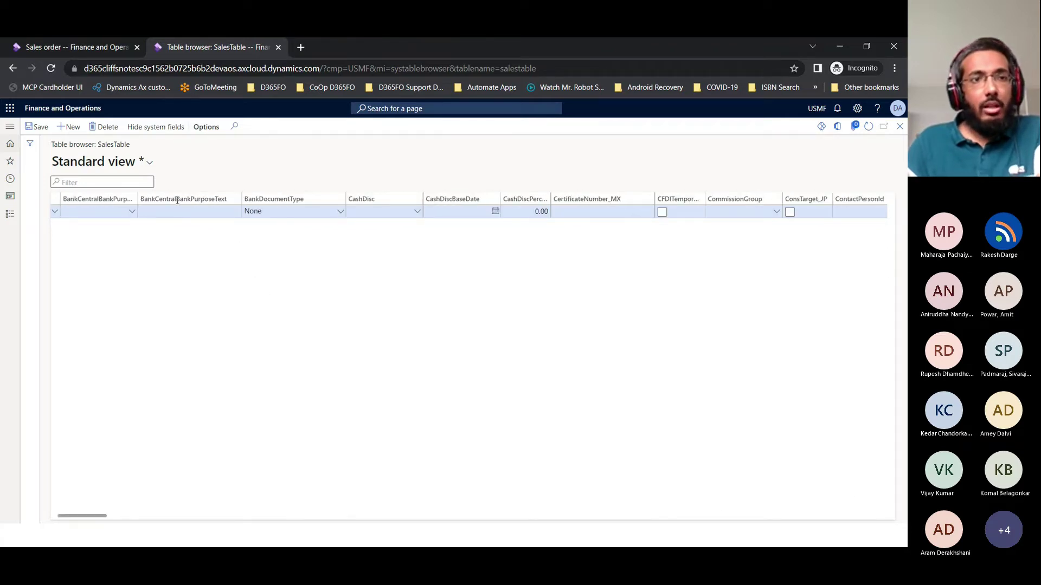
click(82, 47)
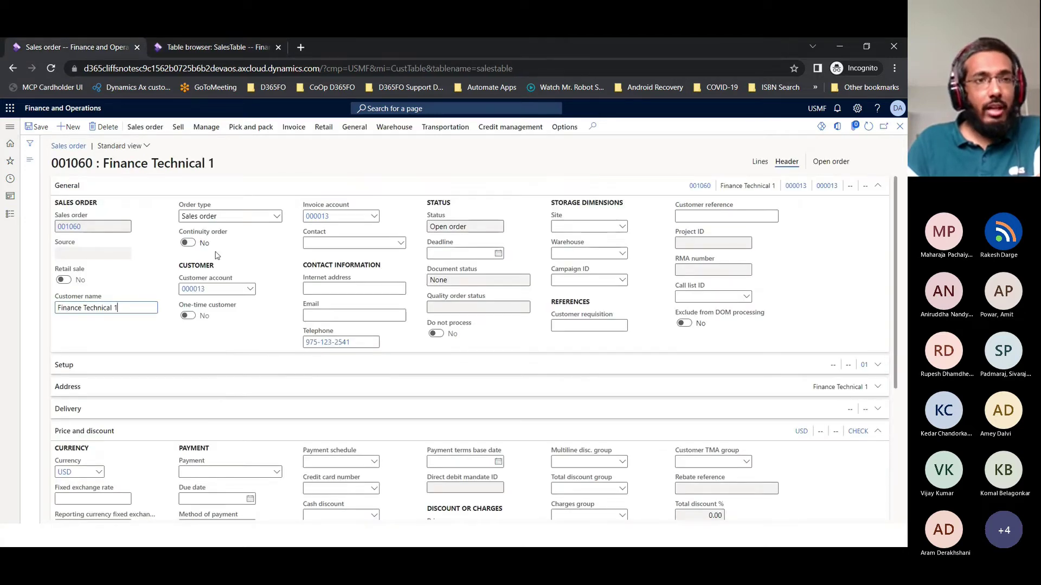
click(219, 47)
Load the SalesLine table browser by replacing salestable with salesline in the table browser's URL
click(524, 69)
key(End)
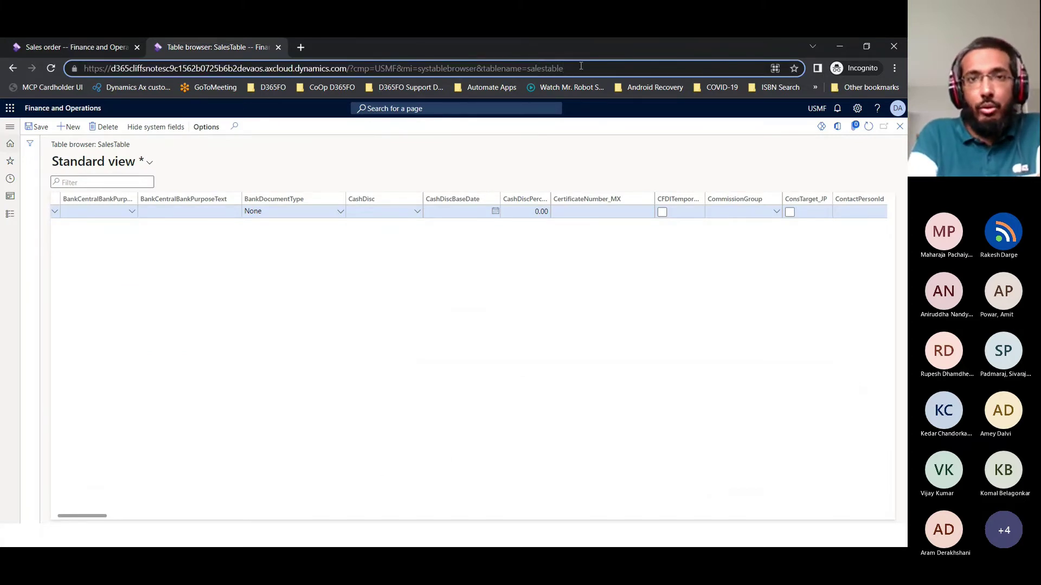
key(BackSpace)
key(BackSpace)
key(BackSpace)
key(BackSpace)
key(BackSpace)
text(li)
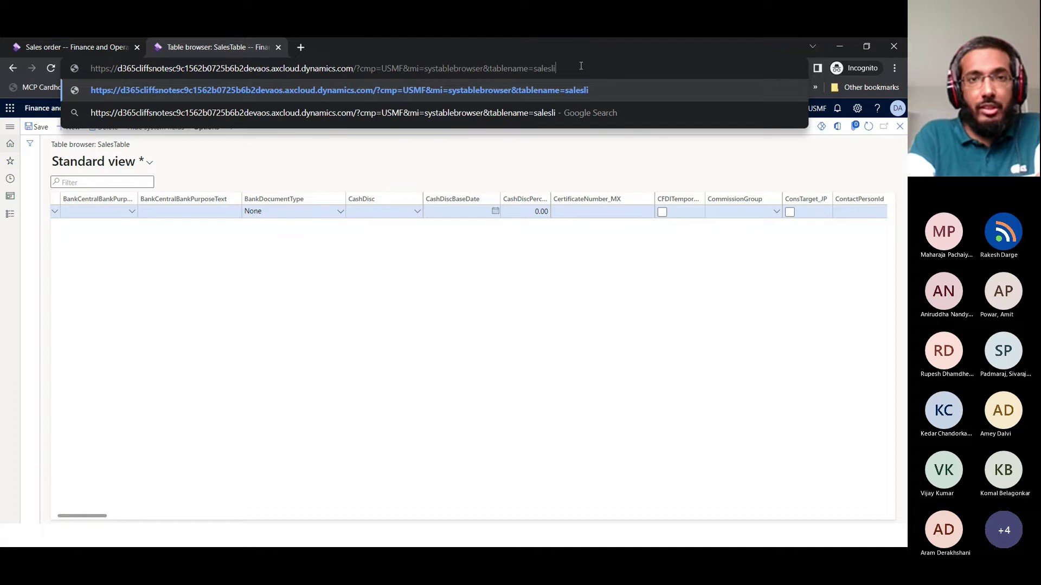
text(ne)
key(Return)
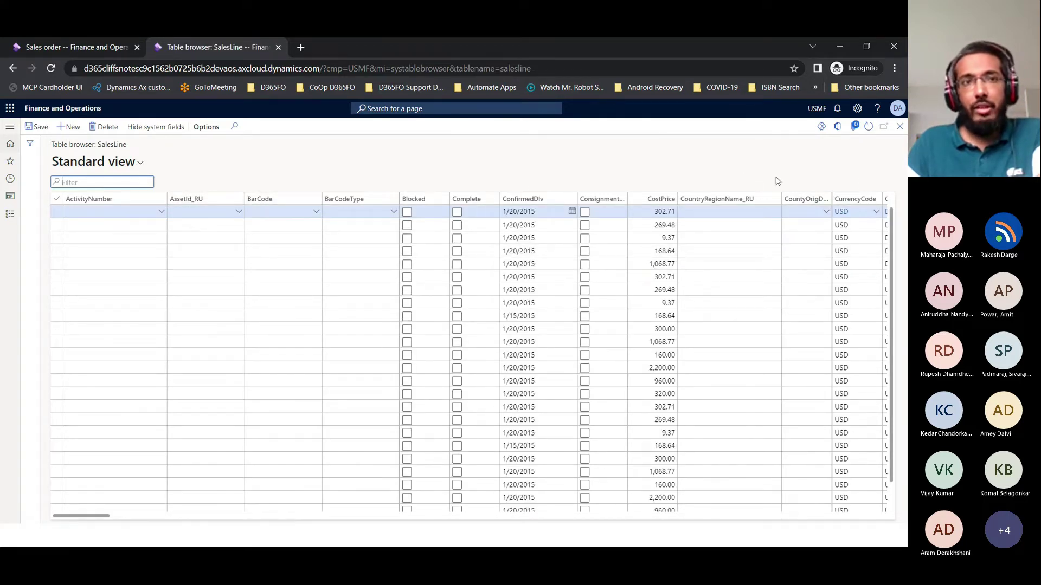
Return to the sales order page, switch to the slide presentation and advance to the Order Confirmation Technical Artifacts slide
click(64, 47)
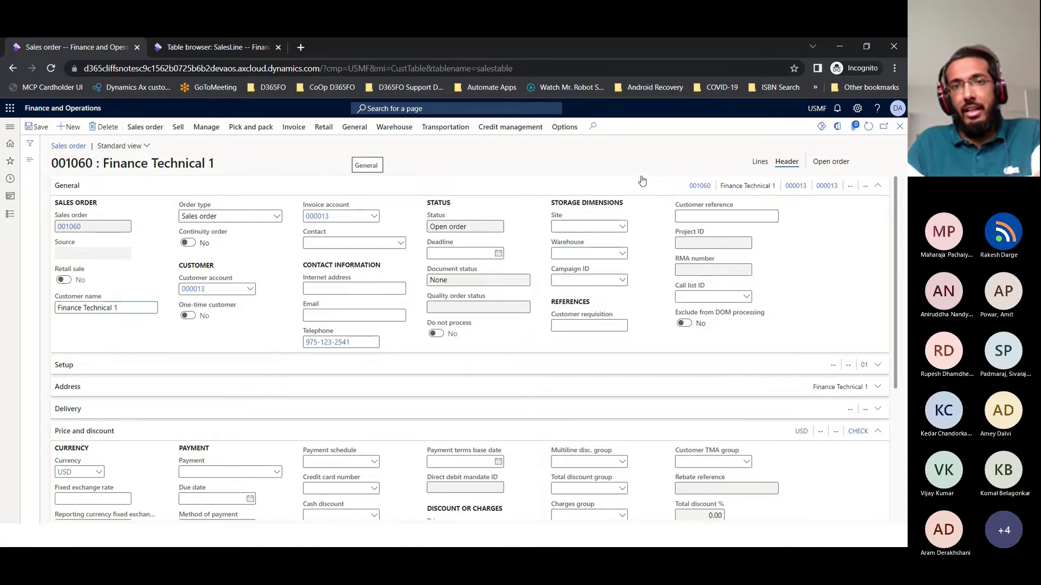
key(alt+Tab)
click(378, 273)
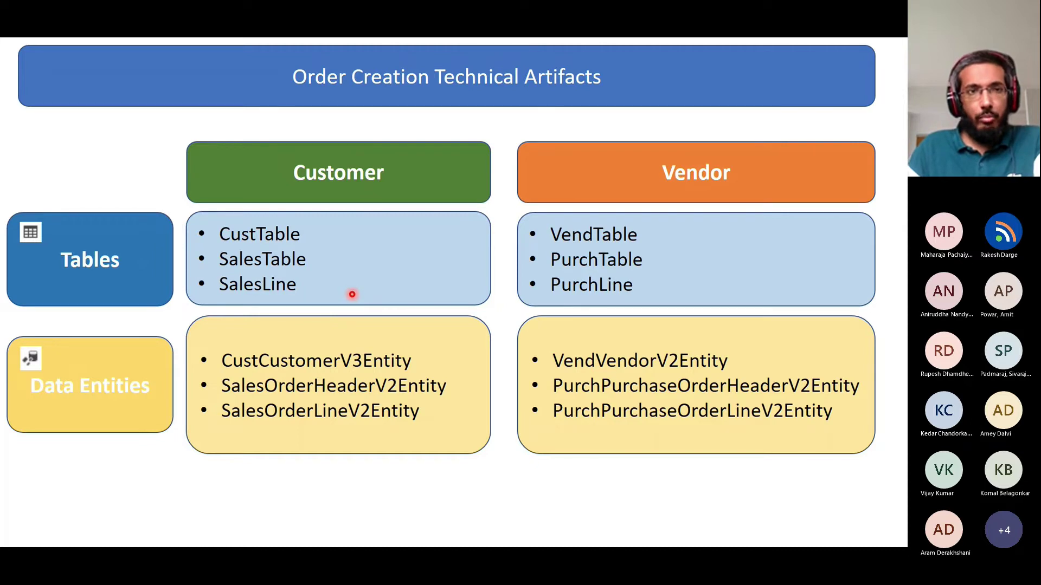
key(Right)
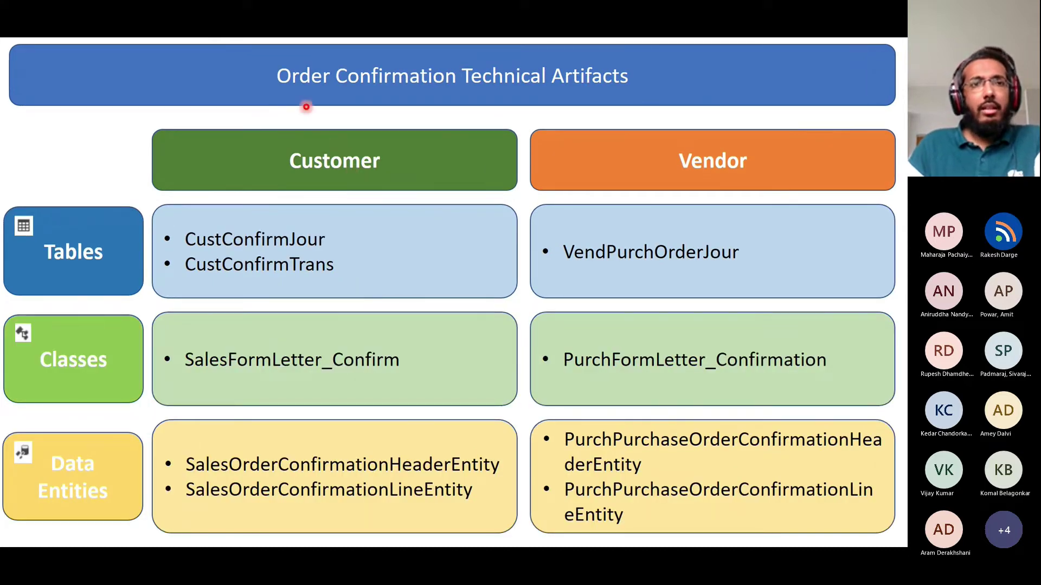
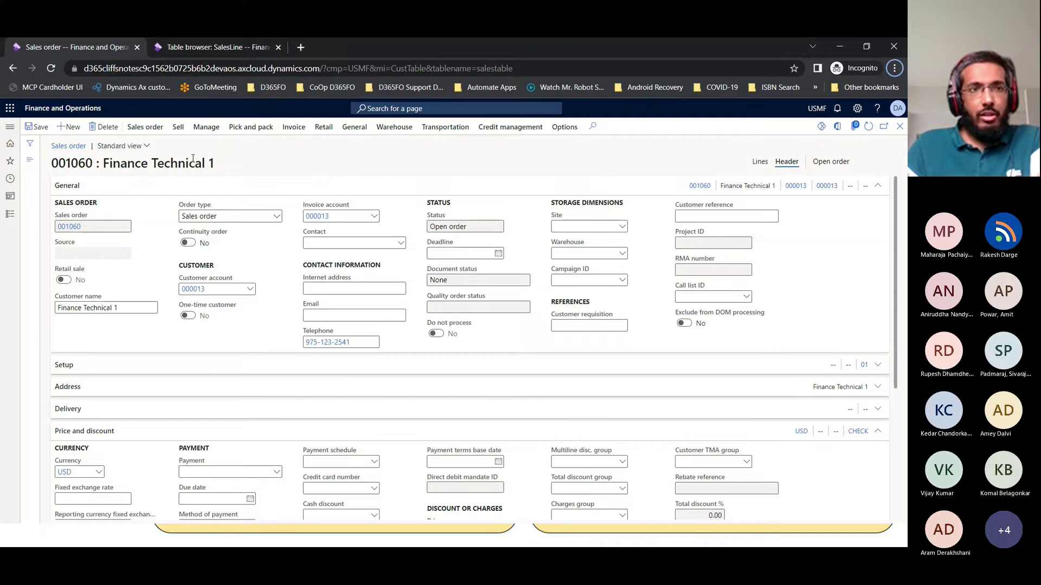
Open the Confirm sales order form for the current order and look over its parameters, overview and lines
click(147, 129)
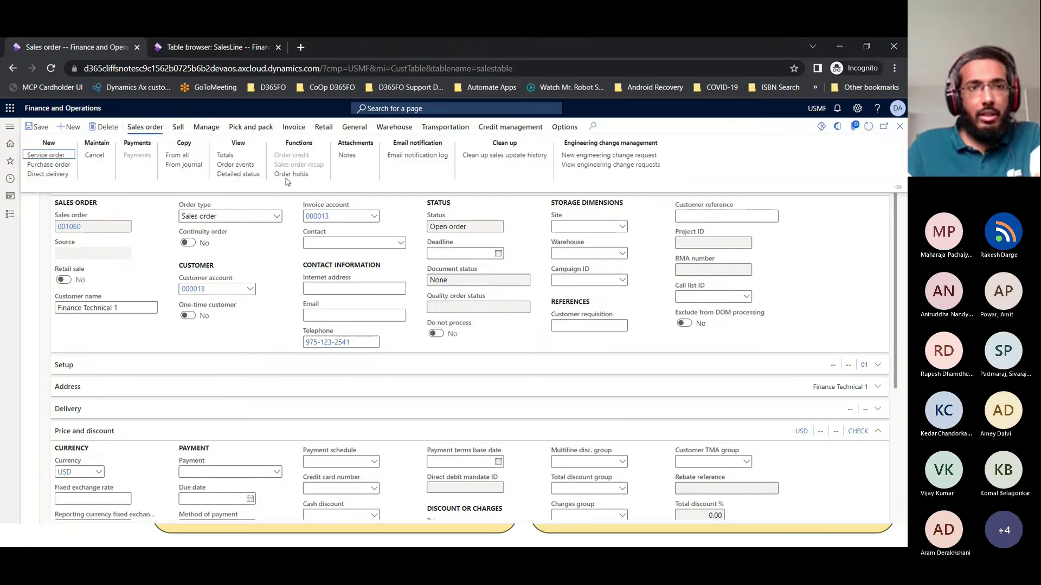
click(178, 128)
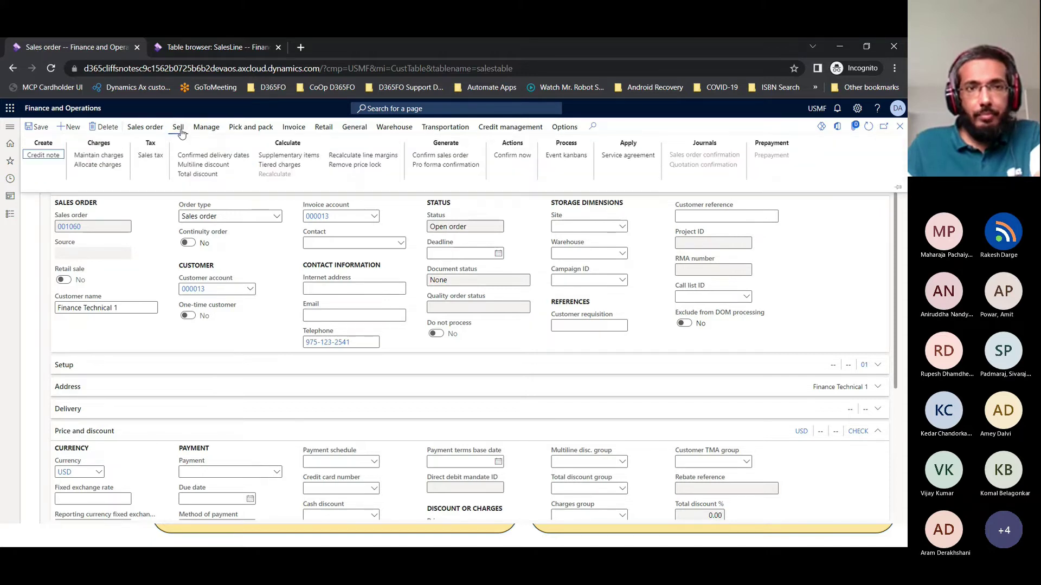
click(440, 155)
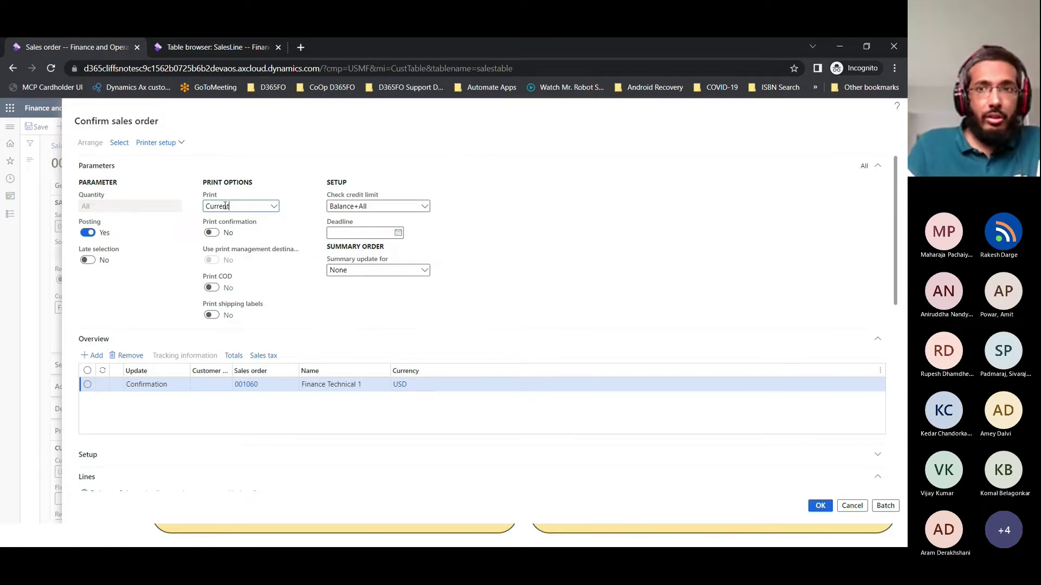
scroll(586, 269, down, 2)
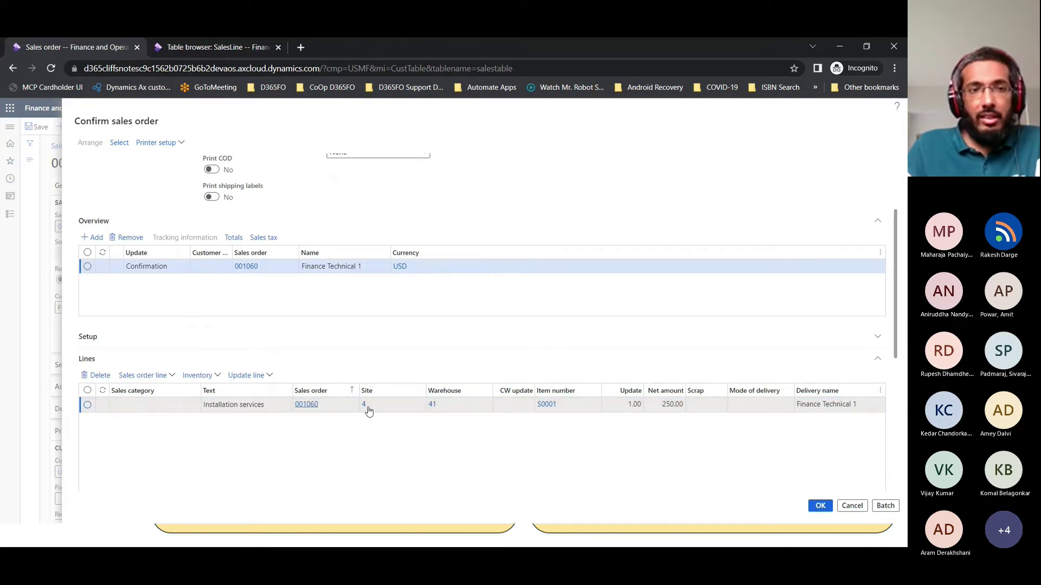
mouse_move(396, 413)
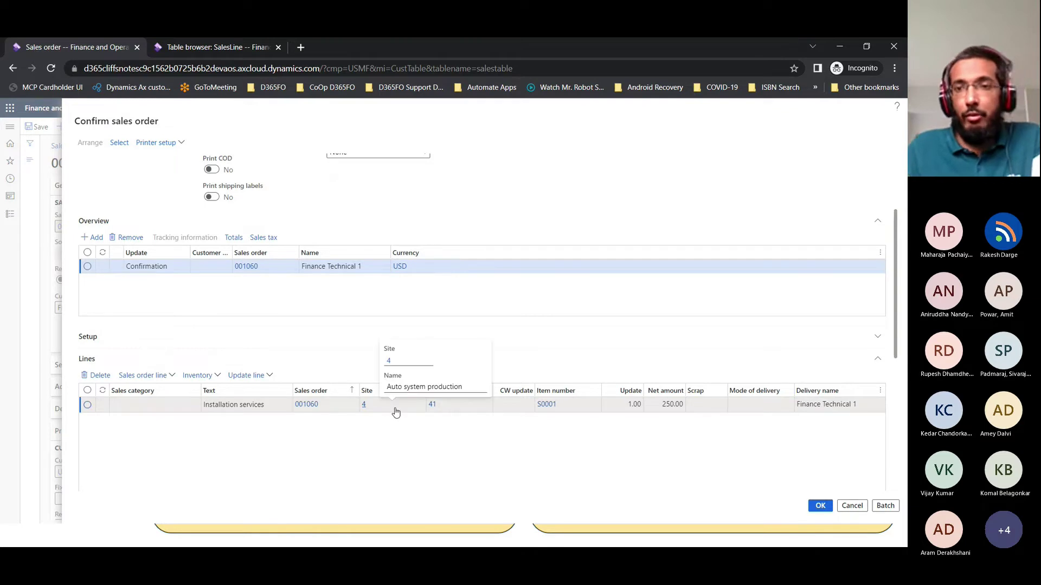
scroll(496, 241, up, 3)
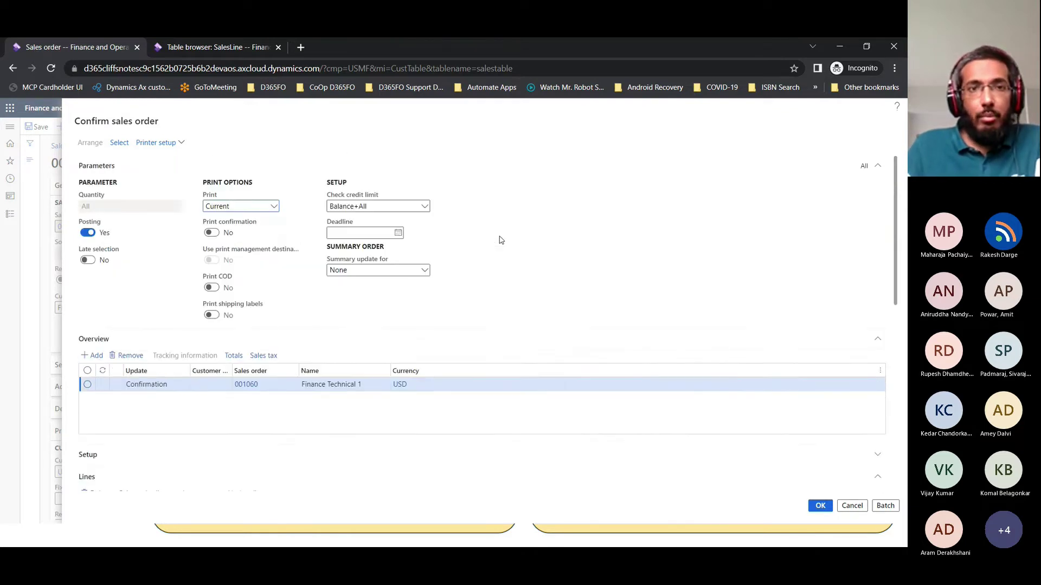
Check the form information of the Sales category column under Lines and of the Sales order column under Overview
scroll(501, 240, down, 6)
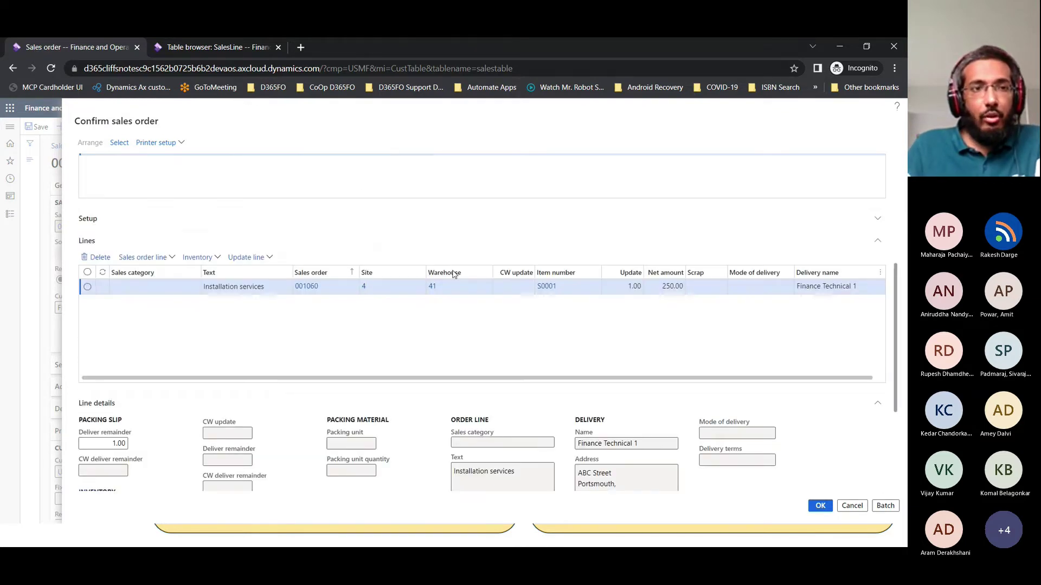
right_click(160, 292)
mouse_move(161, 294)
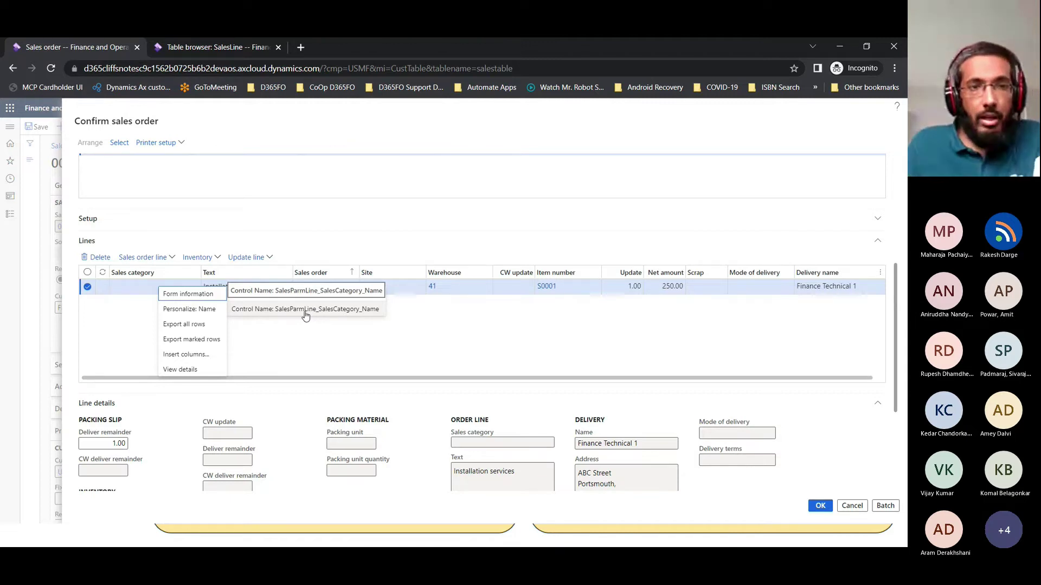
scroll(266, 245, up, 2)
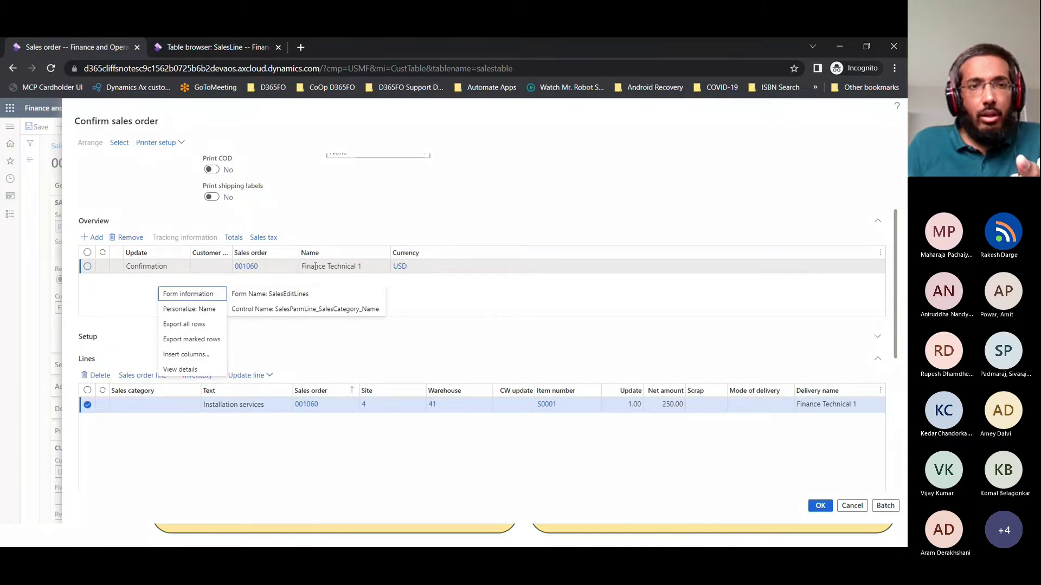
right_click(282, 267)
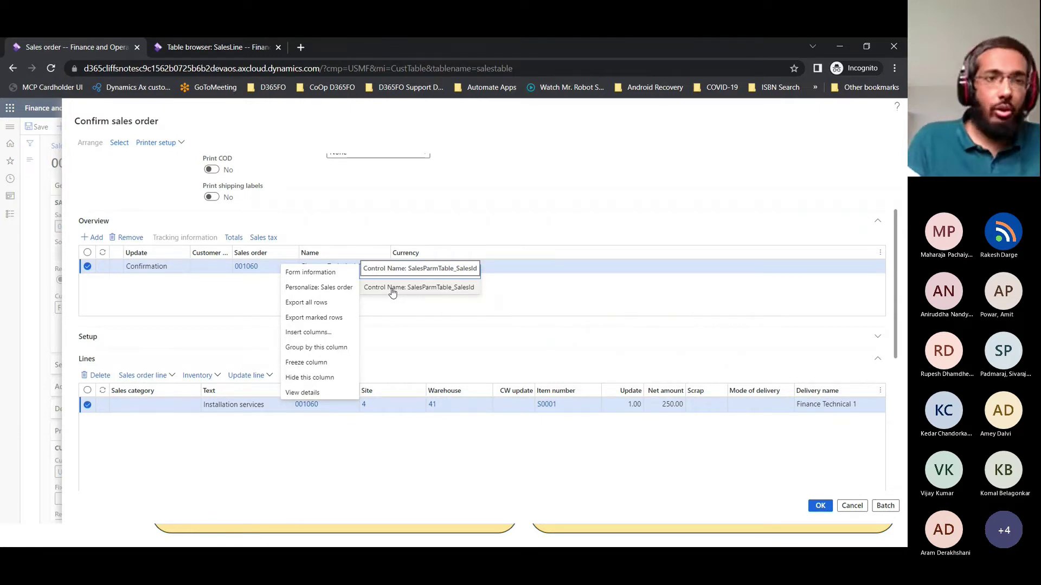
click(431, 204)
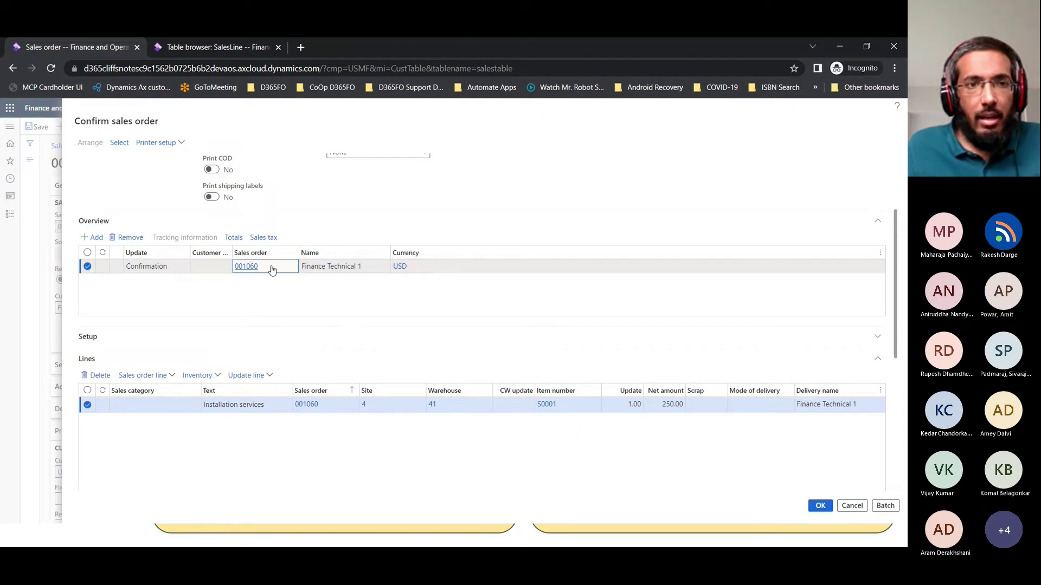
Look over the confirmation parameters again and recheck the control name of the Overview grid's Sales order column
mouse_move(271, 270)
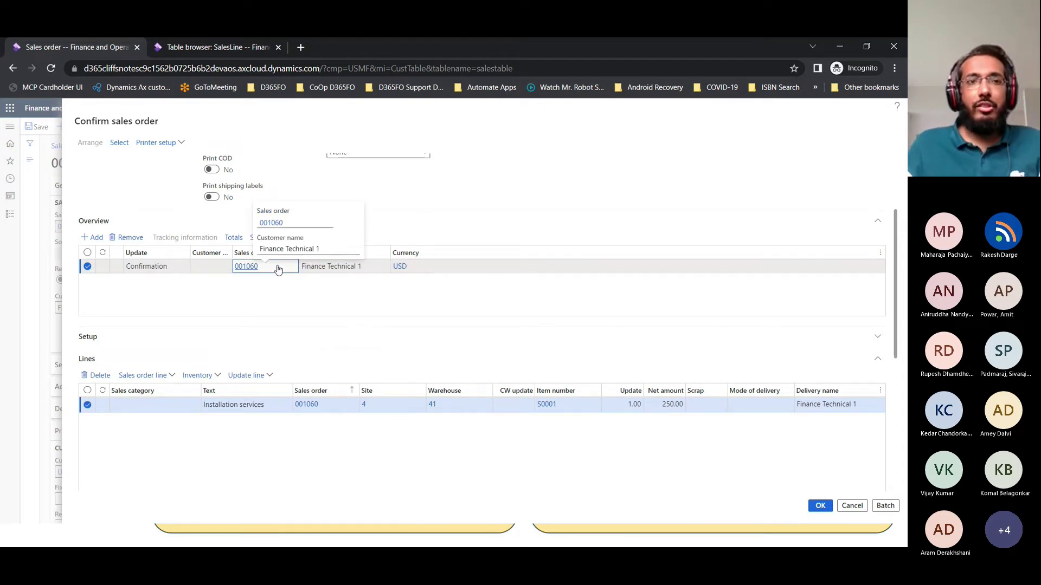
scroll(277, 268, up, 3)
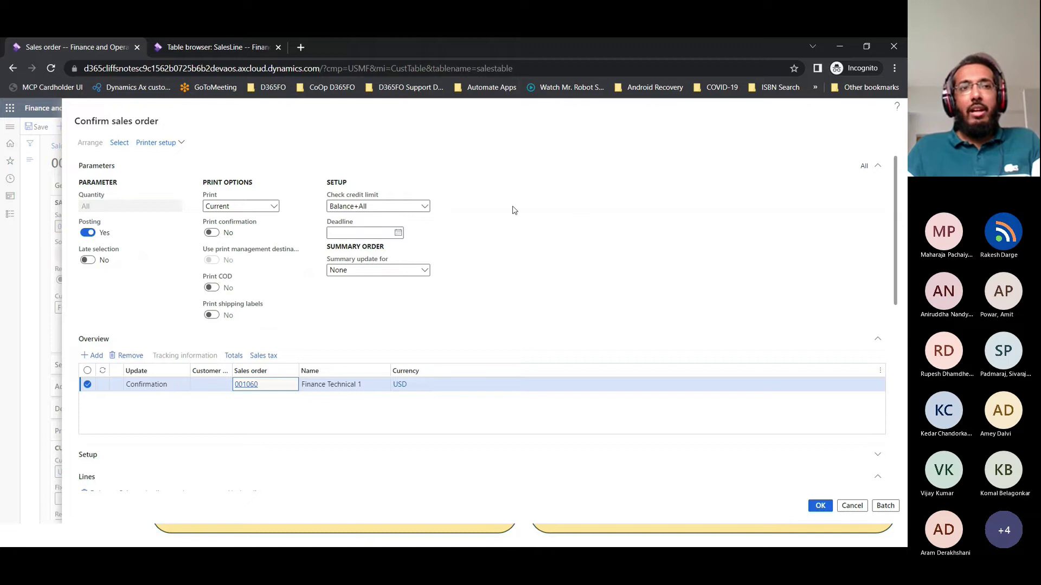
scroll(439, 241, down, 3)
scroll(467, 255, up, 2)
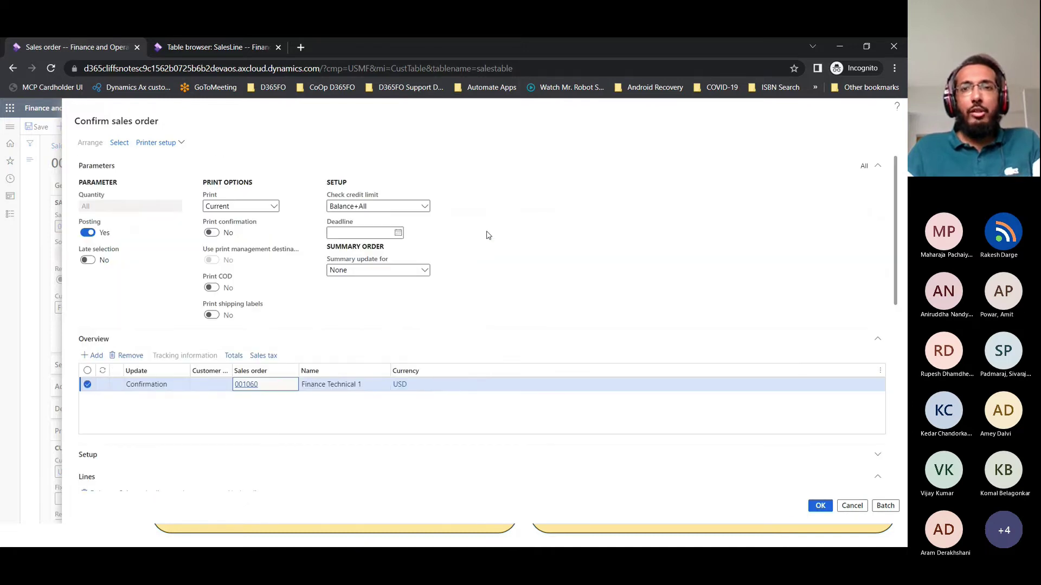
scroll(489, 226, down, 3)
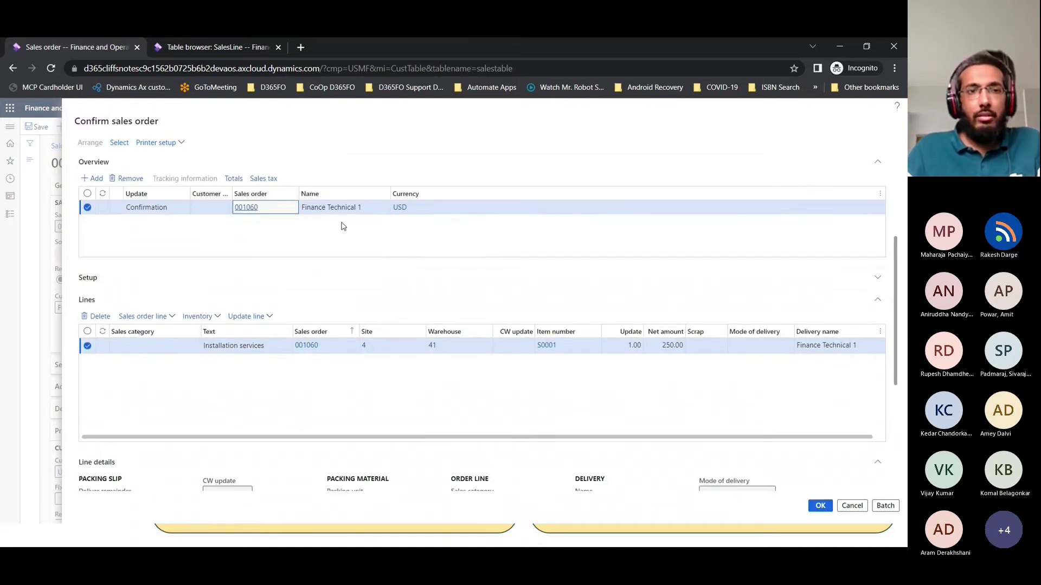
right_click(274, 213)
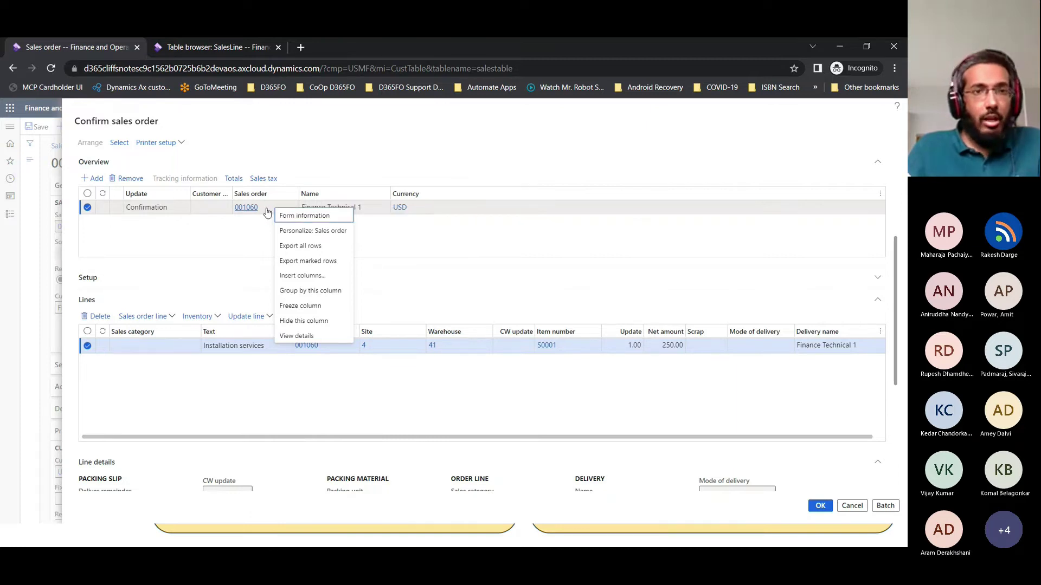
mouse_move(312, 215)
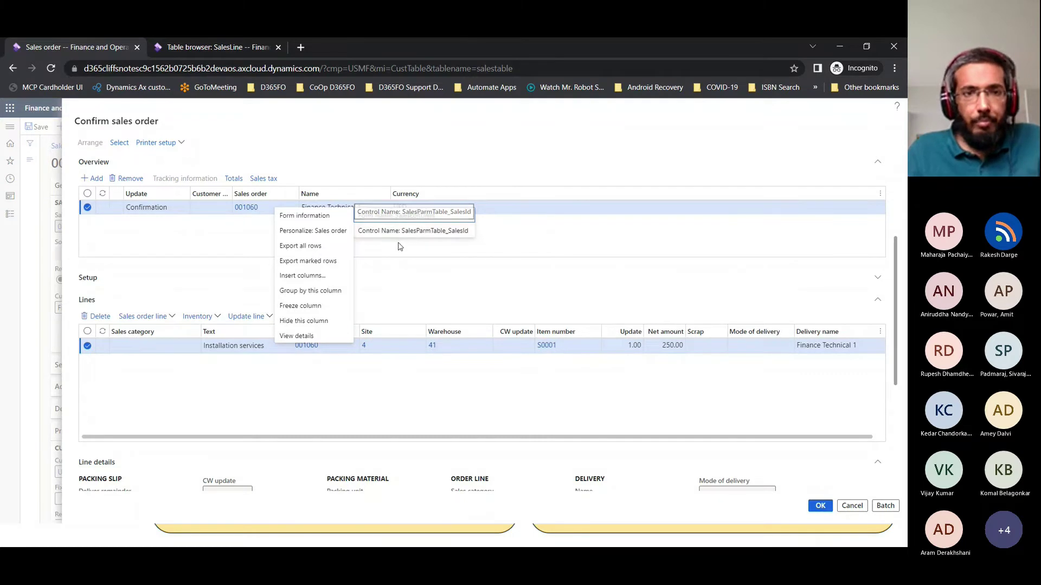
Review the line details and submit the sales order confirmation with posting enabled
scroll(385, 340, down, 3)
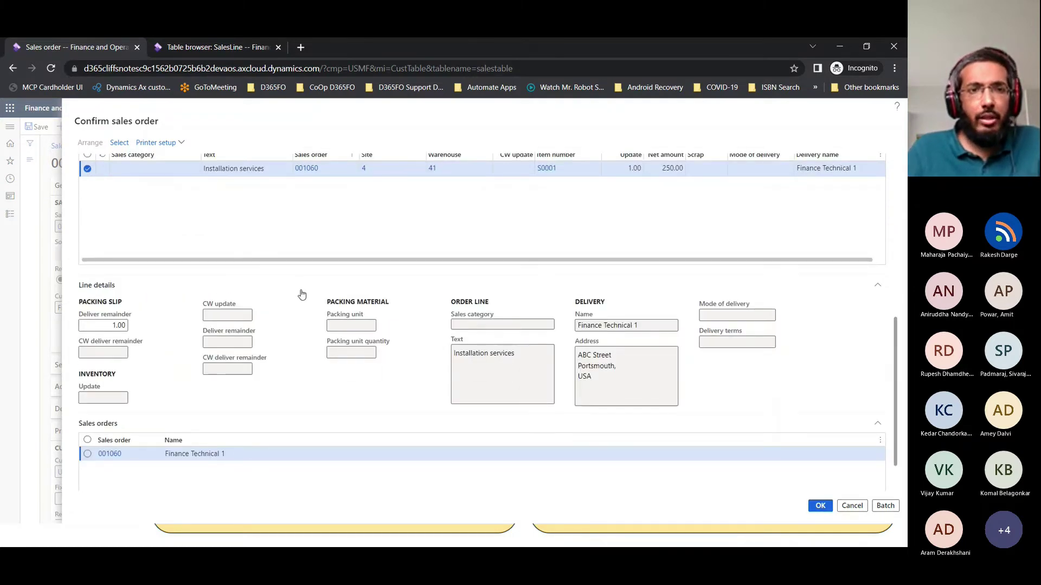
scroll(397, 319, up, 5)
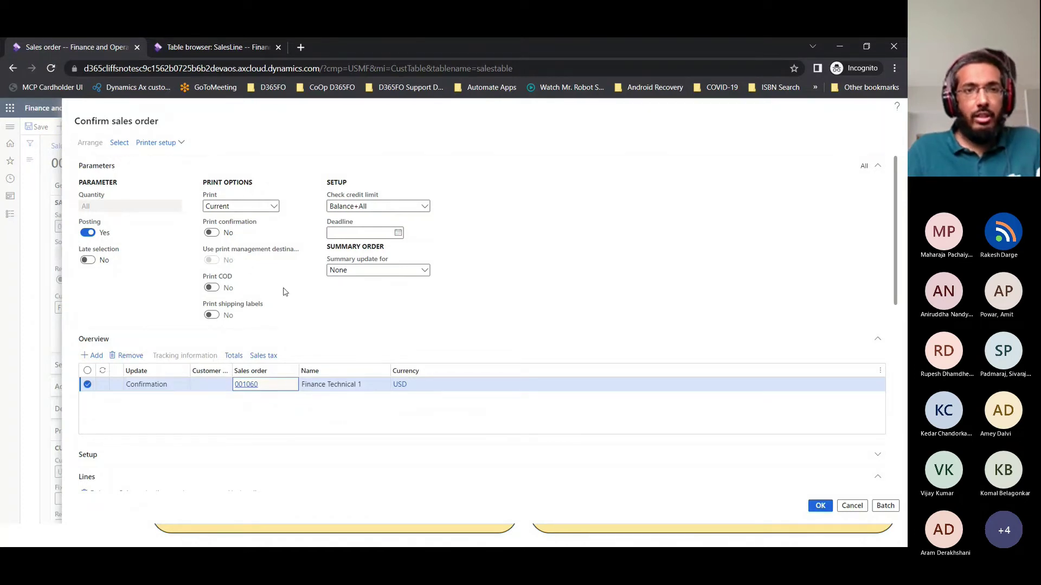
click(820, 506)
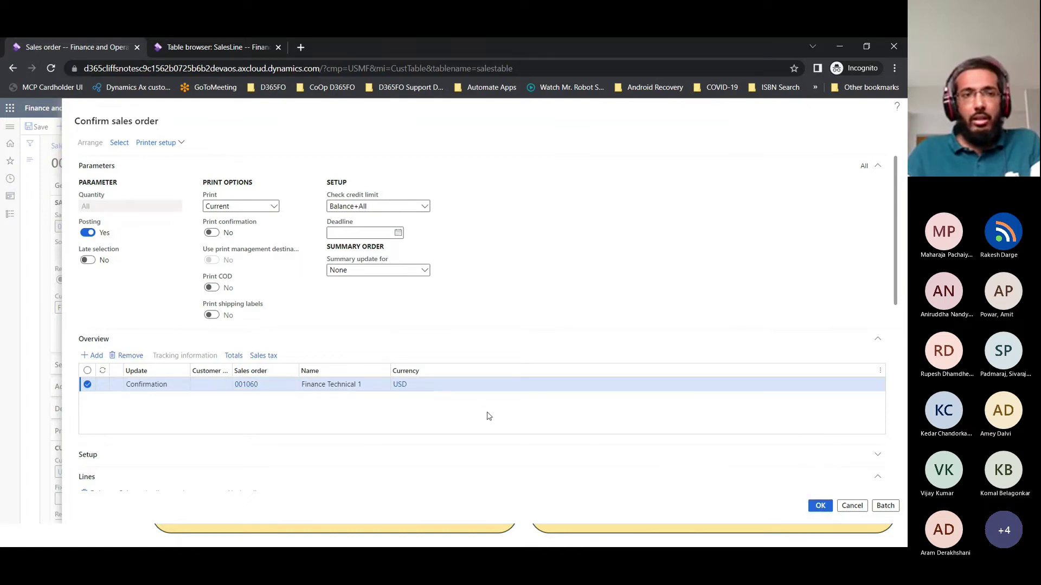
Accept the posting prompt for the sales order confirmation and refresh the order's header
click(552, 299)
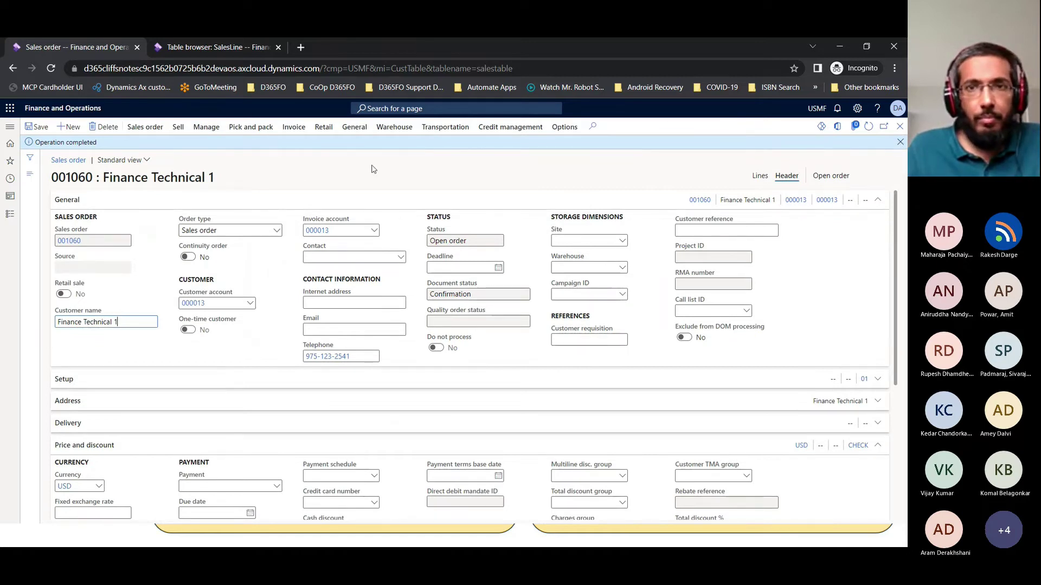
click(870, 129)
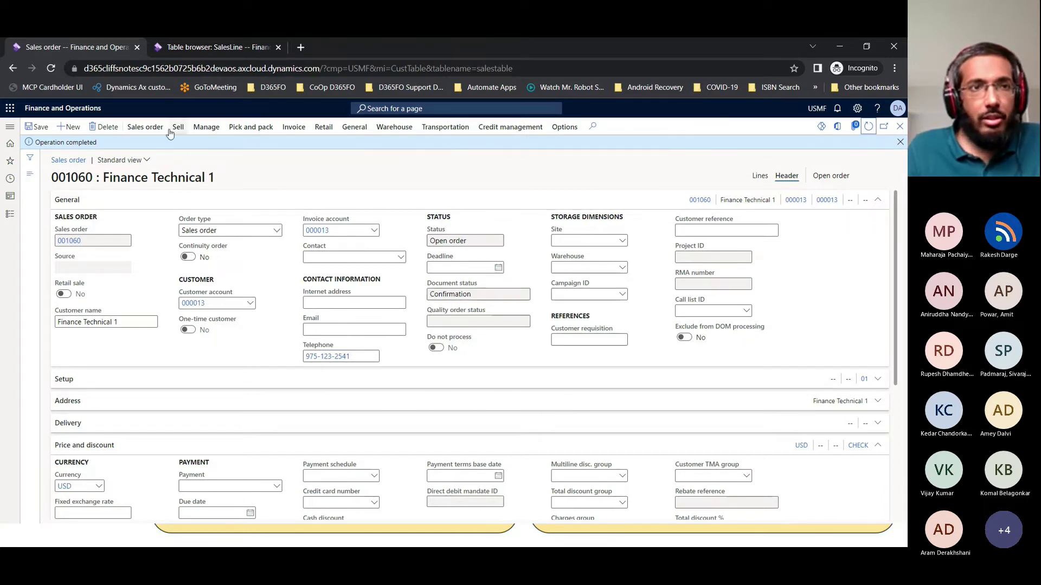
Open the Packing slip posting form for the order and check the form information of the Overview grid's Sales order column
click(250, 128)
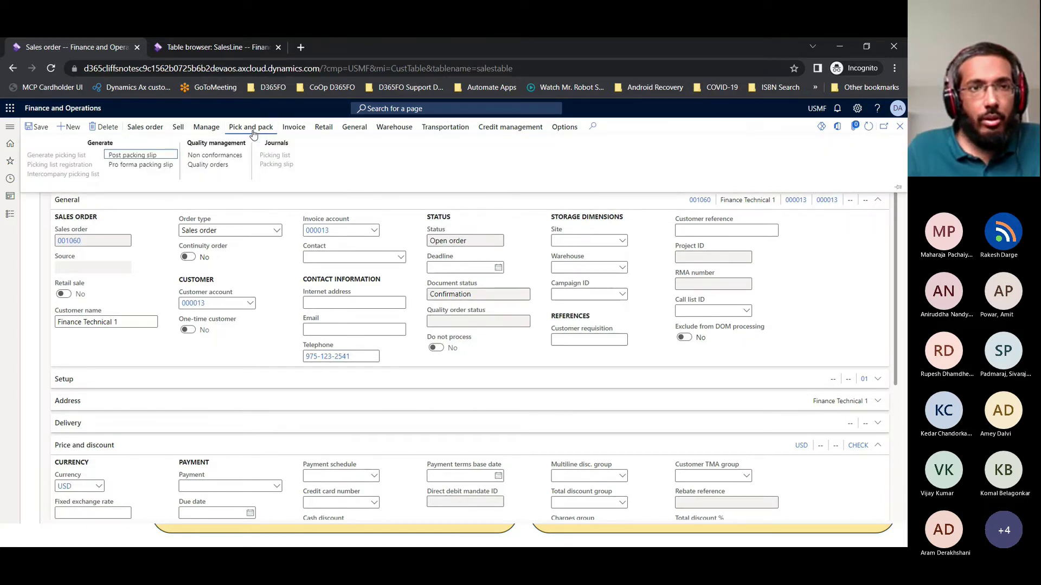
click(151, 156)
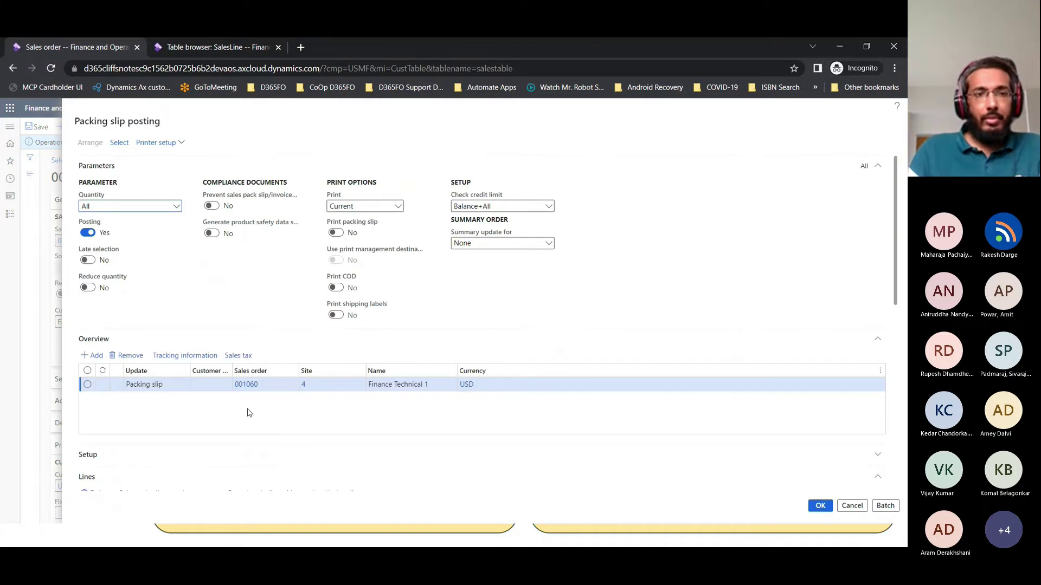
right_click(275, 391)
mouse_move(279, 394)
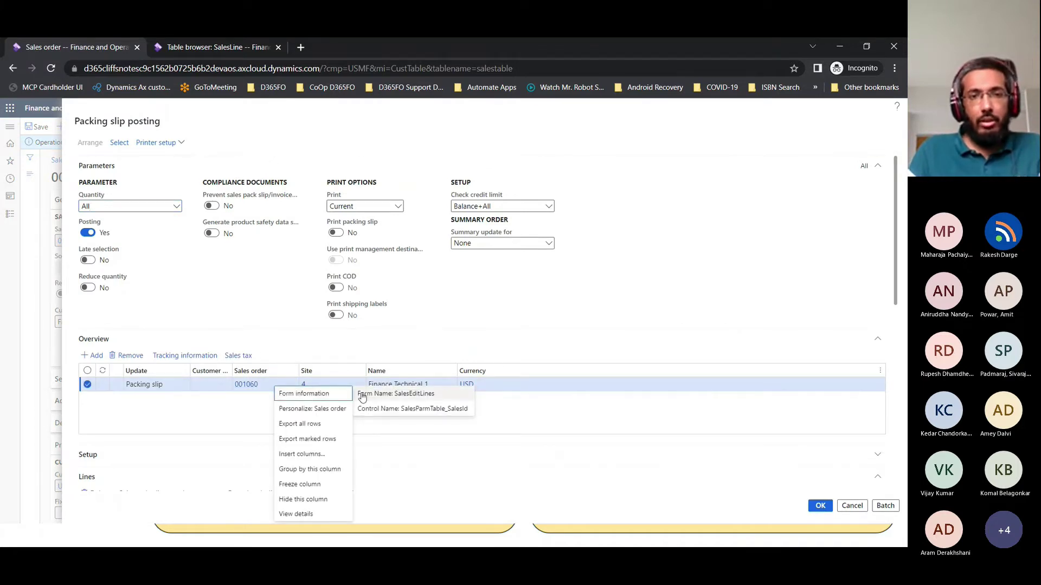
click(428, 409)
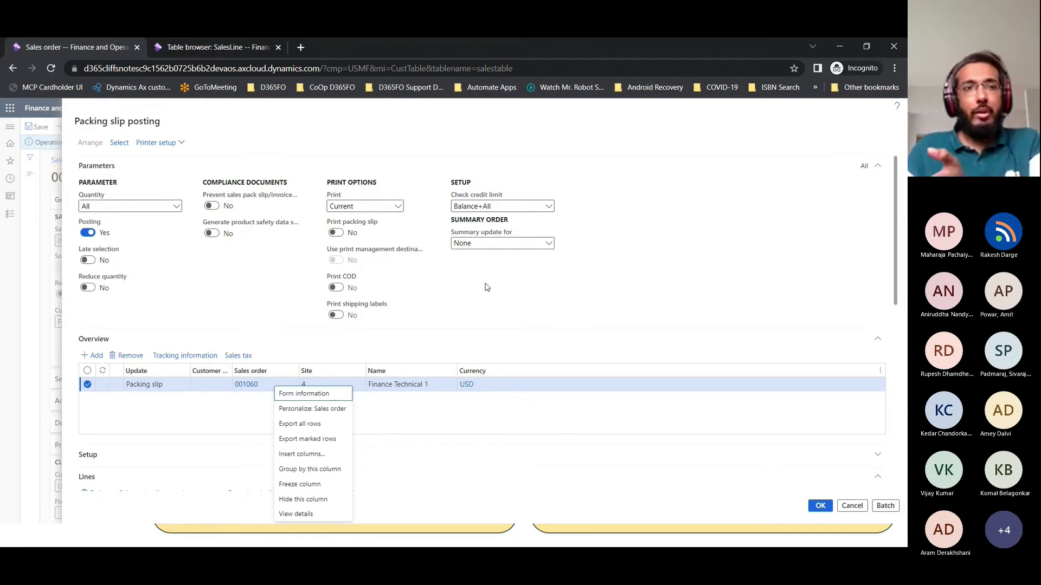
Review the packing slip's lines and line details, and post the packing slip with quantity All and posting enabled
scroll(480, 288, down, 3)
scroll(466, 298, down, 2)
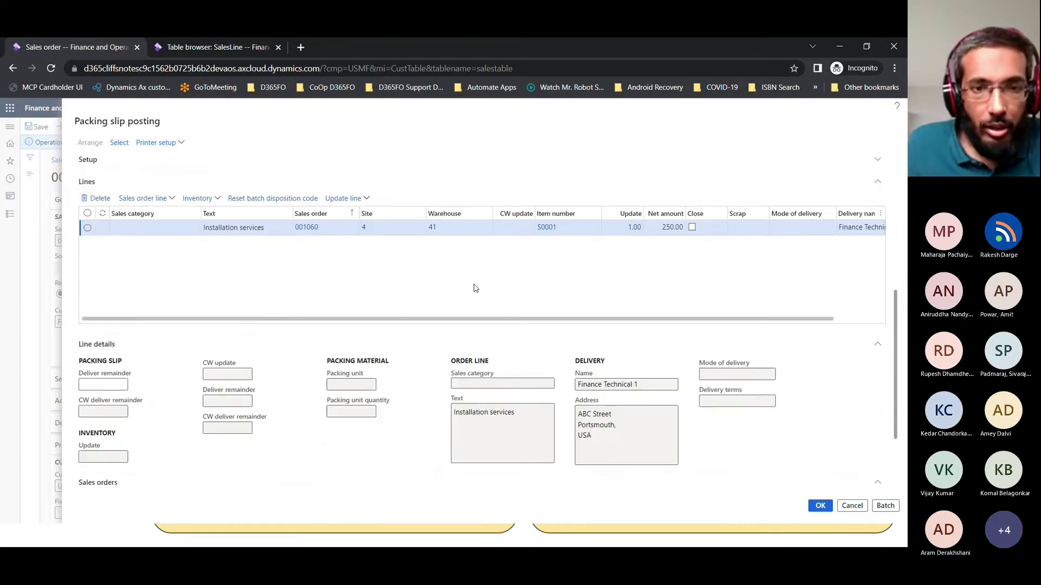
scroll(439, 325, down, 2)
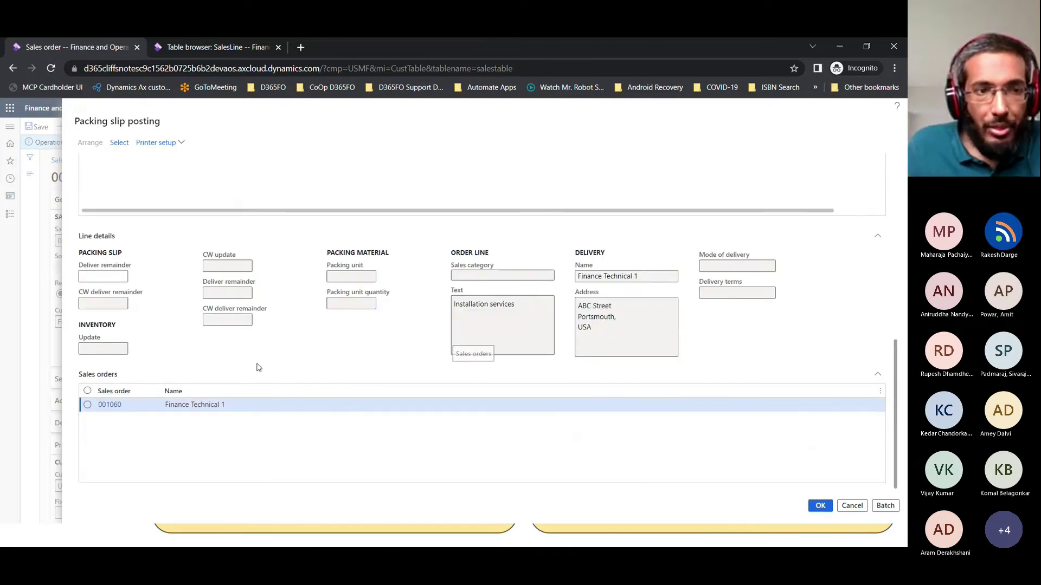
scroll(288, 387, up, 10)
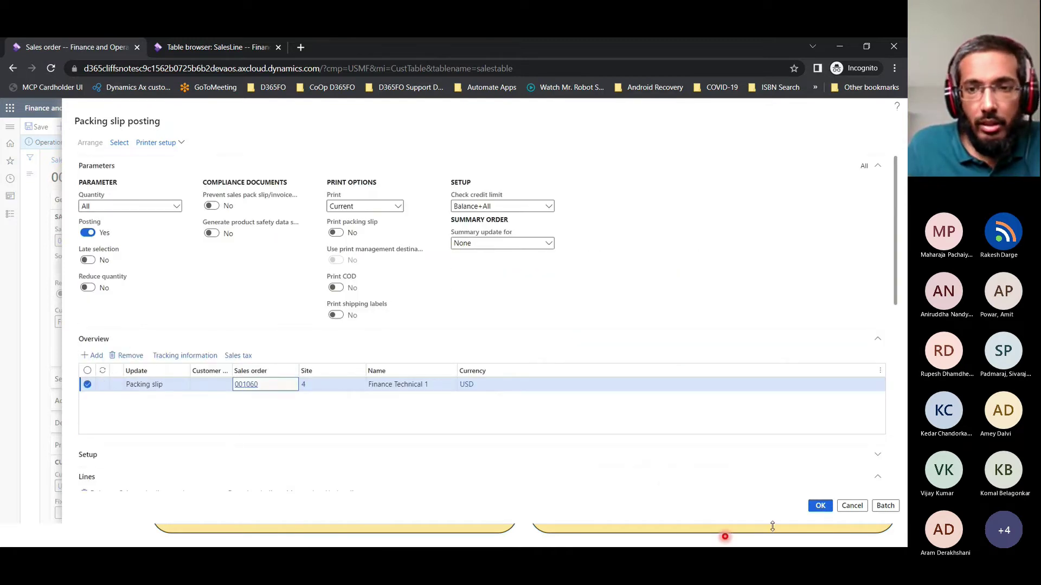
click(821, 505)
click(552, 299)
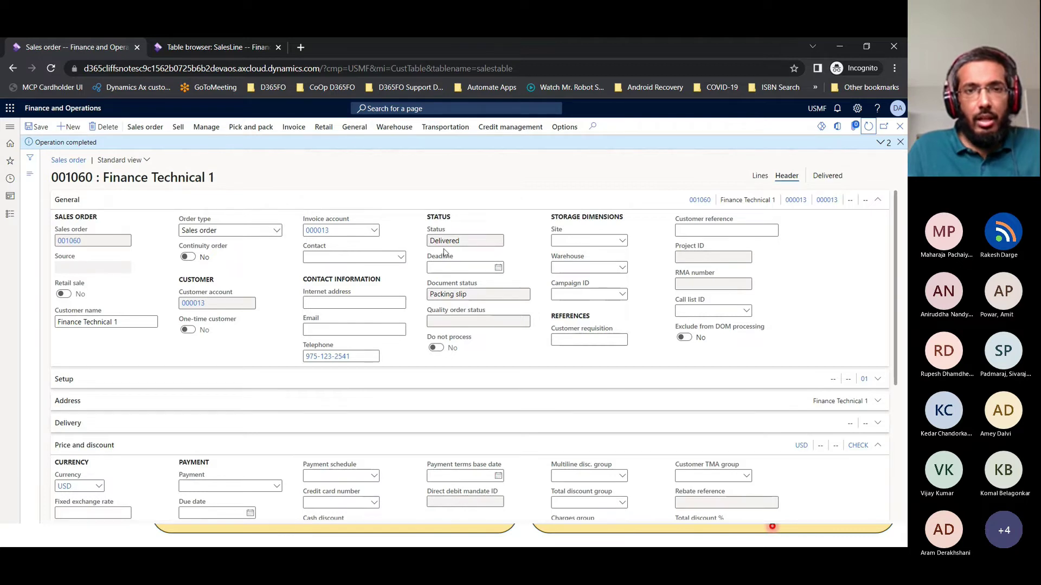
Try to start invoice generation from the sales order header
click(293, 126)
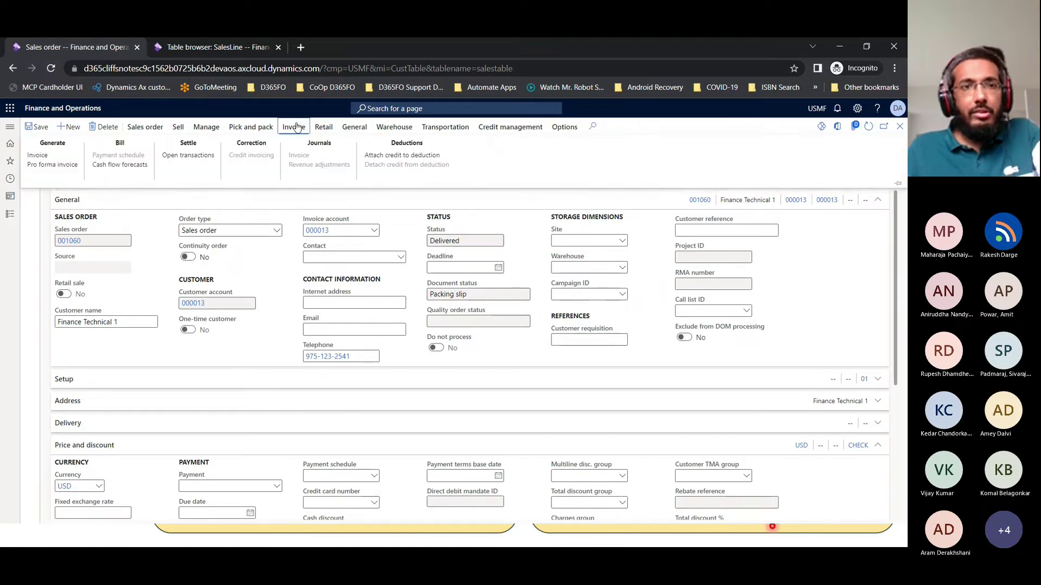
click(47, 156)
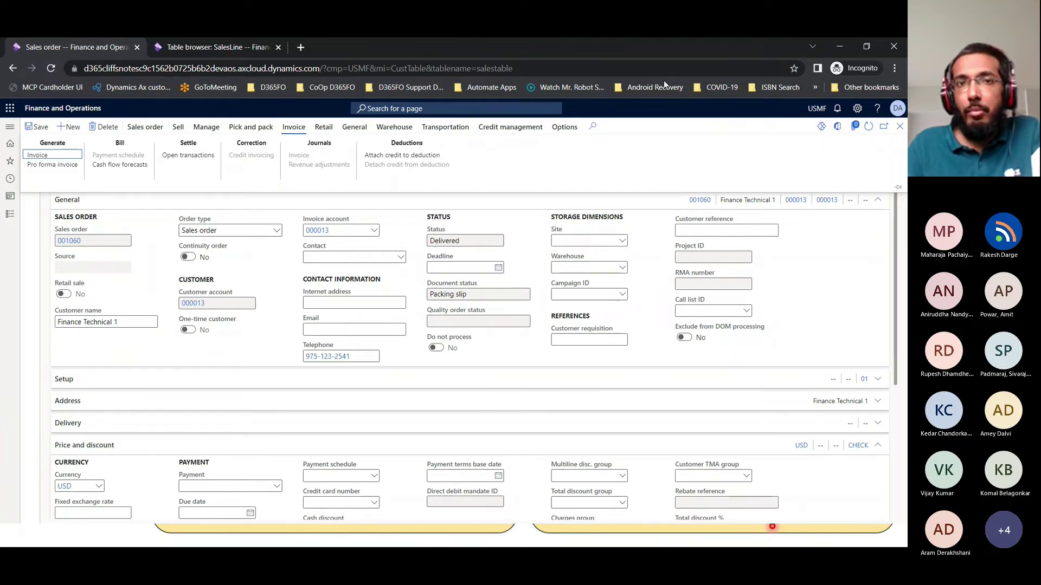
Replace the tablename parameter in the page address with debug=true and load the Customers page
click(552, 68)
click(551, 69)
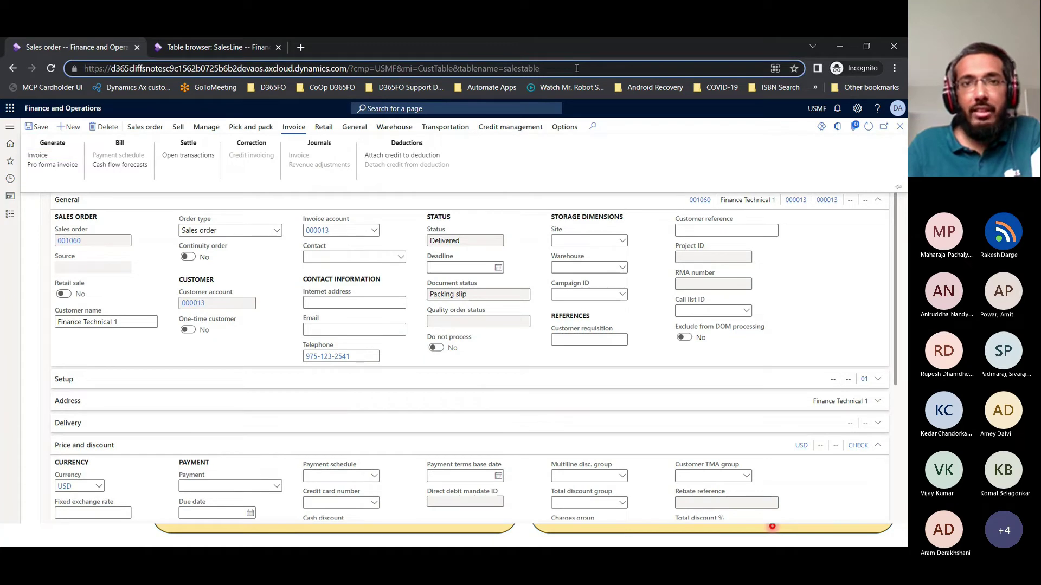
drag(548, 64, 345, 70)
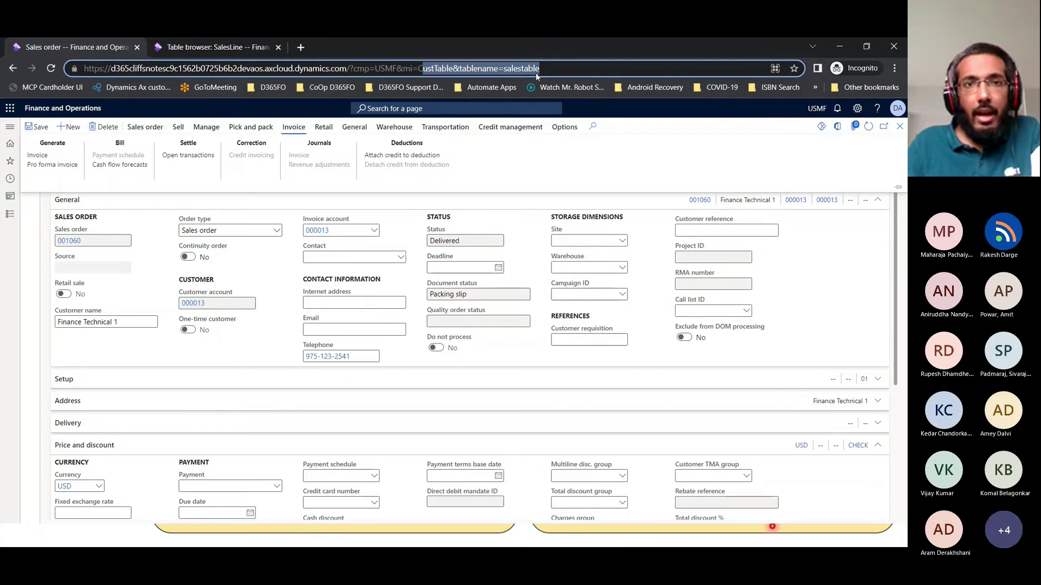
click(561, 67)
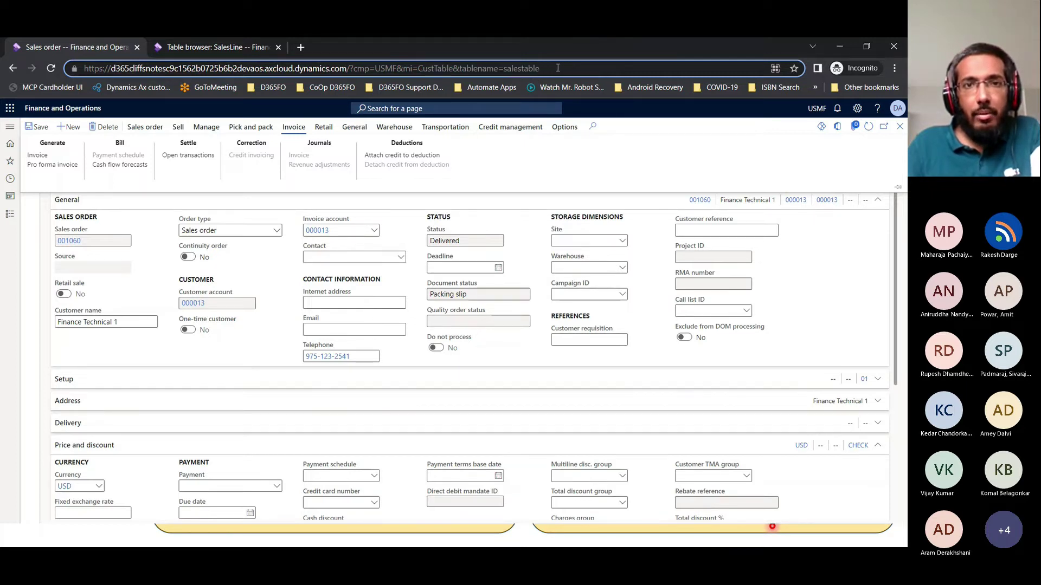
drag(568, 68, 460, 68)
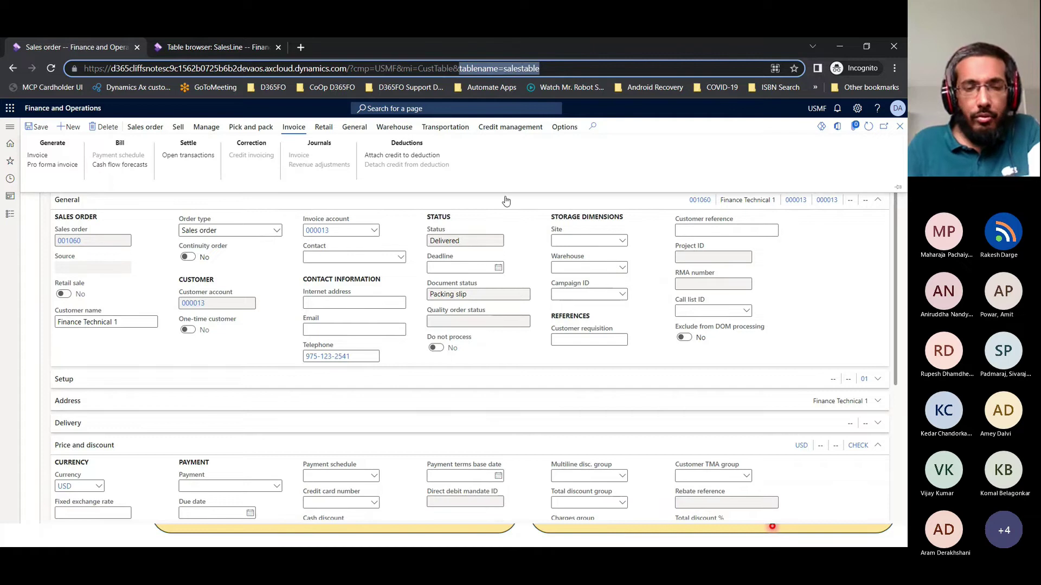
text(debug)
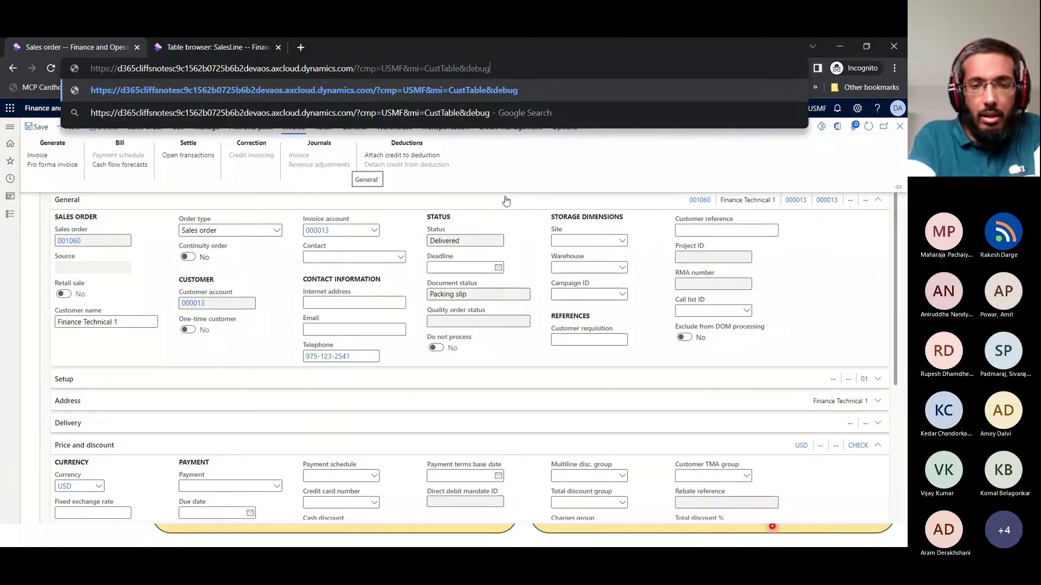
text(=true)
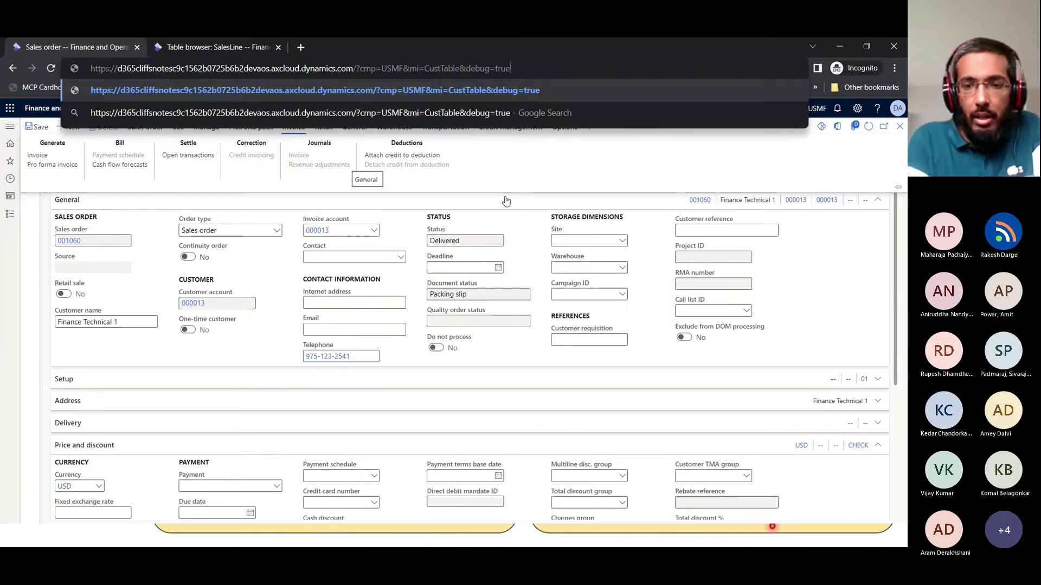
key(Return)
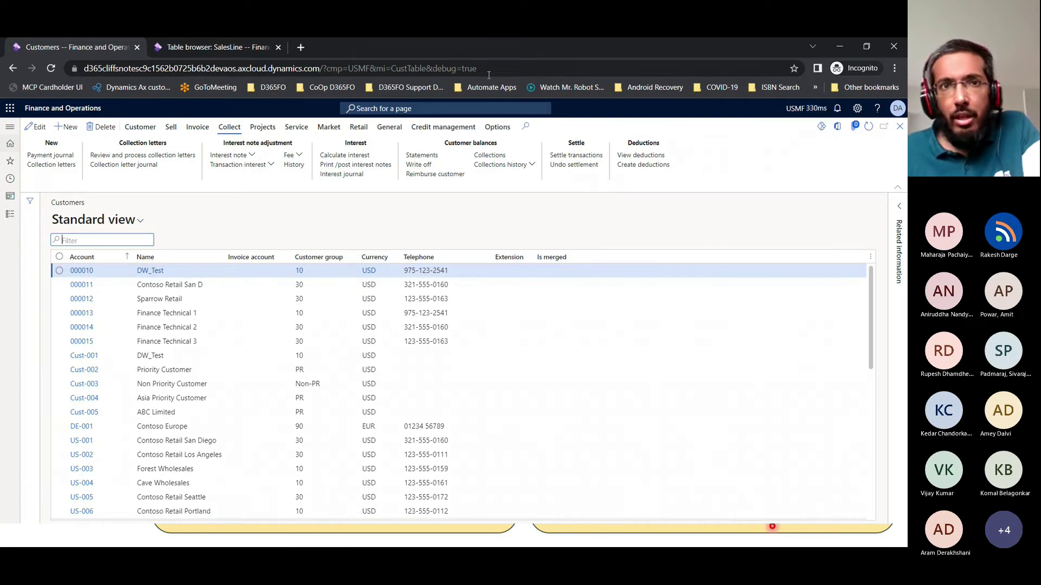
Look over the customer list in debug mode and open All sales orders under Accounts receivable
drag(504, 68, 465, 69)
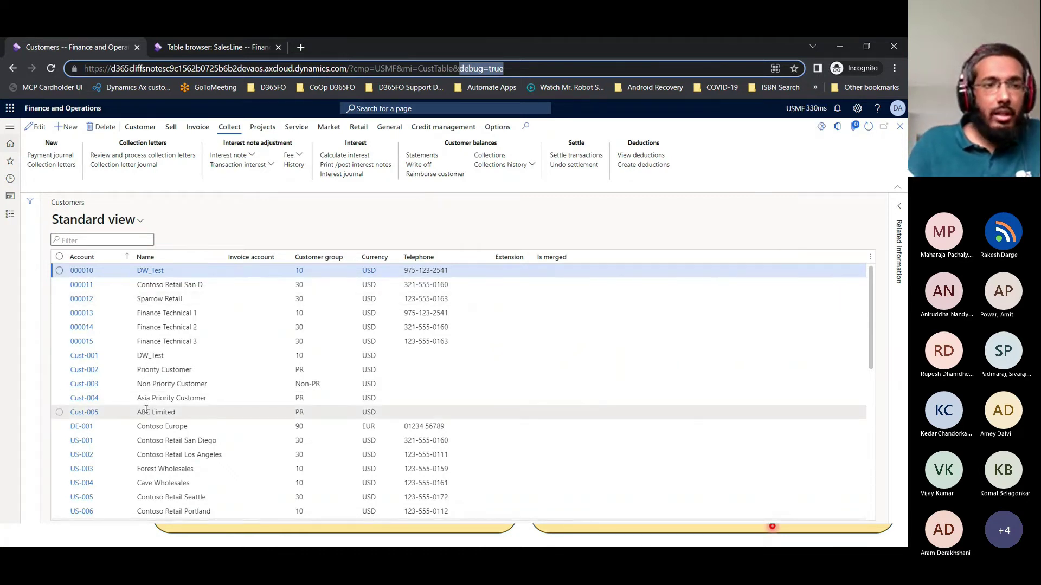
scroll(118, 415, down, 8)
scroll(118, 460, up, 8)
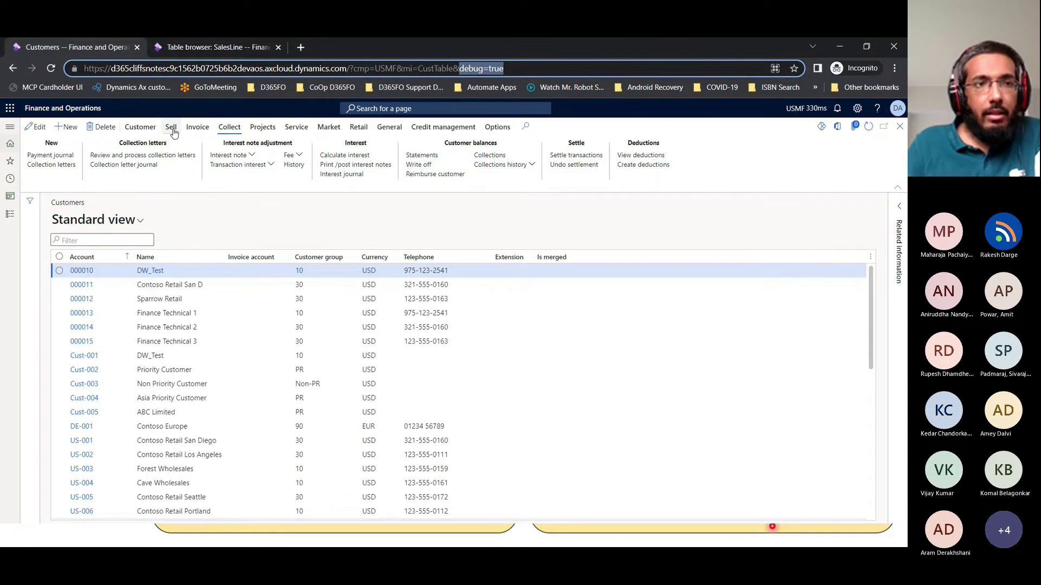
click(10, 214)
click(70, 247)
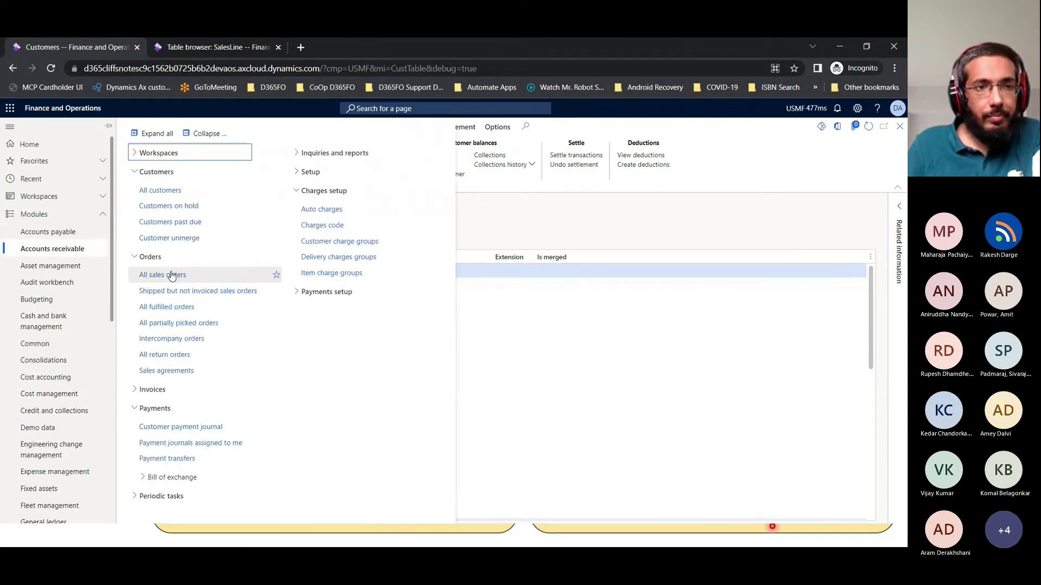
click(171, 276)
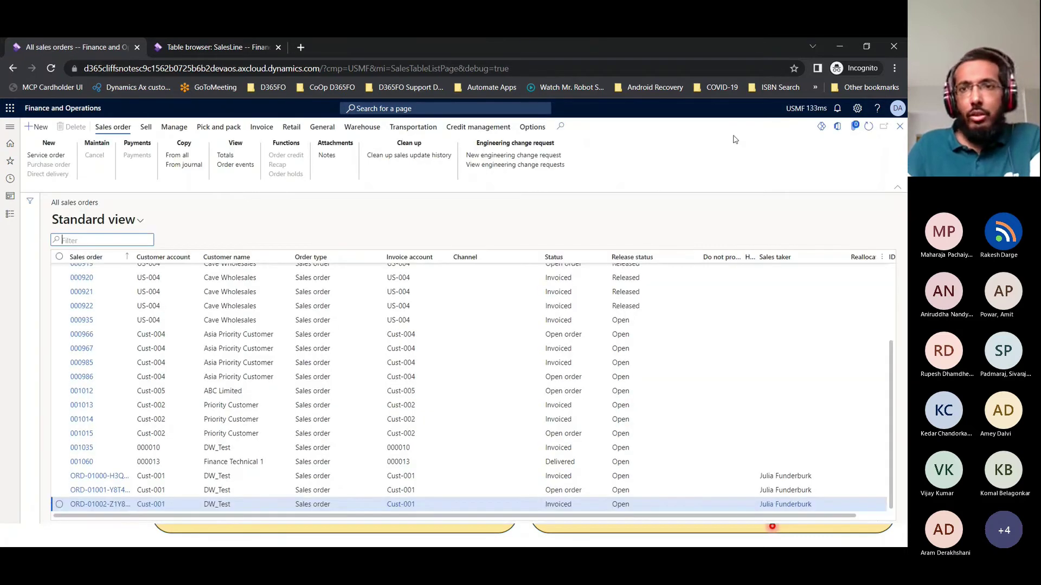
Examine the interaction history, server performance counters and server calls in the page's Performance details, and close them
mouse_move(812, 114)
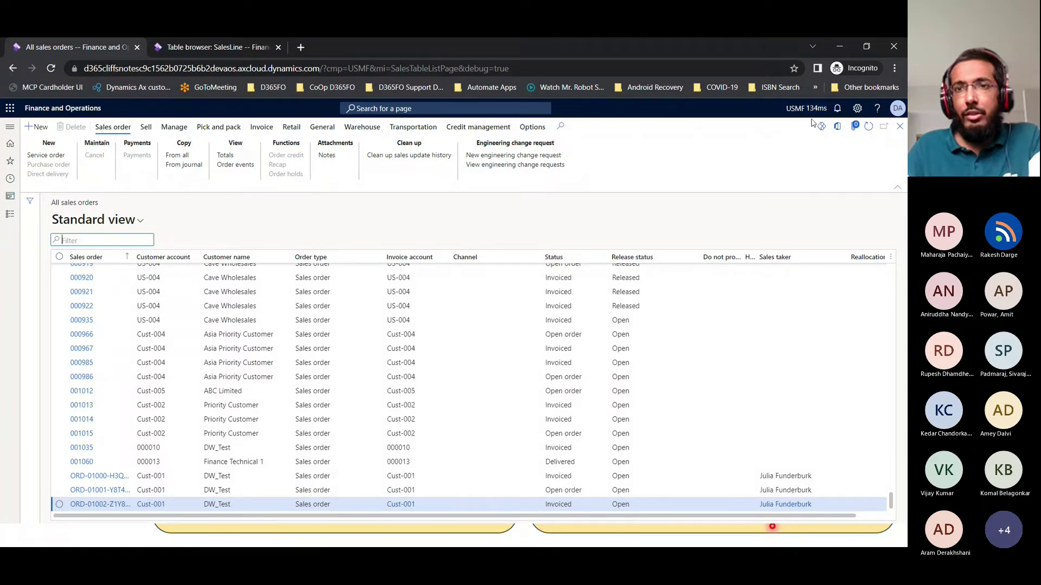
click(817, 114)
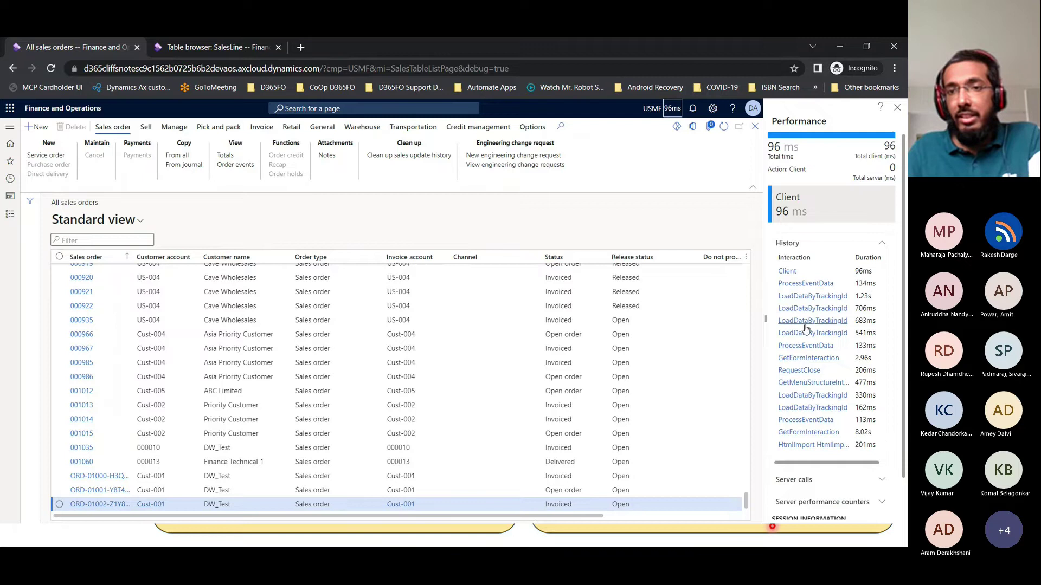
scroll(802, 325, down, 1)
scroll(806, 330, up, 1)
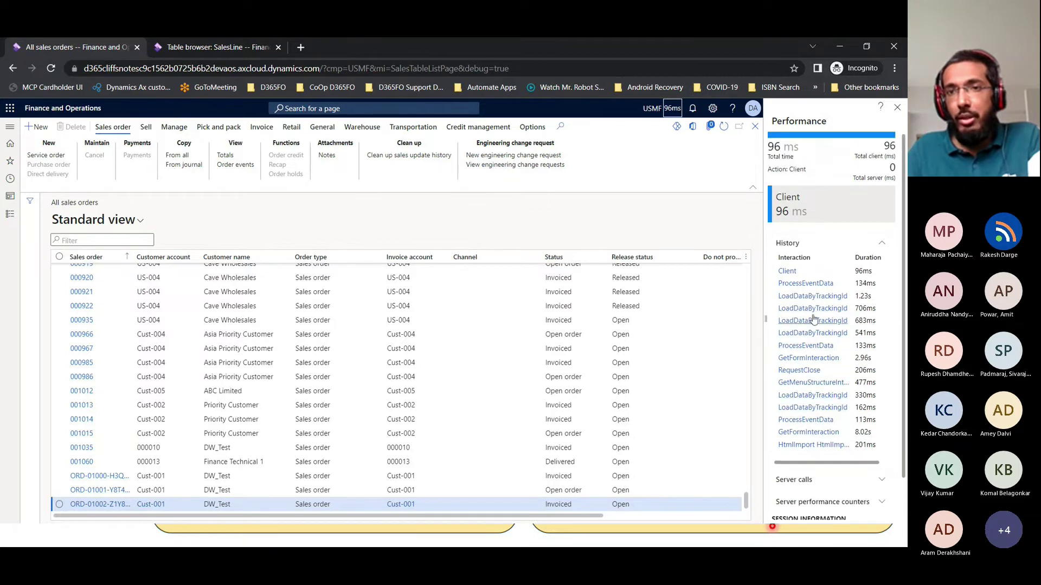
scroll(804, 360, down, 1)
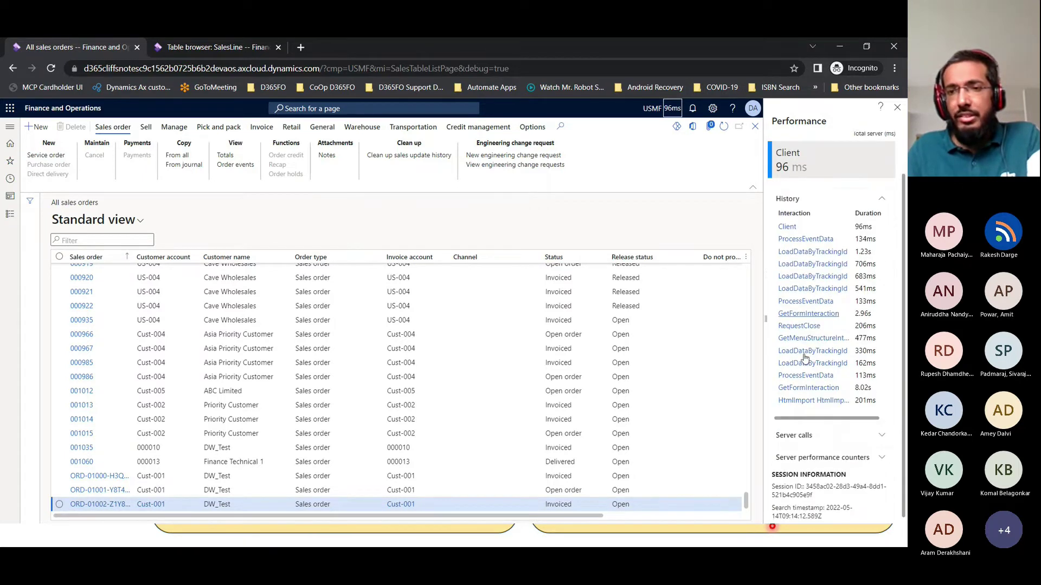
click(882, 460)
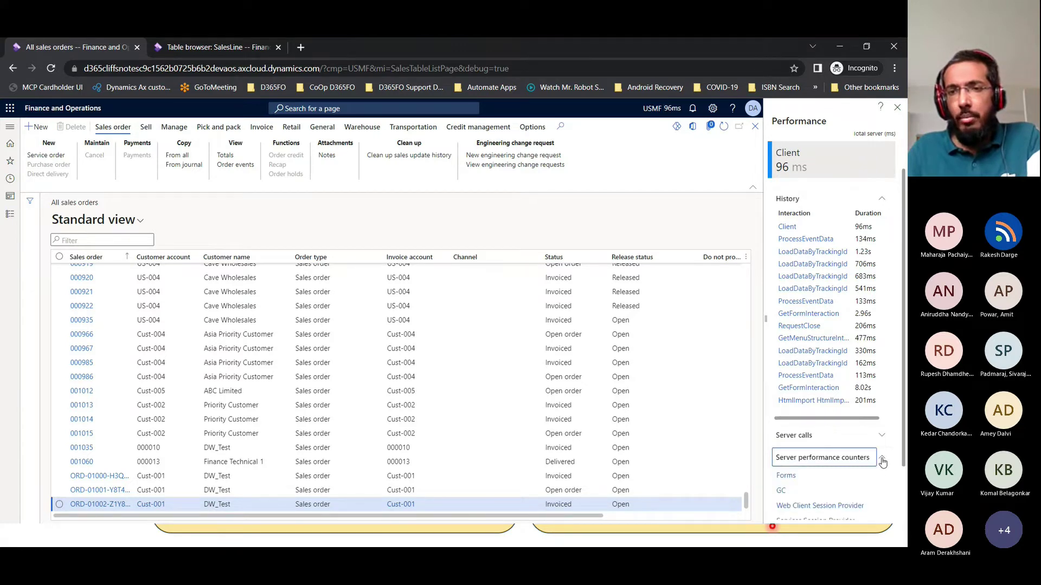
scroll(882, 460, down, 1)
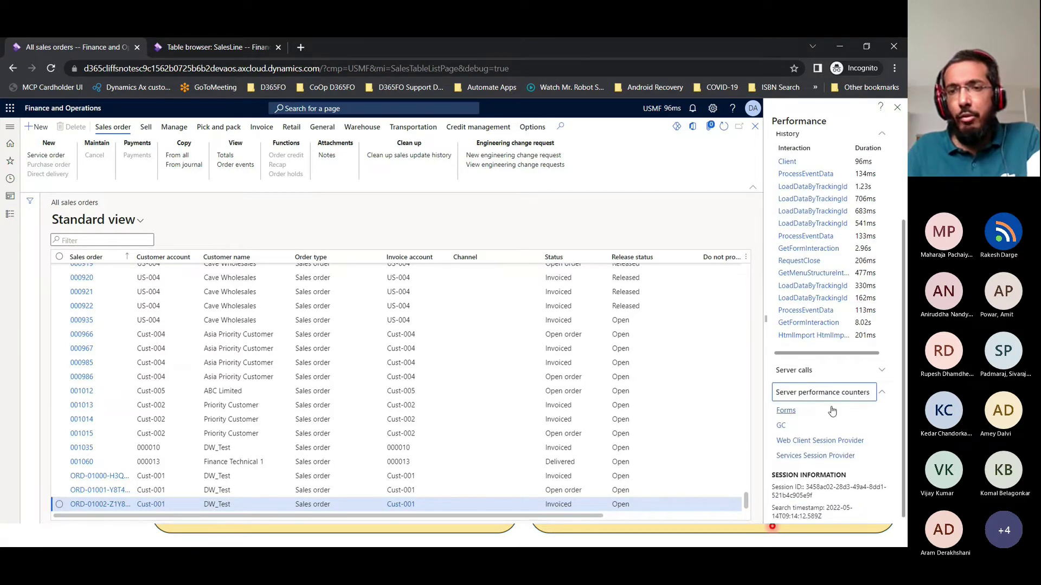
click(881, 396)
click(879, 437)
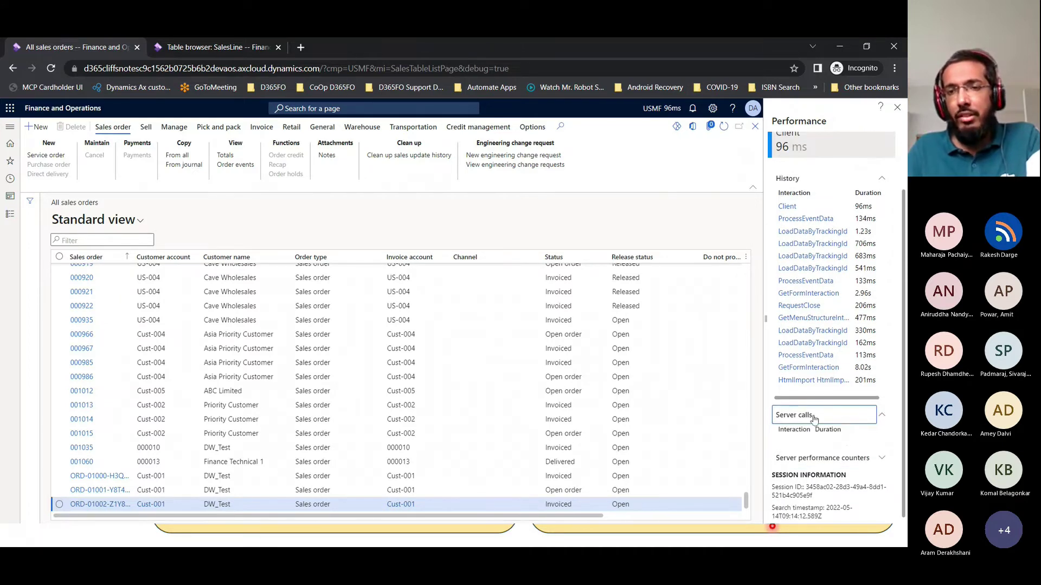
click(881, 432)
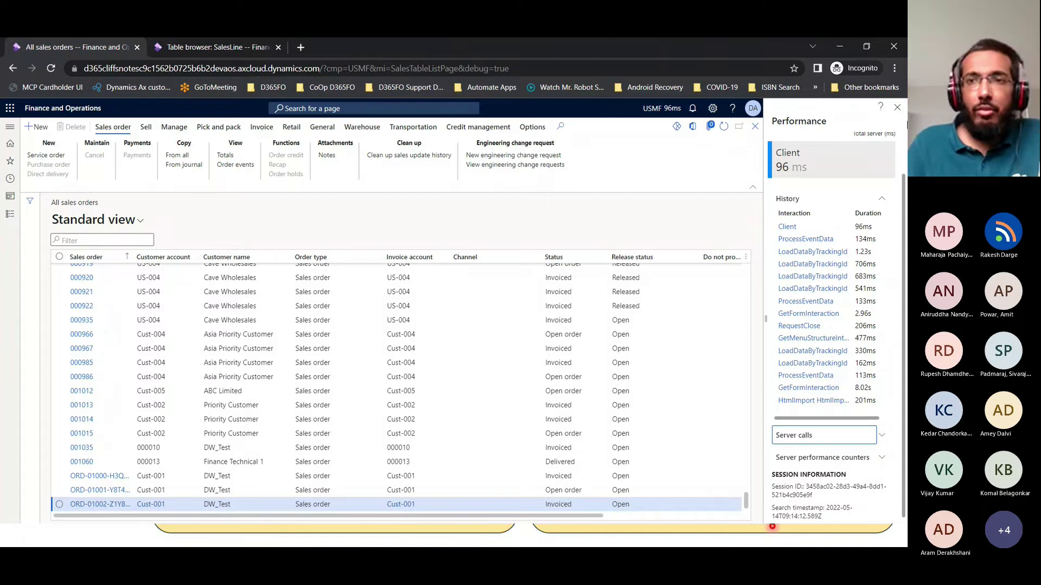
click(897, 107)
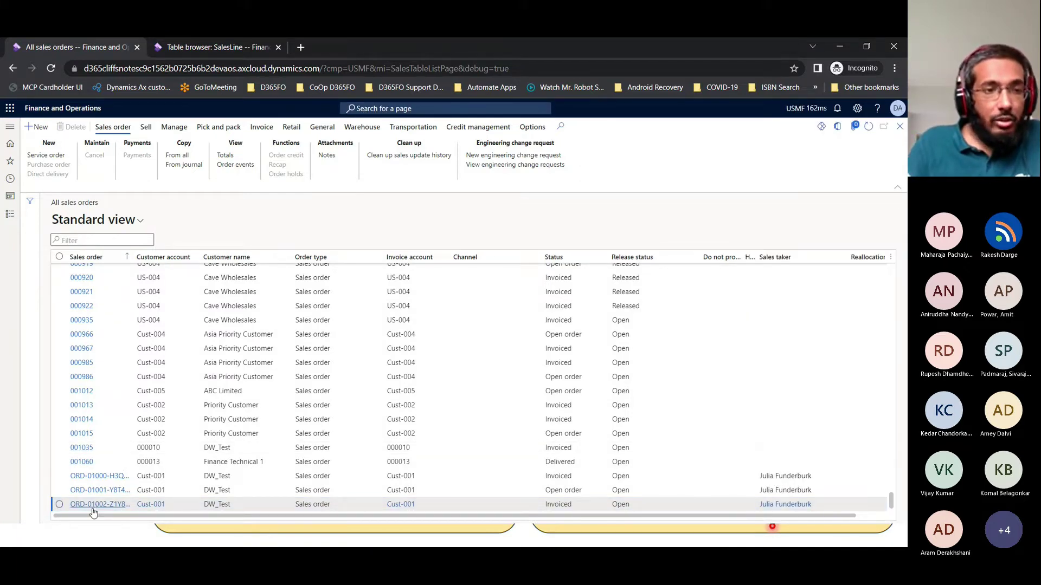
Open the Finance Technical 1 sales order from the list and bring up its Posting invoice form
click(87, 466)
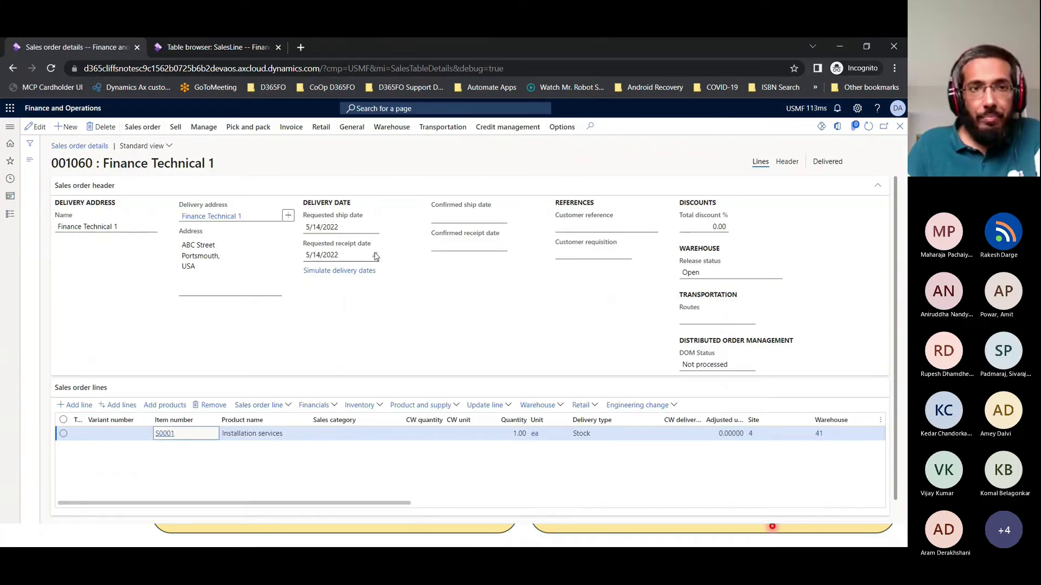
click(292, 128)
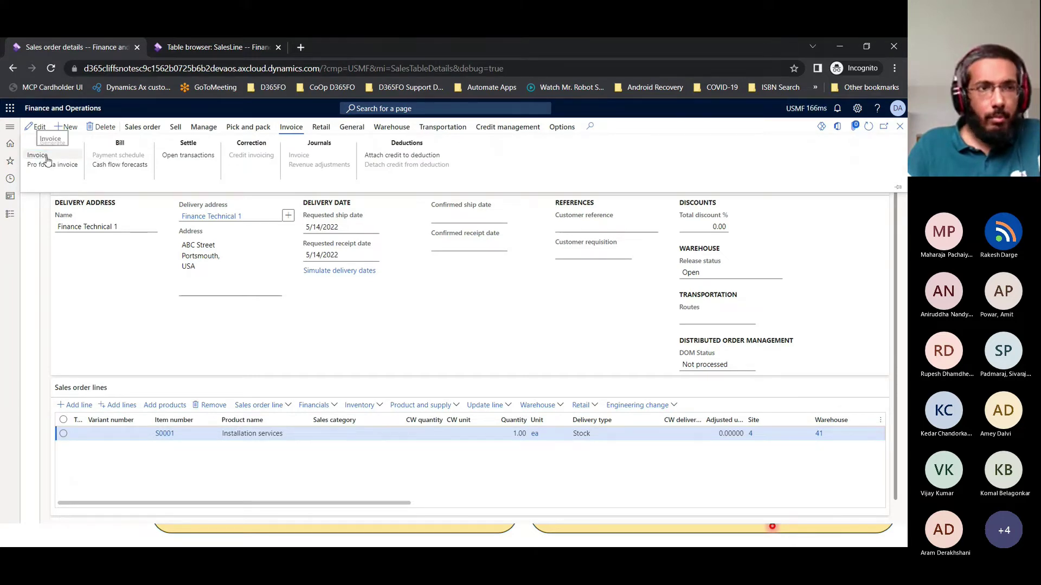
click(289, 192)
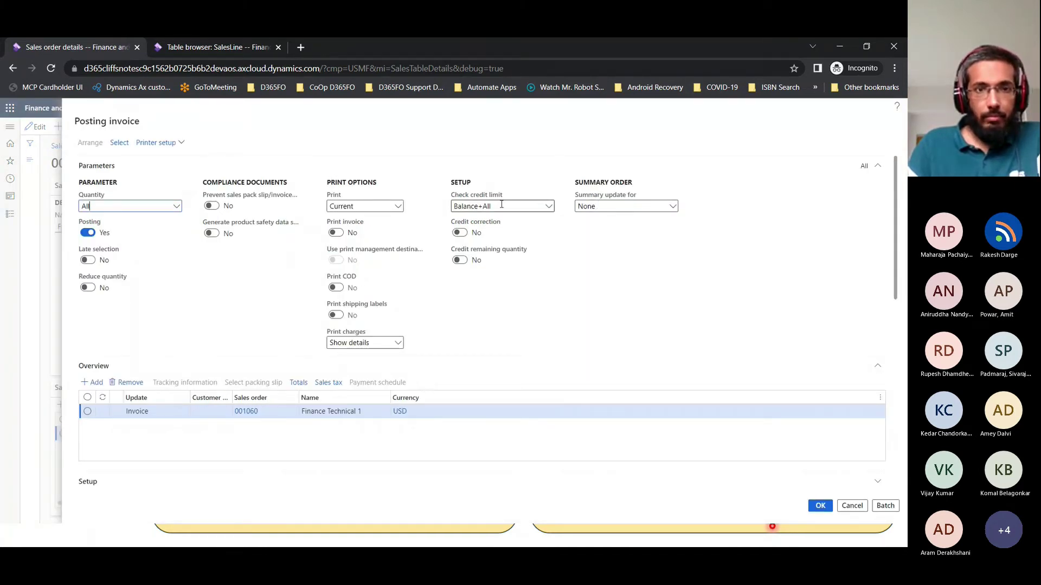
Post the invoice for the Finance Technical 1 sales order with quantity All and confirm the posting
click(820, 506)
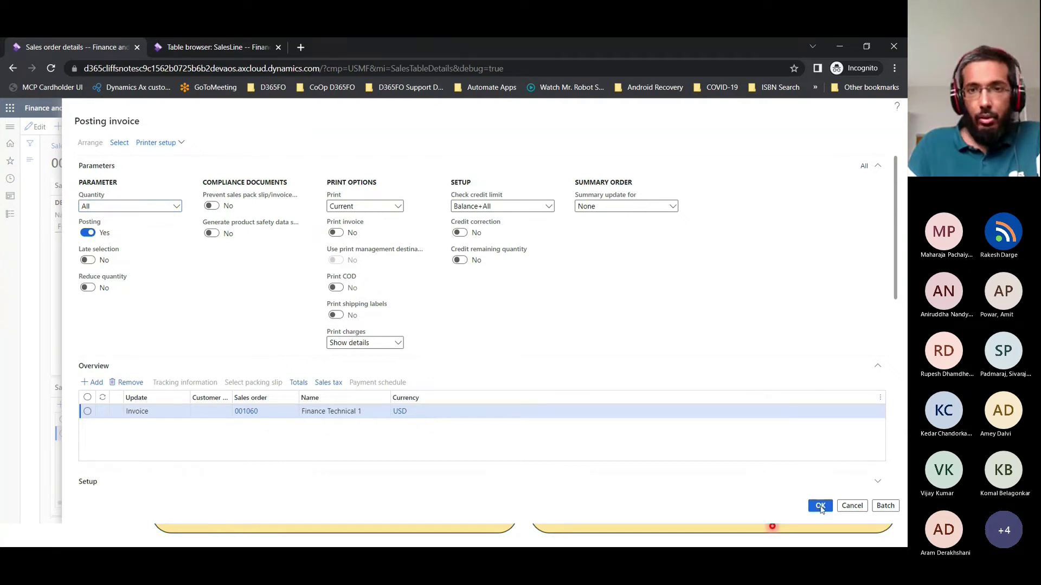
click(550, 299)
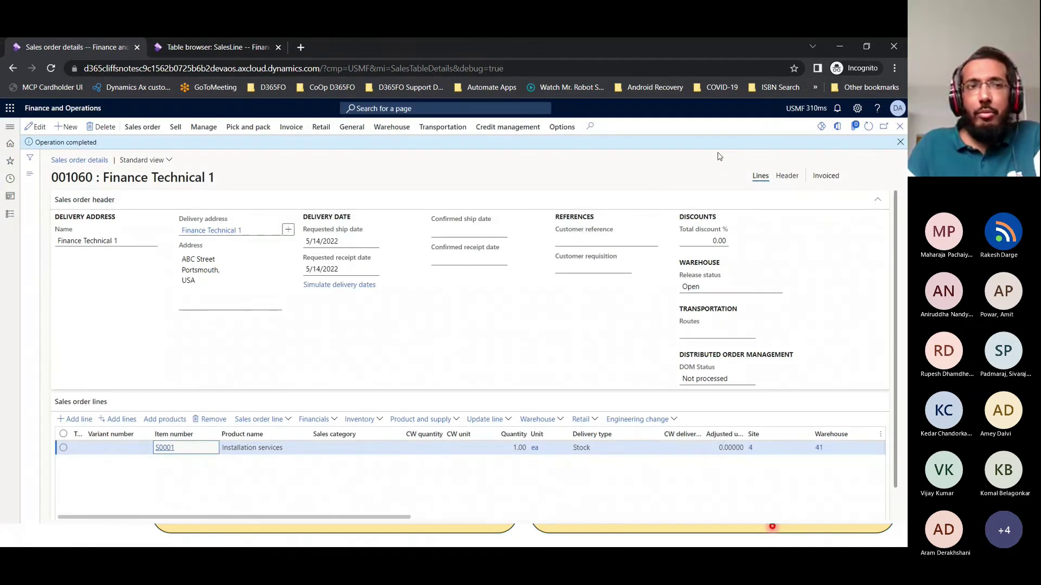
Examine the timing breakdown and interaction history in the sales order page's Performance details, and close them
click(818, 110)
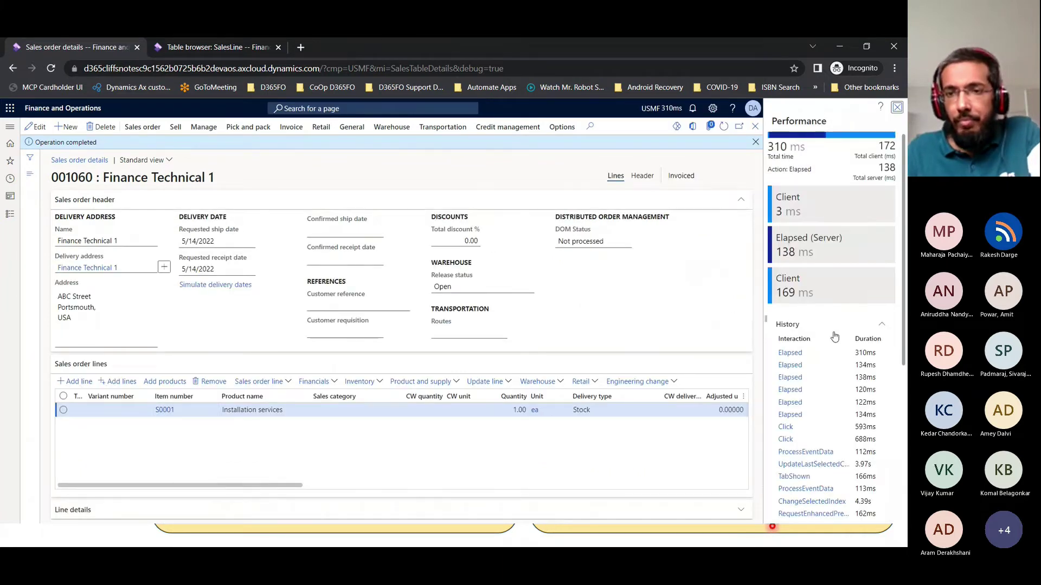
scroll(834, 337, down, 2)
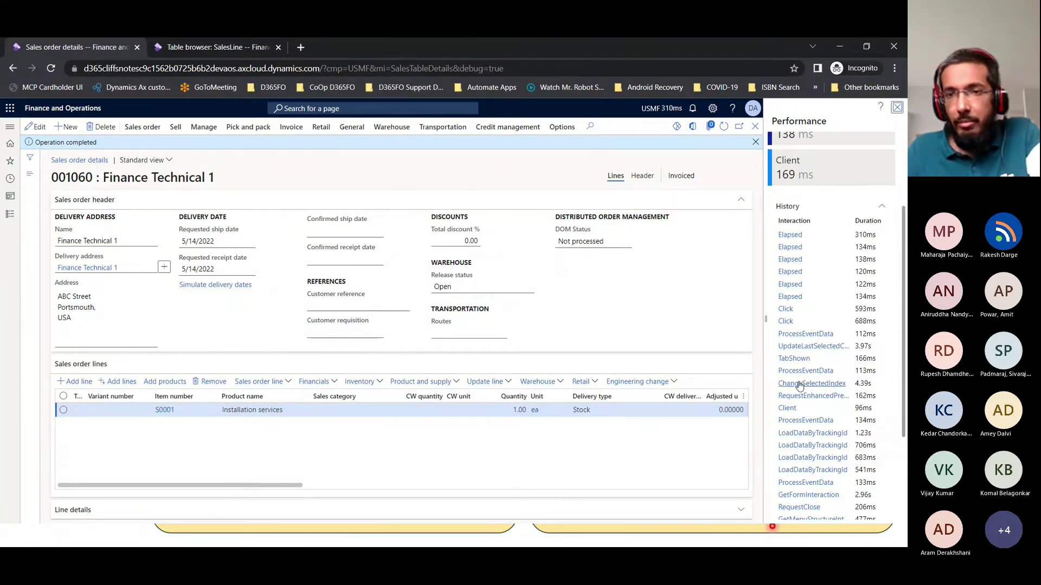
scroll(816, 409, down, 1)
scroll(818, 415, down, 1)
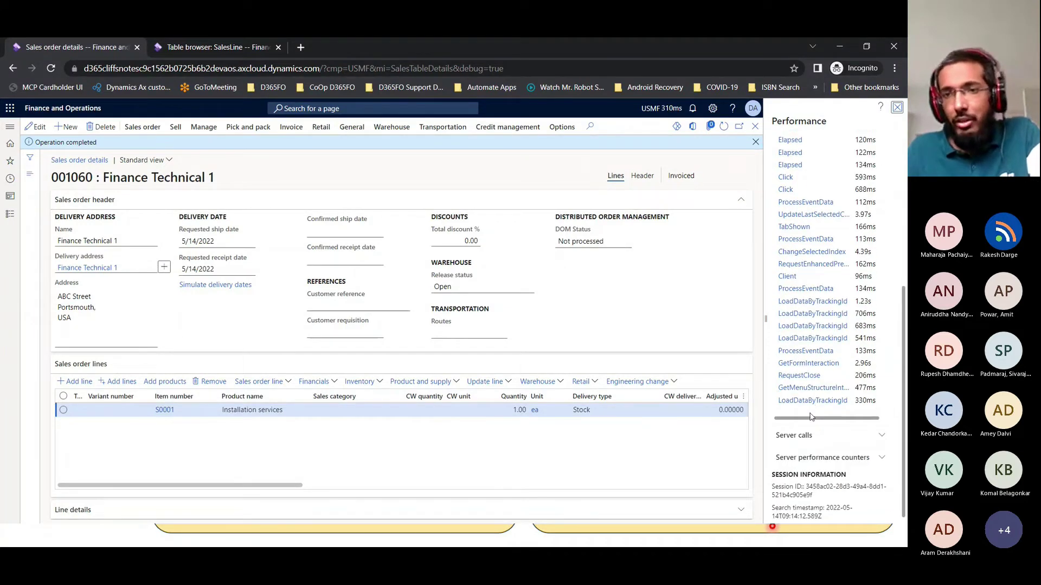
scroll(804, 384, up, 4)
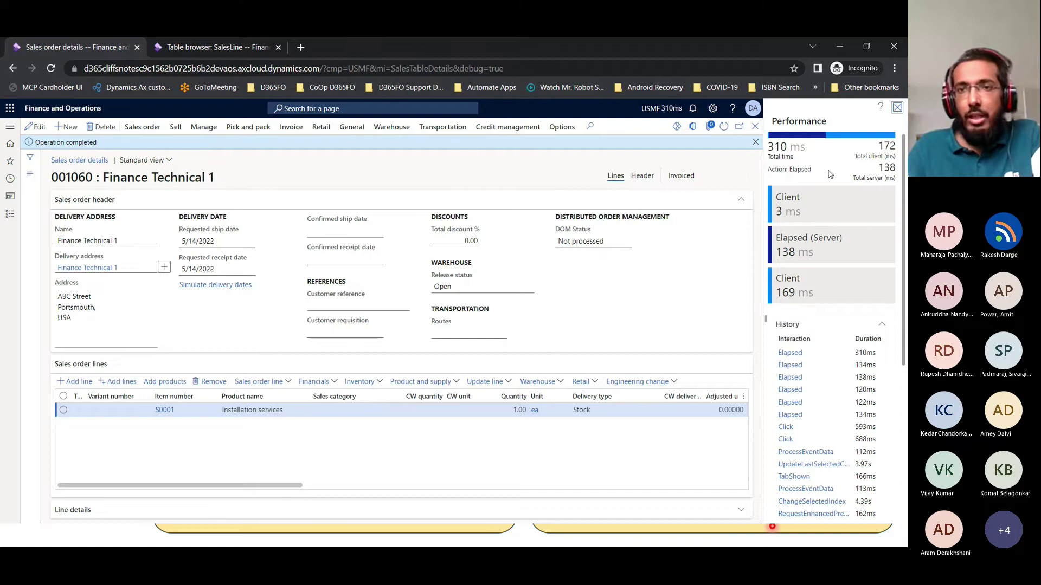
scroll(835, 249, down, 4)
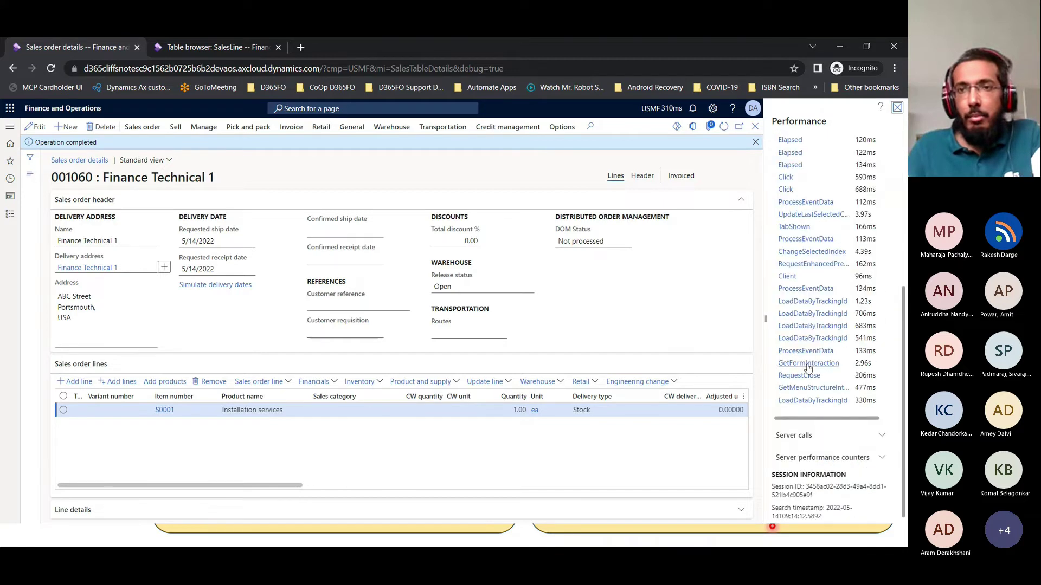
scroll(809, 285, up, 2)
scroll(810, 285, up, 3)
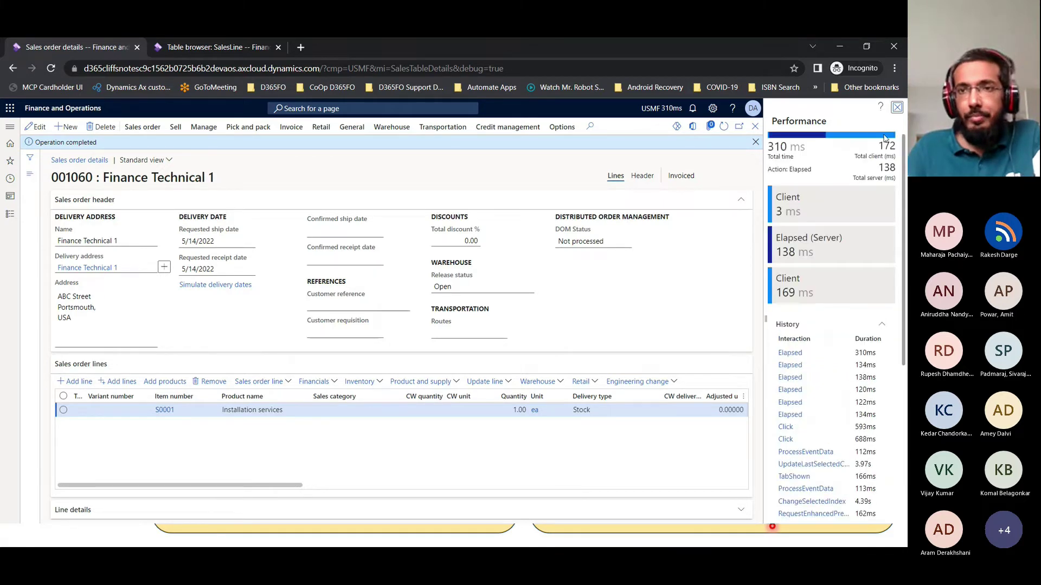
click(897, 108)
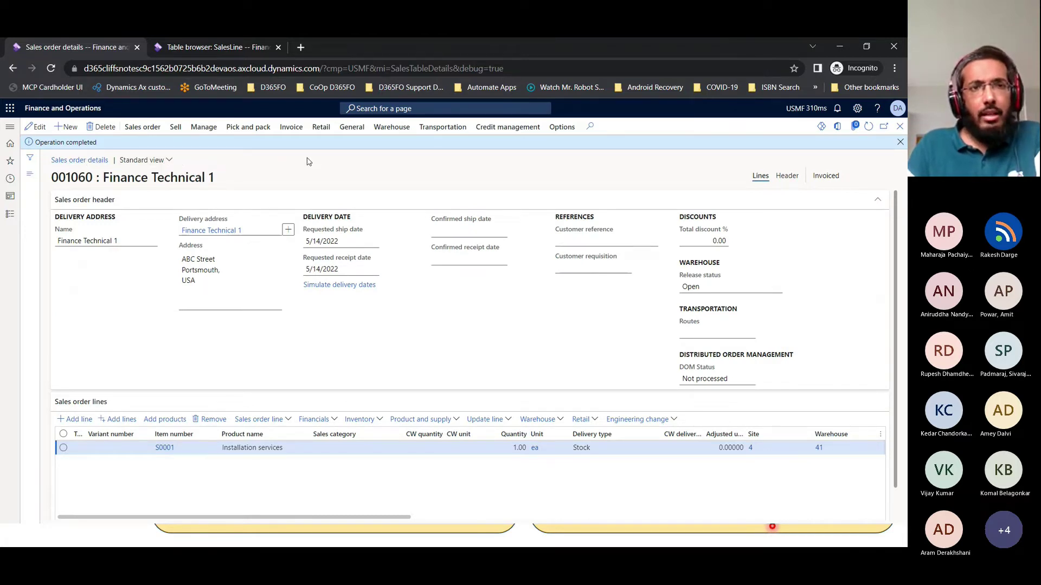
Open the sales order's invoice journal, and load the custinvoicejour table in the table browser in place of salesline
click(291, 127)
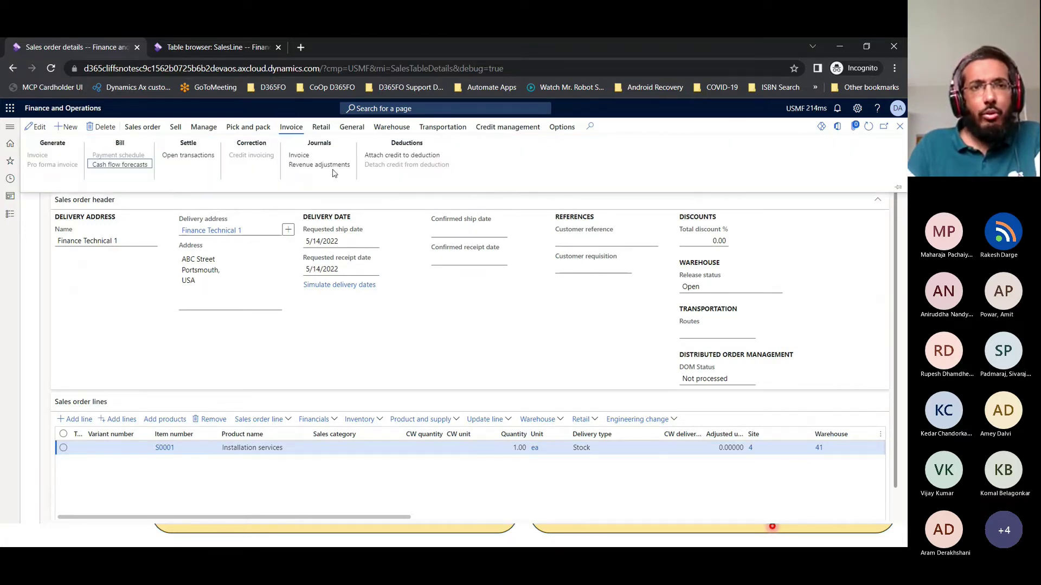
click(299, 155)
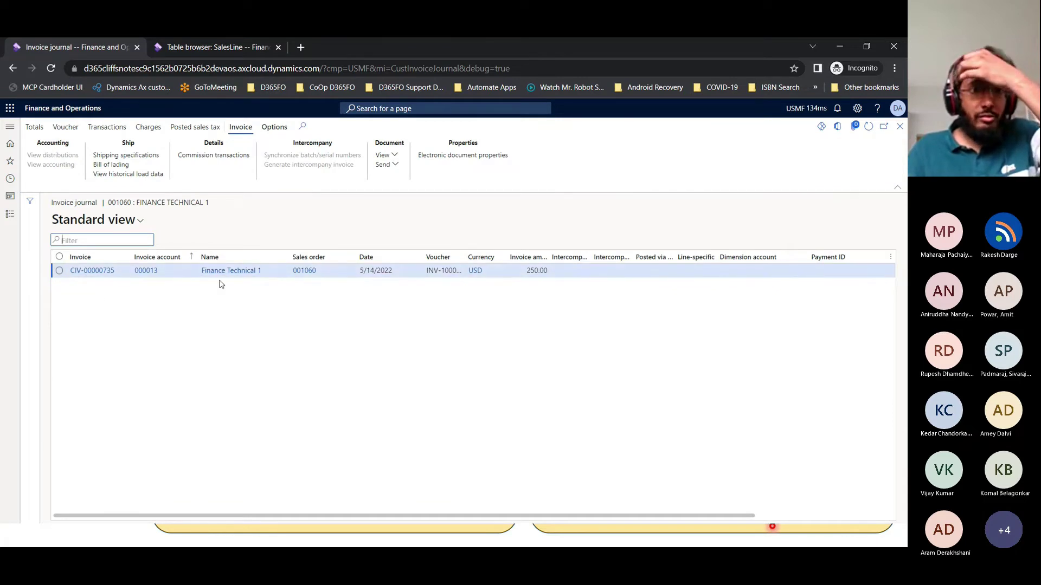
click(211, 47)
click(516, 68)
double_click(542, 68)
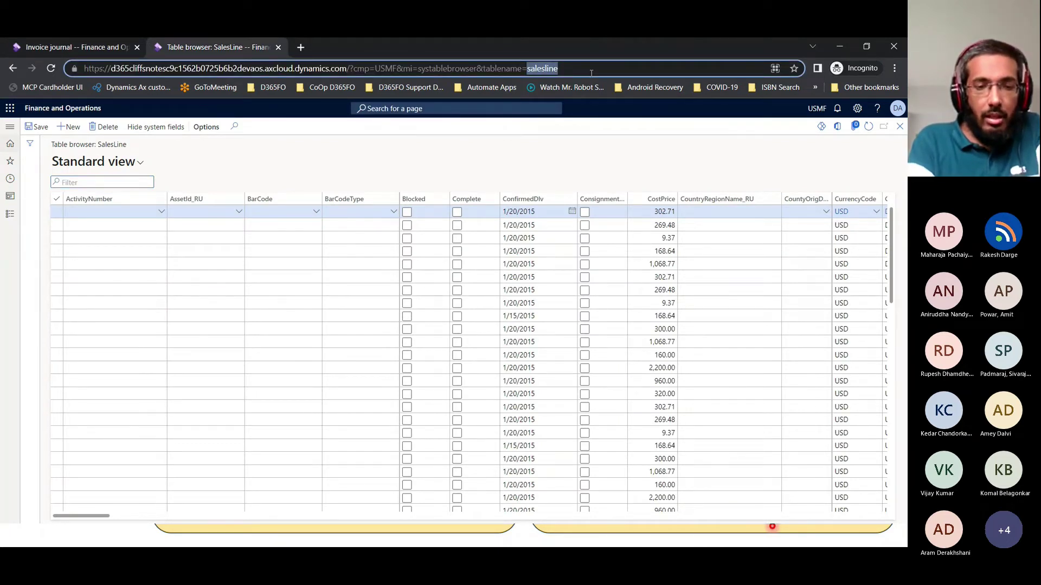
text(custinvoicejopur)
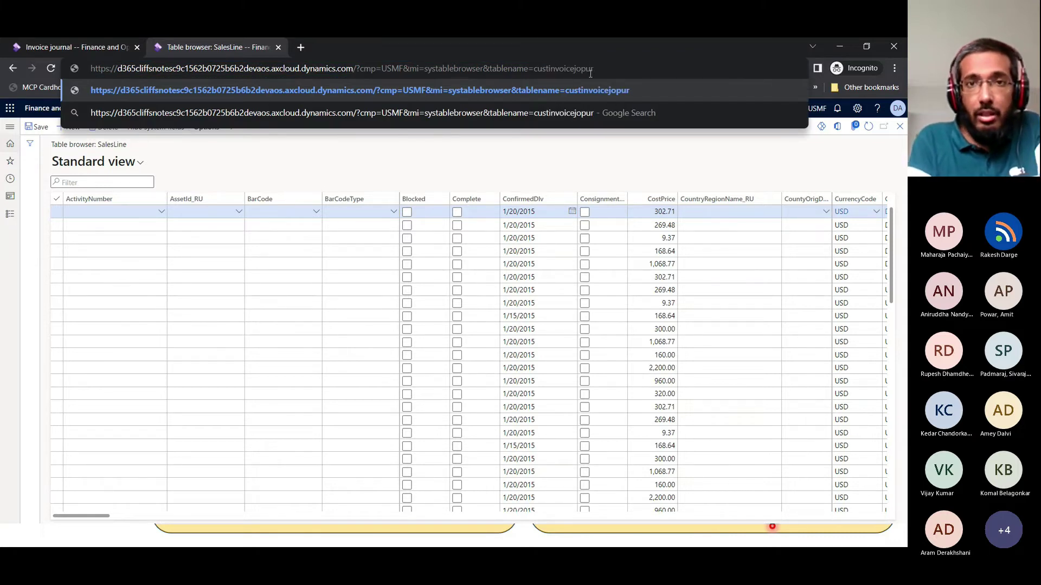
key(BackSpace)
key(BackSpace)
key(BackSpace)
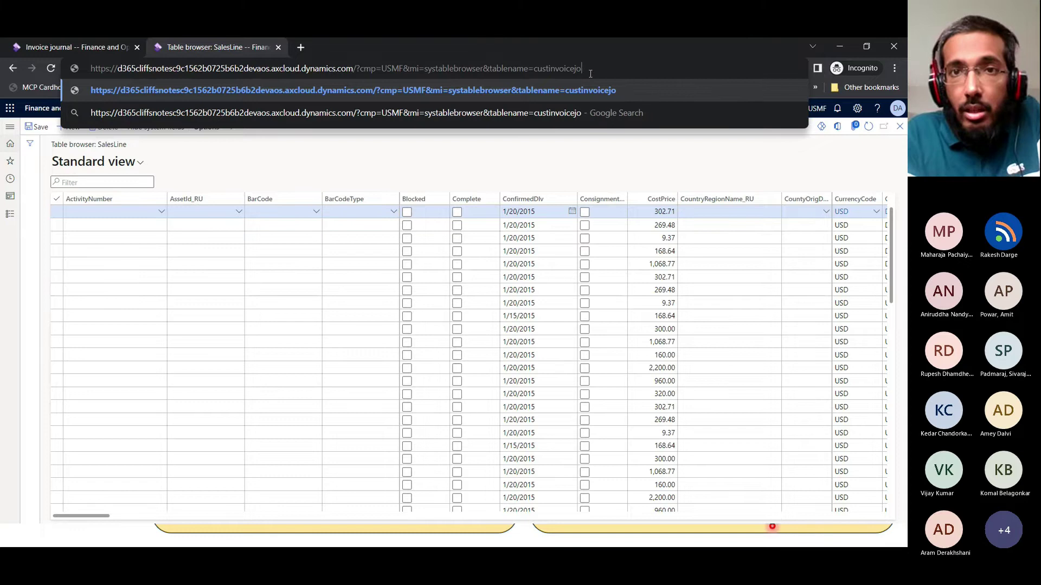
text(ur)
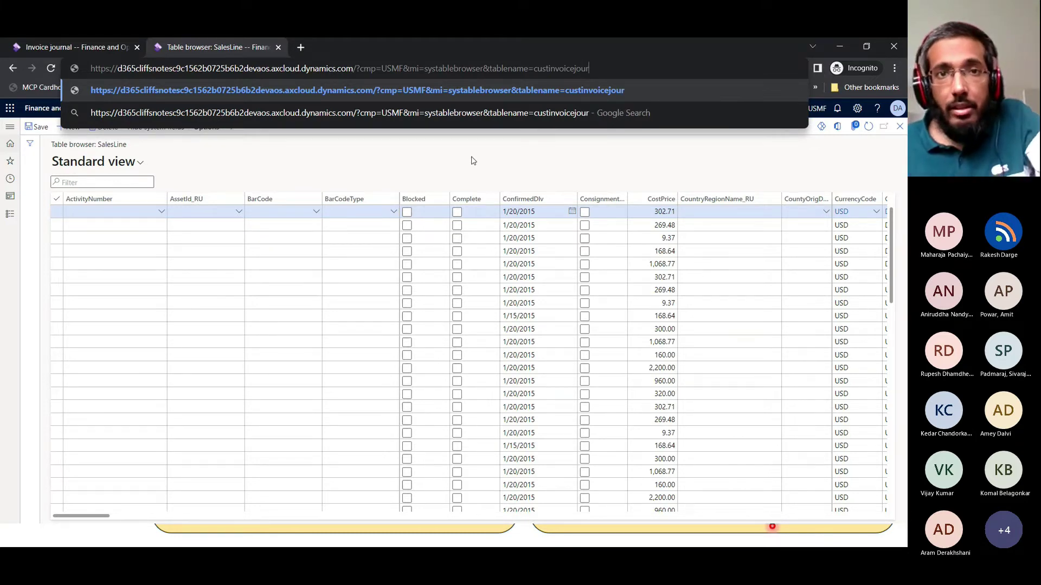
key(Return)
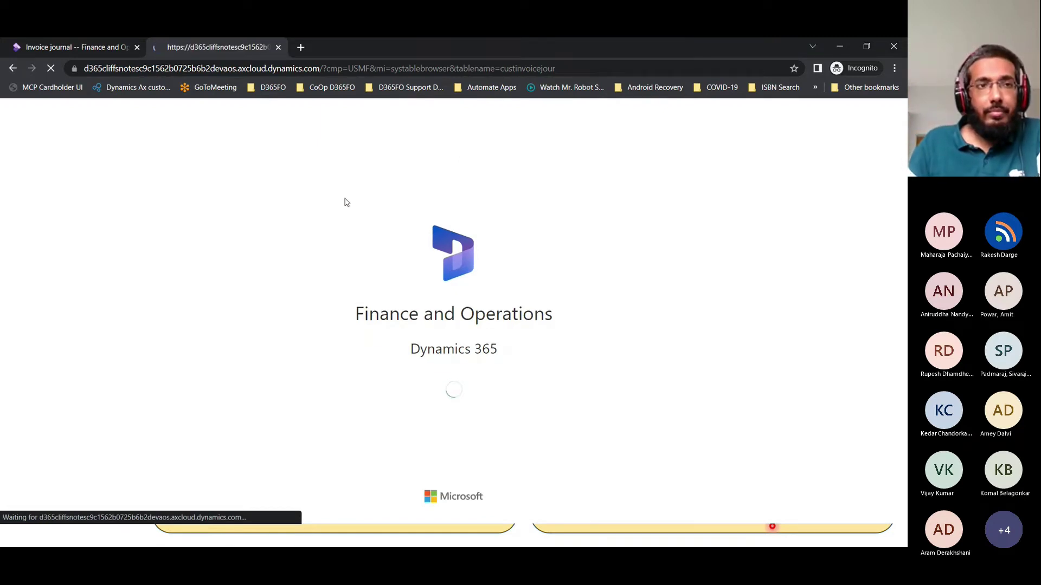
Copy the invoice number from the invoice journal, filter CustInvoiceJour by it on InvoiceId, and look over the record's fields
click(44, 45)
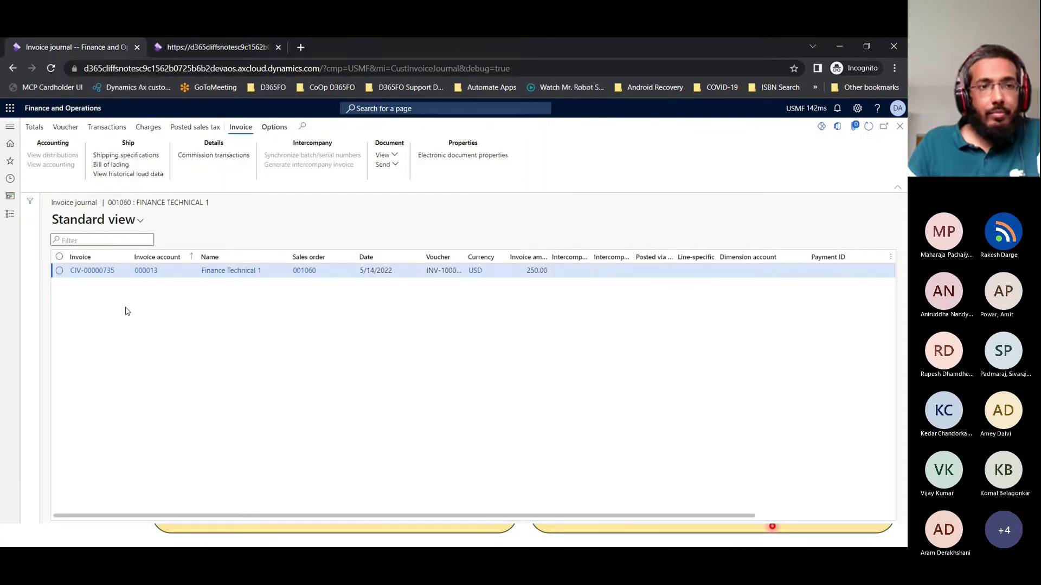
click(120, 273)
key(ctrl+c)
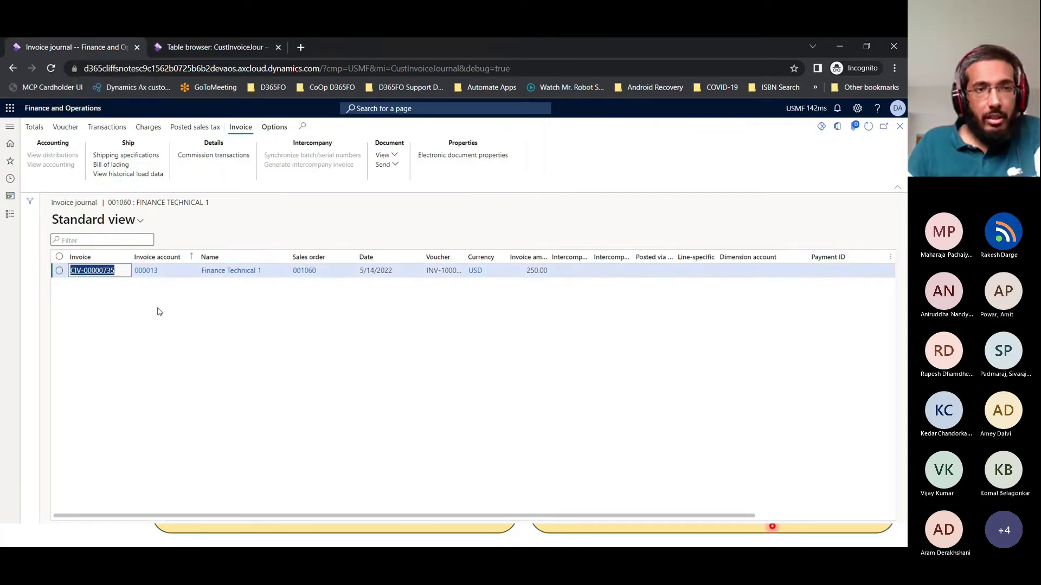
click(214, 48)
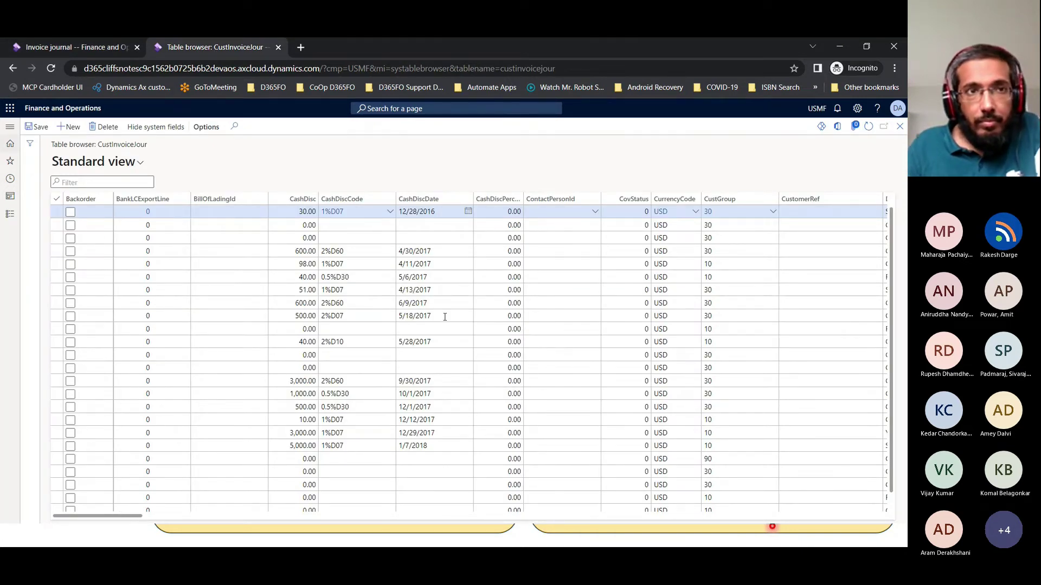
scroll(380, 380, right, 5)
drag(119, 517, 346, 516)
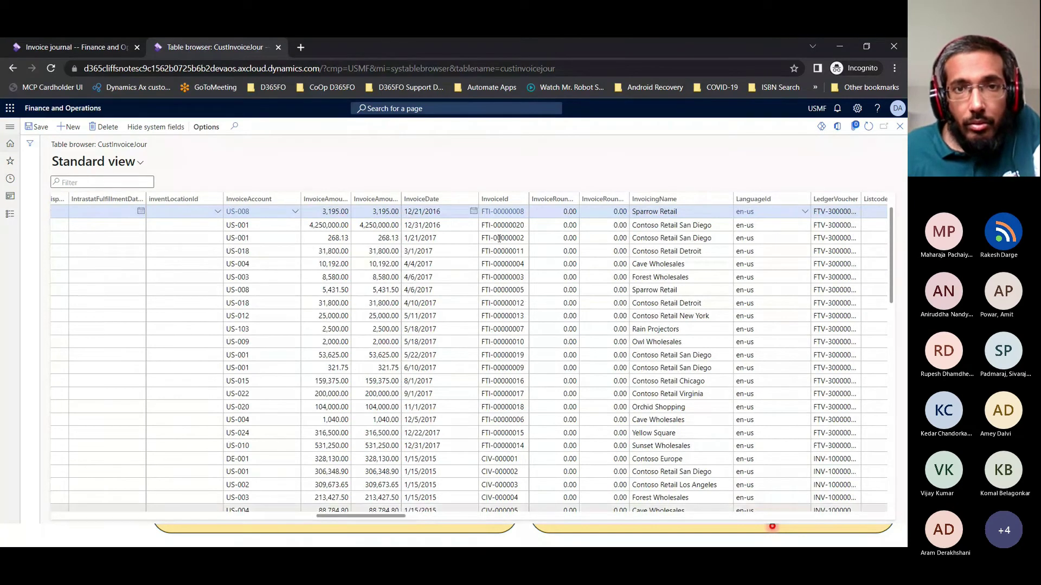
click(511, 200)
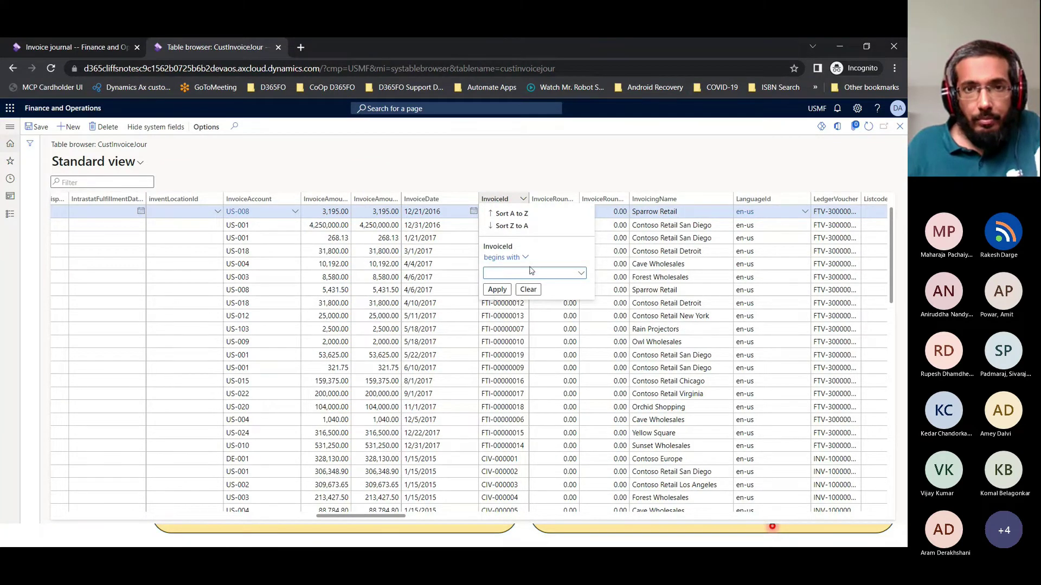
key(ctrl+v)
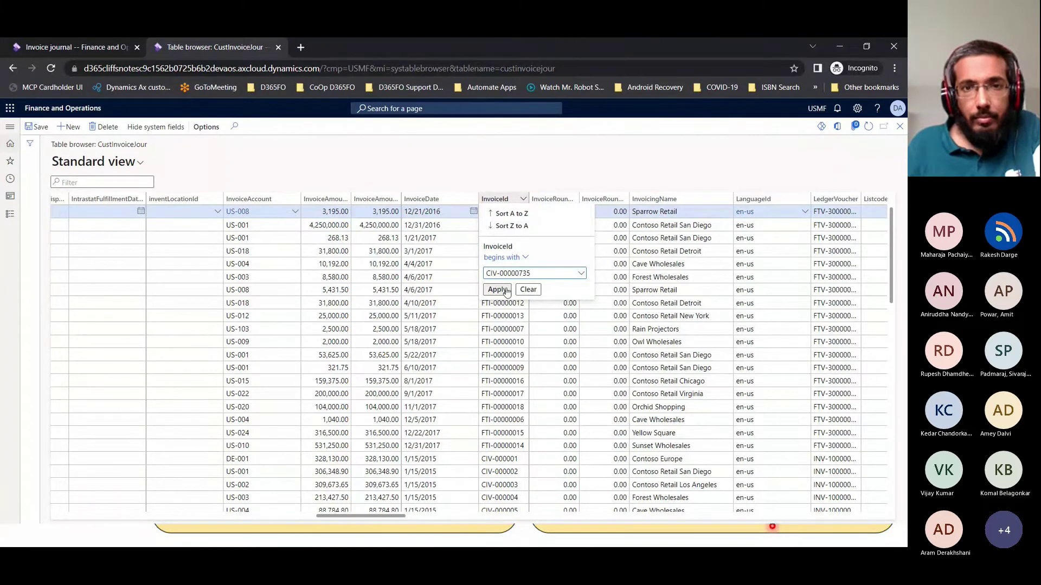
click(505, 290)
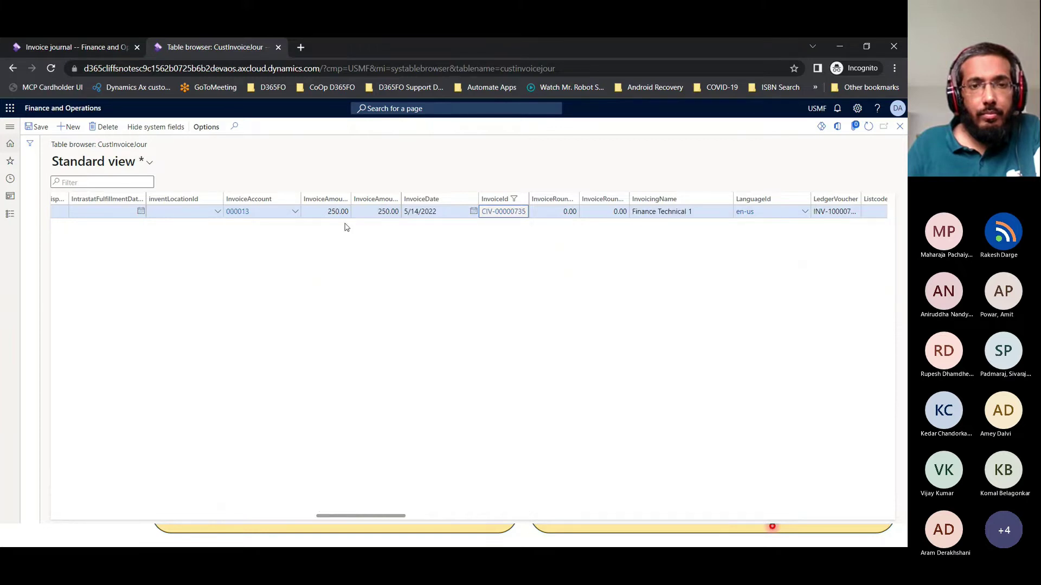
scroll(339, 497, right, 3)
scroll(312, 500, left, 10)
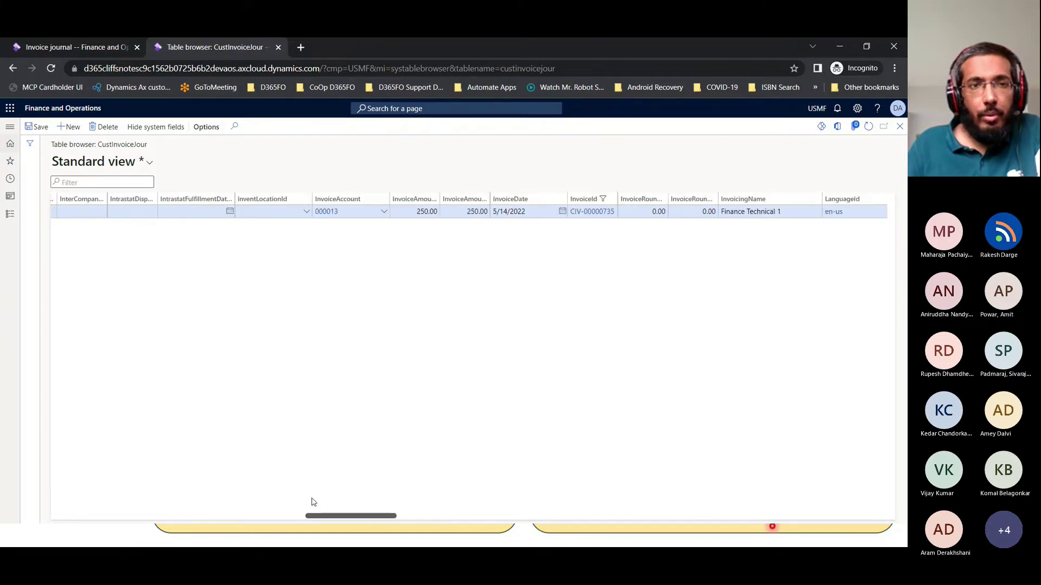
drag(180, 498, 79, 496)
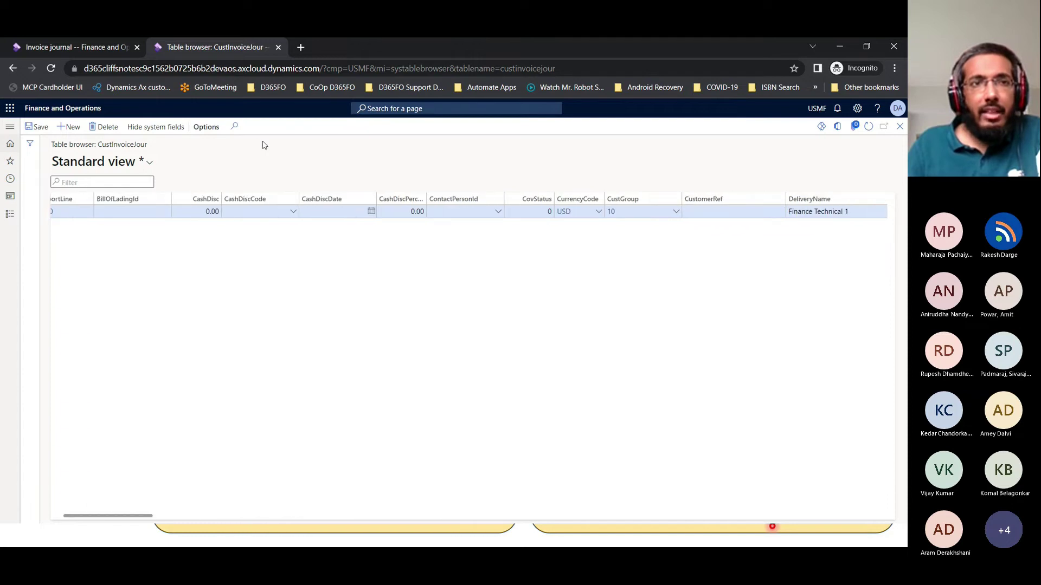
Duplicate the CustInvoiceJour table browser page and select invoicejour in the copy's address for replacement
right_click(223, 48)
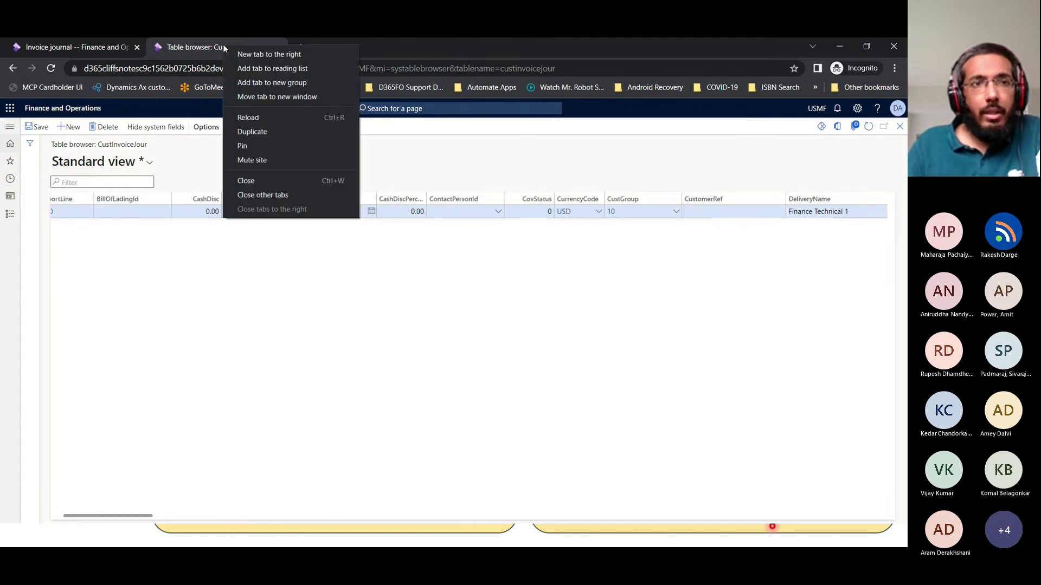
click(260, 133)
click(558, 67)
click(558, 67)
drag(588, 68, 541, 63)
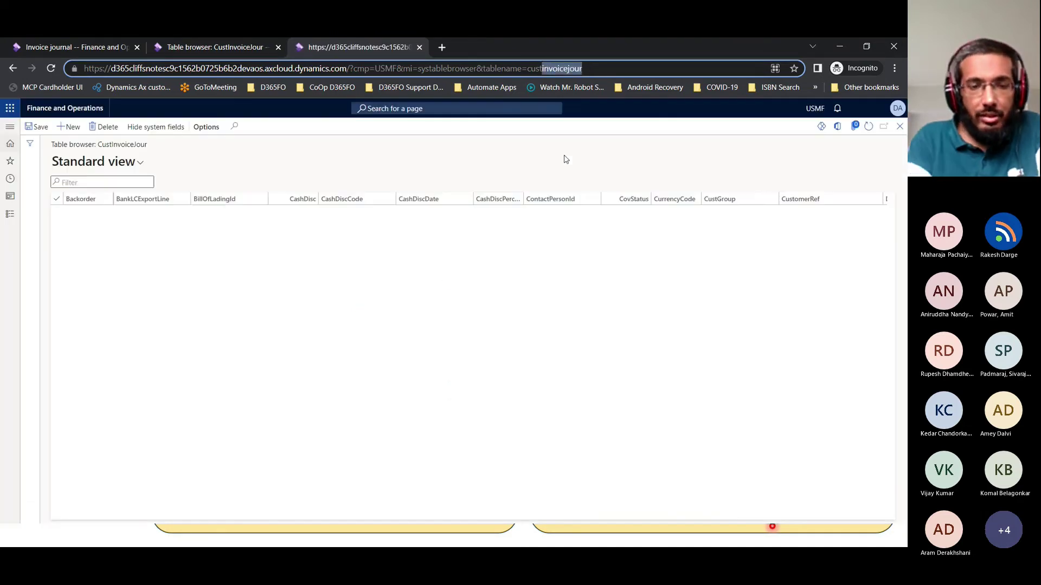
Load the custTrans table in the table browser by changing the table name in the CustInvoiceJour page's URL
text(T)
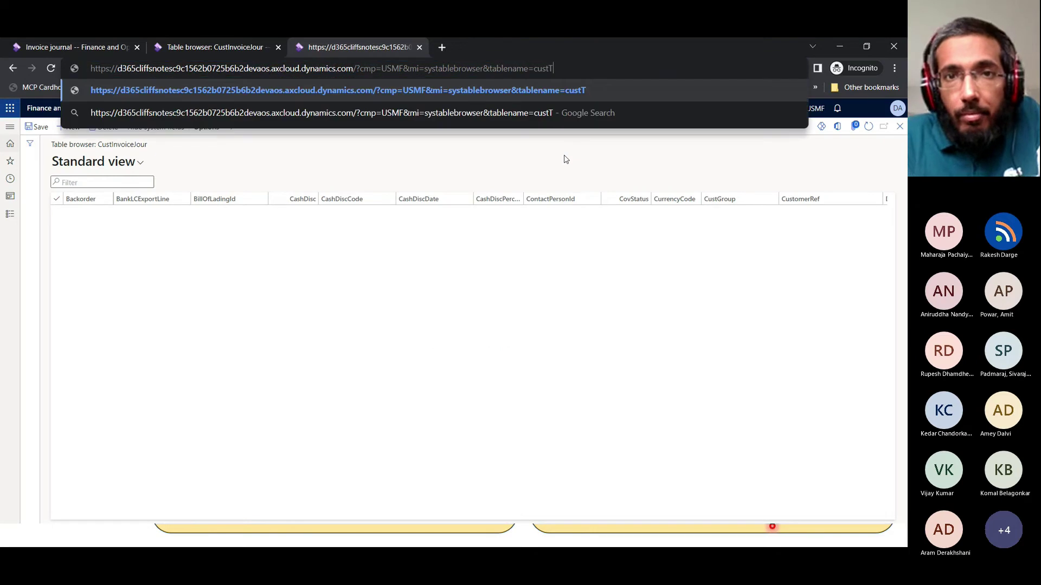
text(rans)
key(Return)
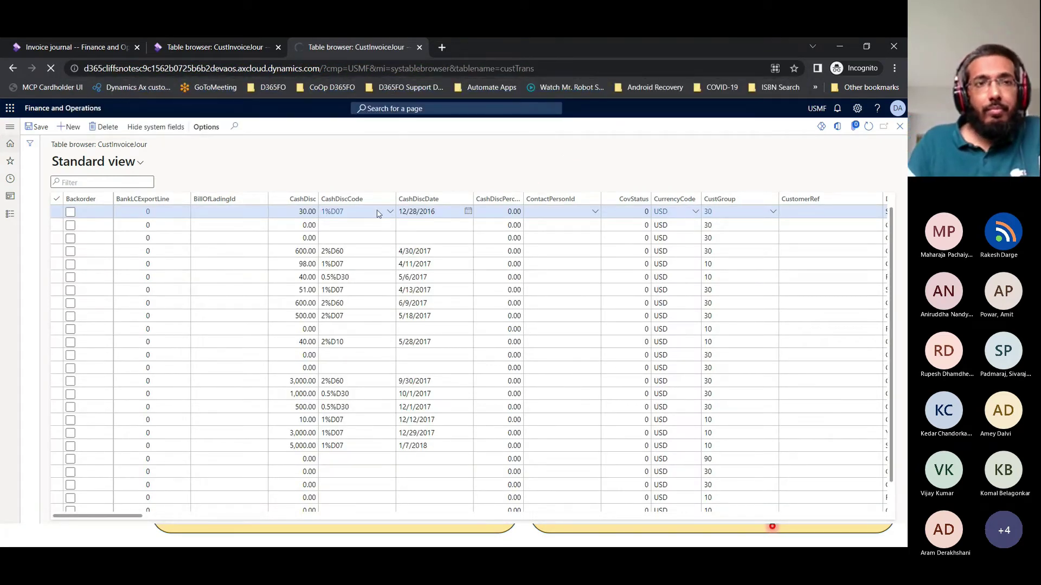
click(209, 47)
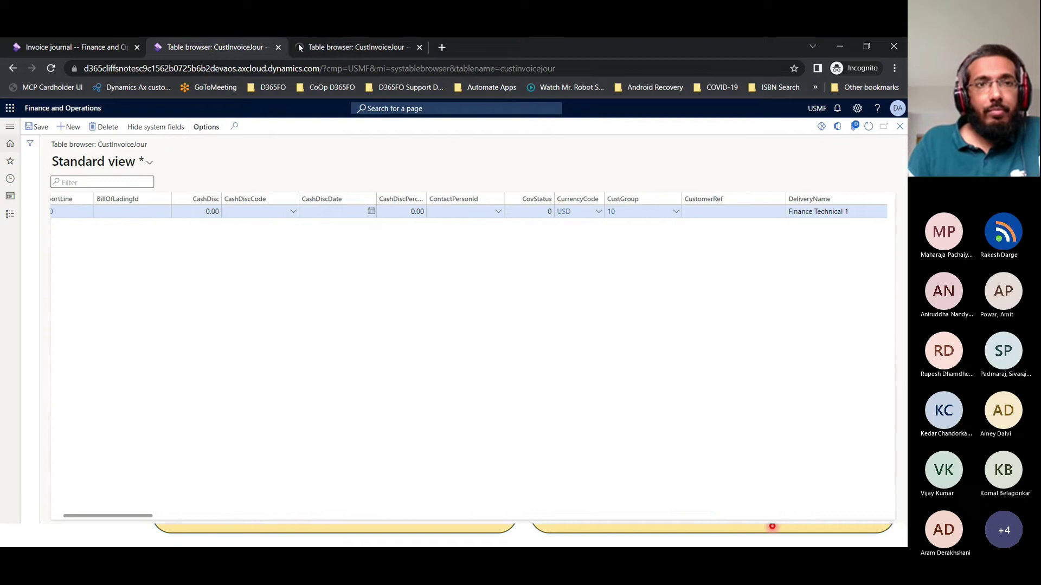
click(354, 46)
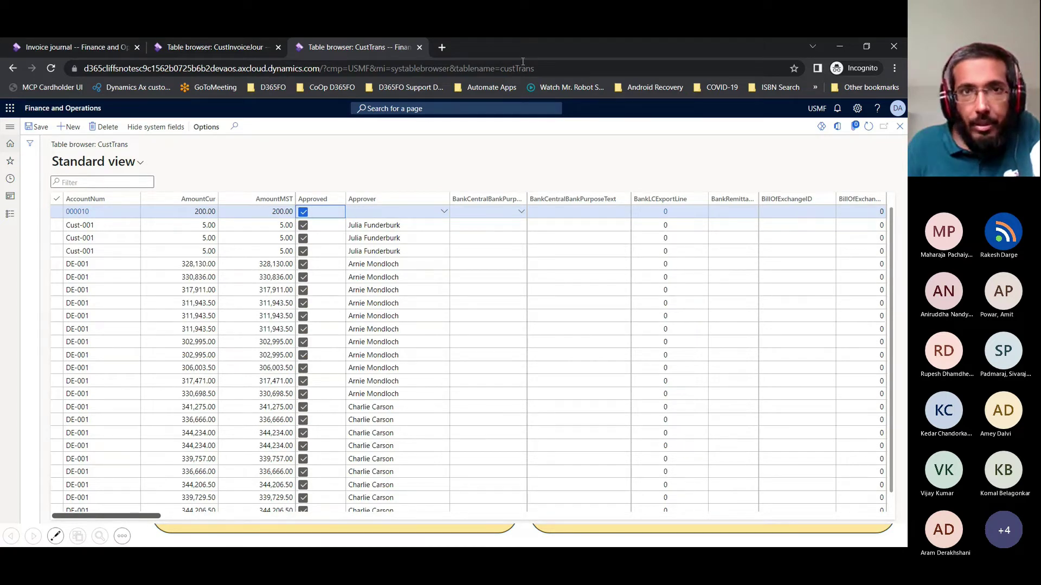
Filter the CustTrans table's Invoice column to values that begin with the copied invoice number
scroll(237, 292, down, 5)
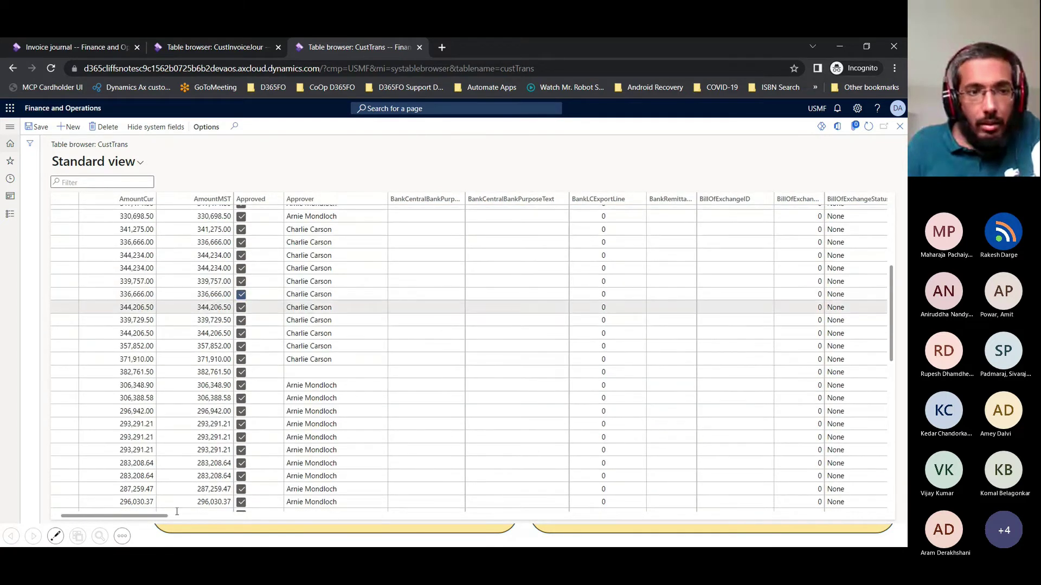
drag(156, 519, 467, 503)
scroll(417, 202, up, 10)
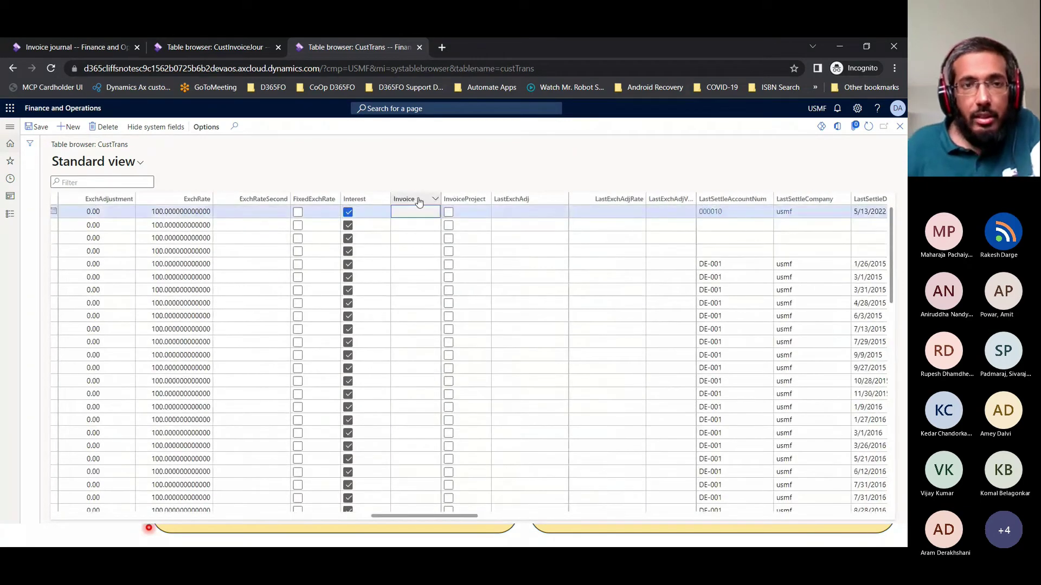
click(419, 202)
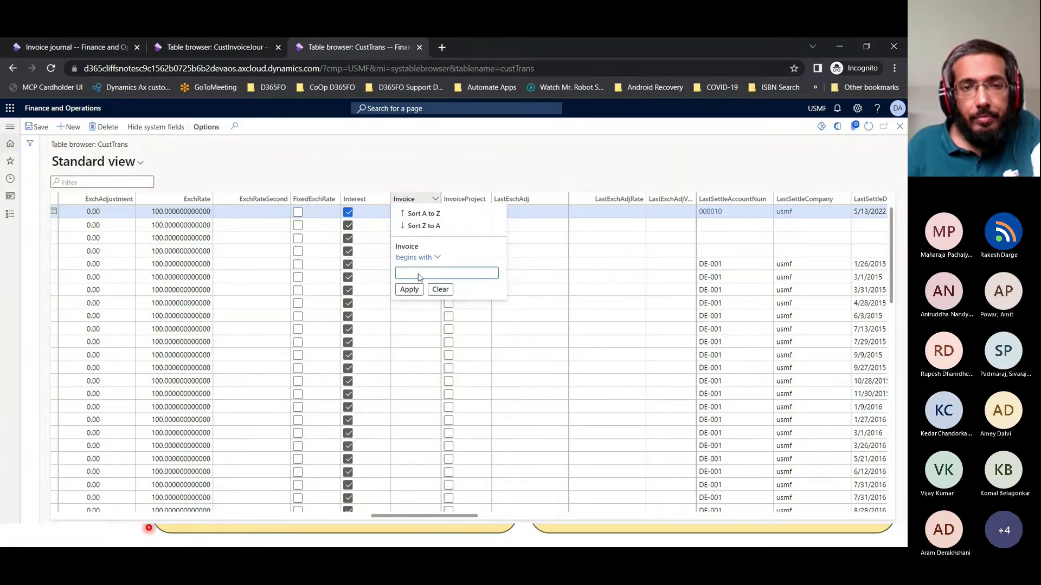
key(ctrl+v)
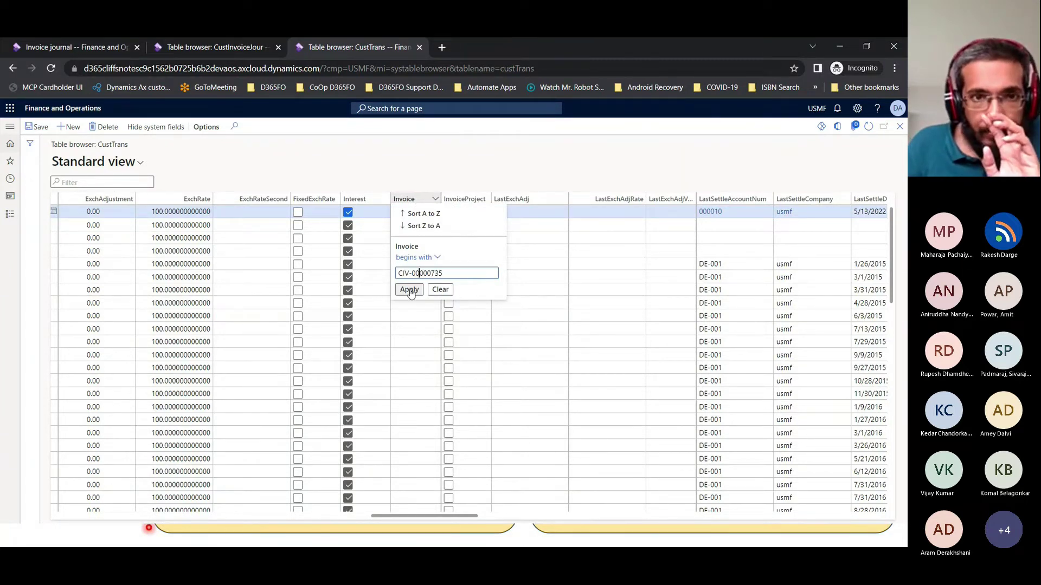
key(Escape)
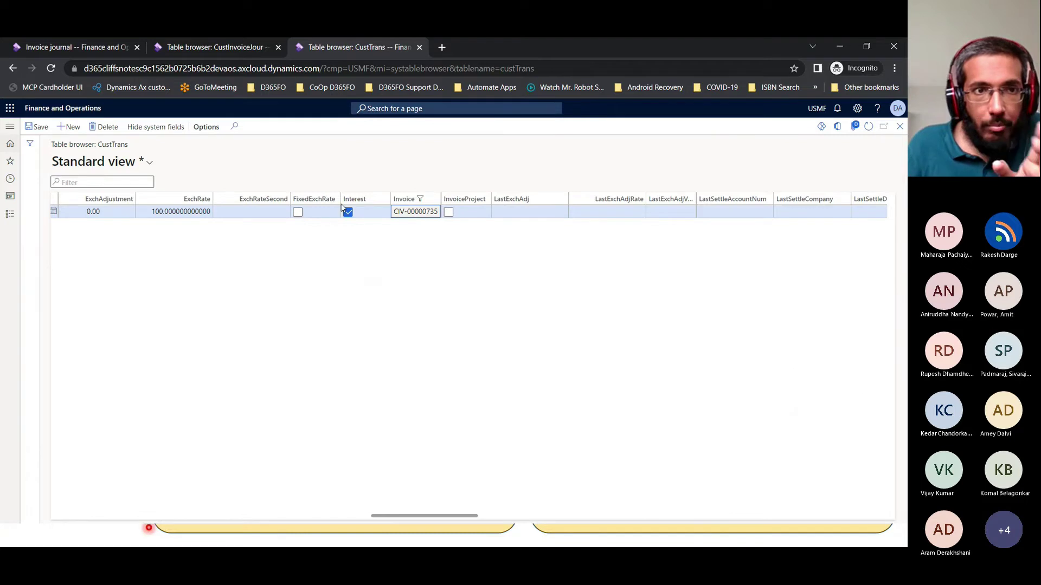
Review the filtered CustTrans record's fields, including account, amounts, approval and due date
drag(428, 516, 85, 514)
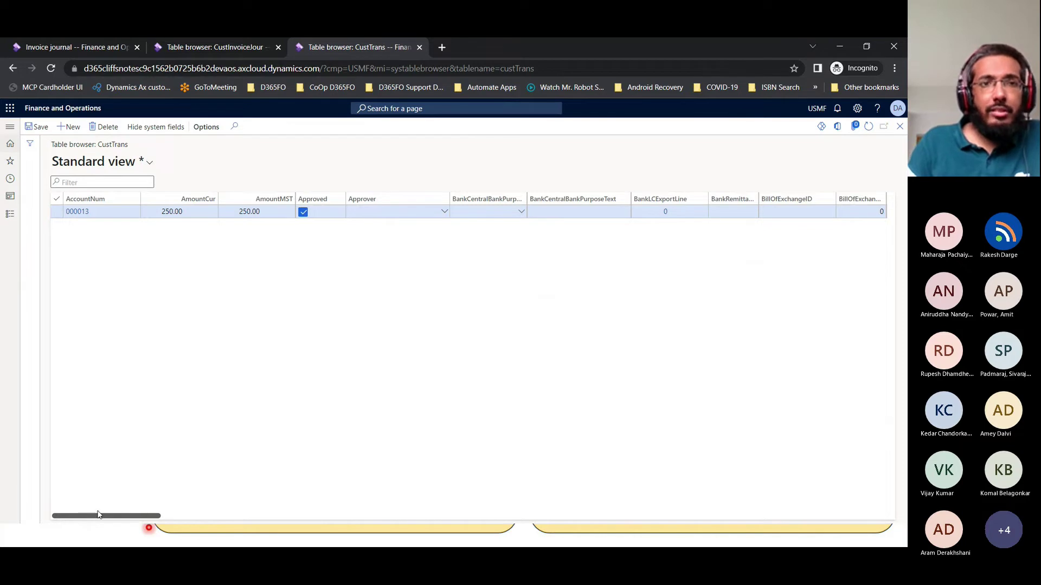
drag(109, 514, 340, 504)
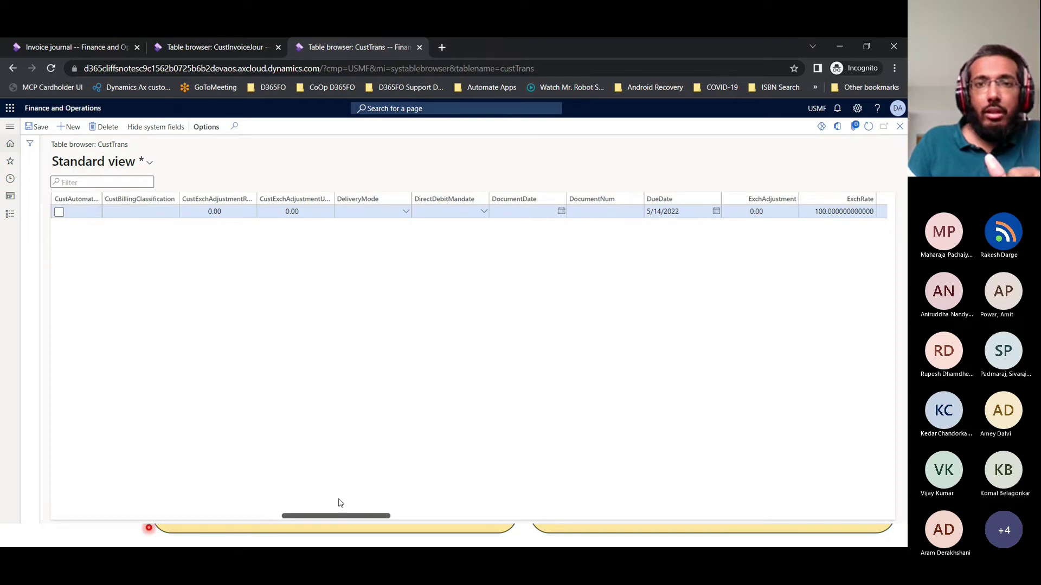
drag(340, 504, 206, 61)
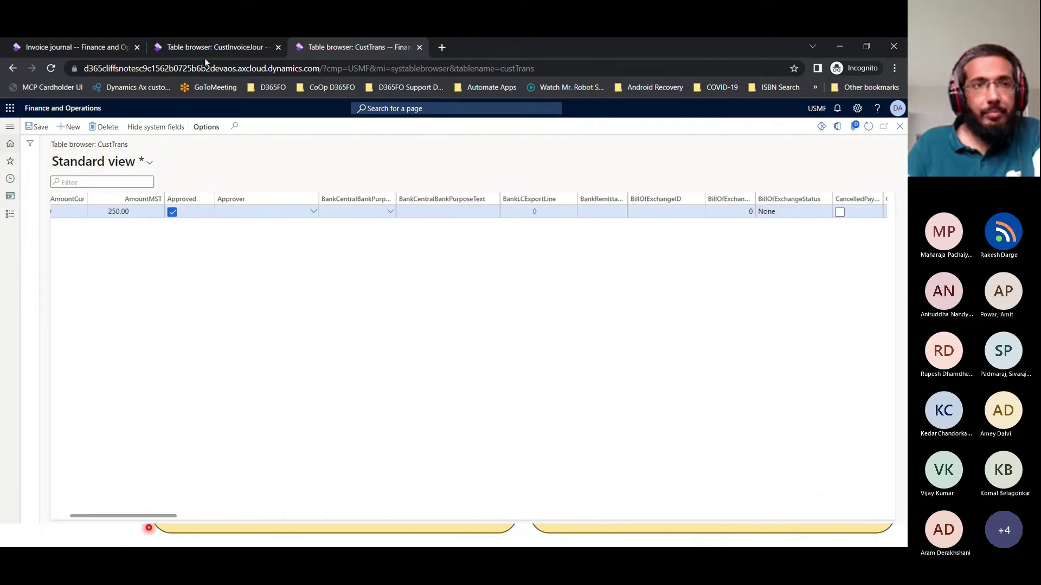
Return to the invoice journal, switch to the presentation and advance to the Customer / Vendor Payment Technical Artifacts slide
click(85, 44)
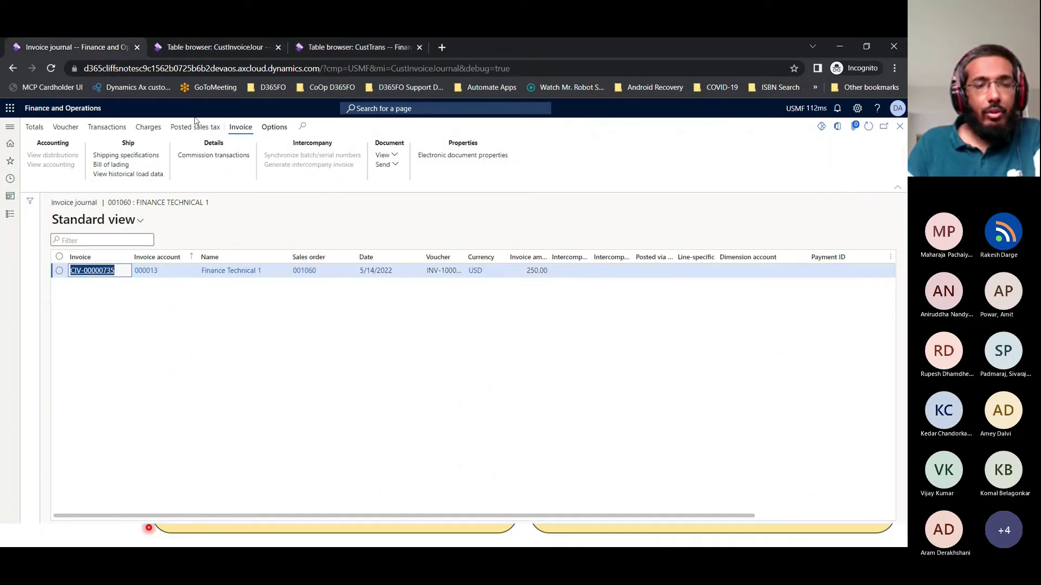
key(alt+Tab)
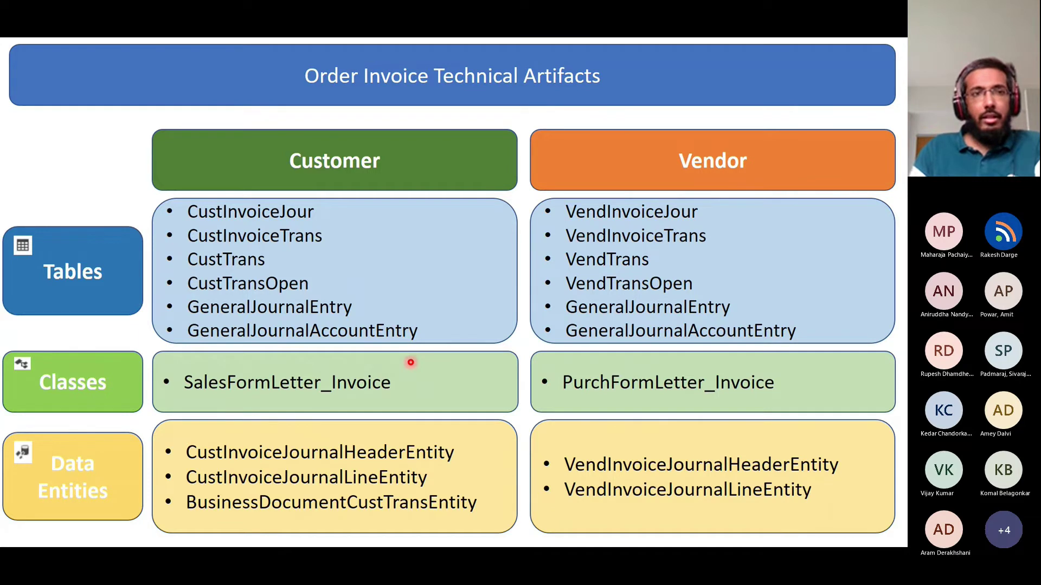
key(Right)
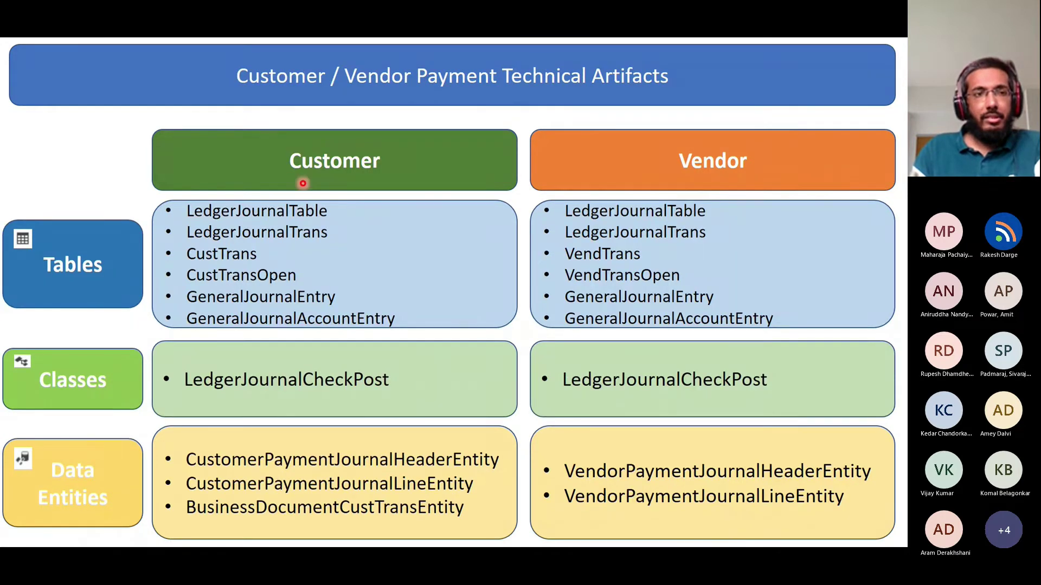
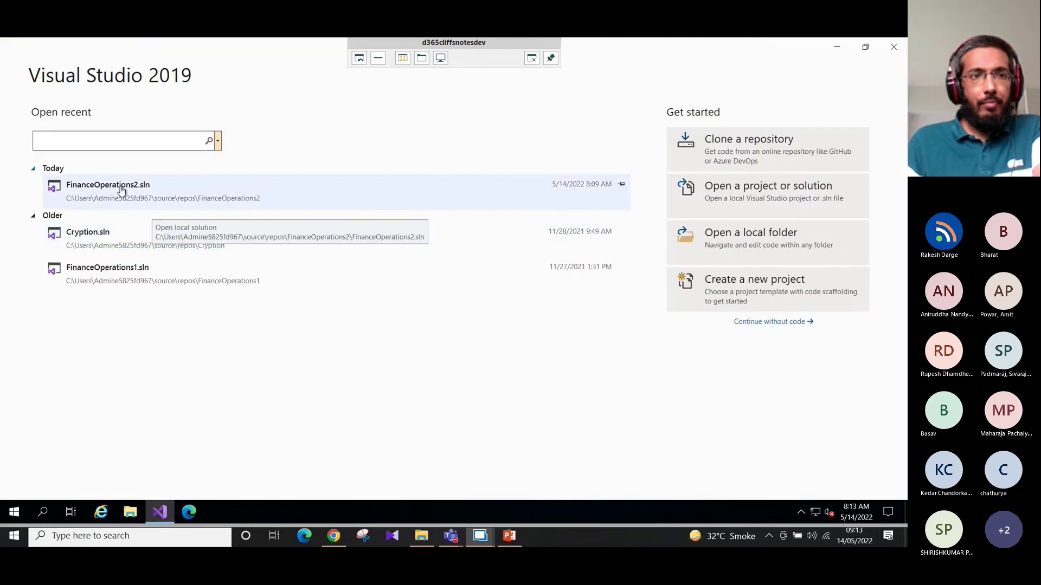
Open the FinanceOperations2.sln solution in Visual Studio and close the Application Explorer, Properties and Toolbox windows
click(120, 186)
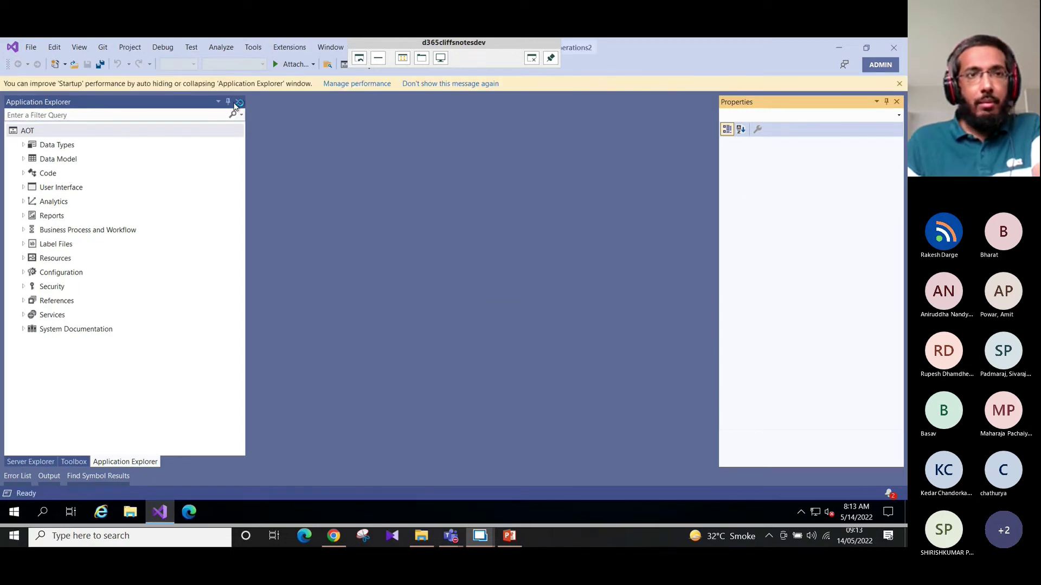
click(238, 102)
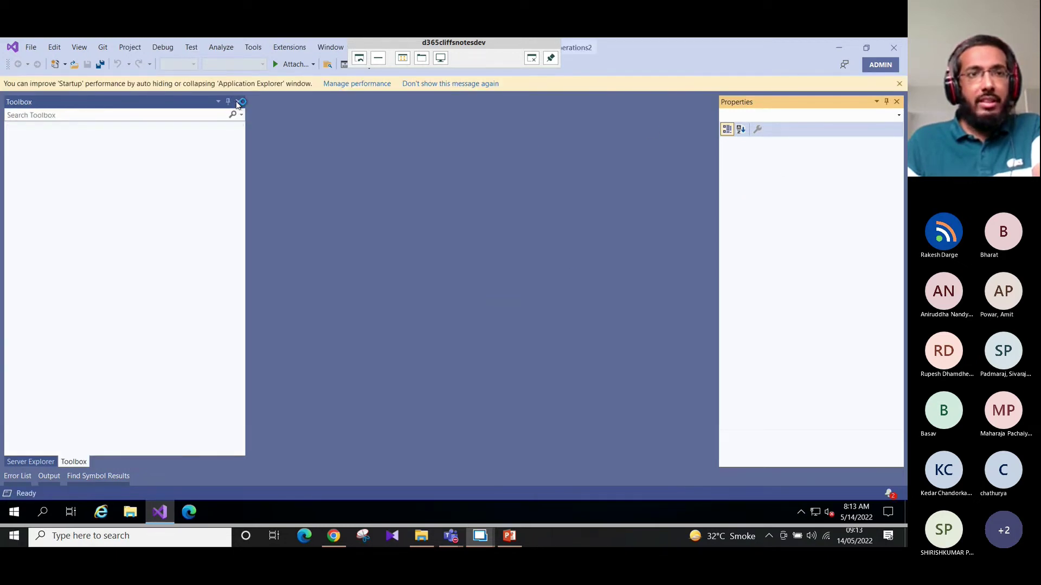
click(896, 102)
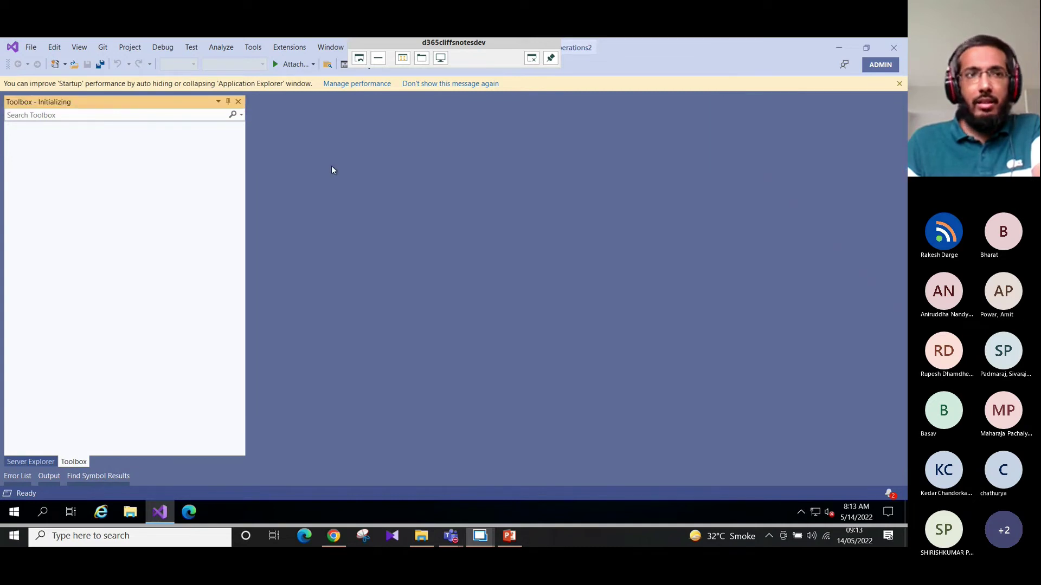
click(238, 102)
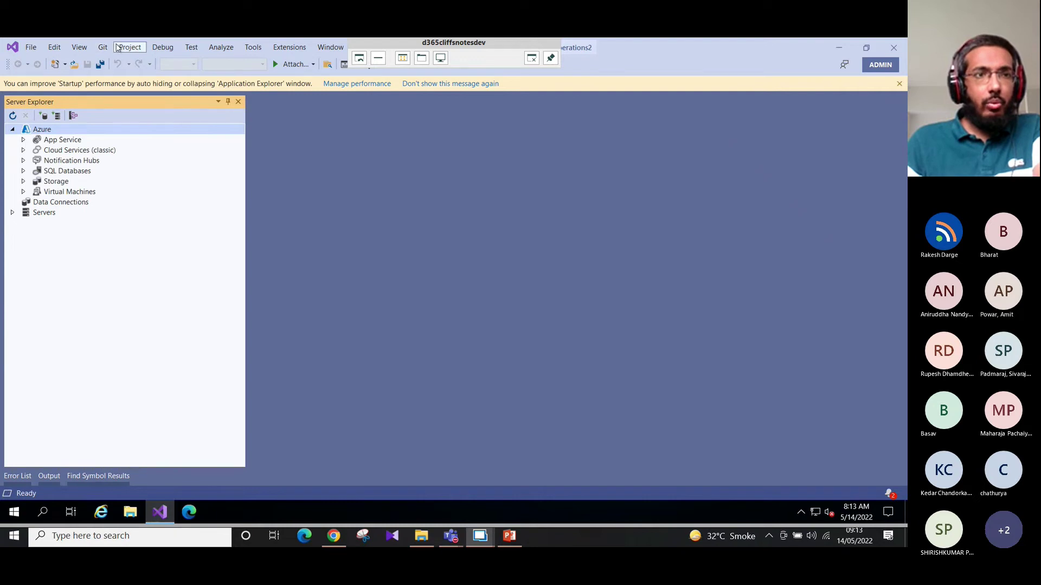
Show the Application Explorer again and expand the Data Model node to locate Tables and Data Entities
click(80, 47)
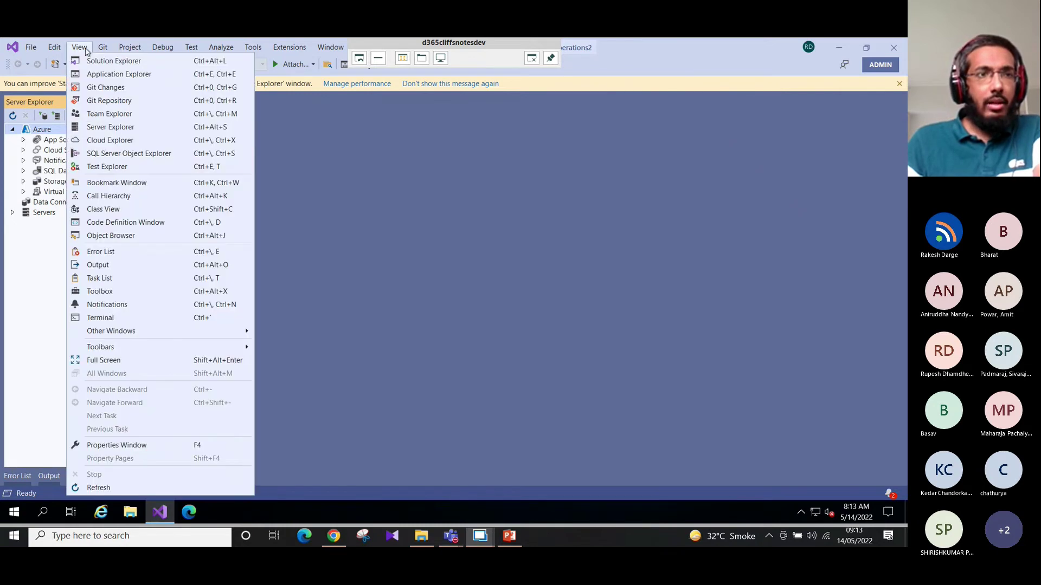
click(102, 75)
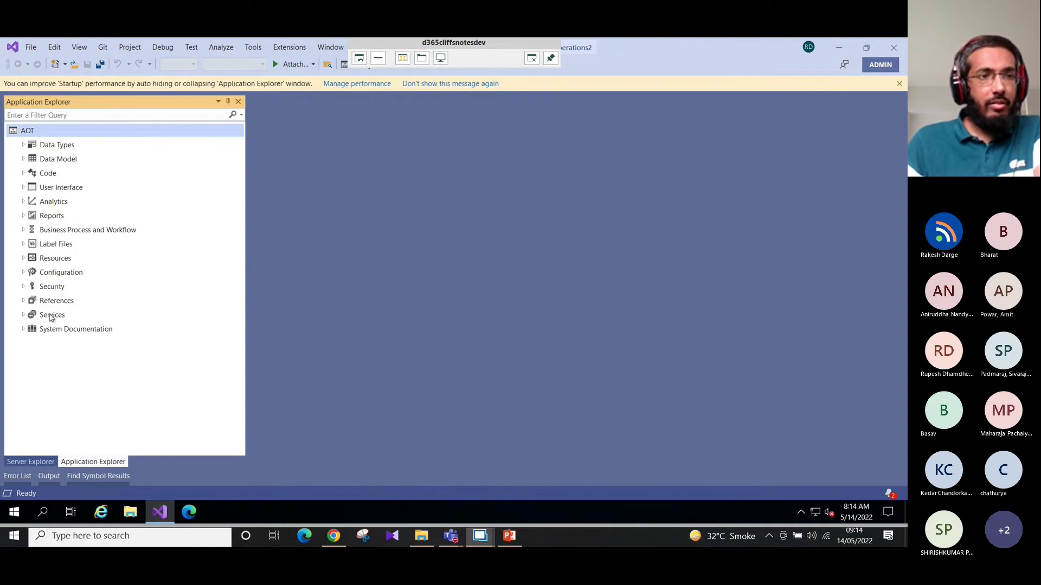
click(23, 159)
click(58, 173)
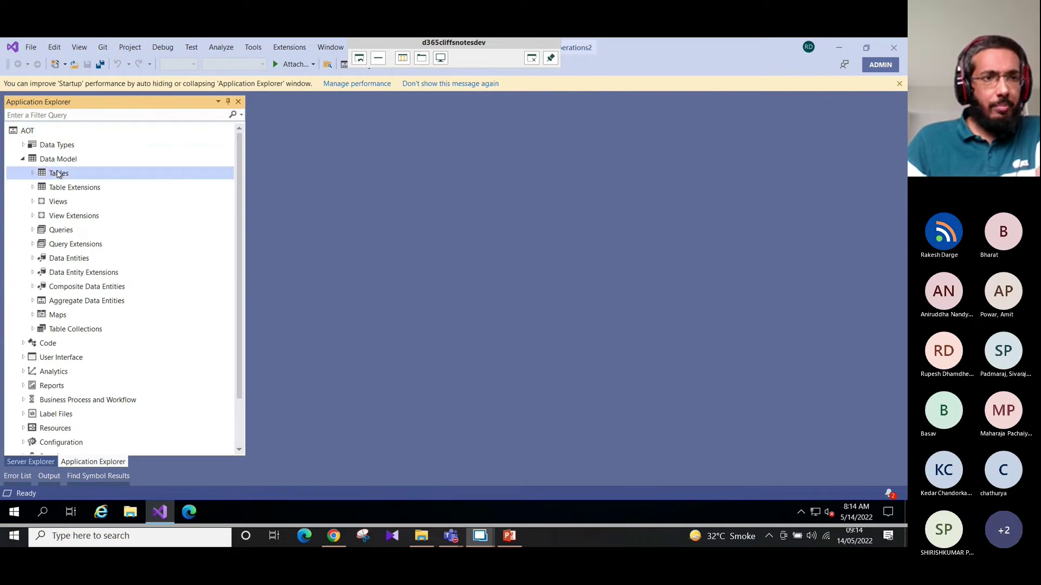
click(70, 261)
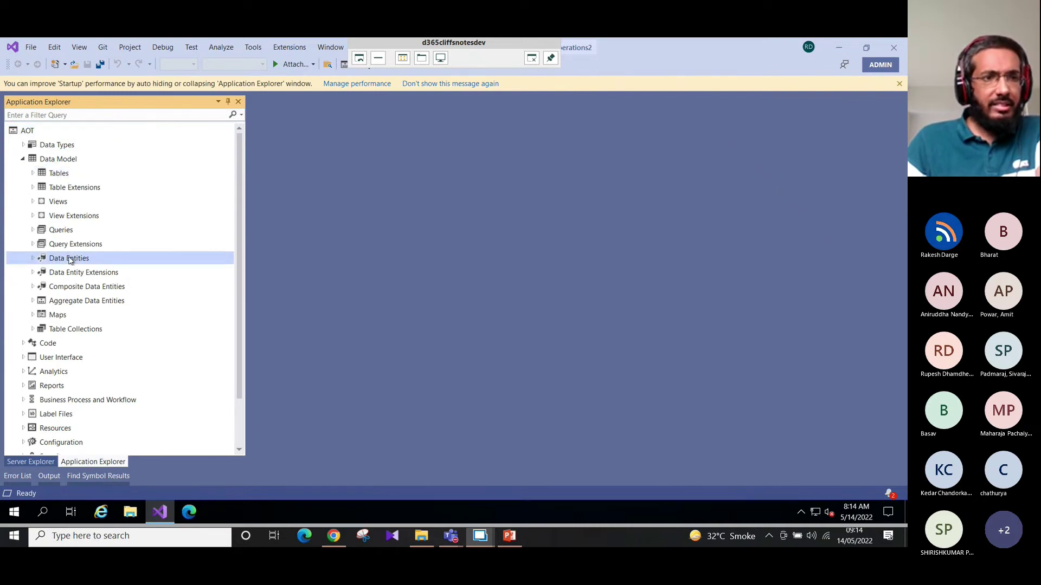
Expand the Code node and point out Classes along with Tables and Data Entities
click(23, 343)
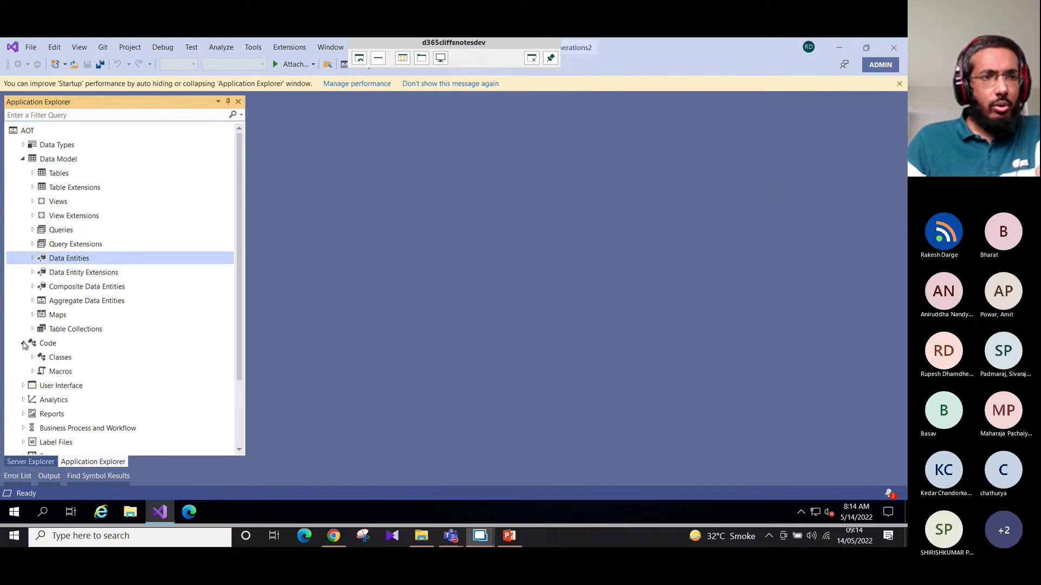
click(59, 361)
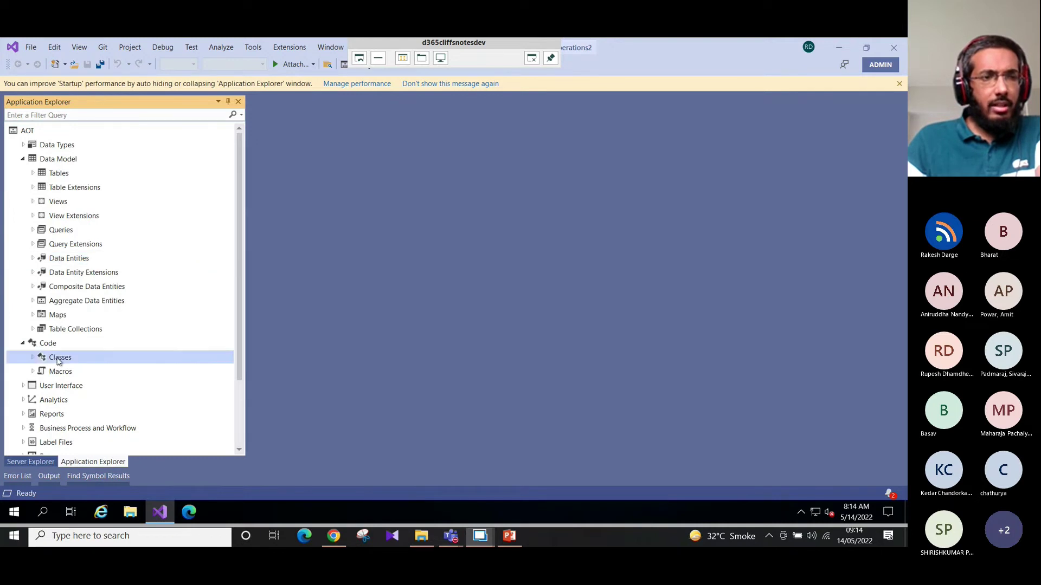
click(57, 175)
click(67, 262)
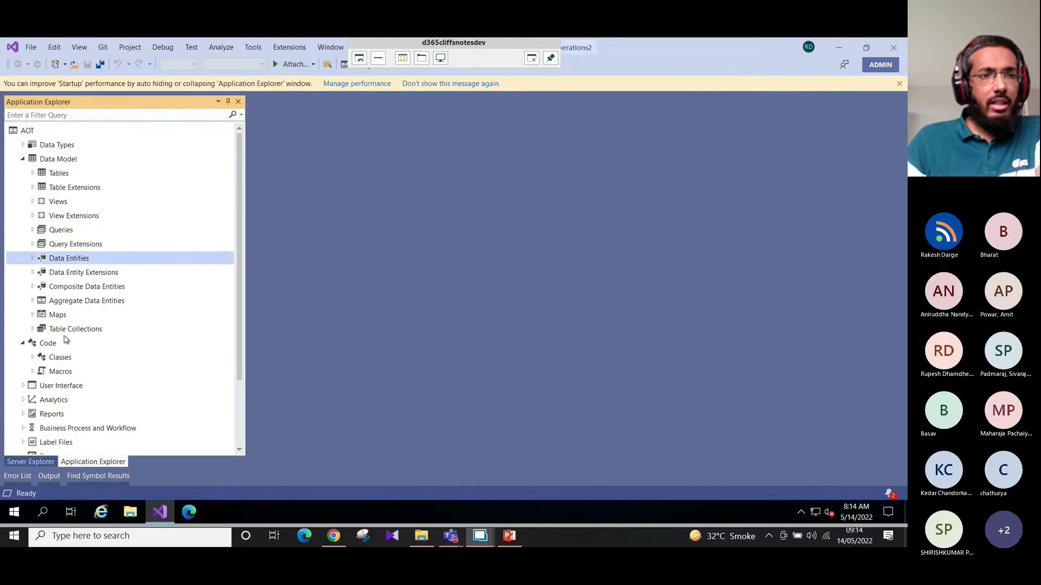
click(59, 361)
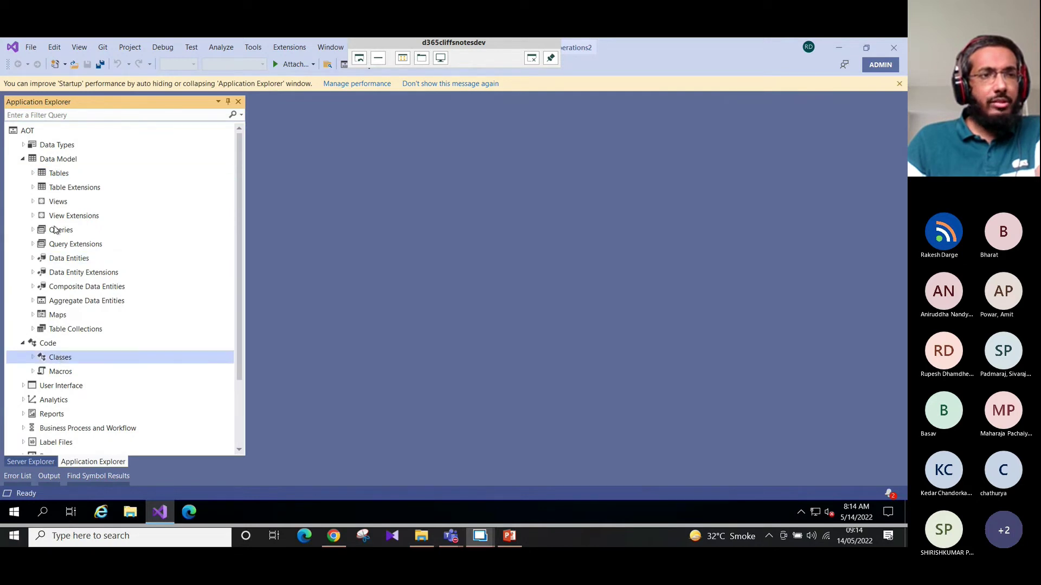
Expand Tables under Data Model, browse the listed tables and collapse the node
click(33, 174)
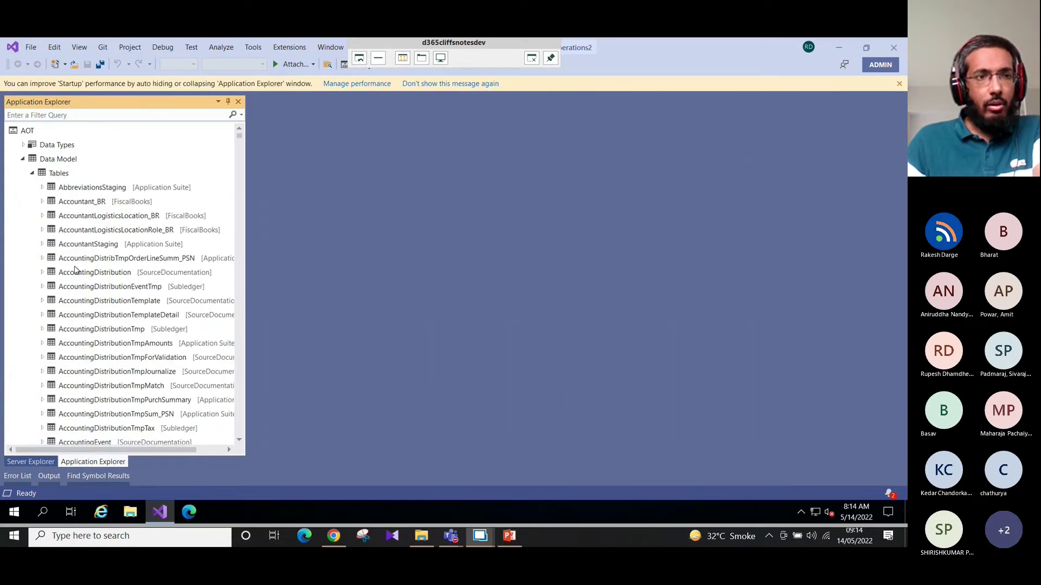
scroll(75, 269, down, 5)
scroll(75, 269, up, 4)
click(76, 229)
scroll(43, 217, up, 1)
click(32, 173)
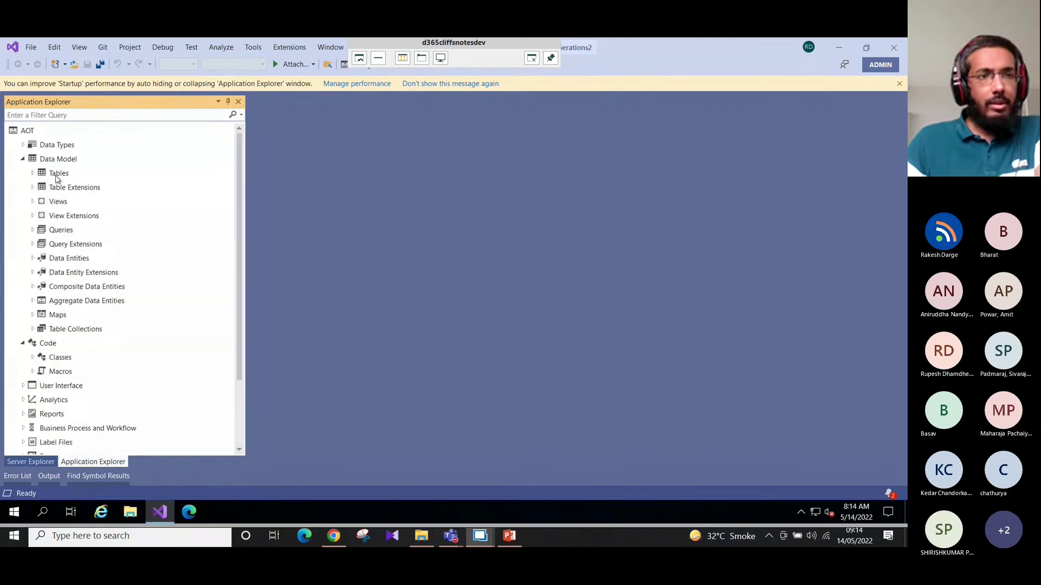
Expand Data Entities under Data Model, look at the listed entities and collapse the node
click(60, 263)
click(32, 259)
click(95, 358)
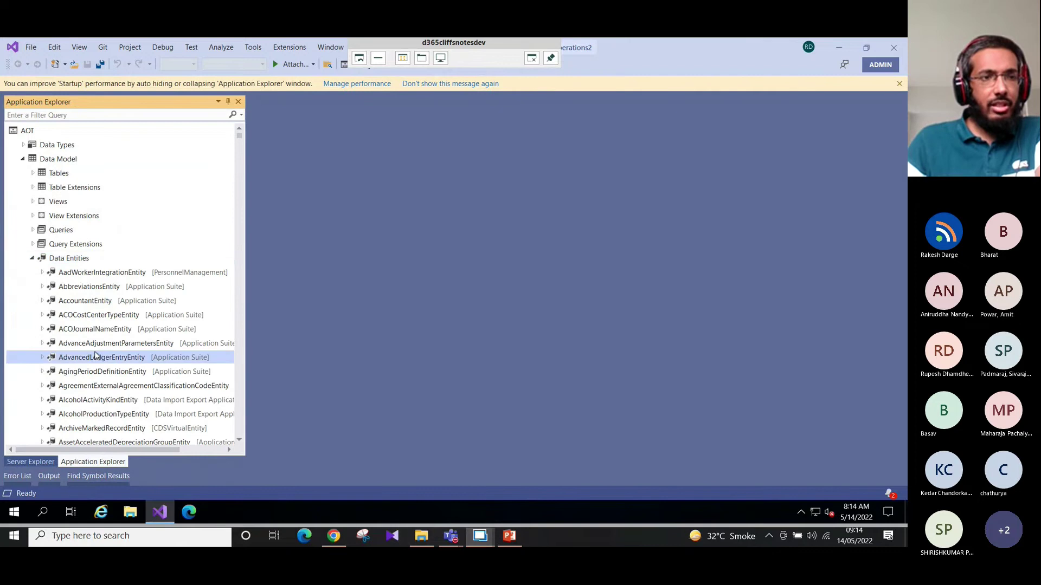
click(32, 258)
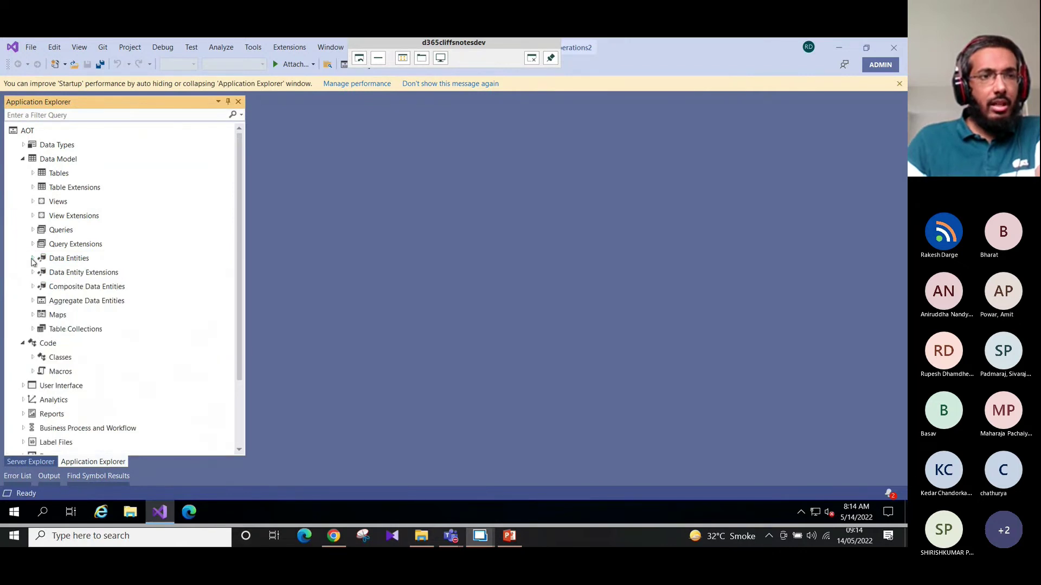
Expand Classes under the Code node and browse the listed classes
double_click(58, 359)
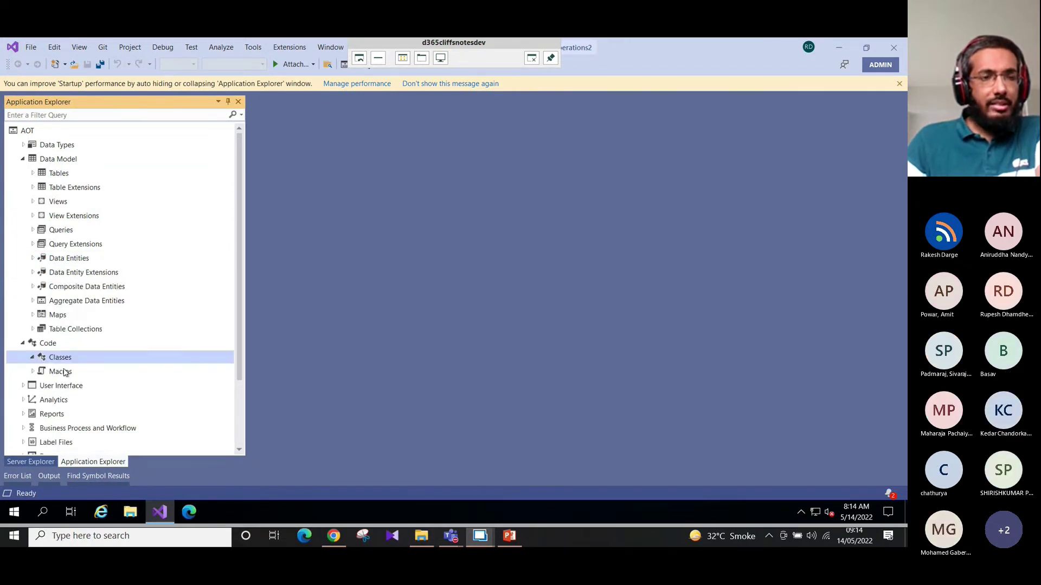
click(103, 404)
scroll(103, 404, down, 20)
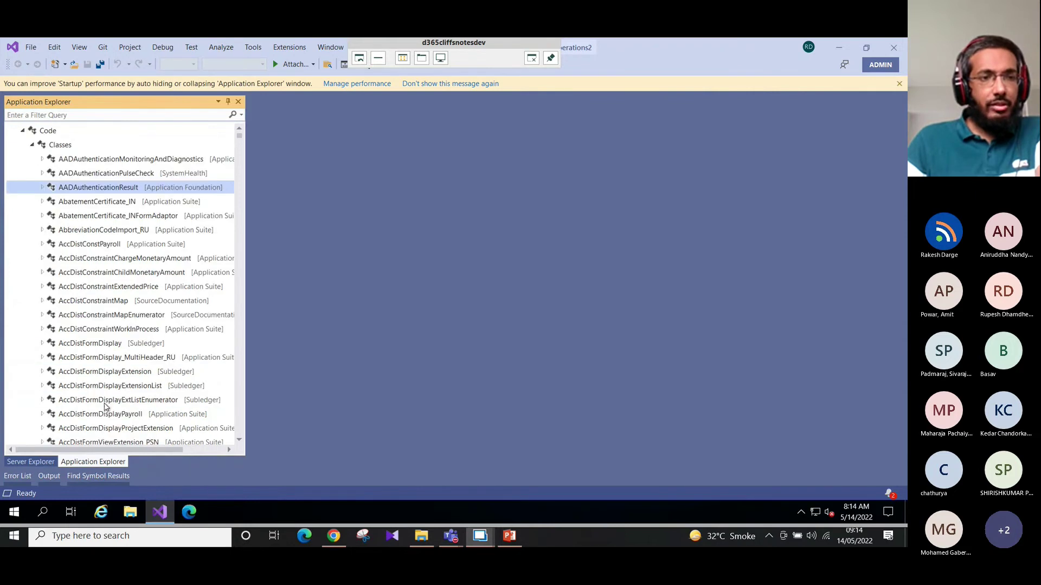
scroll(109, 326, down, 10)
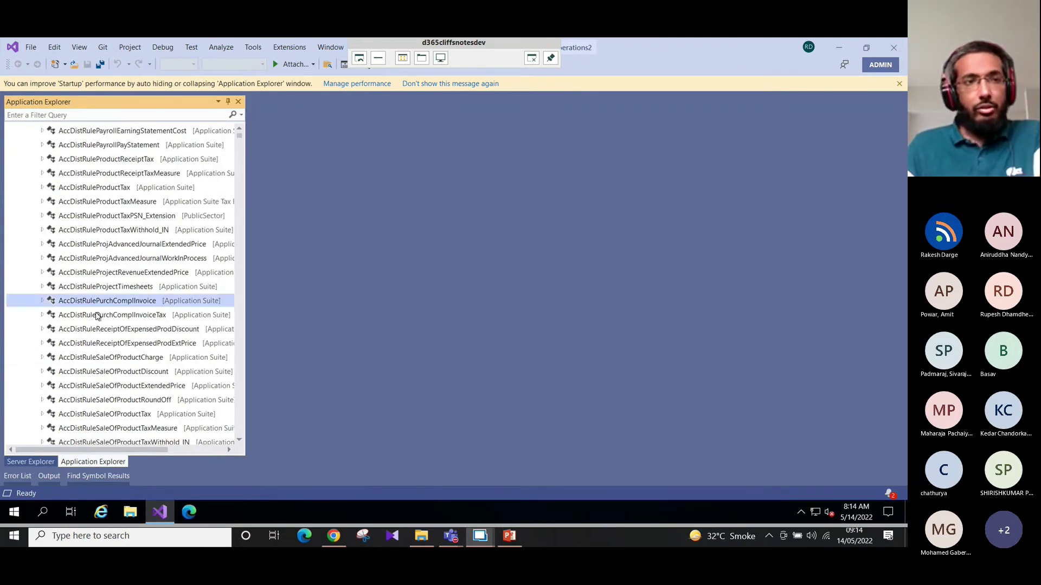
Collapse the Classes node and return to the start of the AOT tree
key(Left)
key(Left)
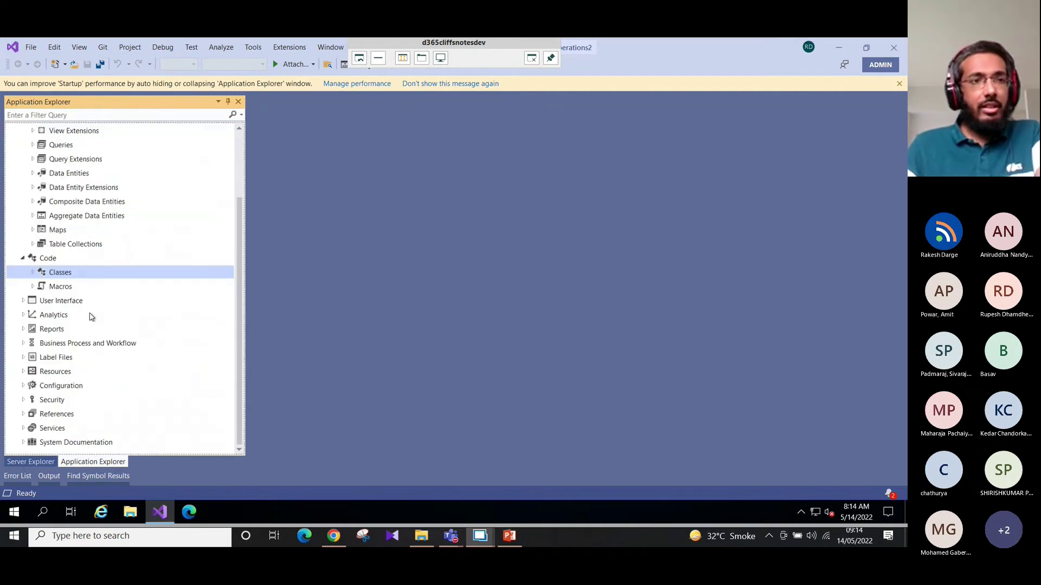
scroll(93, 317, up, 2)
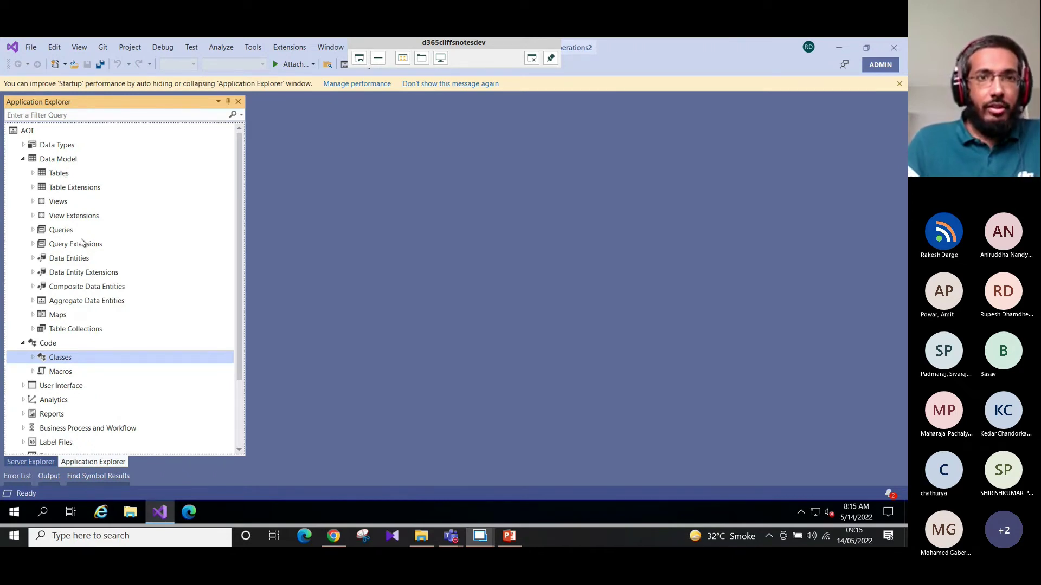
Switch to Finance and Operations in Chrome and reload the dashboard with the debug=true parameter removed from its URL
click(334, 537)
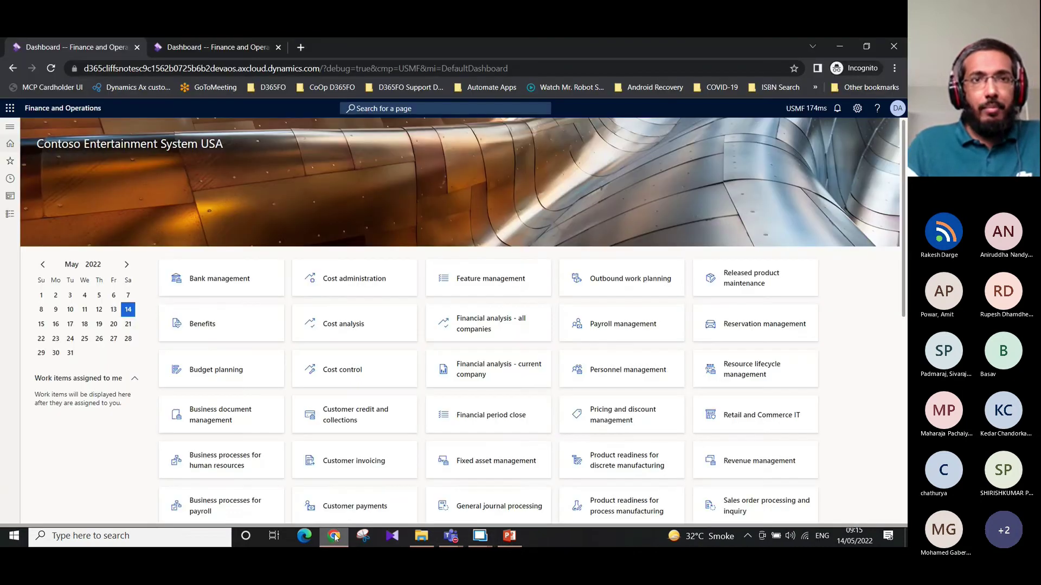
click(332, 68)
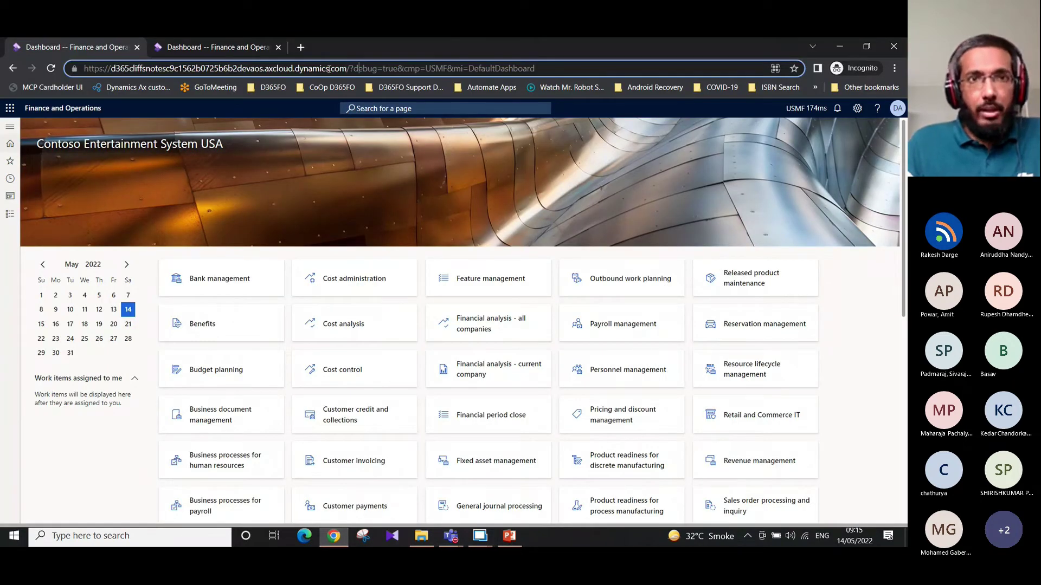
drag(355, 68, 407, 69)
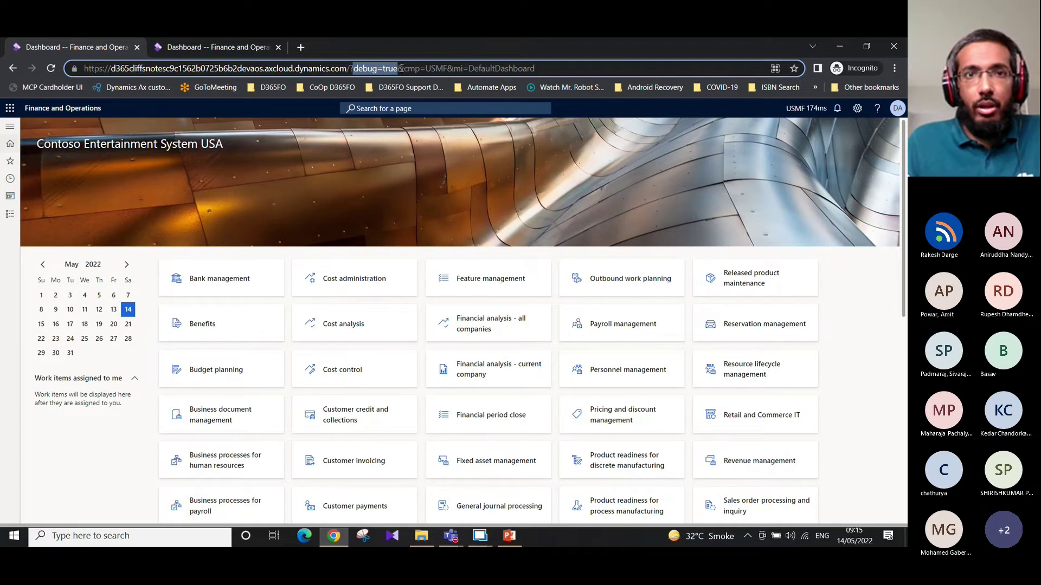
key(BackSpace)
key(Return)
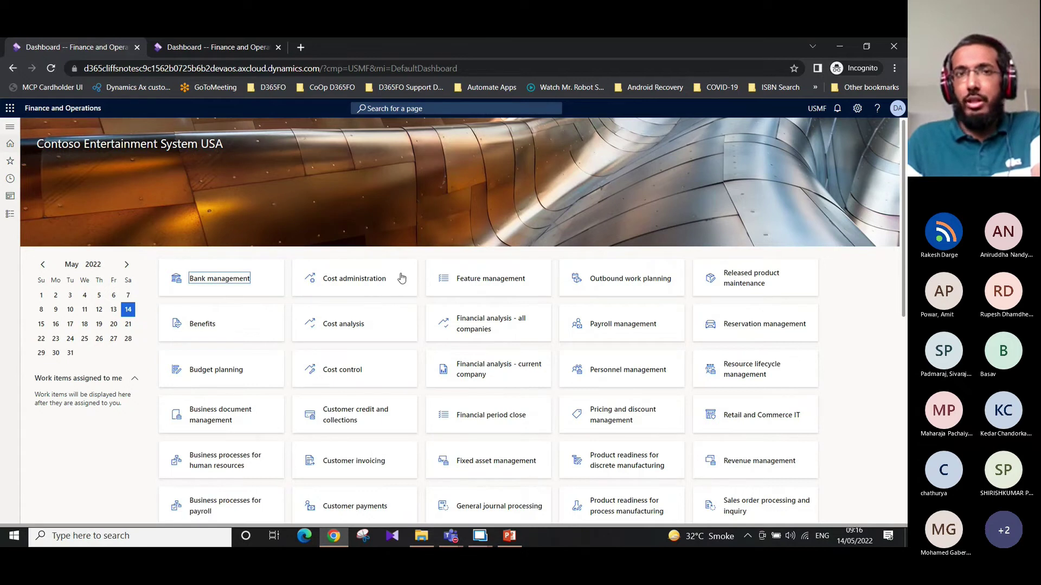
Replace DefaultDashboard in the URL with systablebrowser&tablename=salestable and load the table browser for SalesTable
click(394, 68)
click(394, 68)
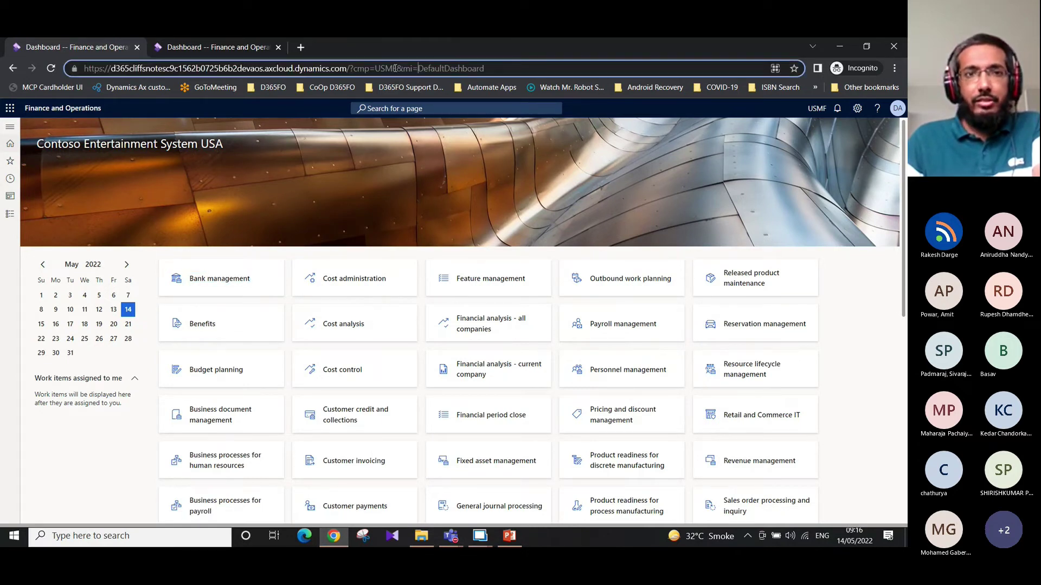
drag(419, 68, 484, 68)
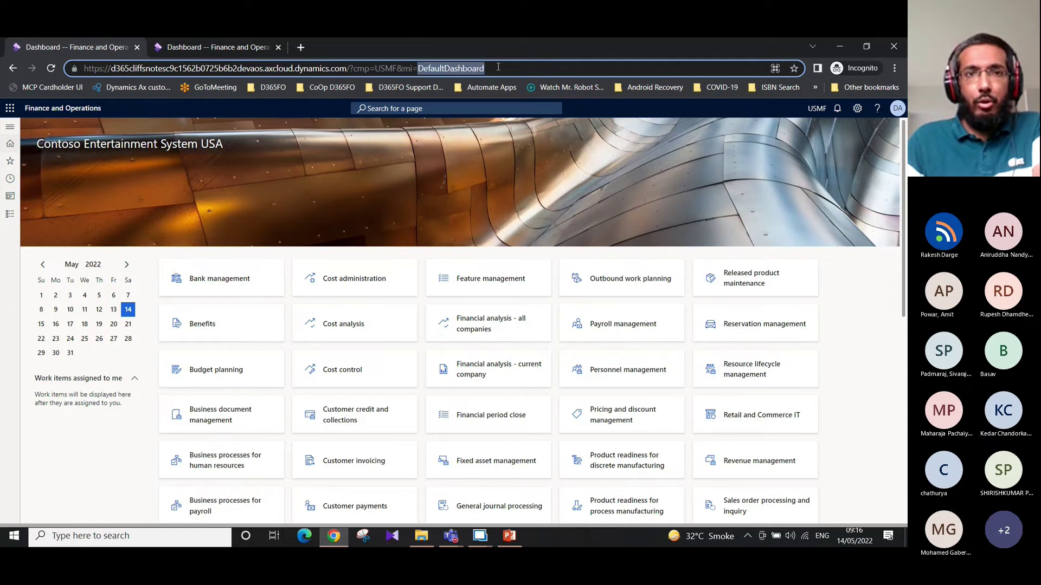
text(sy)
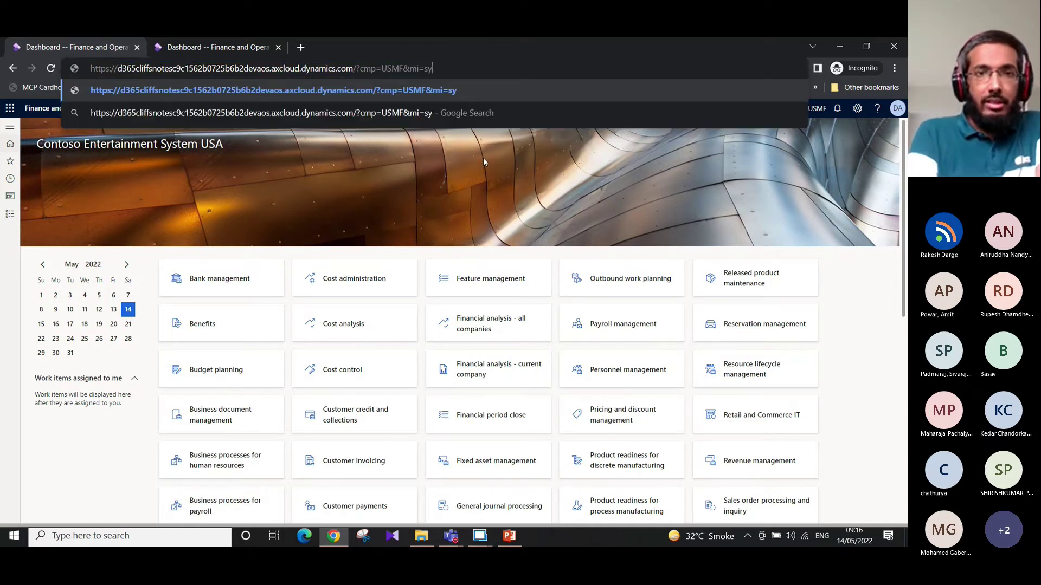
text(stablebrowser)
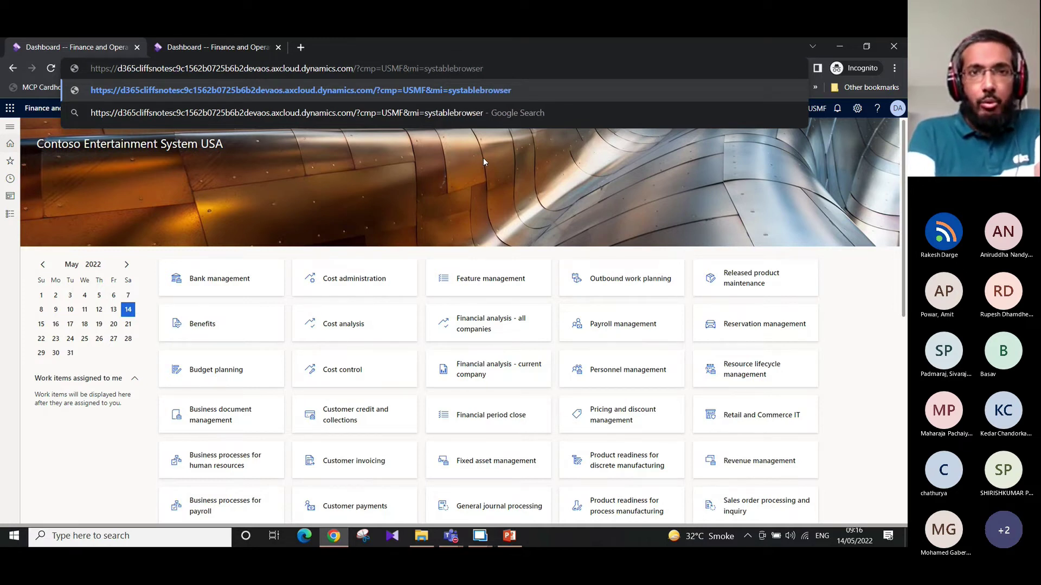
text(&)
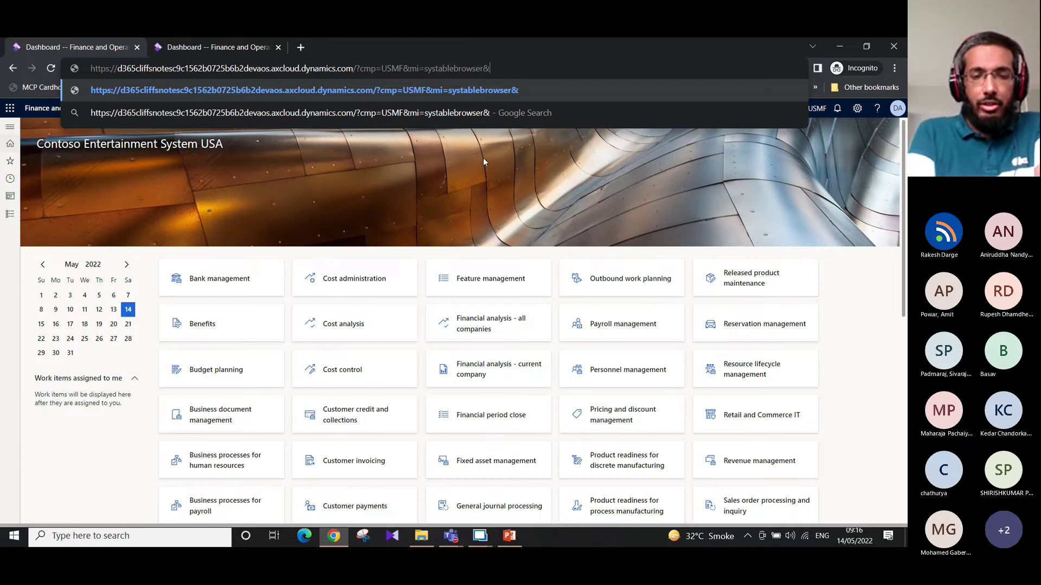
text(tablename=)
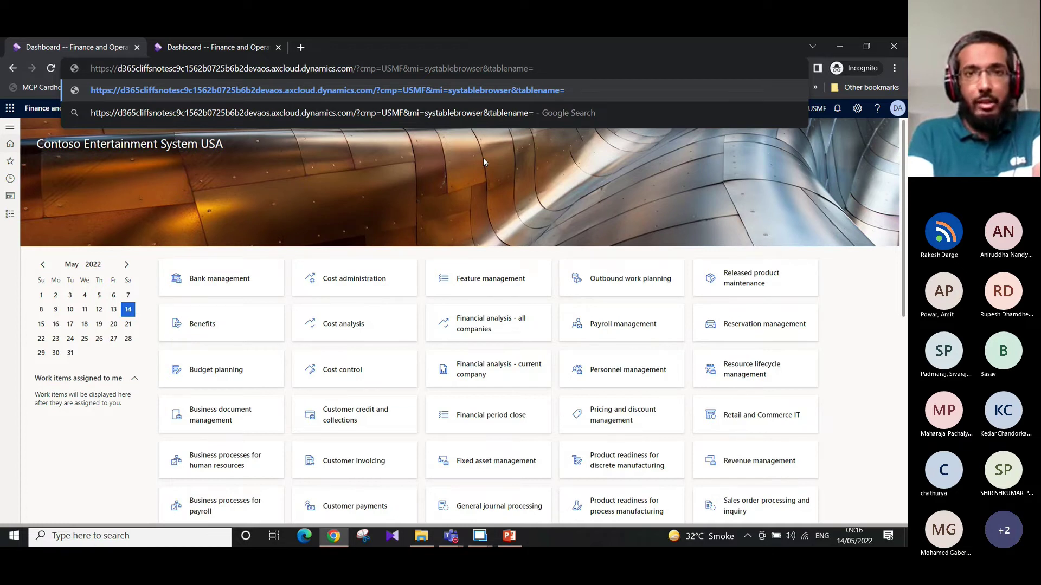
text(salestable)
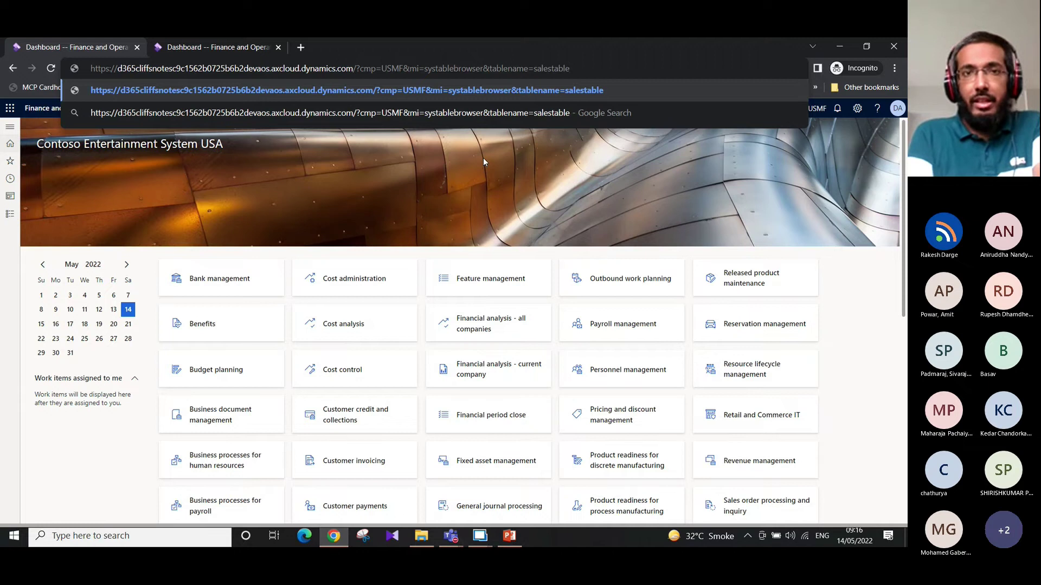
key(Return)
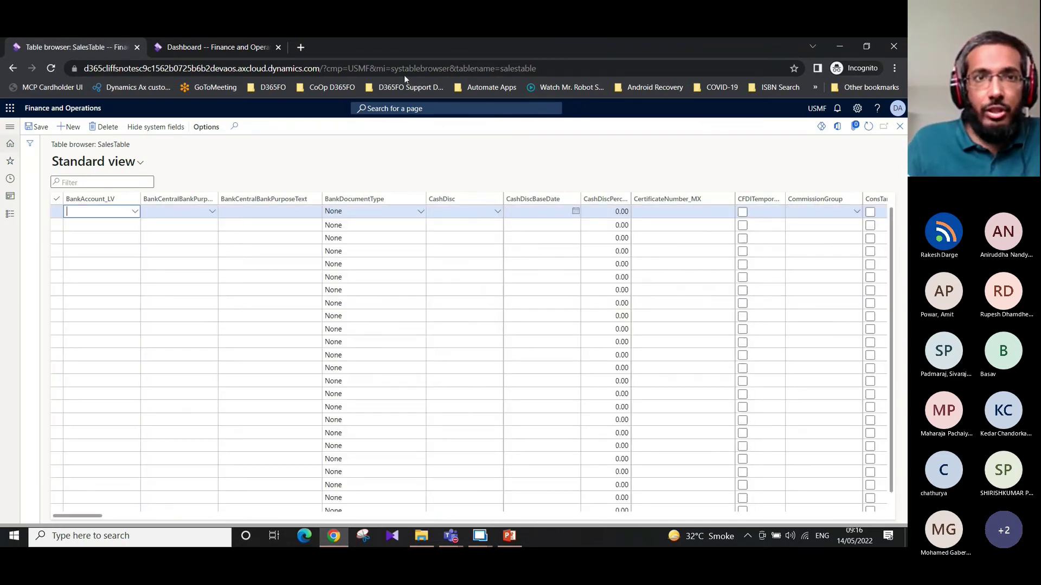
Highlight the company code USMF in the table browser URL and point at the SalesTable records
click(380, 68)
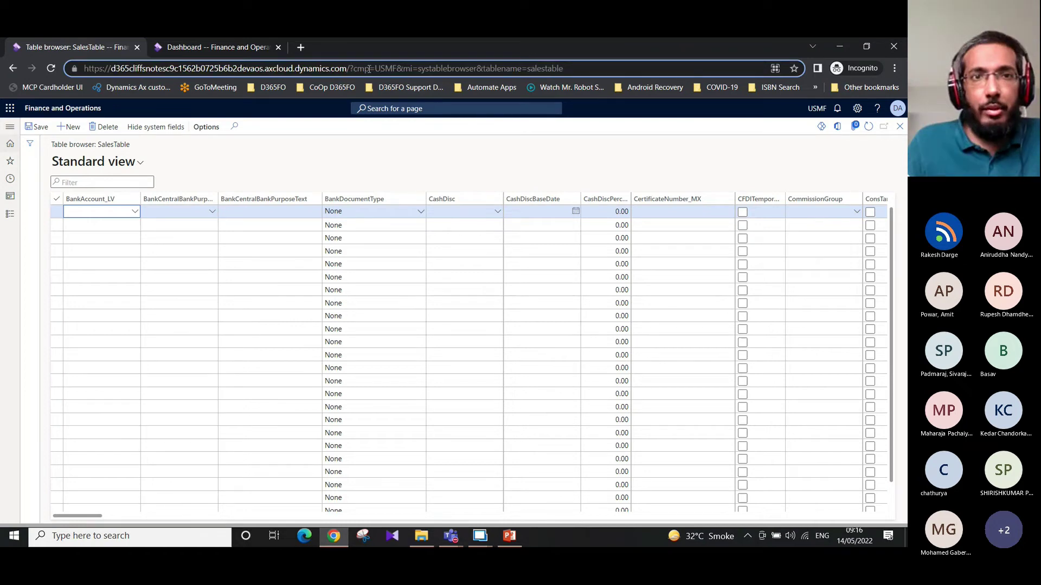
drag(376, 68, 392, 68)
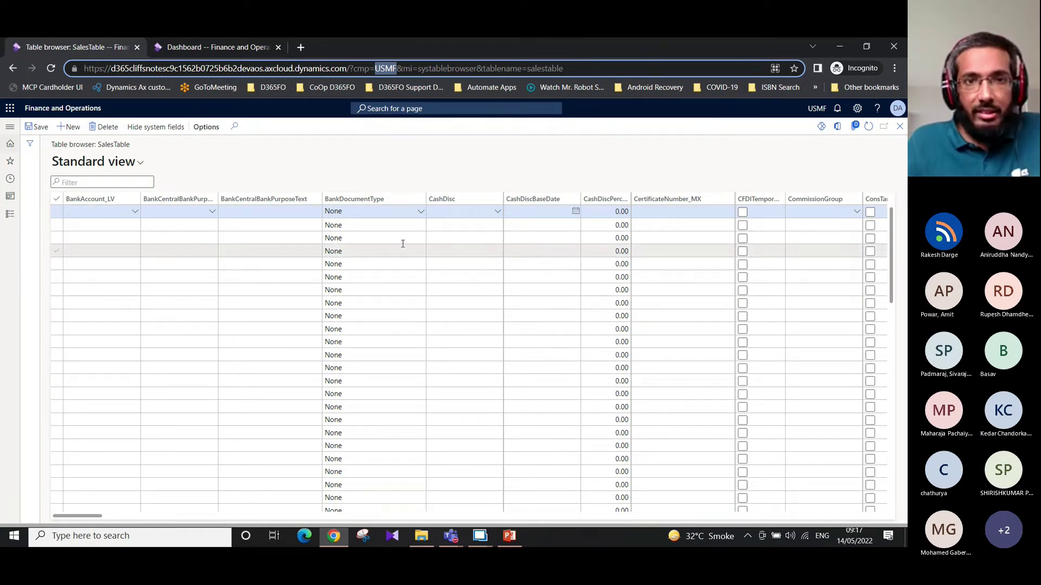
click(529, 239)
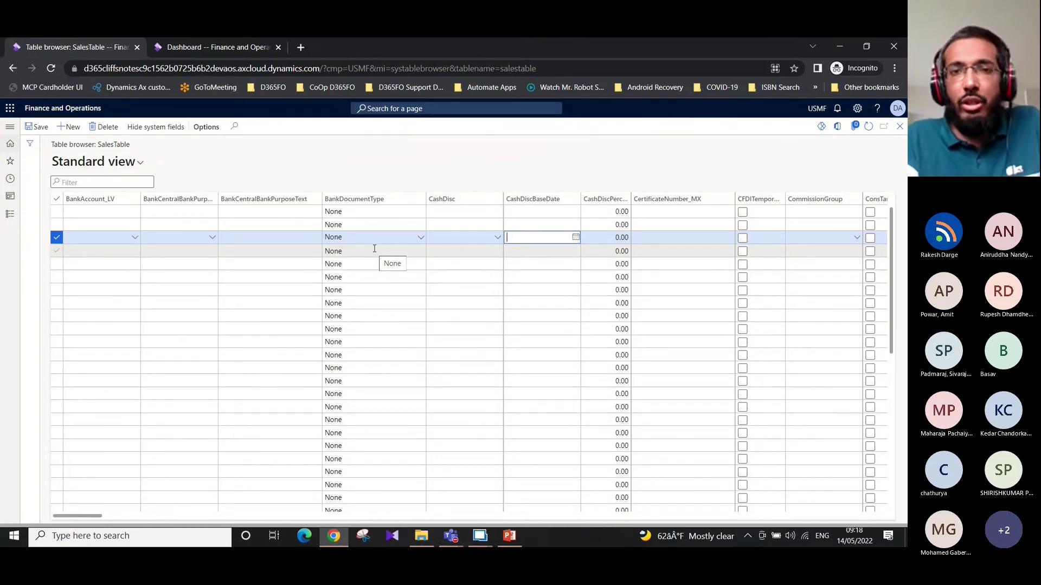
click(554, 70)
click(375, 290)
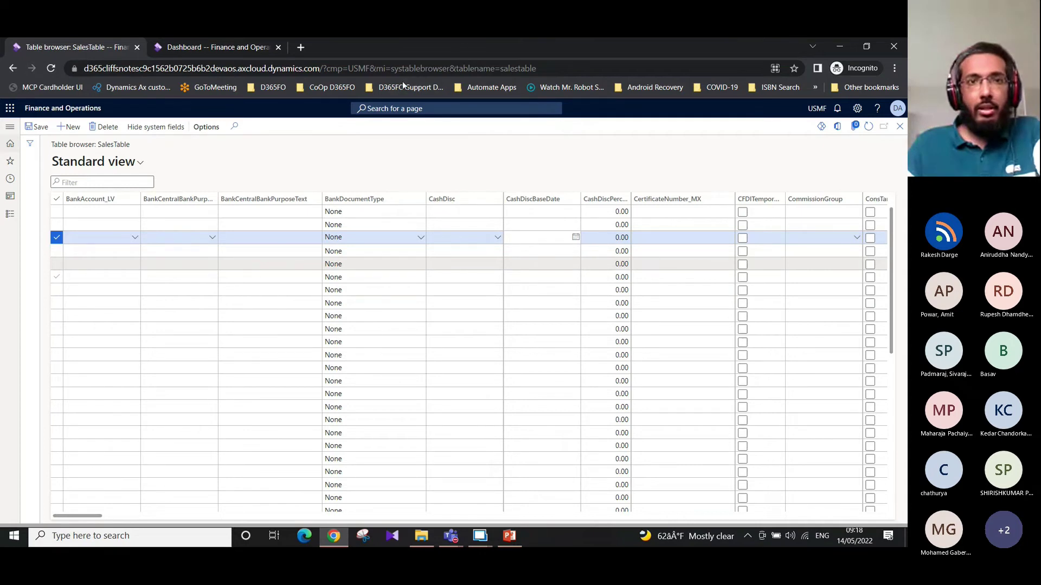
Highlight the mi=systablebrowser&tablename=salestable part of the table browser URL
click(376, 69)
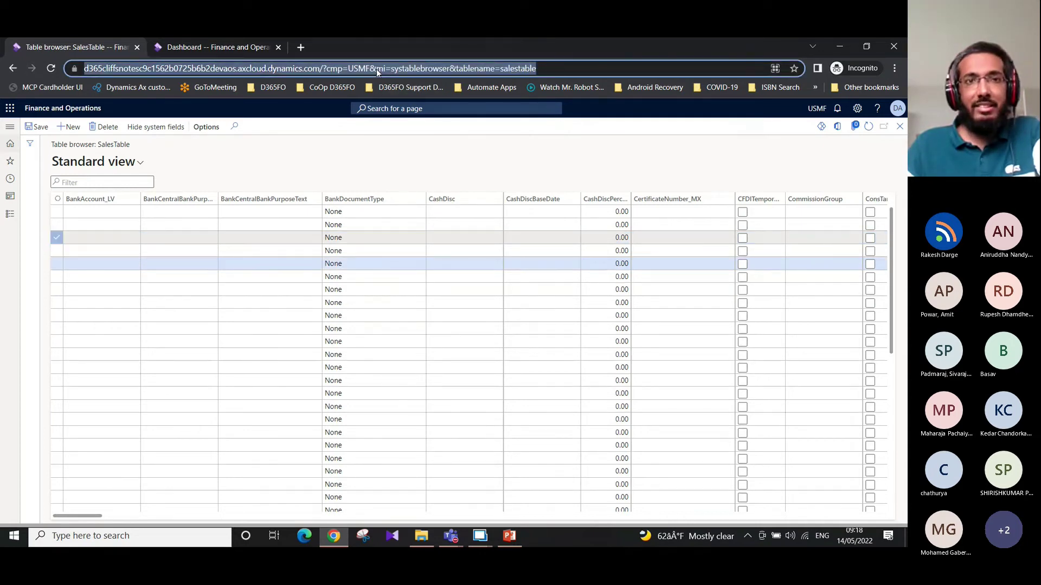
click(400, 69)
drag(400, 69, 581, 69)
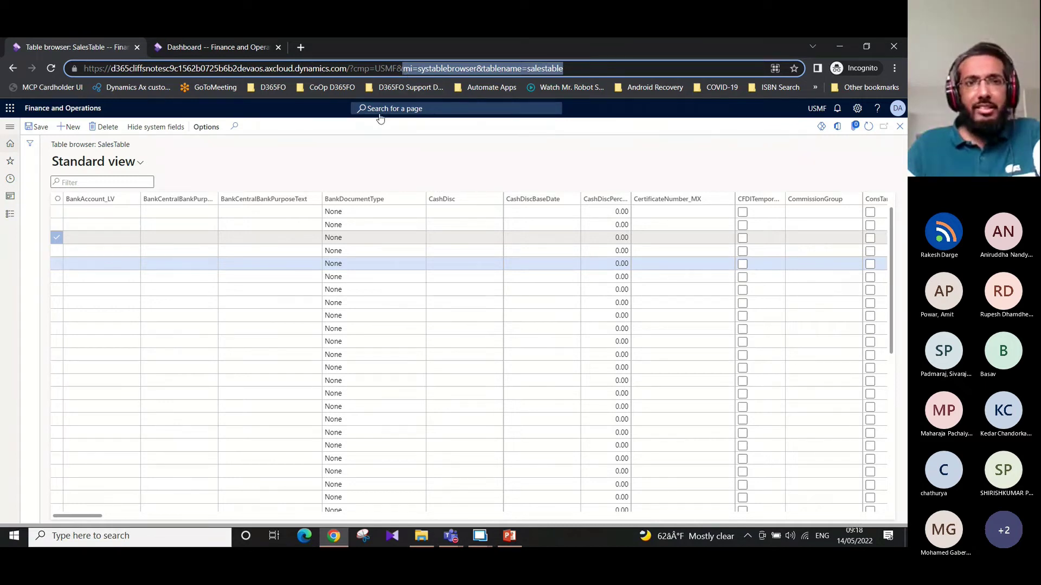
Switch back to Visual Studio in the d365cliffsnotesdev remote session, expand Classes under Code and browse the listed classes
mouse_move(480, 537)
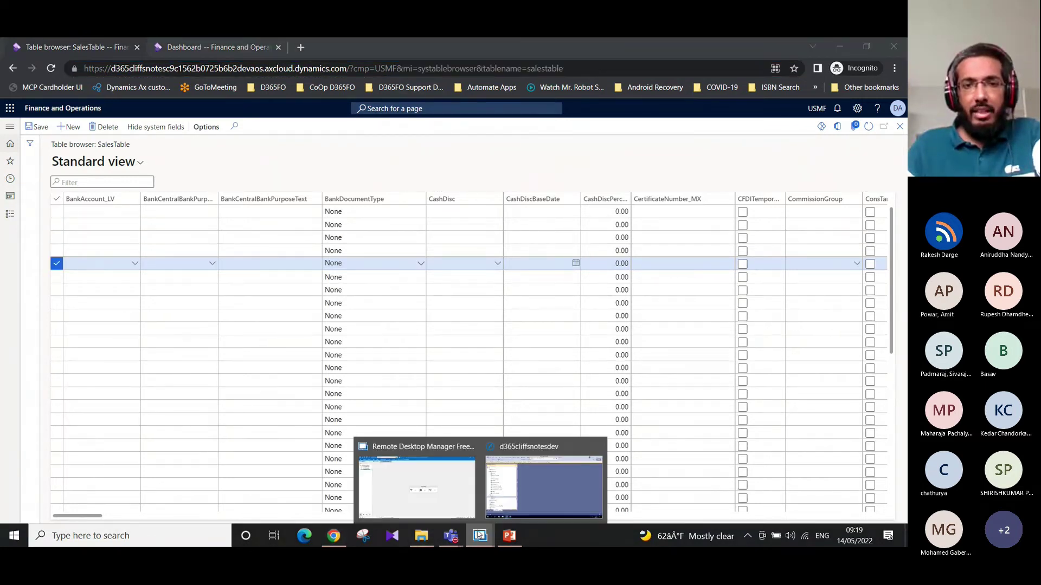
mouse_move(500, 494)
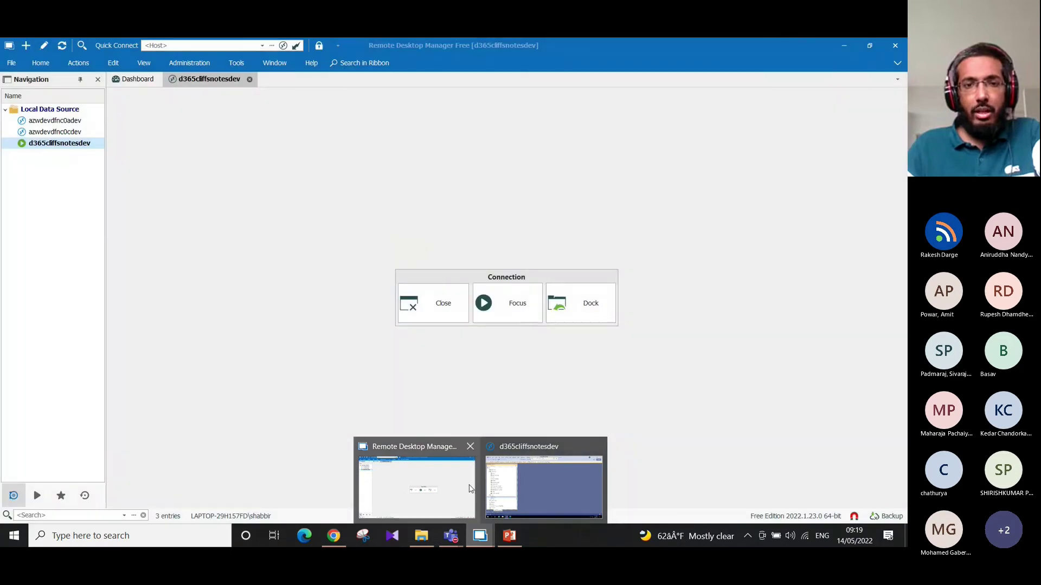
click(470, 489)
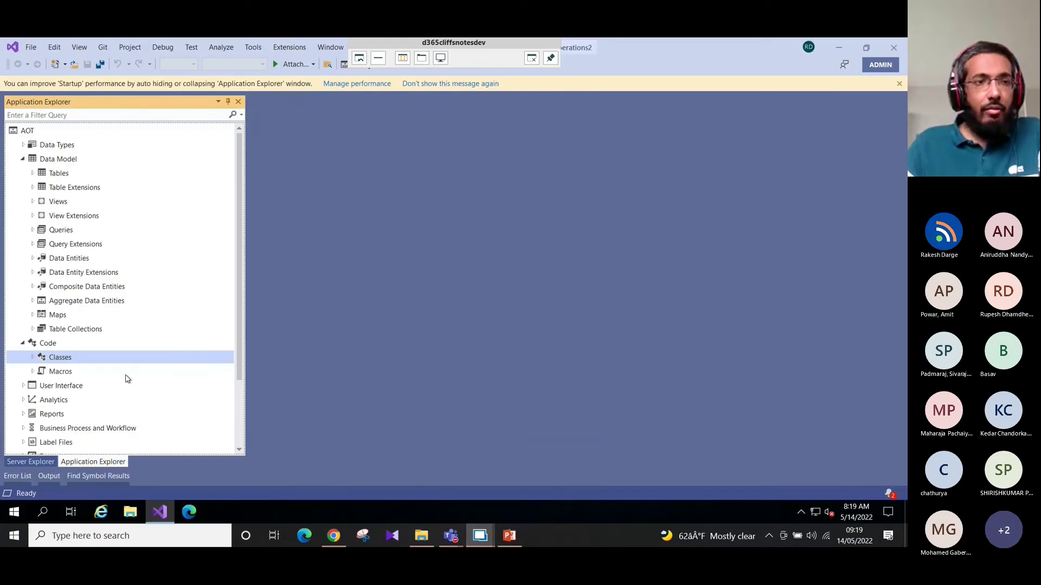
click(32, 358)
click(93, 387)
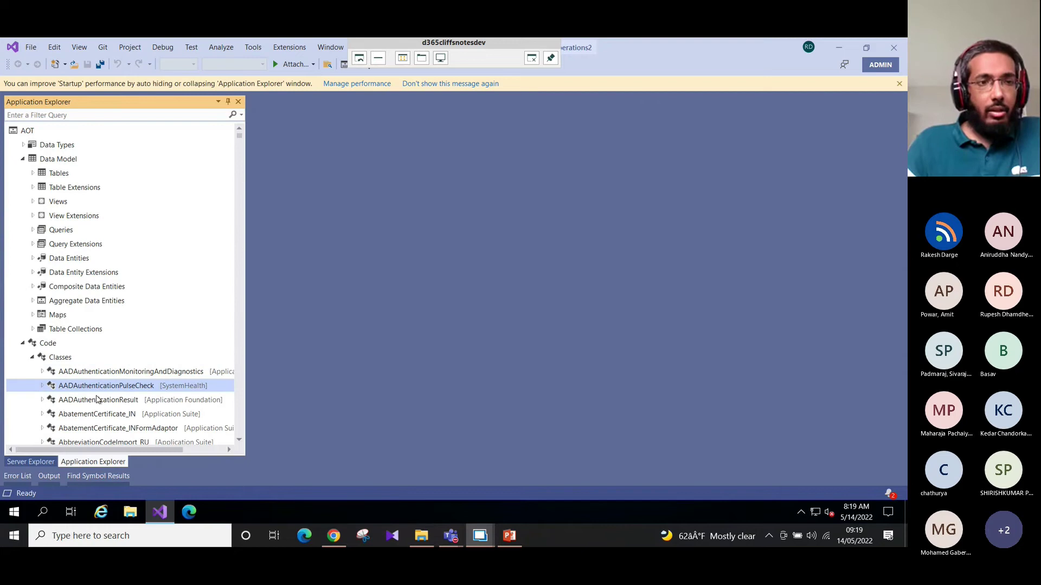
scroll(99, 396, down, 4)
scroll(100, 397, down, 15)
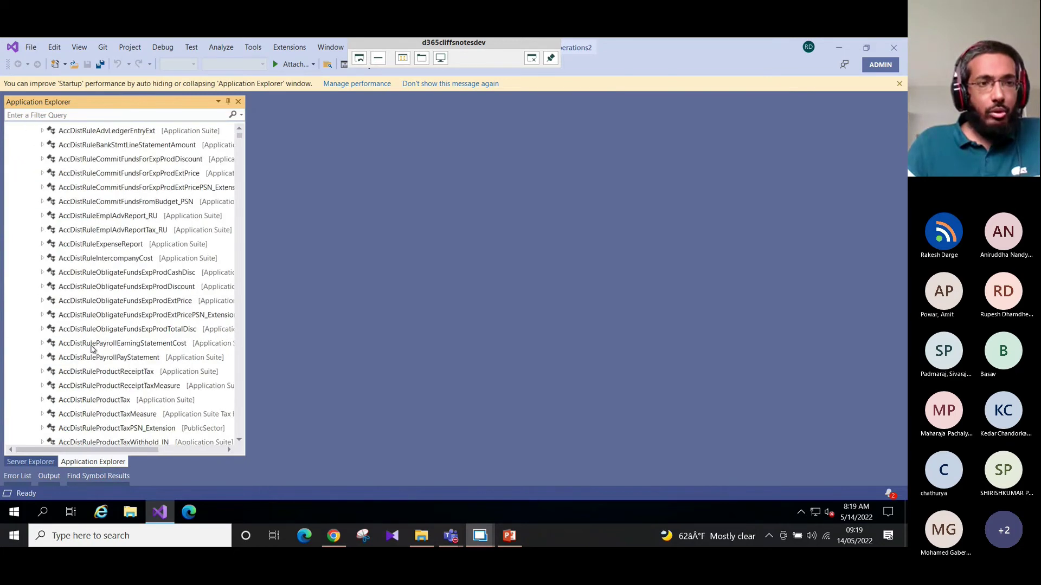
click(93, 345)
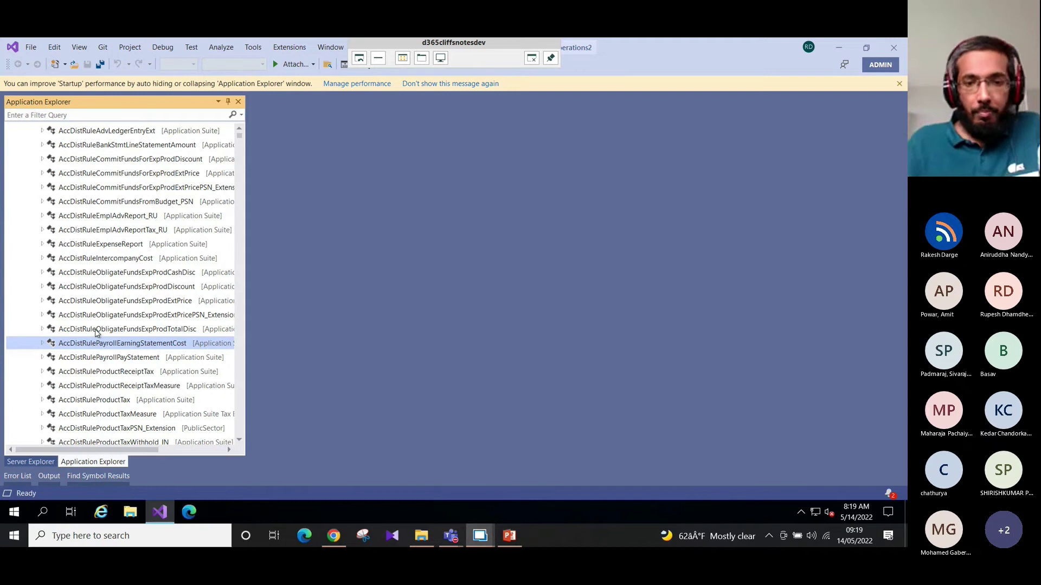
click(96, 332)
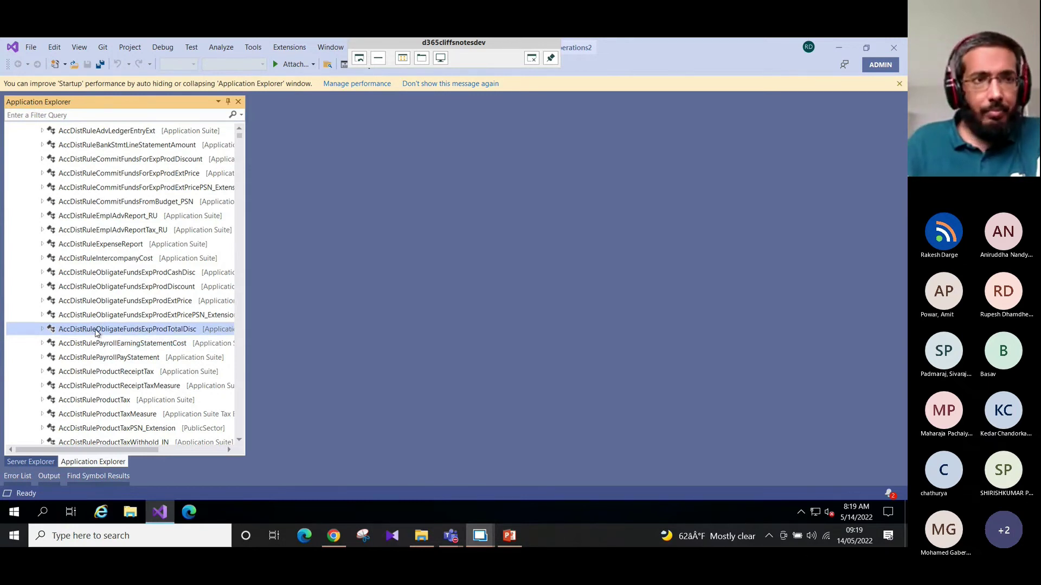
Collapse the Classes, Code and Data Model nodes so that only the main AOT categories are listed
key(Left)
key(Left)
key(Left)
key(Left)
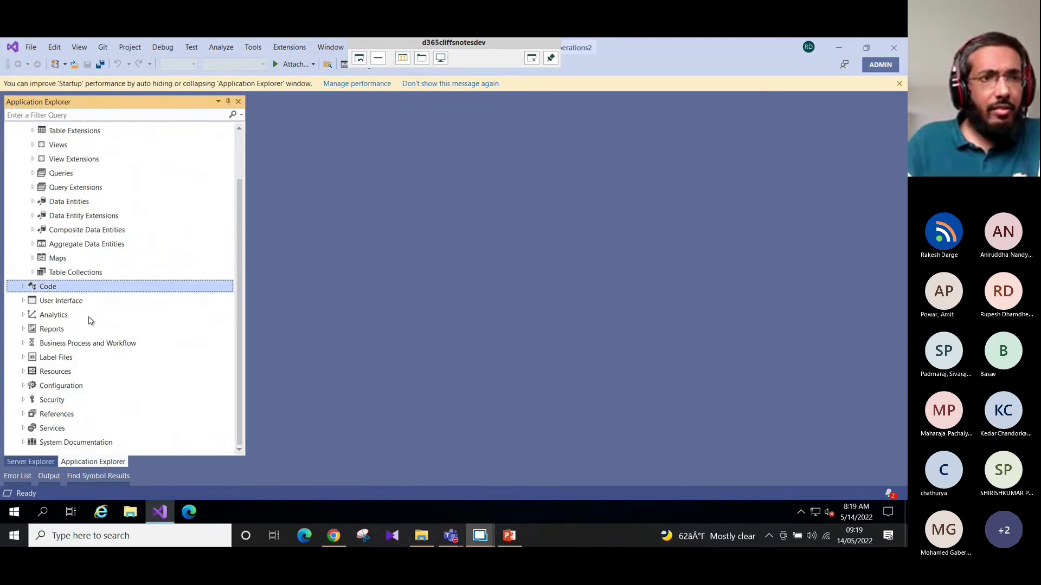
key(Up)
key(Left)
key(Left)
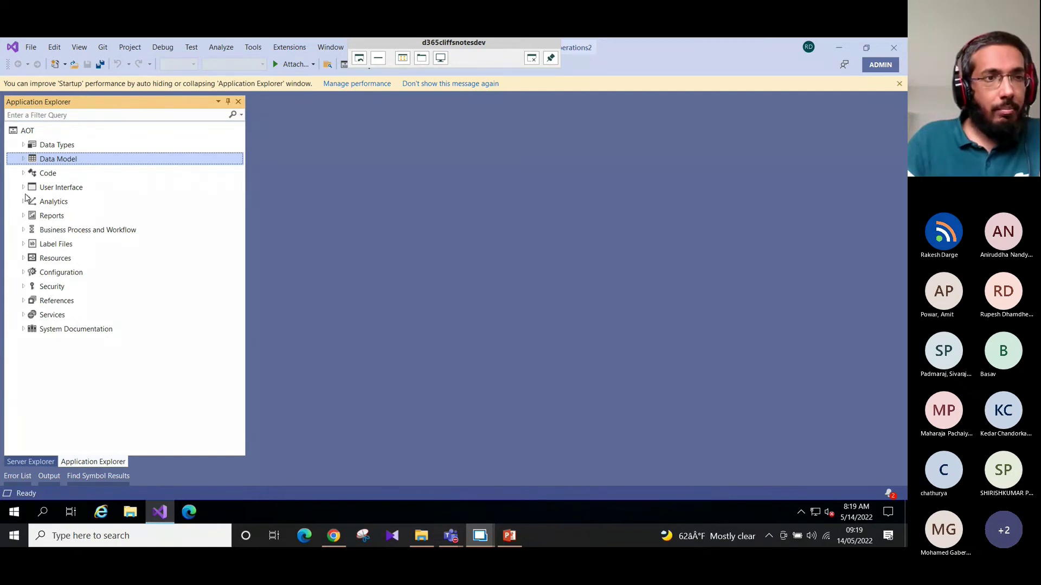
Expand Data Model and its Data Entities node, and browse the listed entities down to the asset entities
click(23, 159)
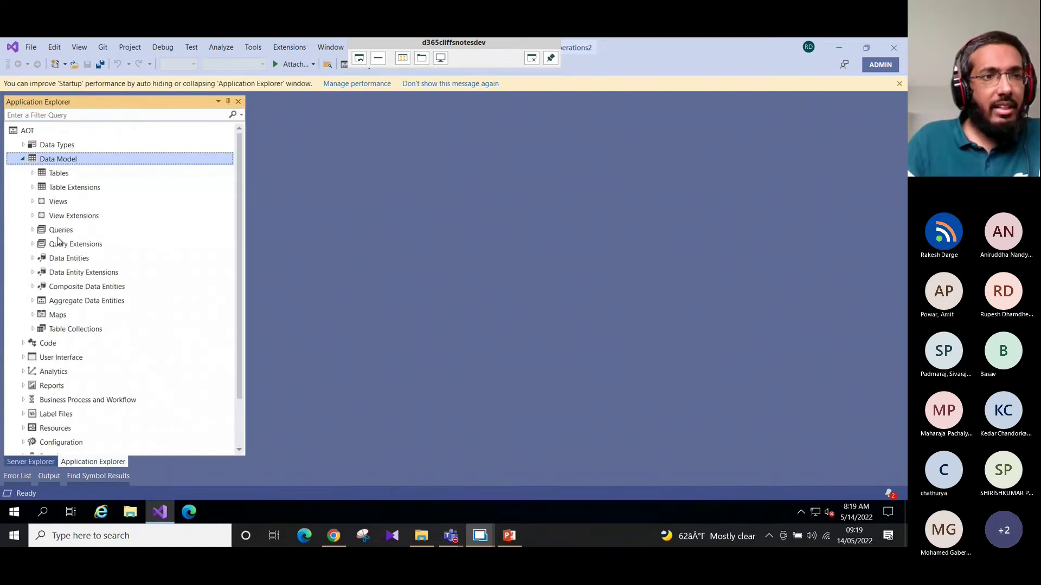
click(61, 259)
click(33, 259)
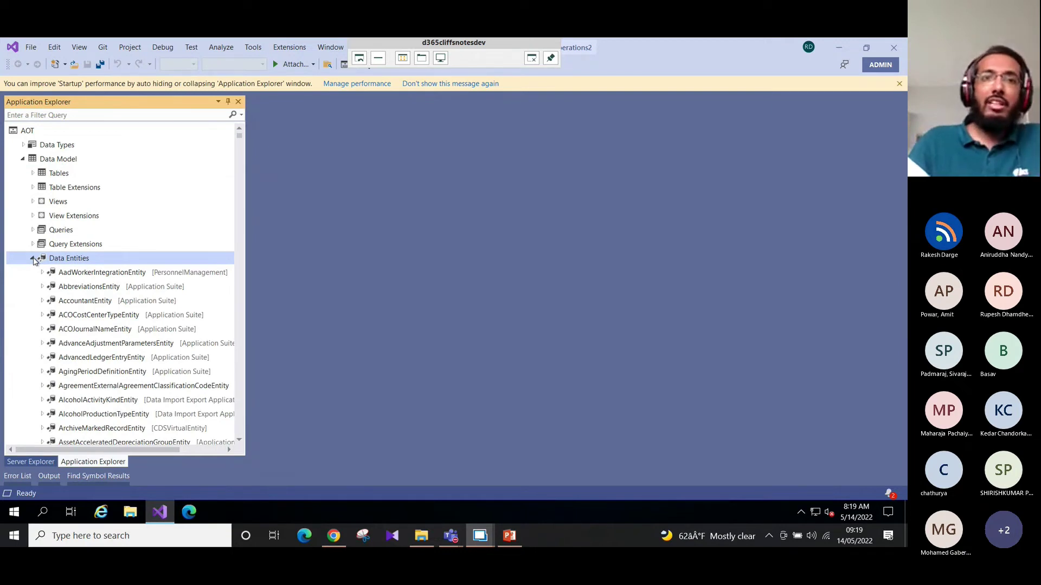
click(92, 334)
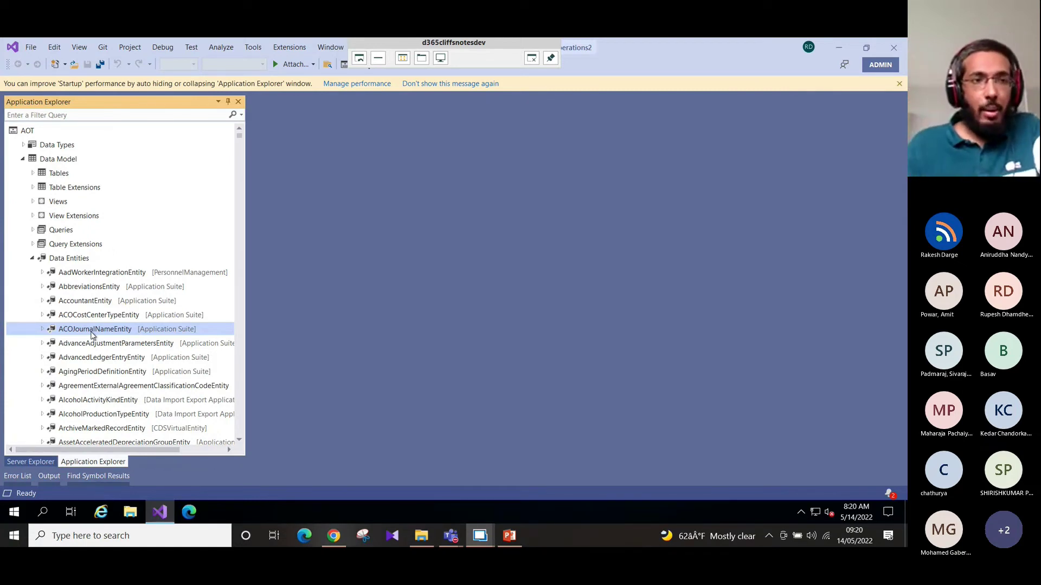
click(99, 363)
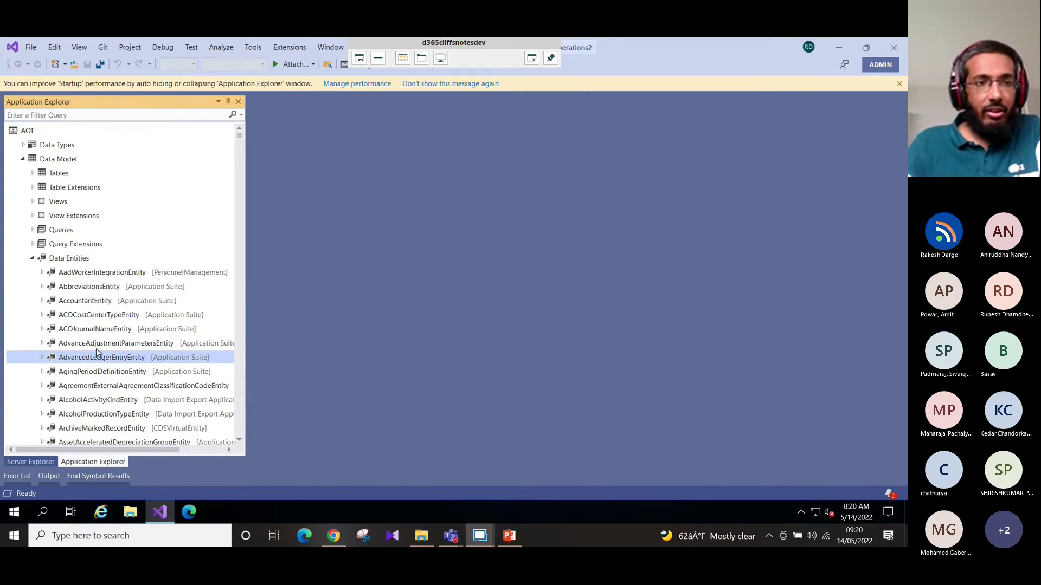
scroll(98, 353, down, 7)
click(94, 318)
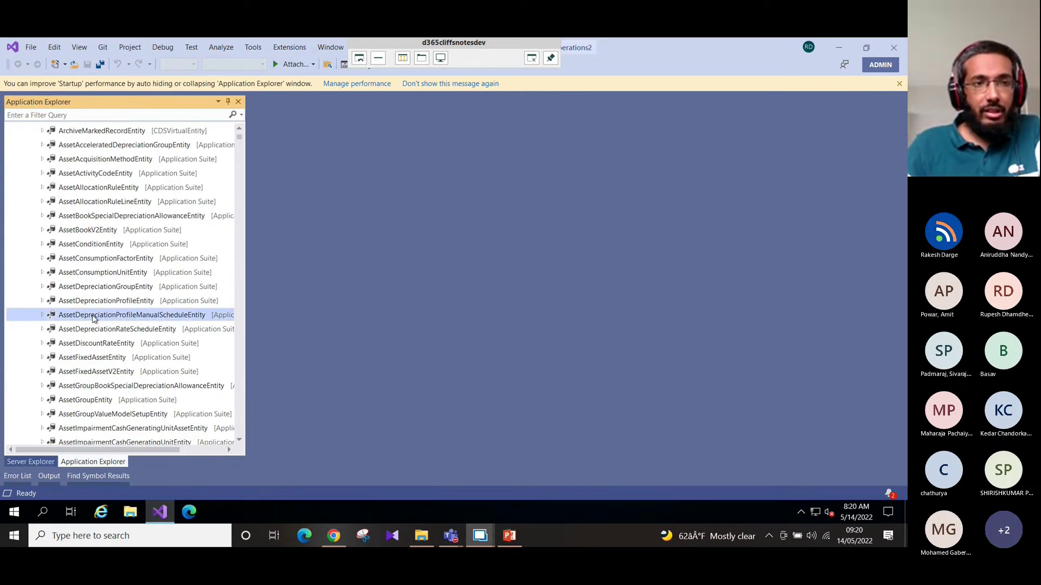
click(95, 287)
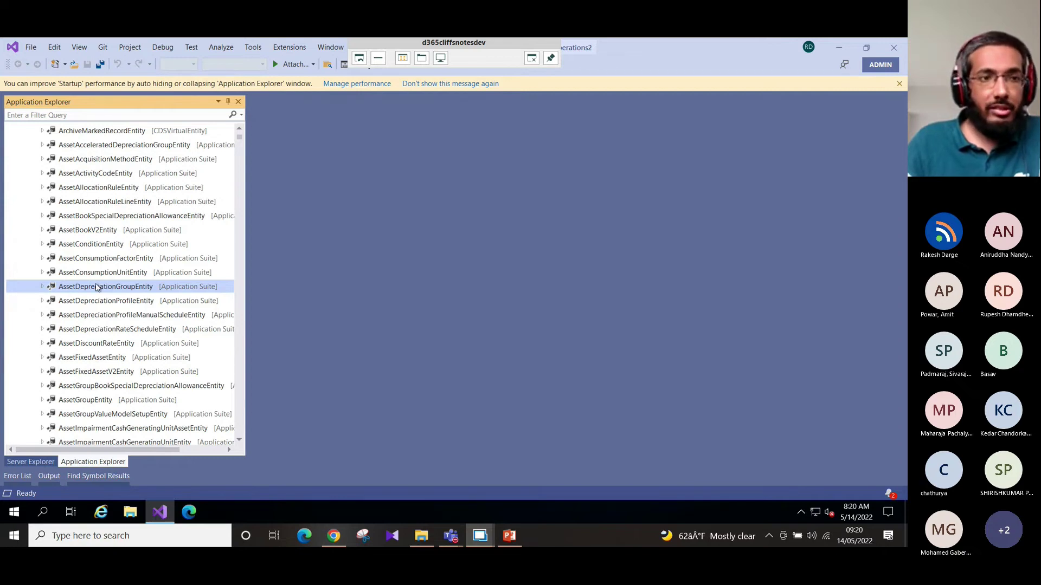
Open the AssetDepreciationGroupEntity data entity in the designer
right_click(96, 285)
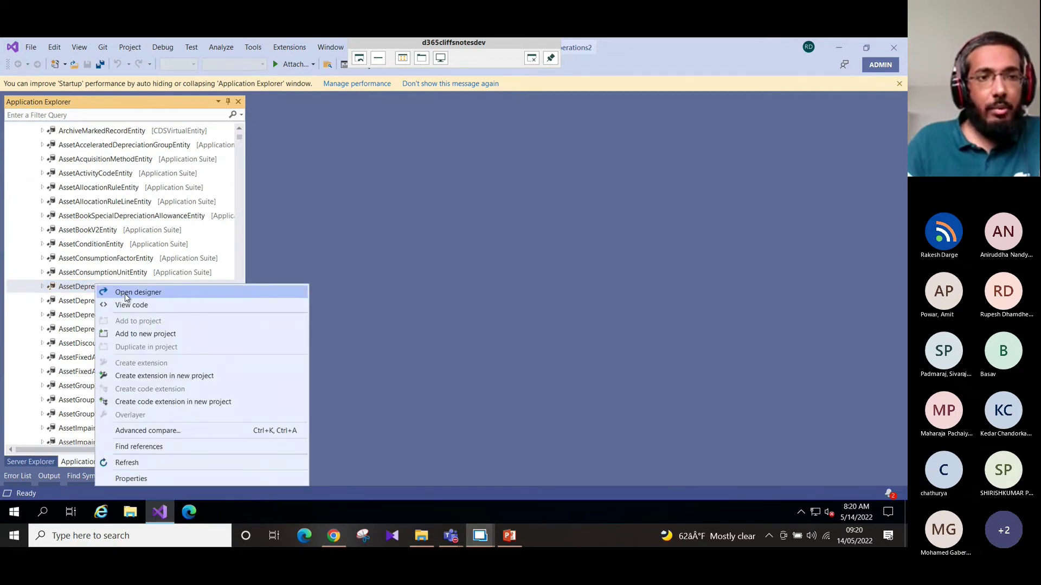
click(120, 293)
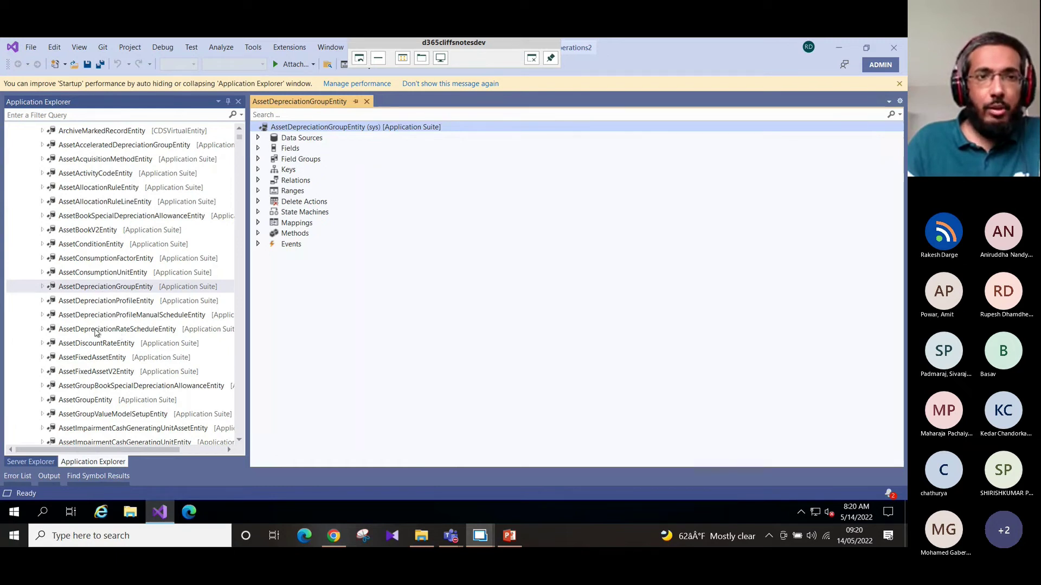
Switch to the Finance and Operations page in Chrome and open the Data management workspace of the System administration module
mouse_move(334, 538)
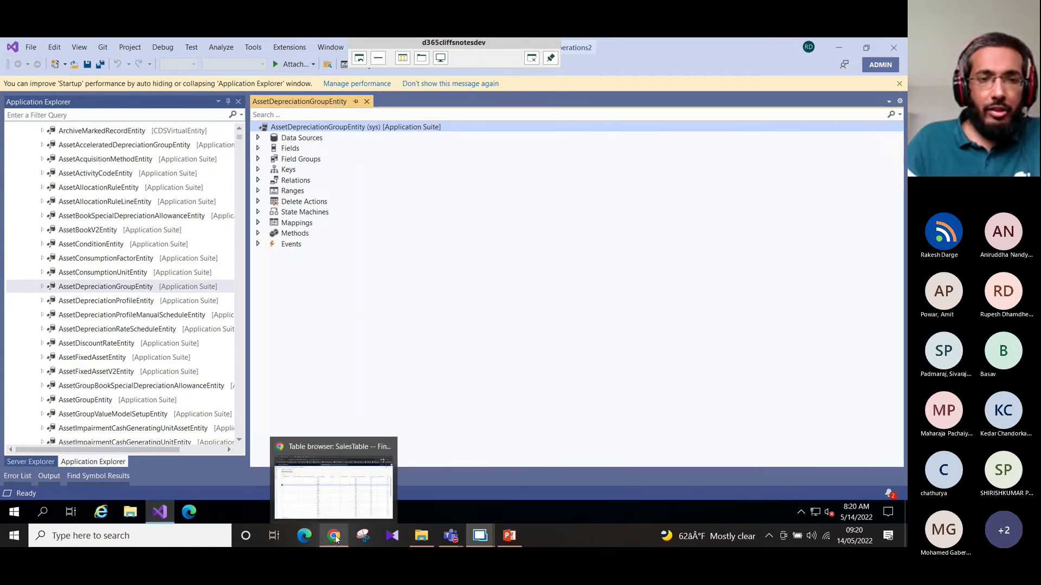
click(330, 492)
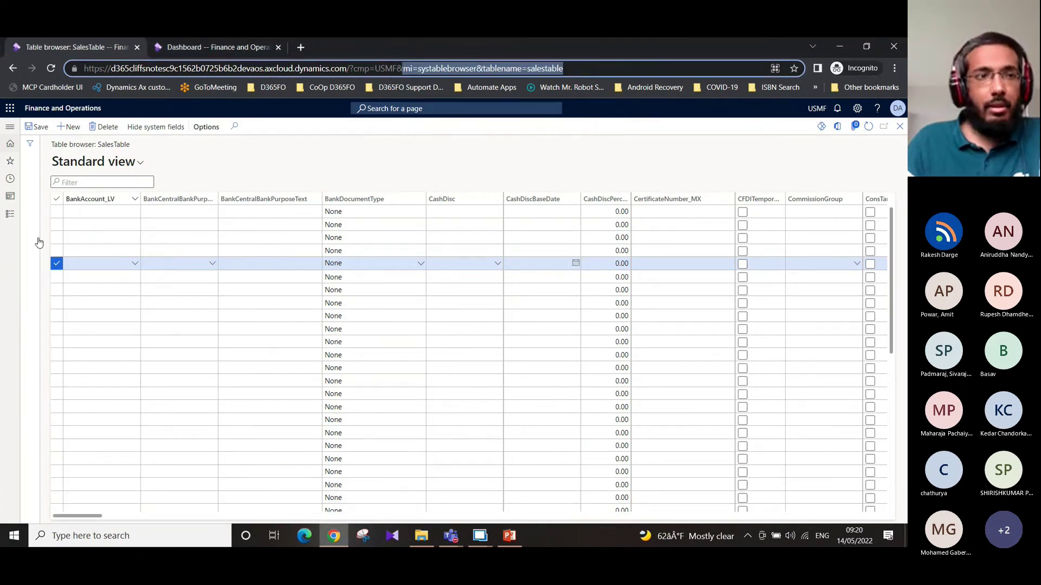
click(7, 217)
scroll(46, 352, down, 5)
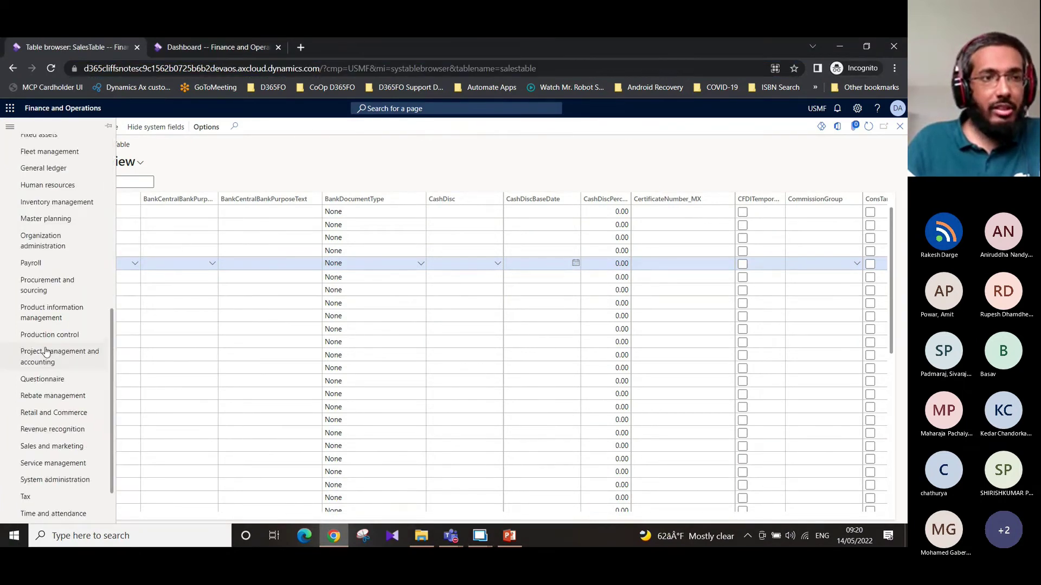
scroll(46, 352, down, 1)
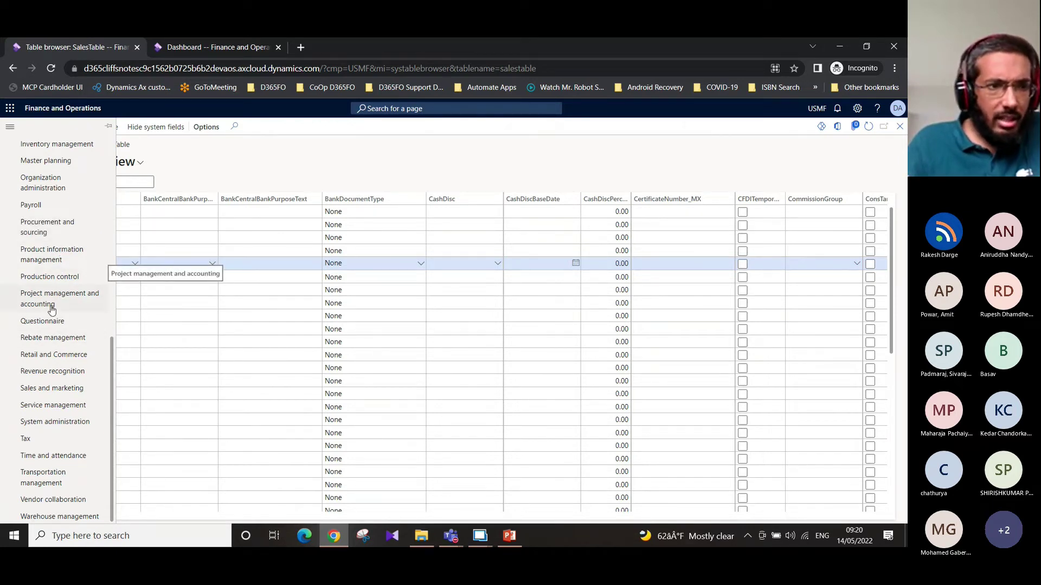
click(53, 423)
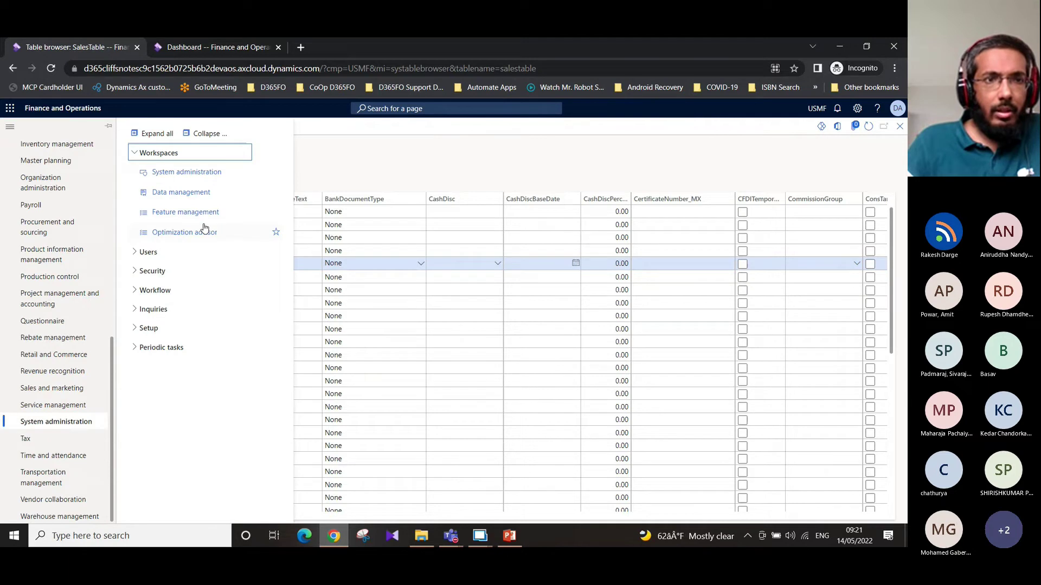
click(181, 192)
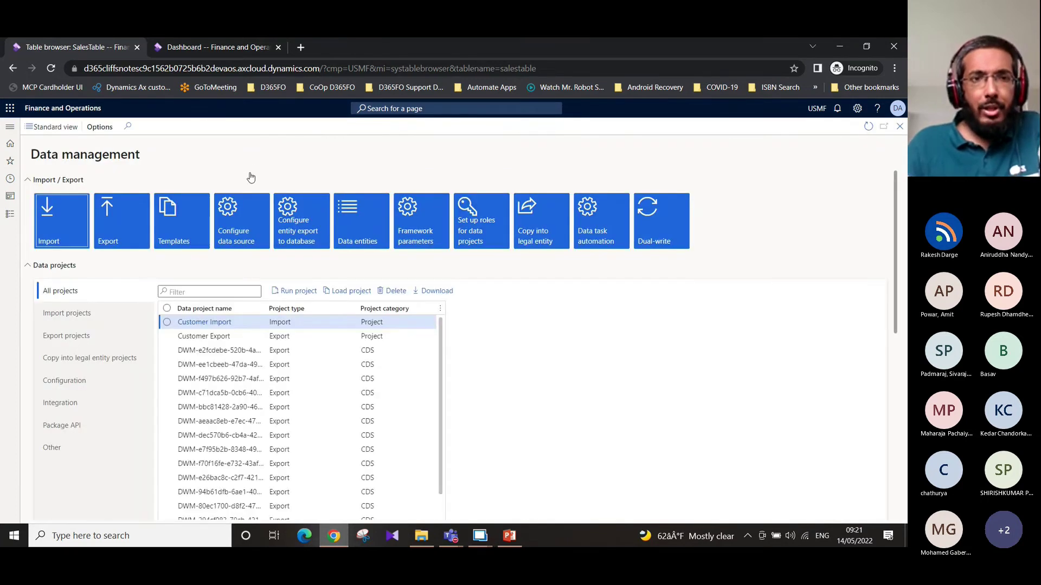
Open the list of data entities from Data management and browse the entities with their staging tables and target entities
click(358, 215)
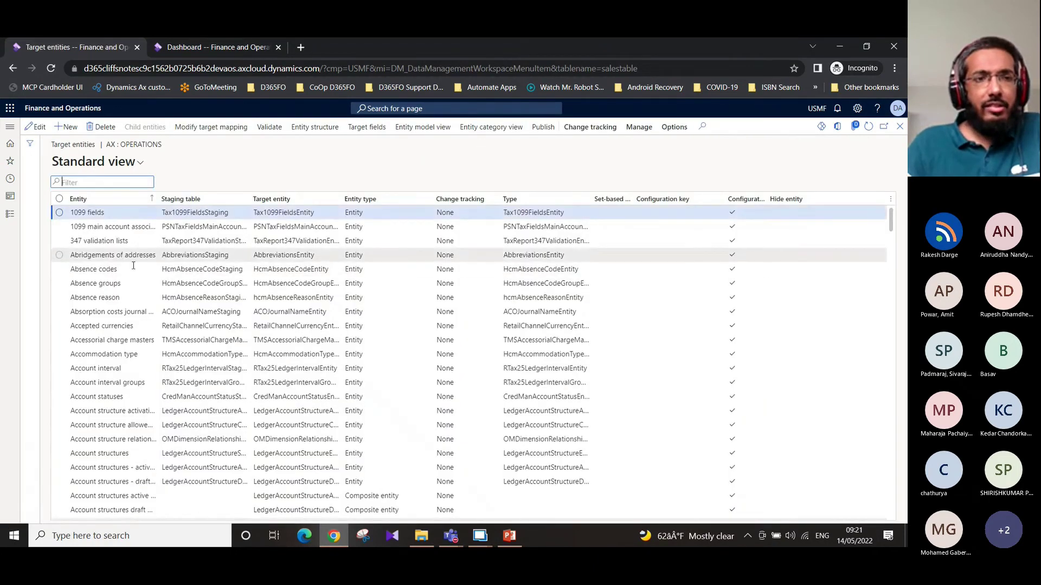
scroll(136, 285, down, 10)
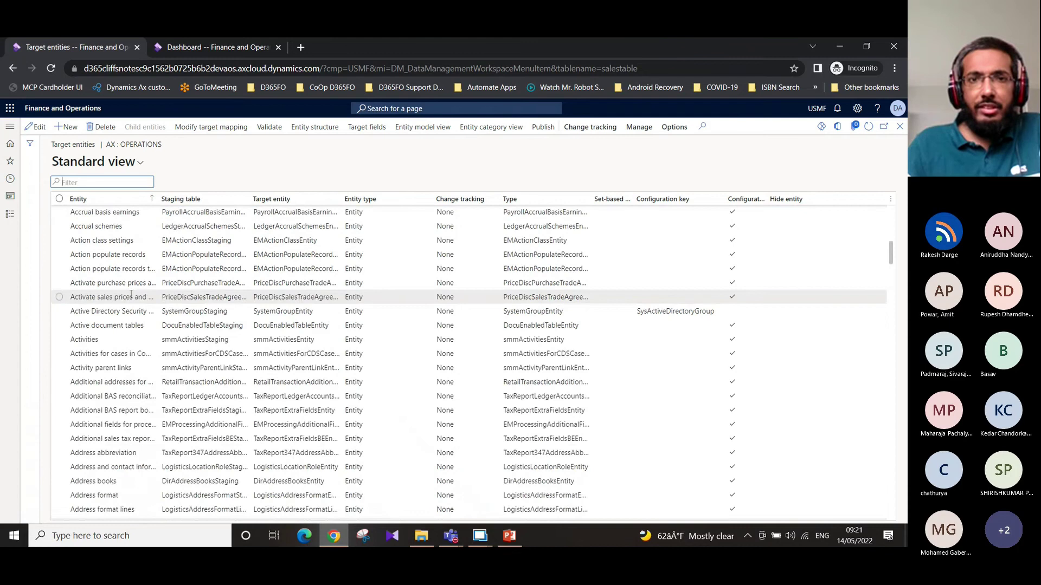
scroll(131, 294, down, 8)
scroll(131, 294, down, 15)
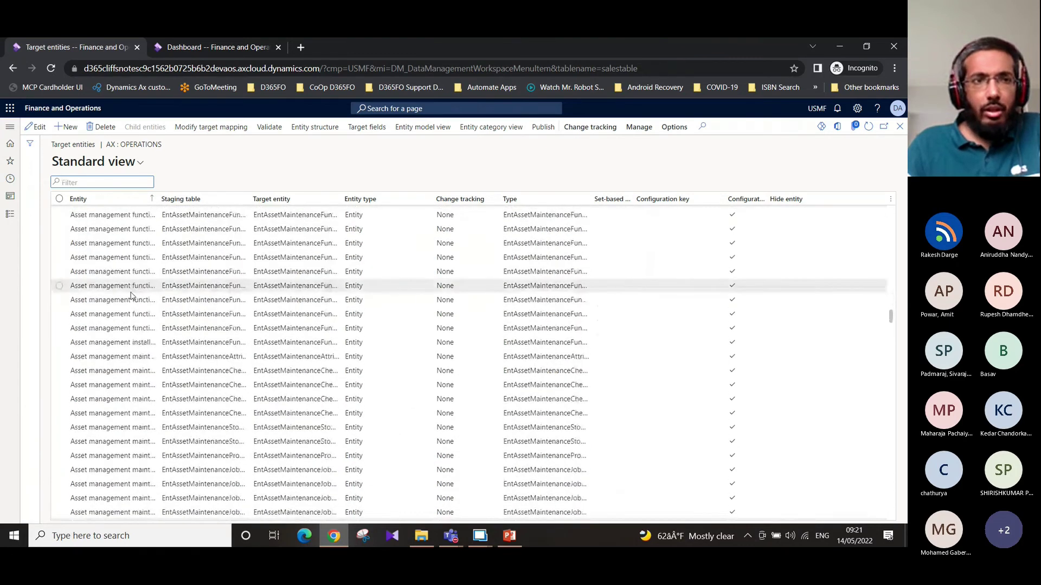
click(150, 186)
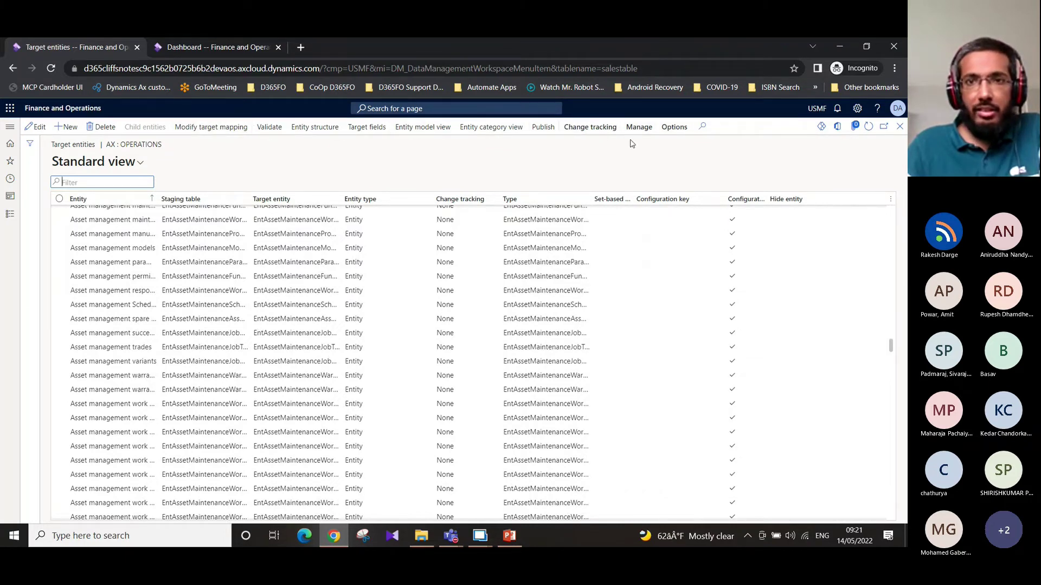
scroll(175, 309, down, 10)
scroll(175, 309, up, 10)
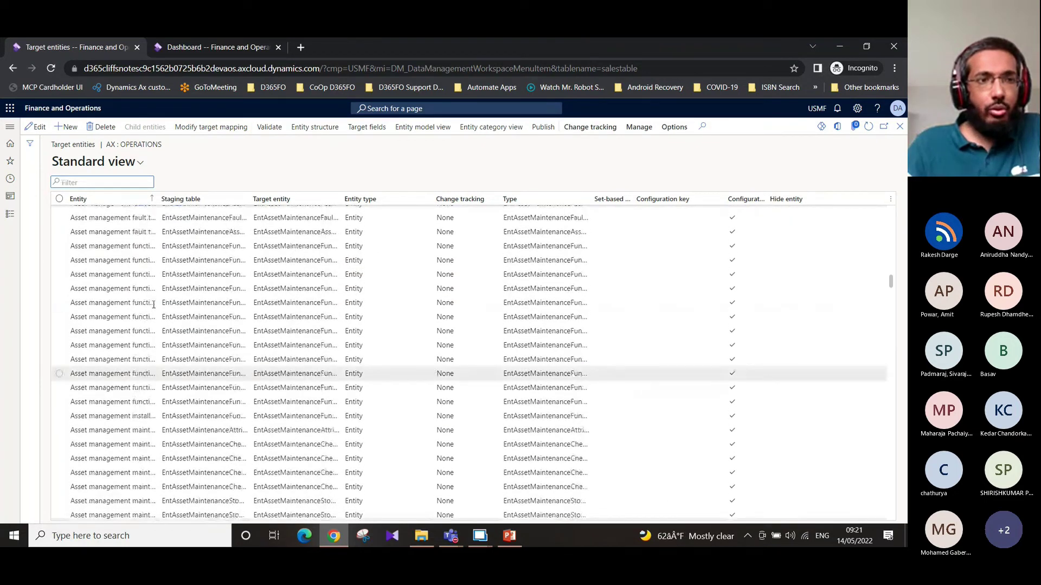
scroll(146, 292, up, 5)
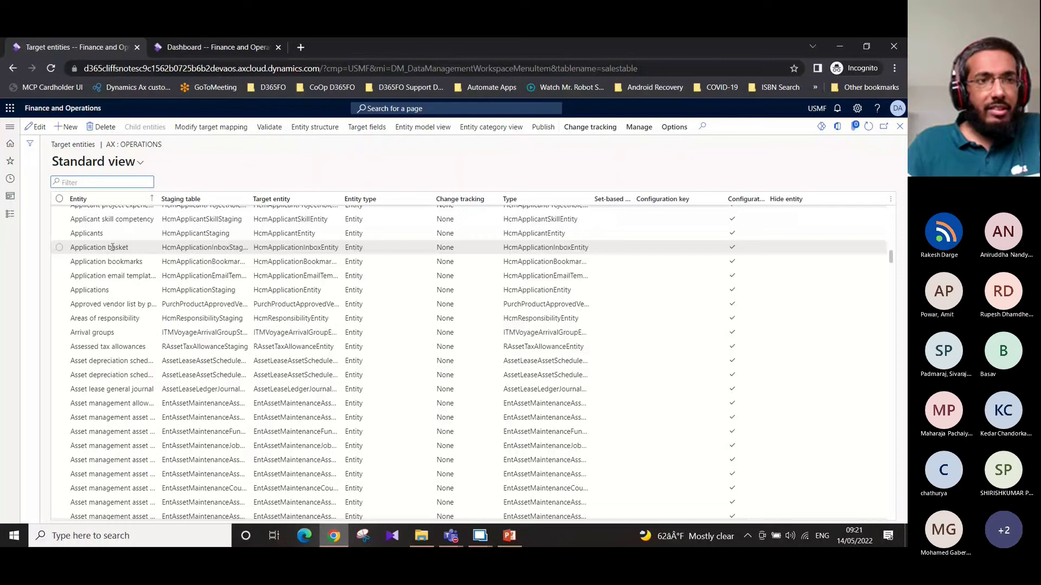
View the staging-to-target field mapping of the Application basket entity, and return to the entity list
click(112, 247)
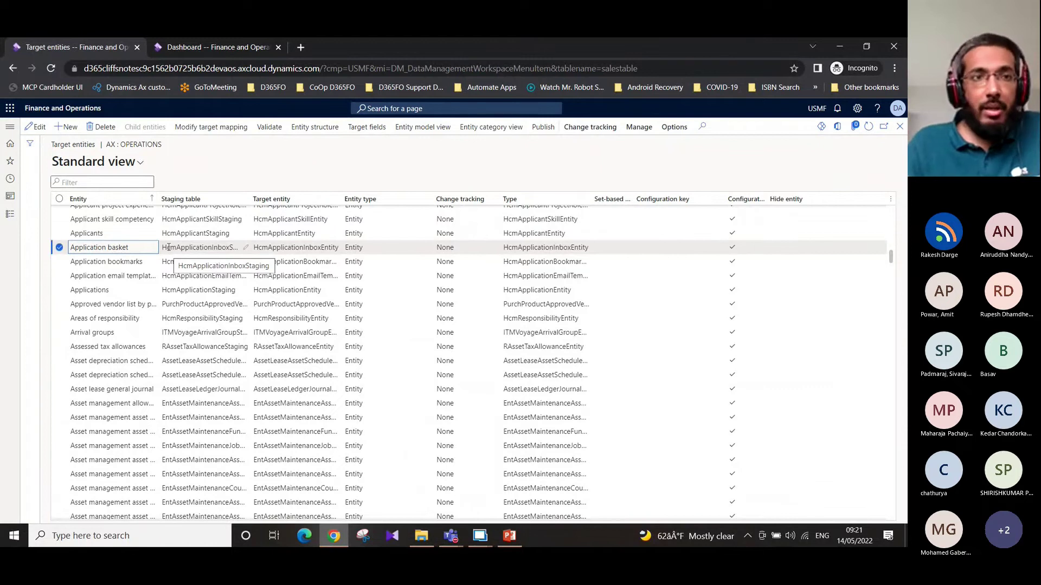
click(216, 130)
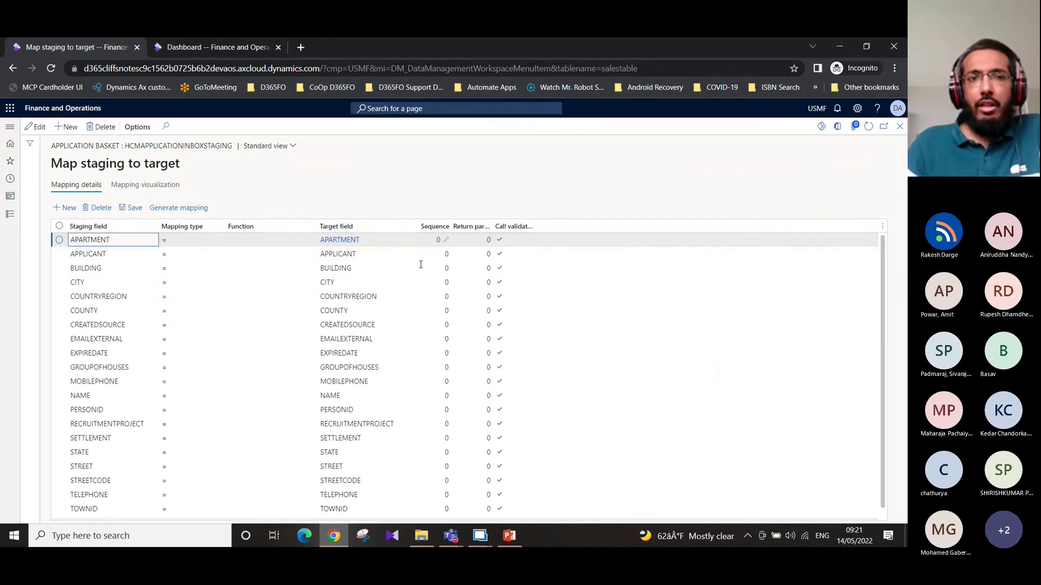
click(899, 126)
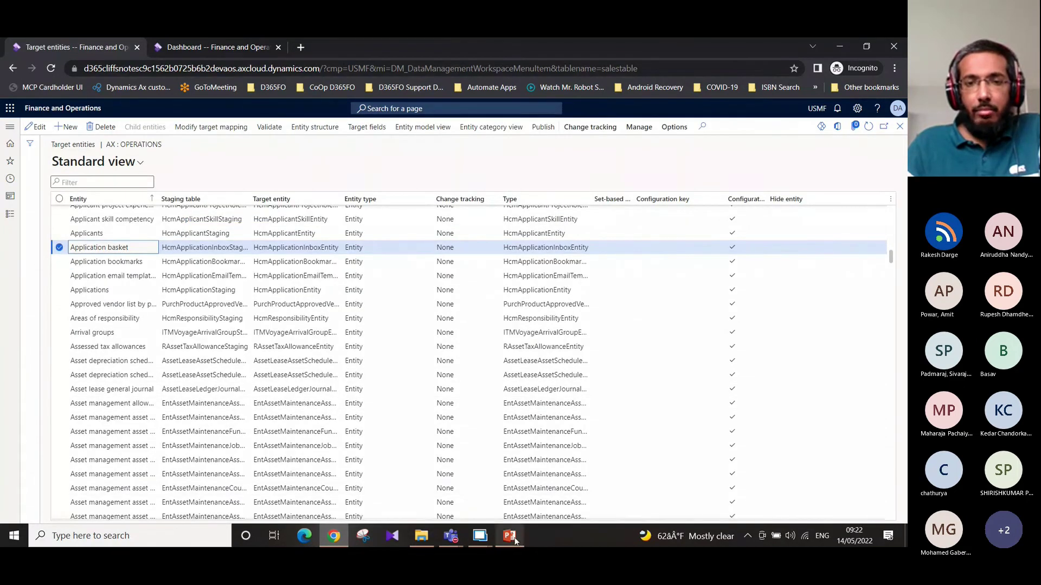
Switch to the PowerPoint presentation, start the slide show from the current slide and advance to the Ledger Integration Regarding Sales / Purchase slide
mouse_move(512, 536)
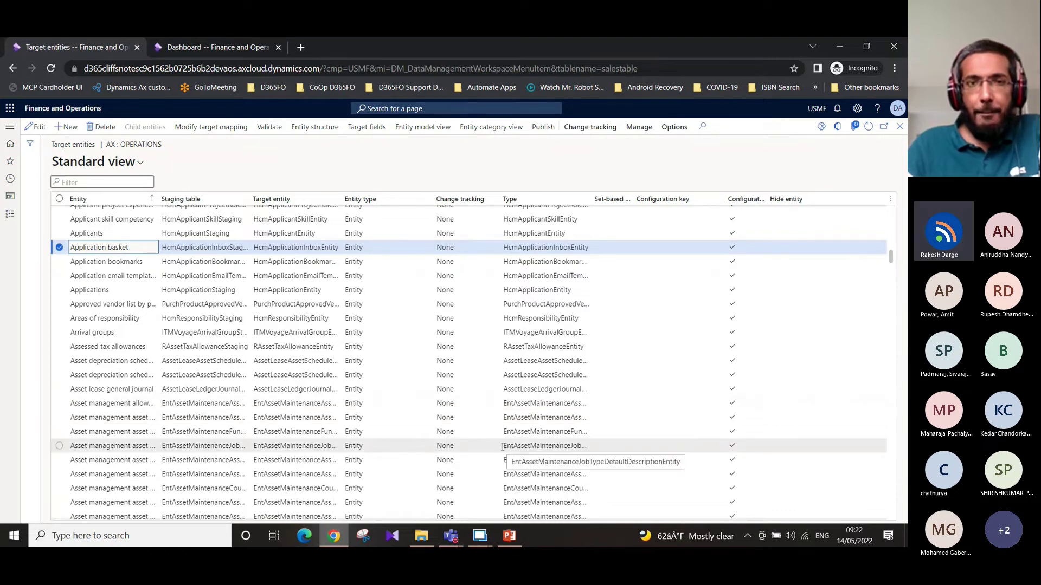
click(511, 536)
click(255, 63)
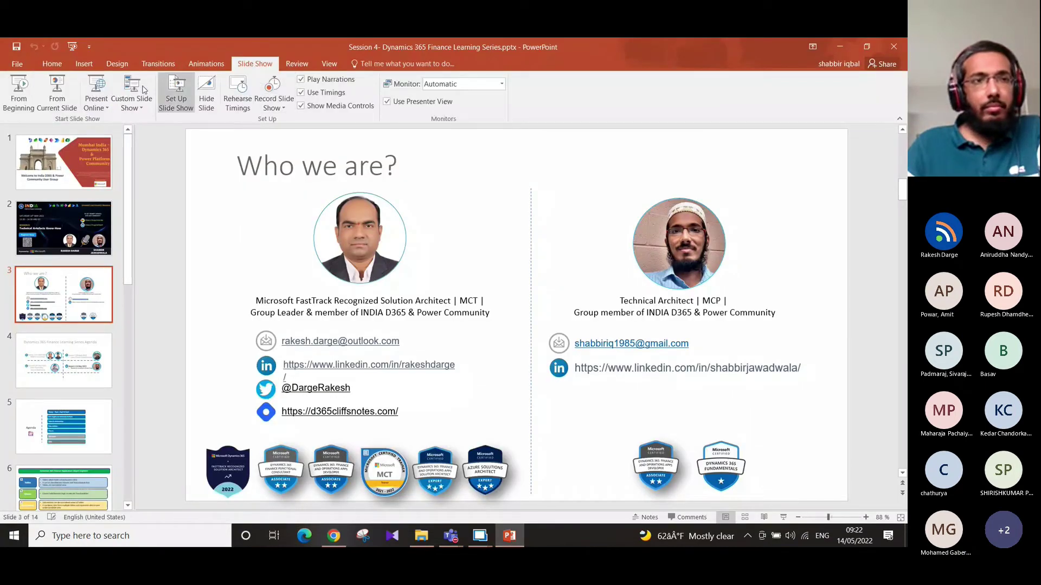
click(57, 89)
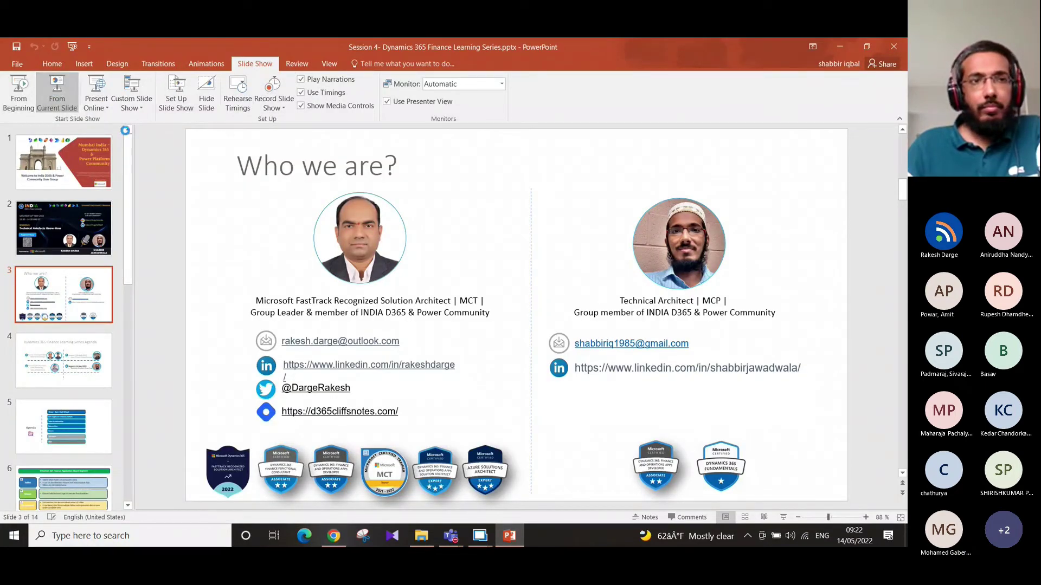
key(Right)
key(Right)
key(Right)
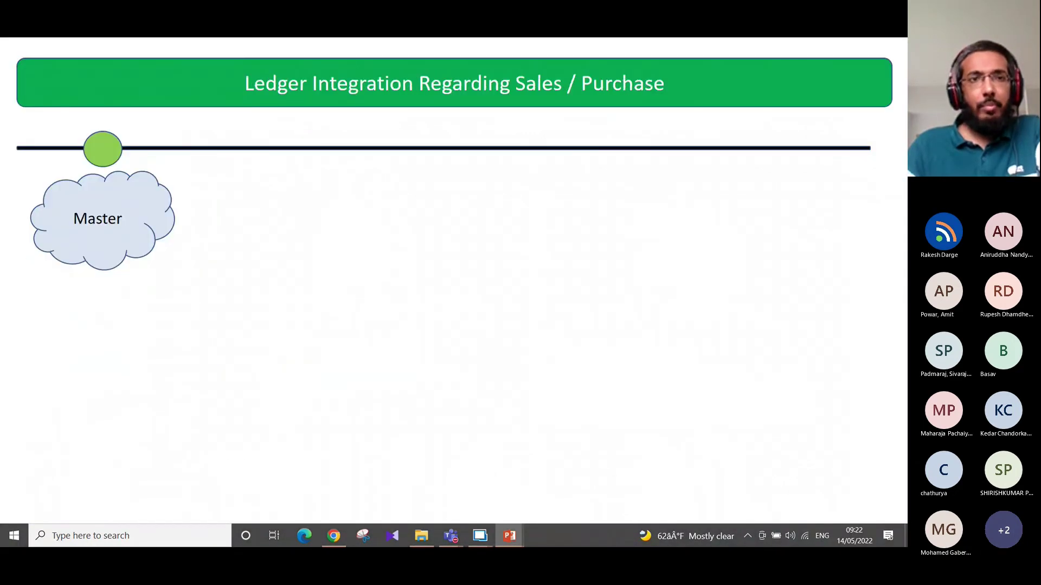
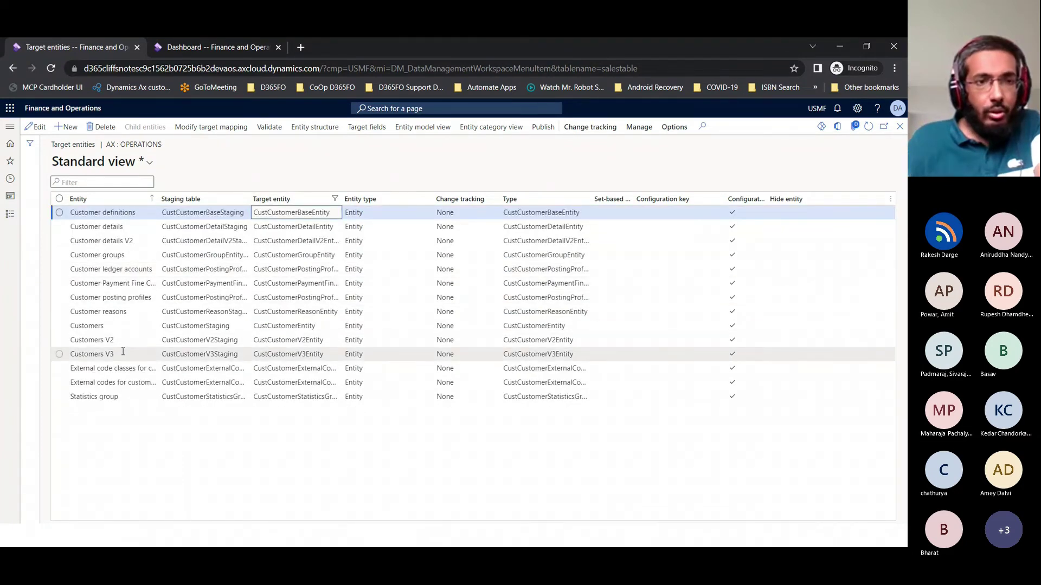
Select the Customers V3 row in the target entities list and highlight its target entity and entity name
click(272, 355)
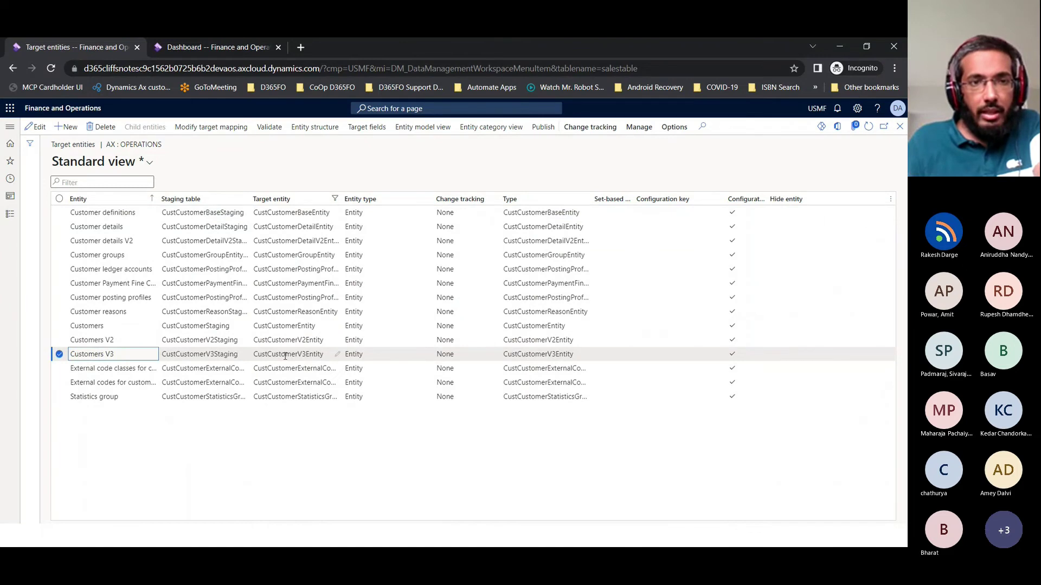
click(285, 356)
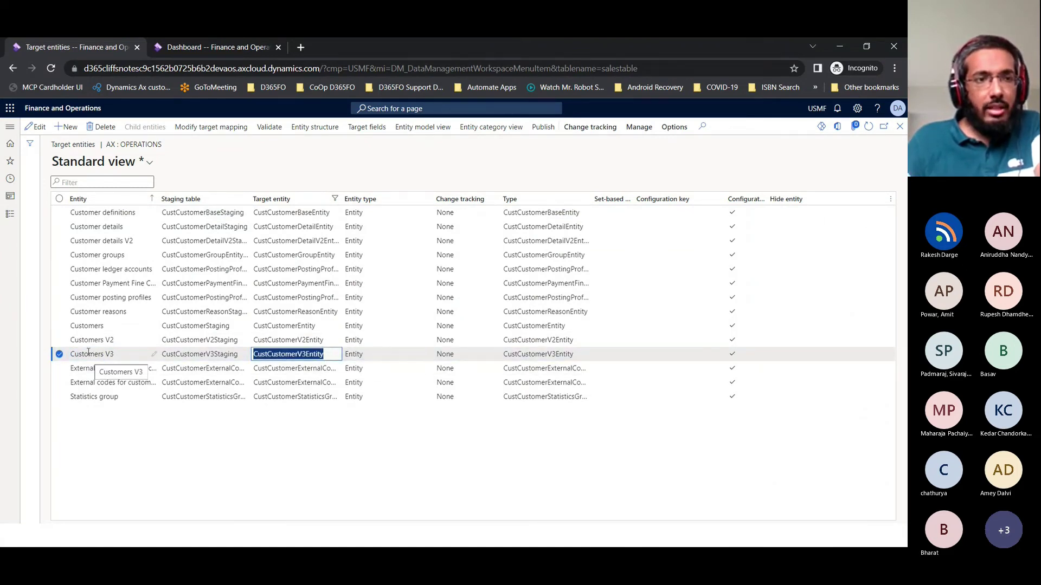
click(118, 355)
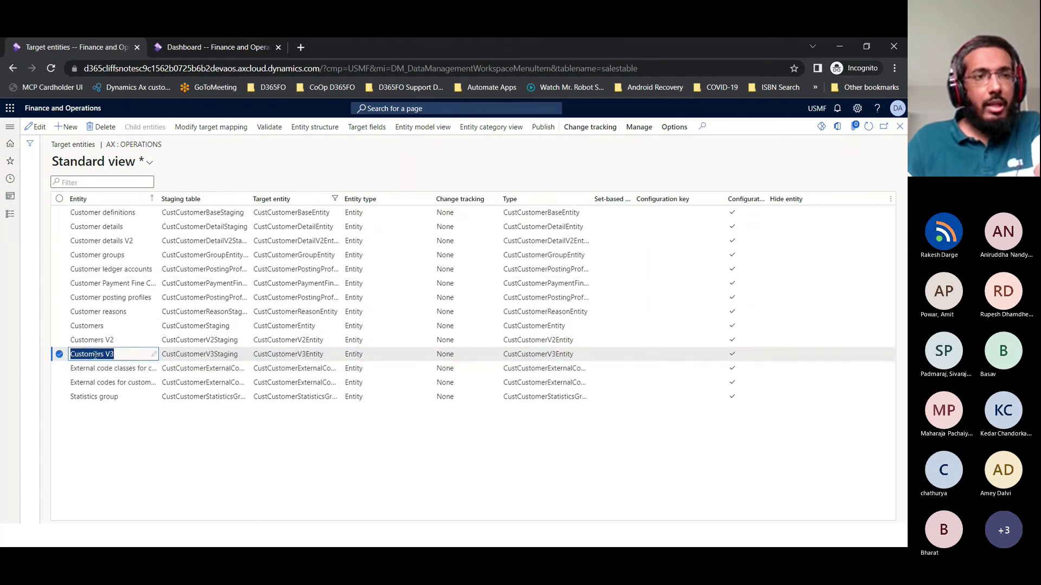
Return to the Data management workspace and create a new import project with the group name Customers Import 1
click(11, 218)
click(182, 194)
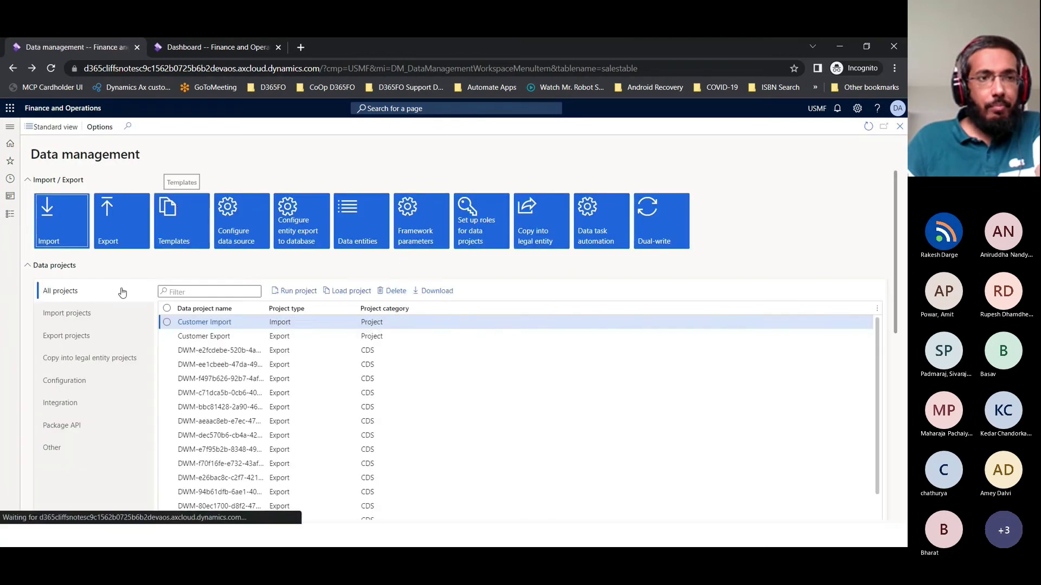
click(59, 216)
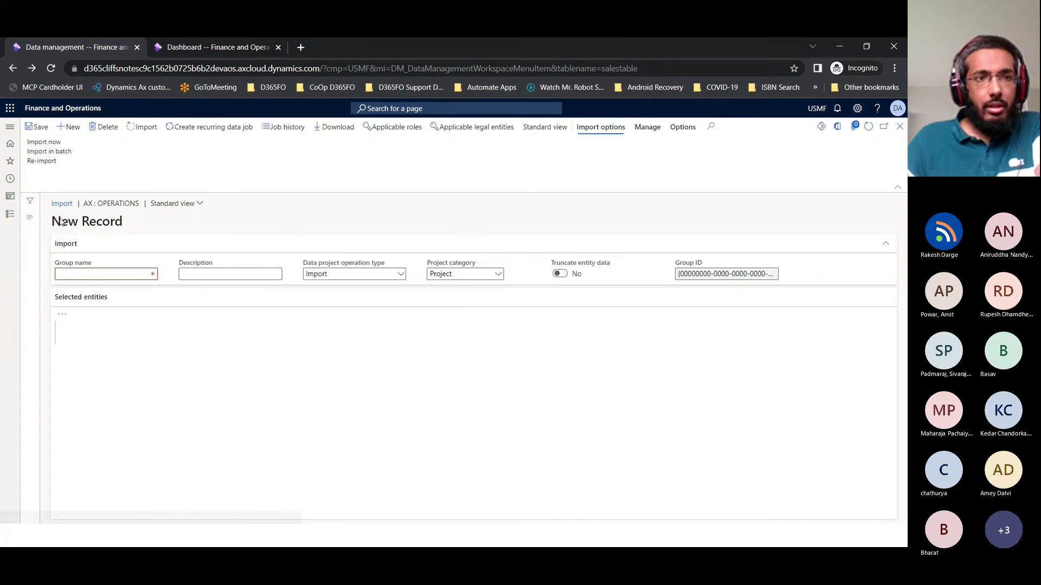
click(97, 274)
text(Cu)
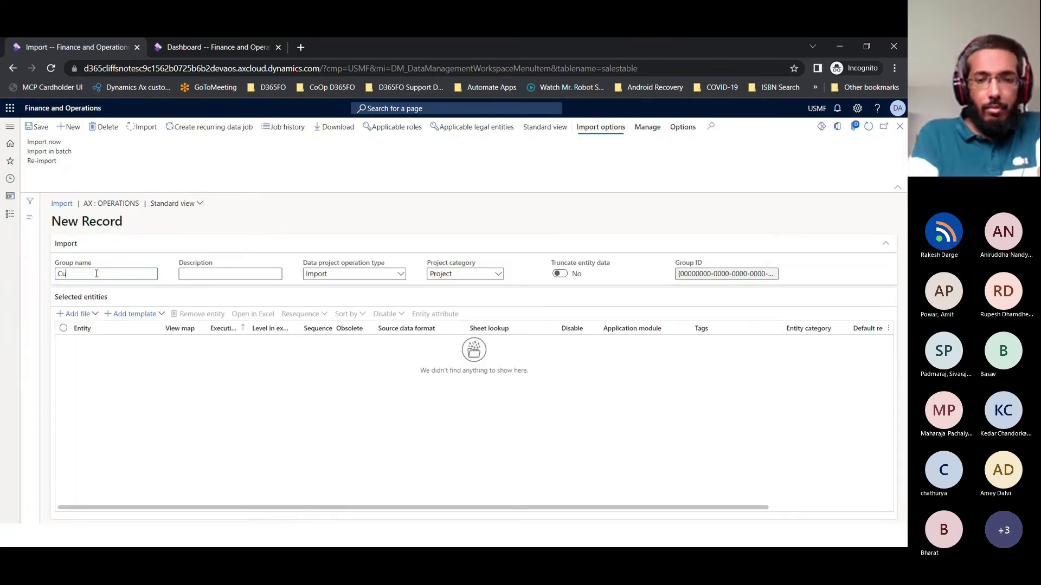
text(stomer)
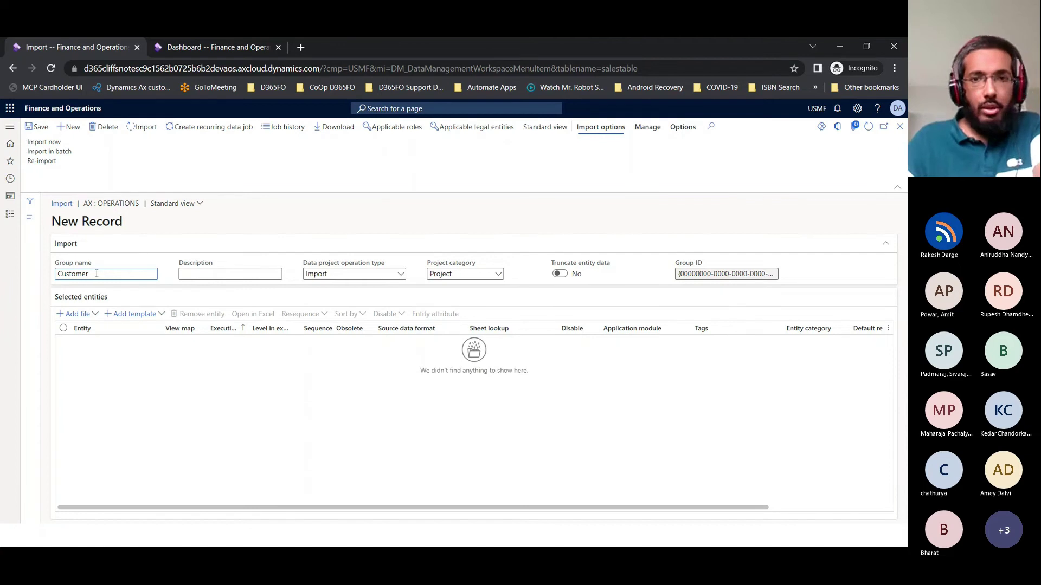
text(s Import 1)
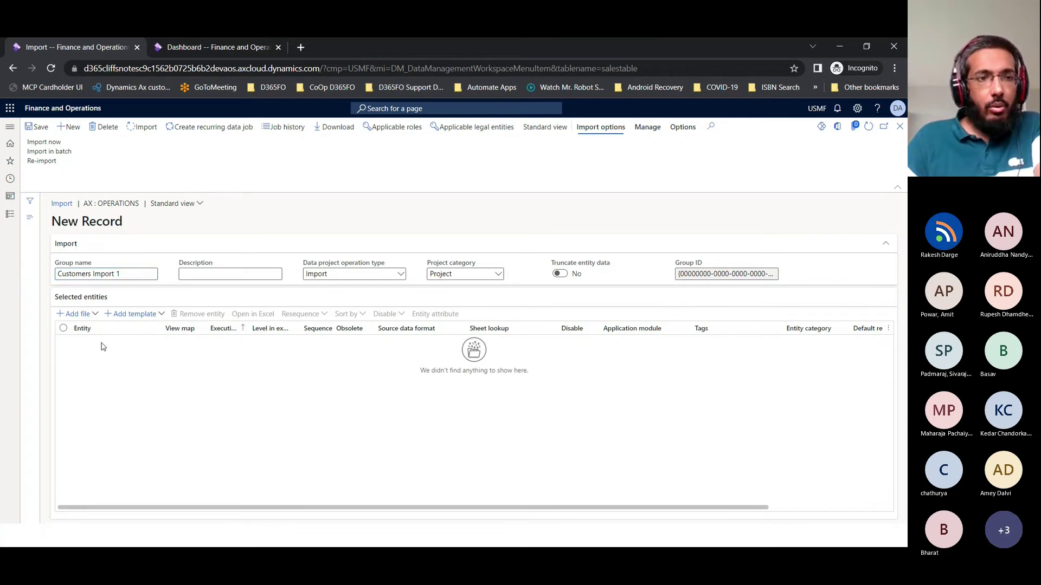
click(81, 315)
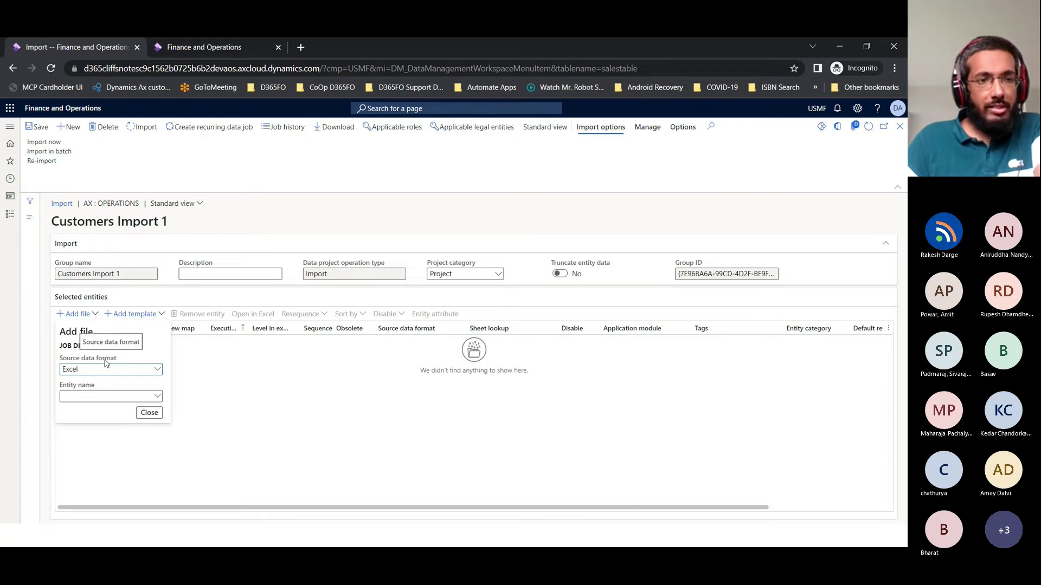
click(98, 397)
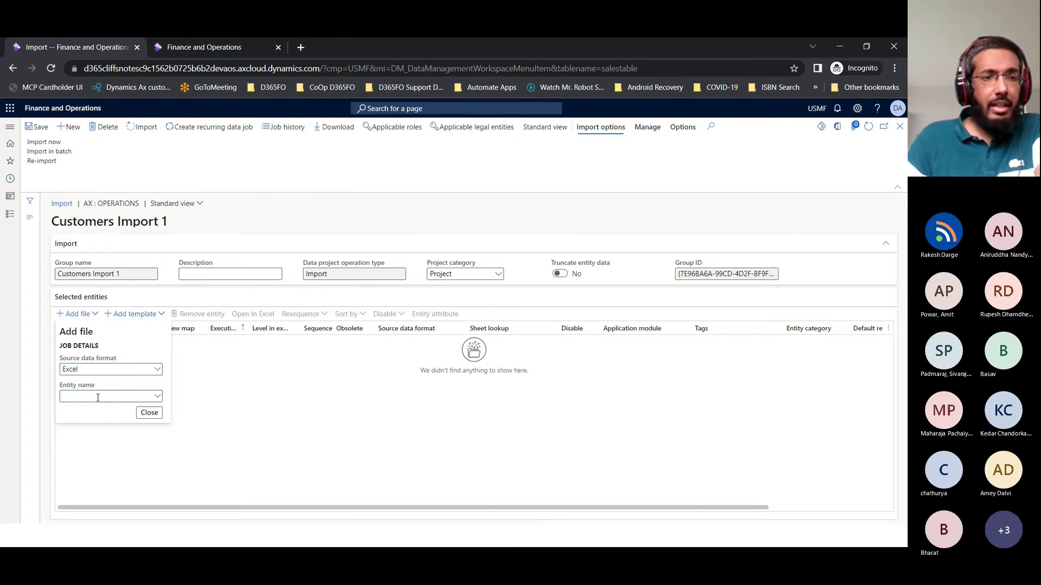
text(Customers V3)
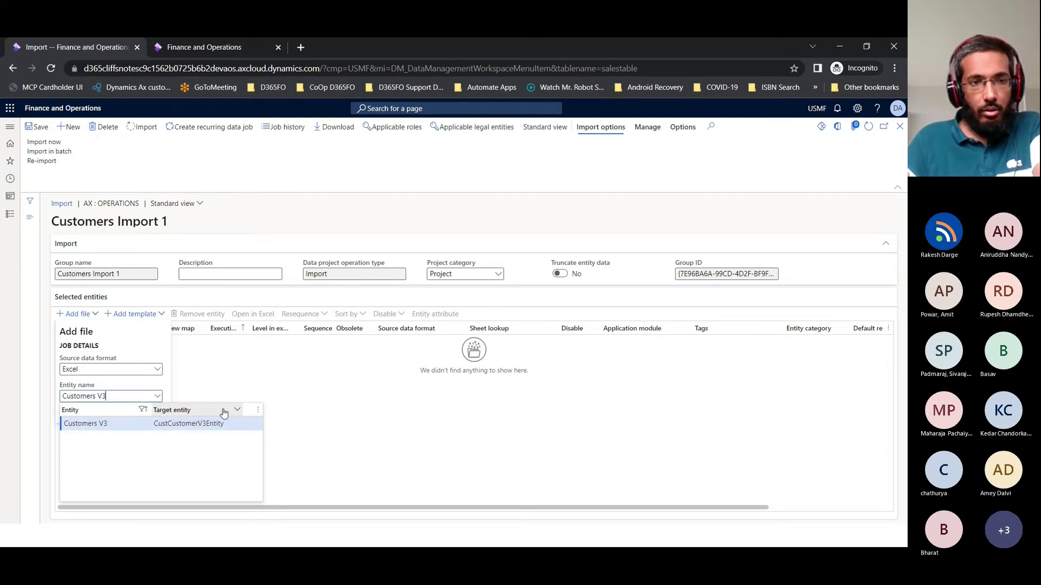
click(325, 391)
click(140, 411)
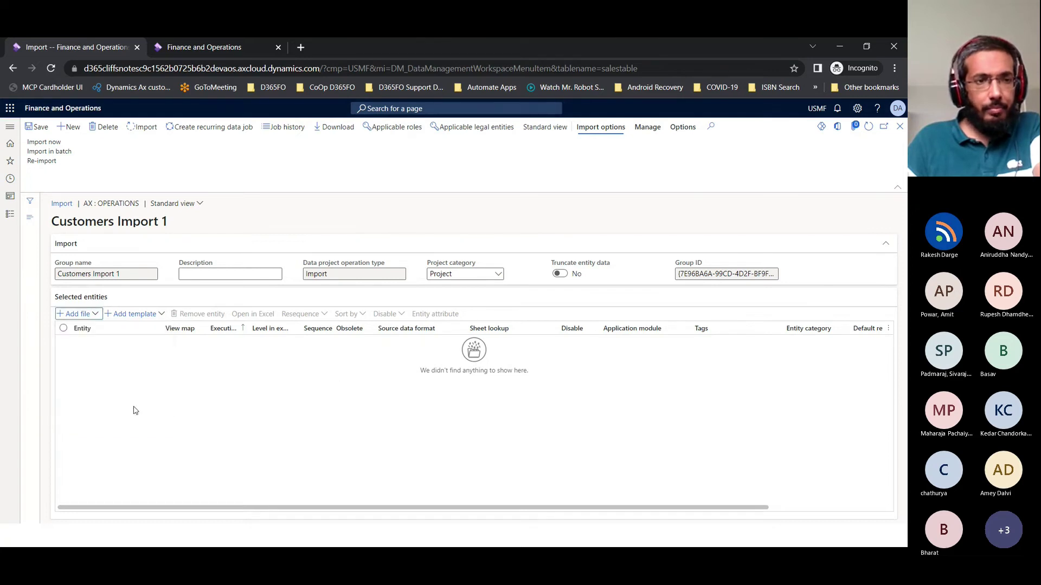
Start adding an Excel-format file to the import project and choose Customers V3 as its entity
click(86, 314)
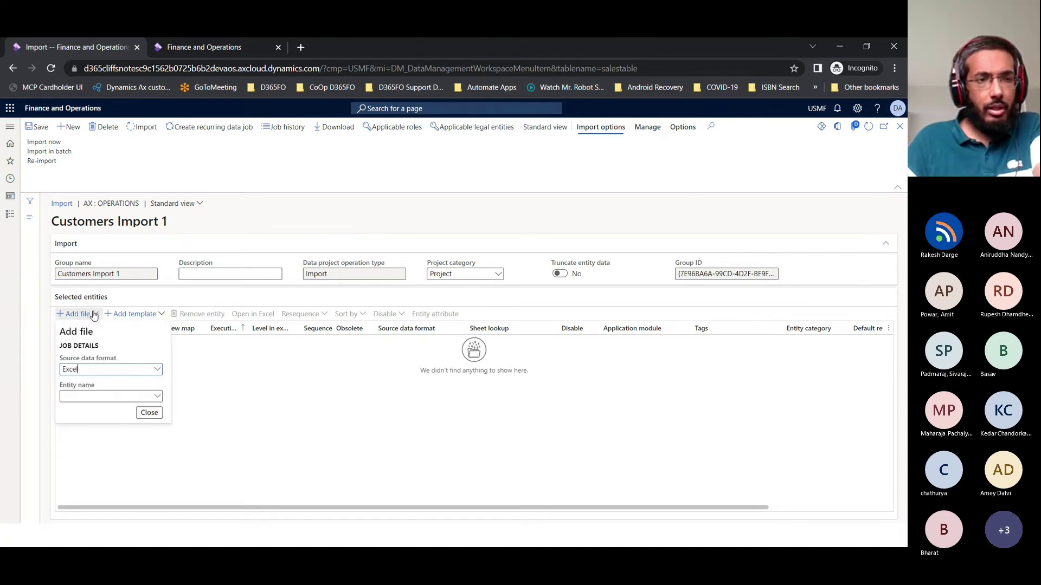
click(108, 397)
text(Cus)
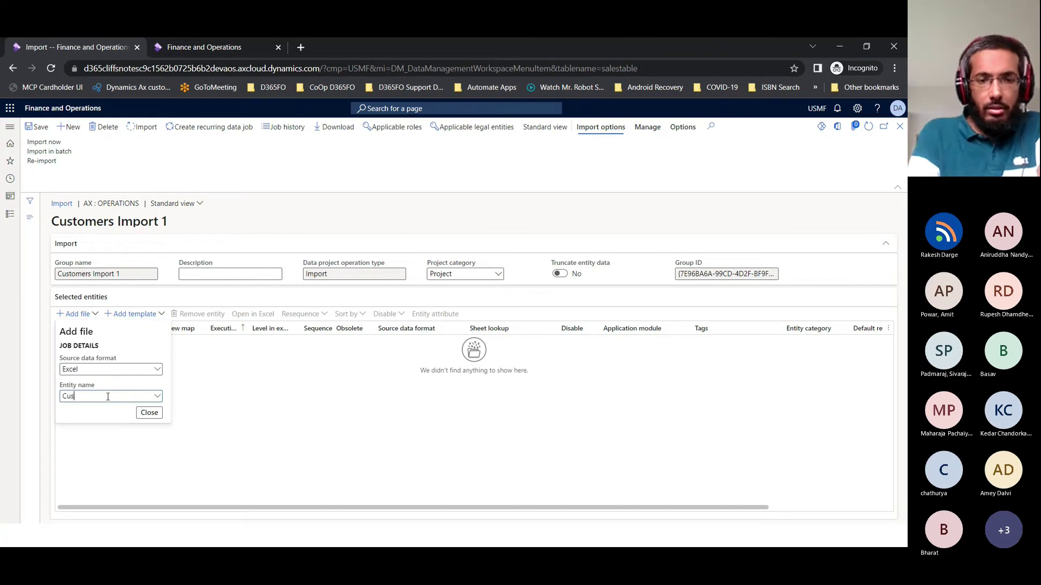
text(tomers )
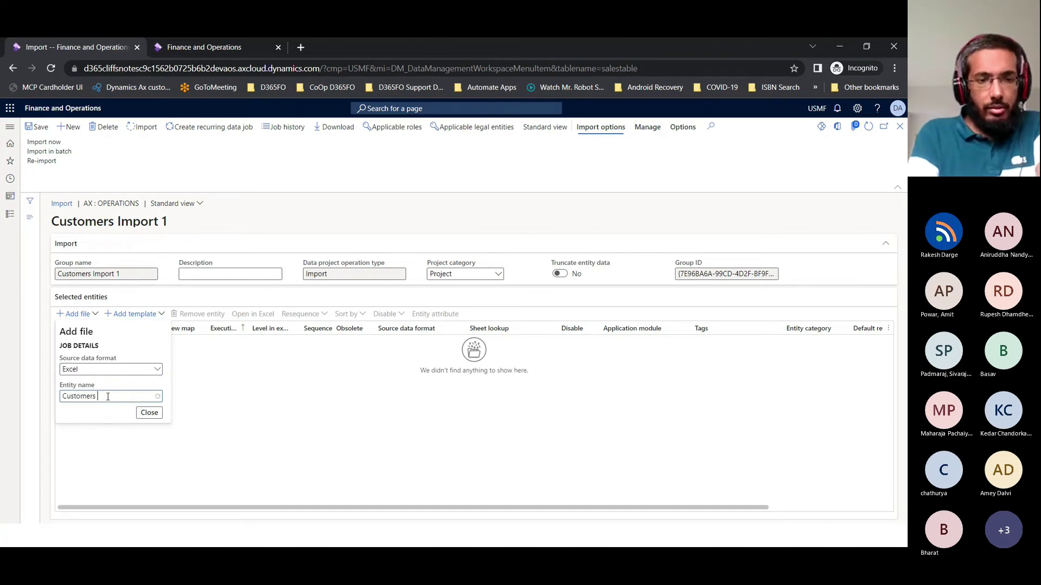
text(V3)
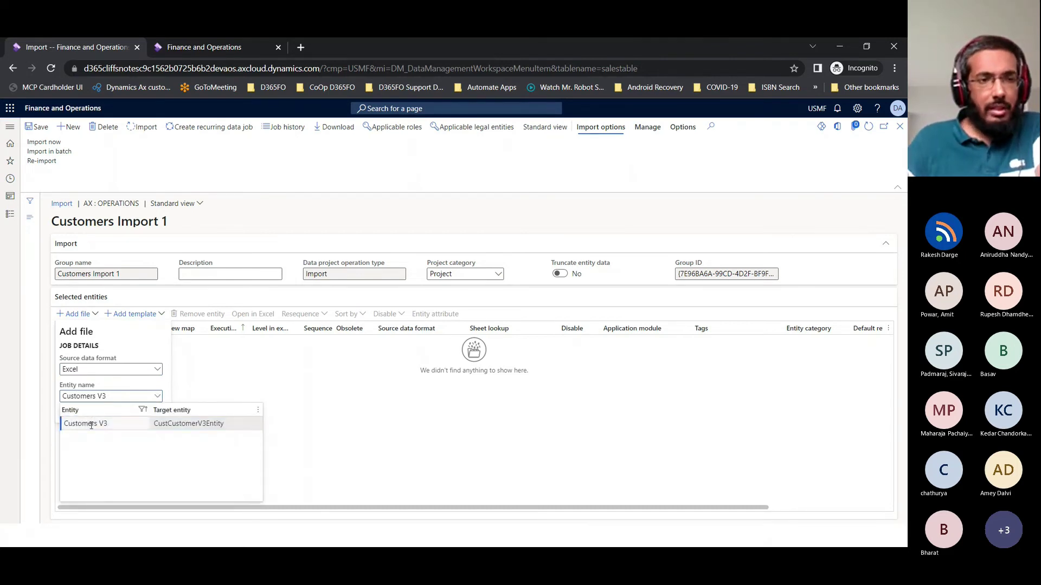
click(91, 424)
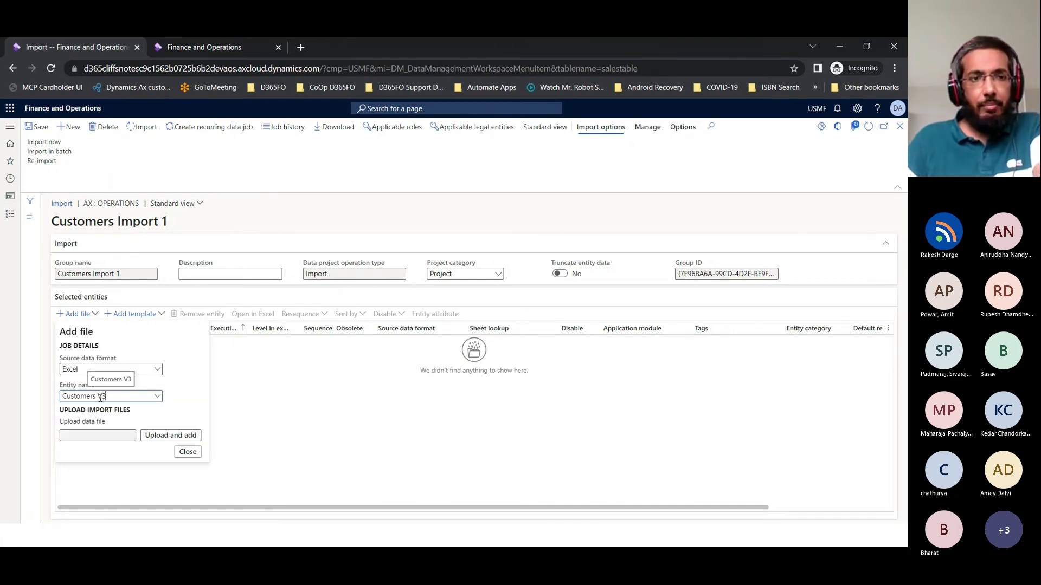
Switch to the DMF Sample folder in File Explorer, open Customers V3.xlsx in Excel and maximize its window
key(alt+Tab)
key(alt+Tab)
key(alt+Tab)
key(alt+Tab)
key(alt+Tab)
key(alt+Tab)
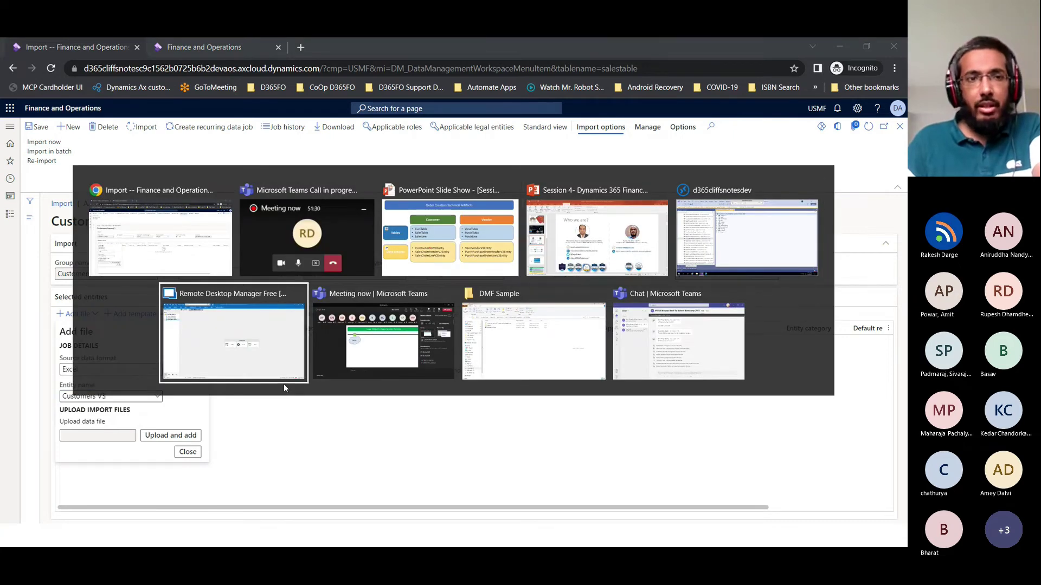
key(alt+Tab)
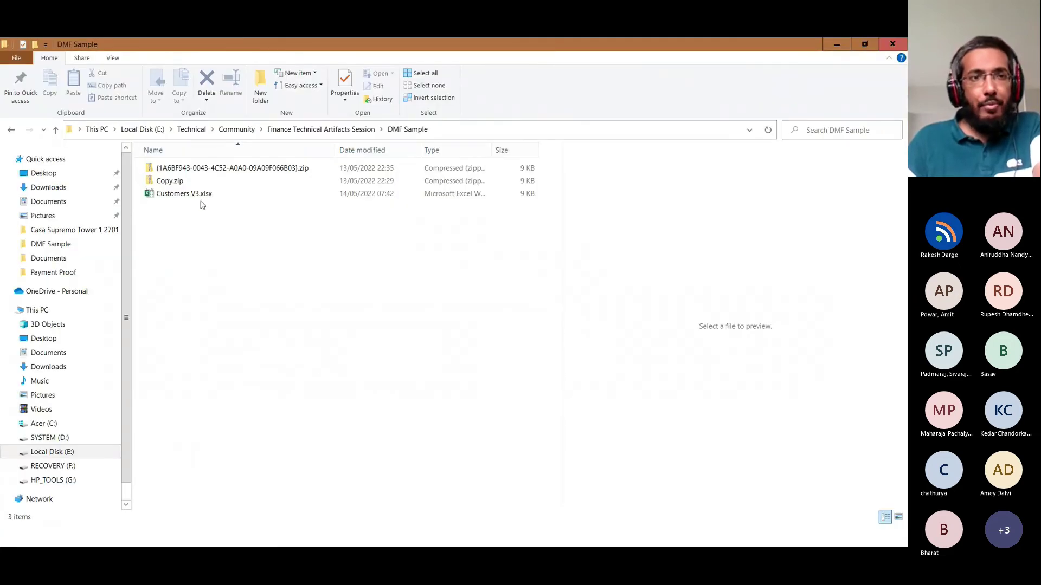
double_click(198, 195)
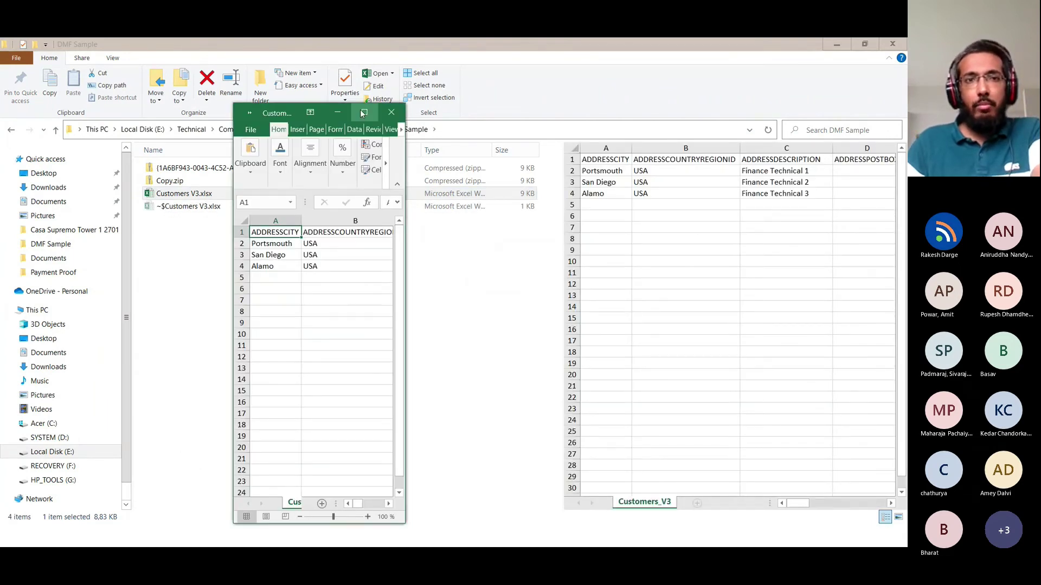
click(363, 112)
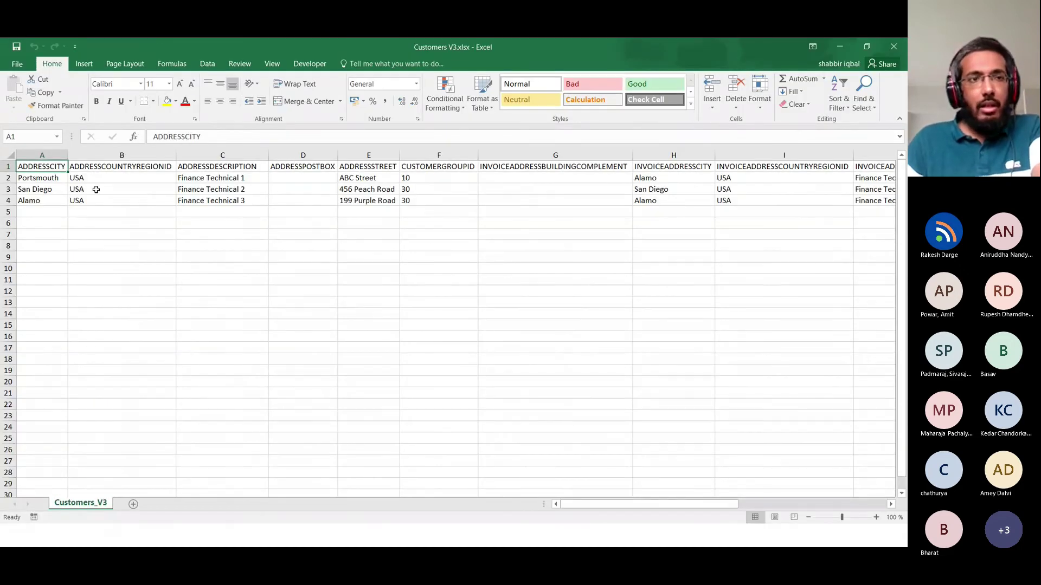
Examine the column headings of the Customers_V3 sheet from the address fields through to the last column, and return to the first column
click(135, 191)
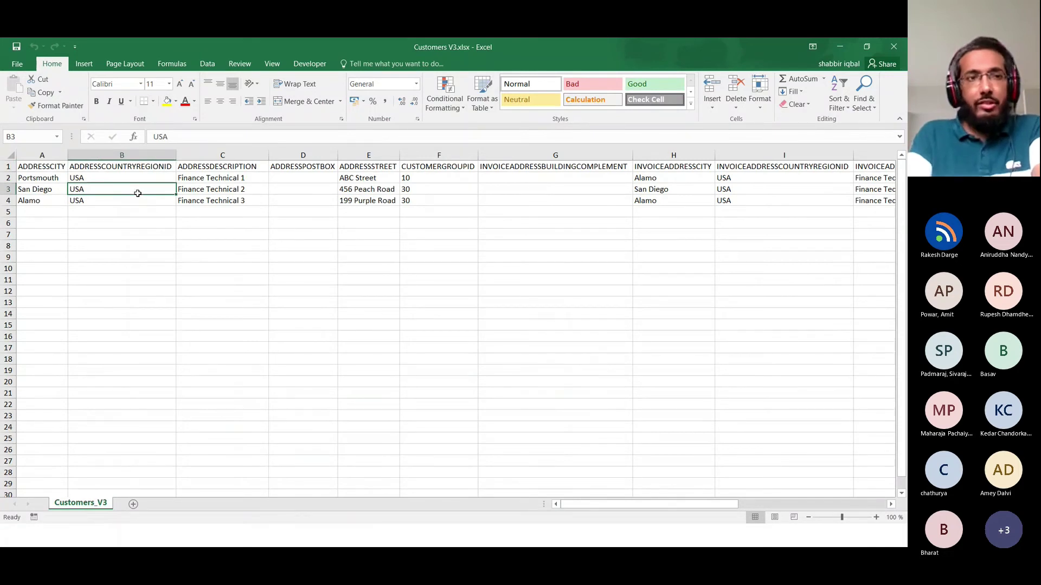
key(ctrl+Up)
key(Right)
key(Right)
key(Right)
key(Right)
key(Right)
key(Right)
key(Right)
key(Right)
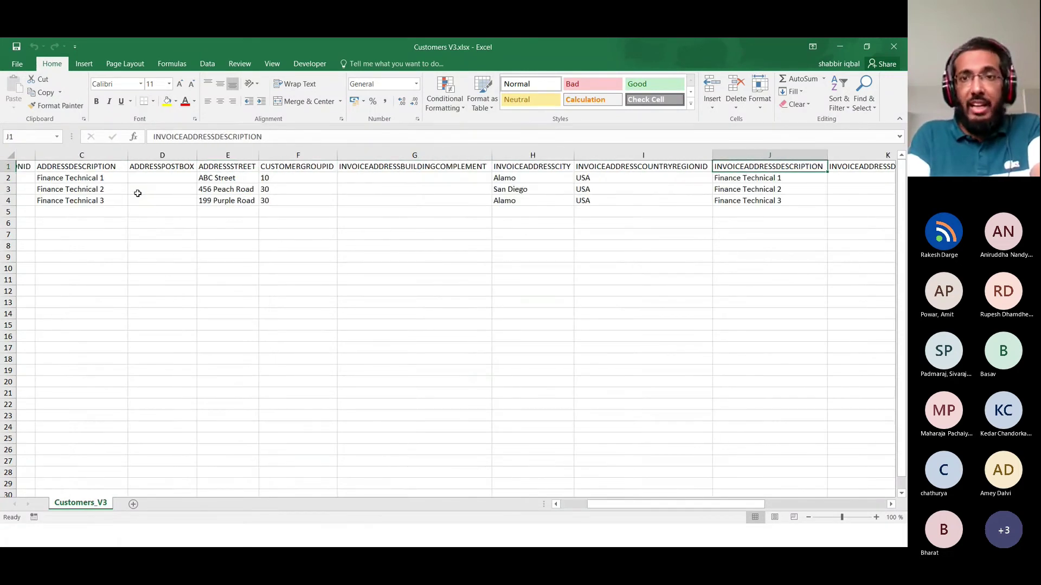
key(Right)
key(Right)
key(Right)
key(Right)
key(Right)
key(Right)
key(Right)
key(Right)
key(Right)
key(Right)
key(Right)
key(Right)
key(Right)
key(Right)
key(Left)
key(Left)
key(Left)
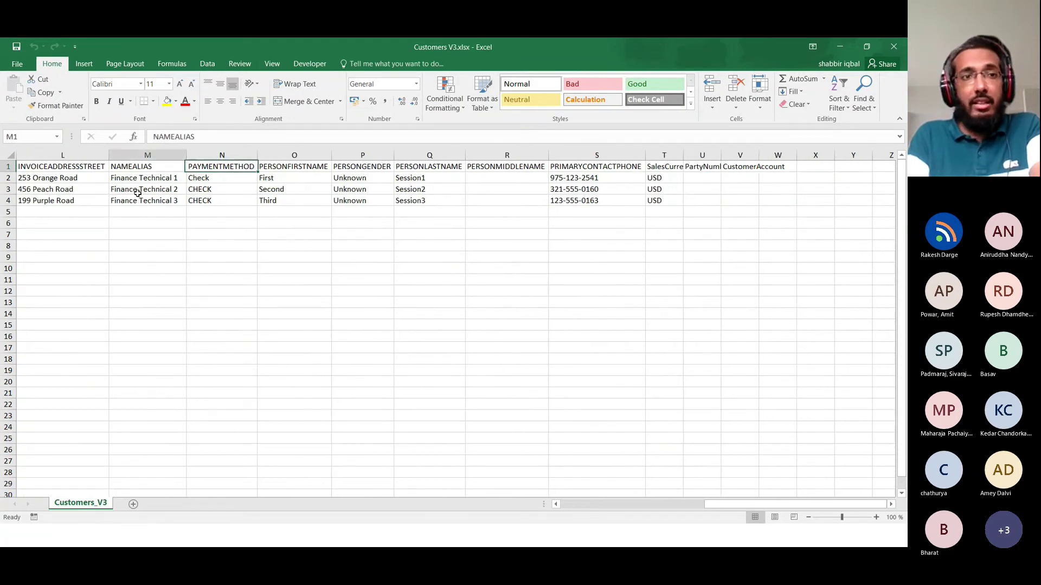
key(ctrl+Left)
key(Down)
key(Down)
key(Down)
key(Up)
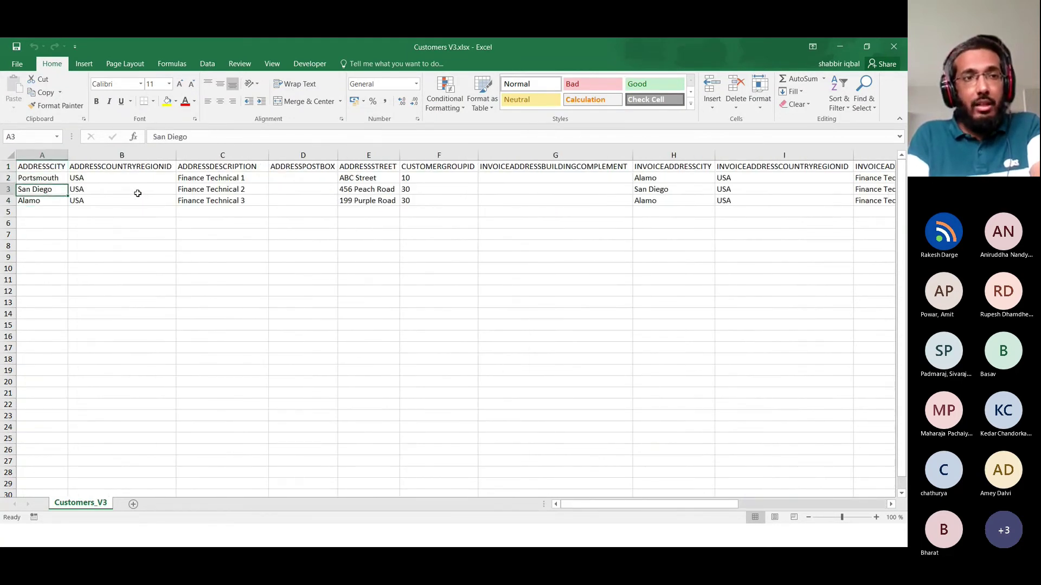
Review the headings again, examine the first customer's name alias and payment method, and return to the start of row 2
key(Up)
key(Up)
key(Right)
key(Right)
key(Right)
key(Right)
key(Right)
key(Right)
key(Right)
key(Right)
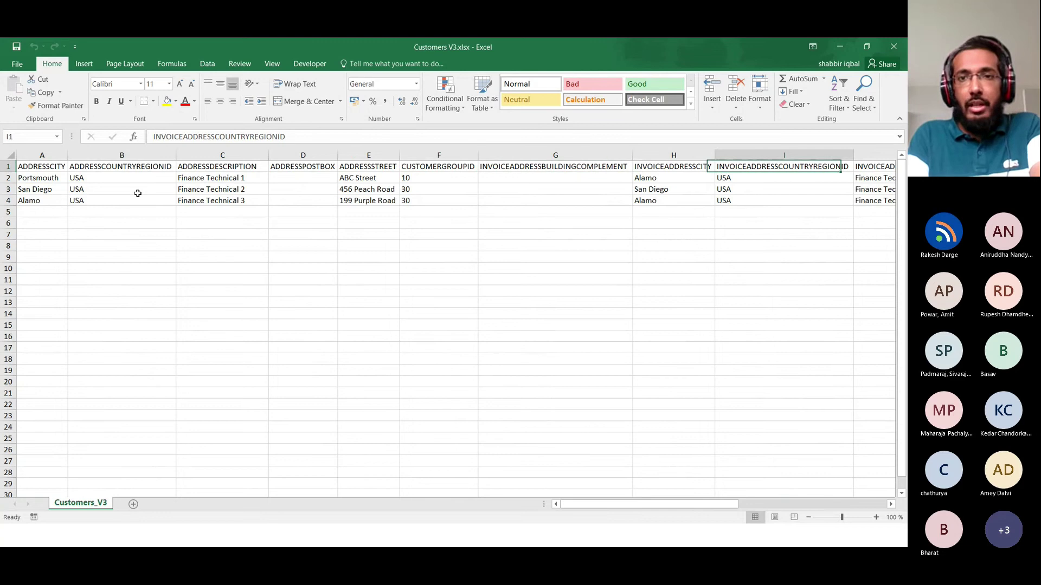
key(Right)
key(Right)
key(Right)
key(Right)
key(Right)
key(Right)
key(Right)
key(Right)
key(Right)
key(Down)
key(Left)
key(Left)
key(Left)
key(Left)
key(Left)
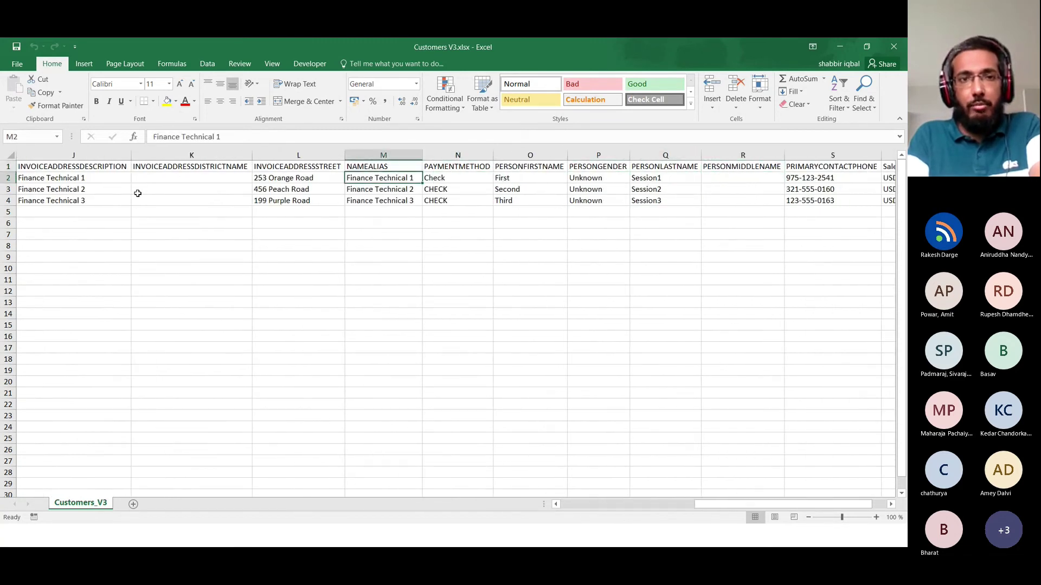
key(Right)
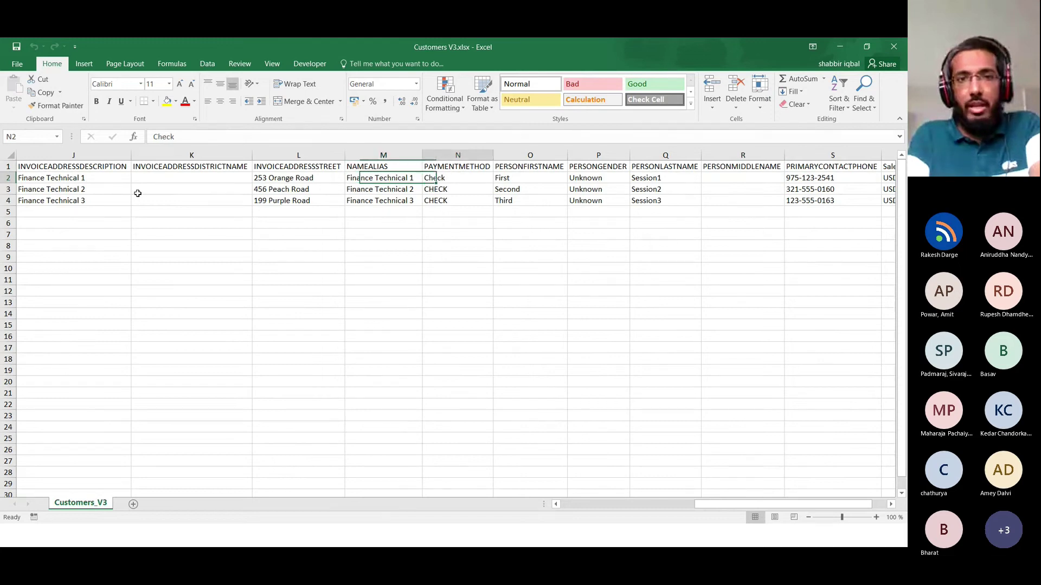
key(Right)
key(Left)
key(Left)
key(Left)
key(Left)
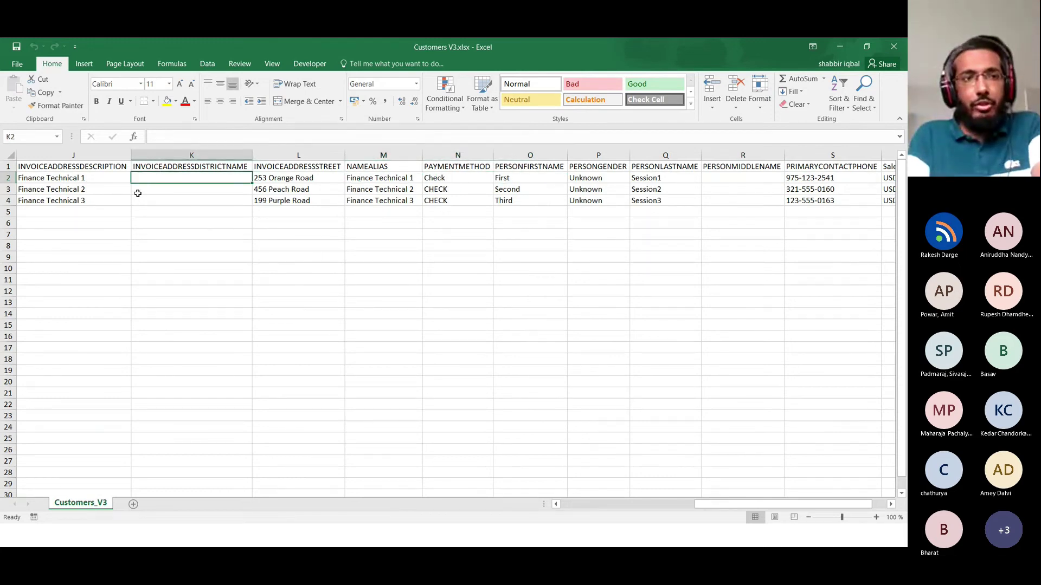
key(Home)
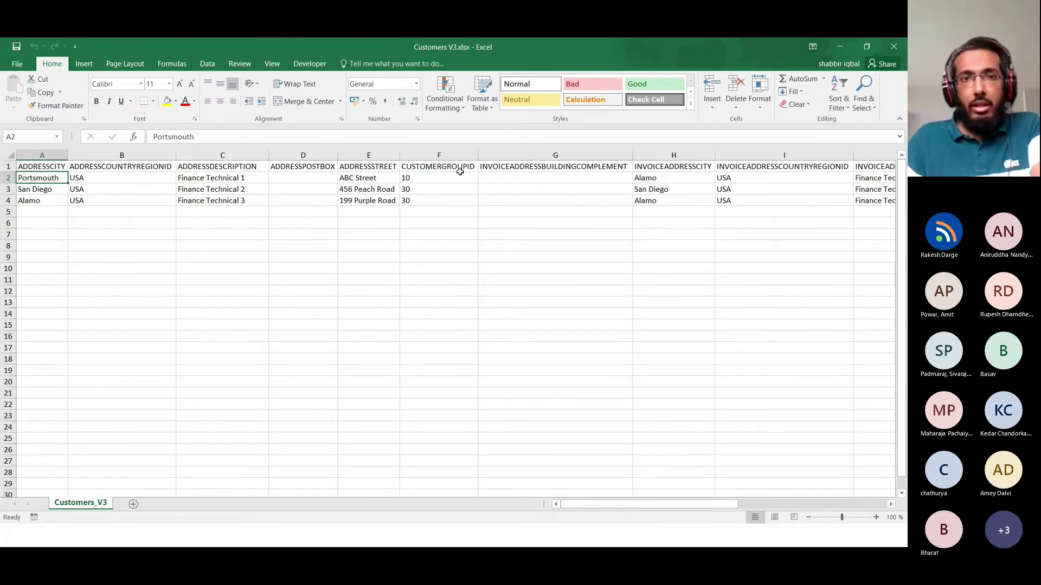
Highlight the CUSTOMERGROUPID values of the three customers, and follow the header row to the SalesCurrencyCode column
drag(435, 178, 435, 200)
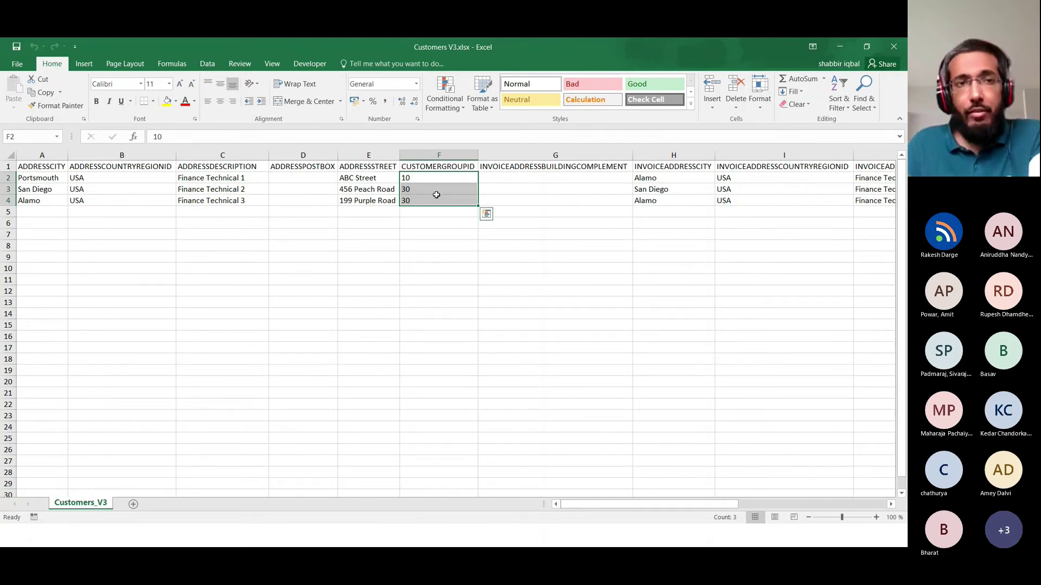
key(Up)
key(Right)
key(Right)
key(Right)
key(Right)
key(Right)
key(Right)
key(Right)
key(Right)
key(Right)
key(Right)
key(Right)
key(Right)
key(Right)
key(Right)
key(Right)
key(Right)
key(Right)
key(Right)
key(Right)
key(Left)
key(Left)
key(Left)
key(Left)
key(Left)
key(Left)
key(Right)
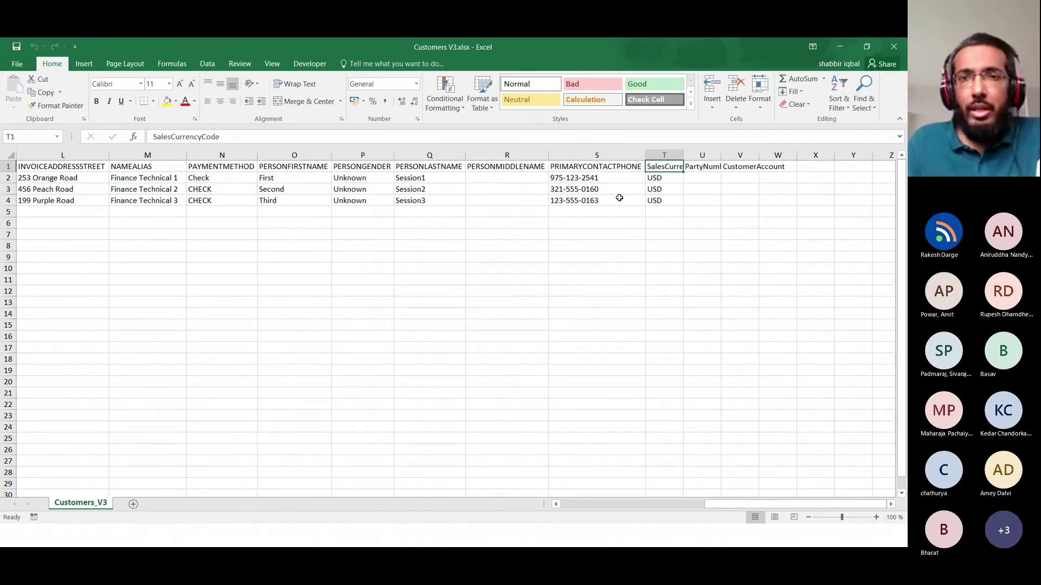
Fit the SalesCurrencyCode, PartyNumber and CustomerAccount columns to their headings, highlighting the three currency values
key(alt+h)
key(o)
key(i)
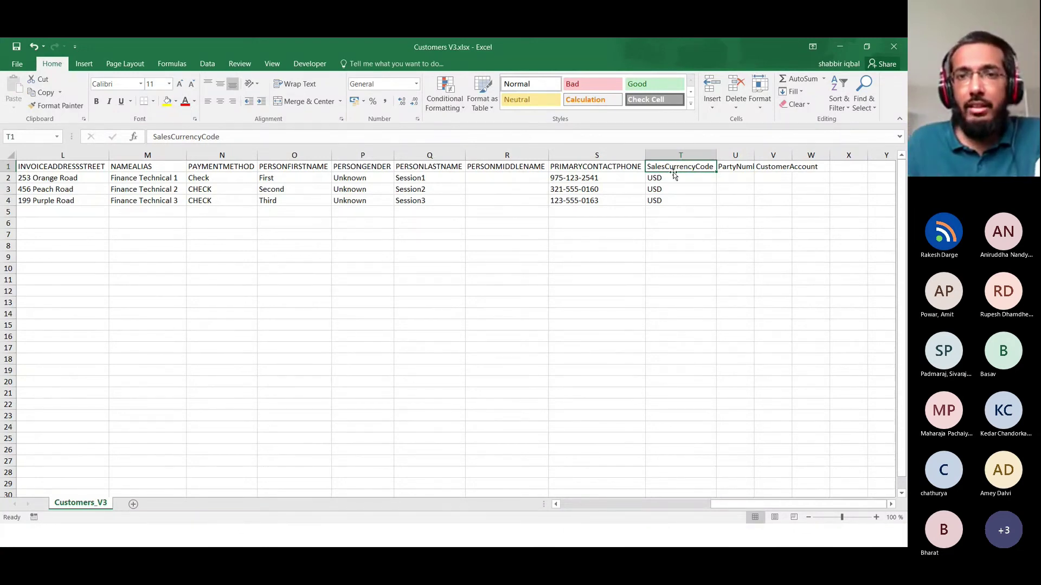
click(677, 185)
drag(677, 186, 677, 198)
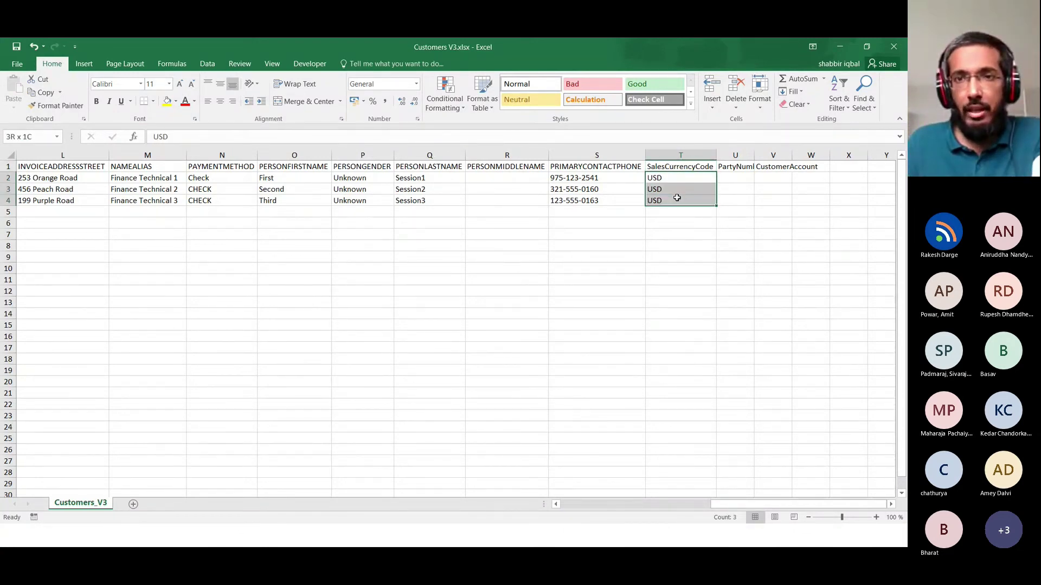
double_click(754, 156)
double_click(805, 156)
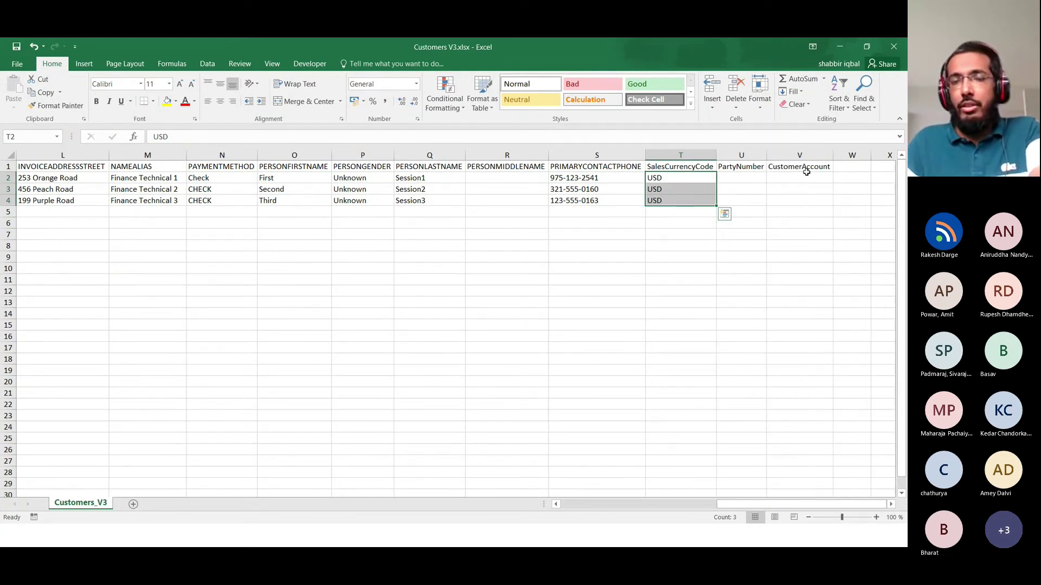
Check the first customer's PartyNumber and CustomerAccount cells, and close the workbook without saving
click(742, 180)
click(798, 178)
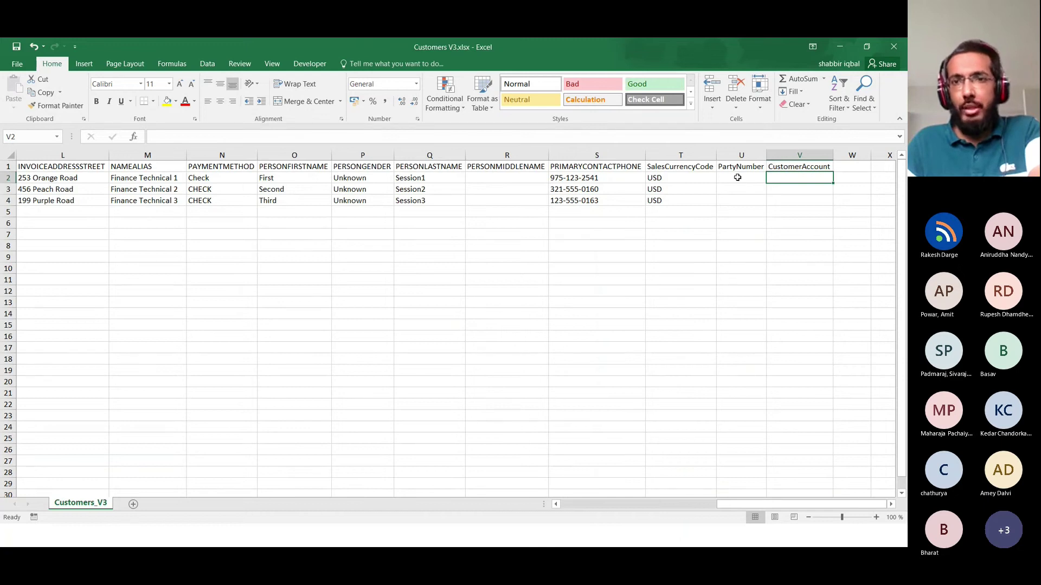
click(893, 46)
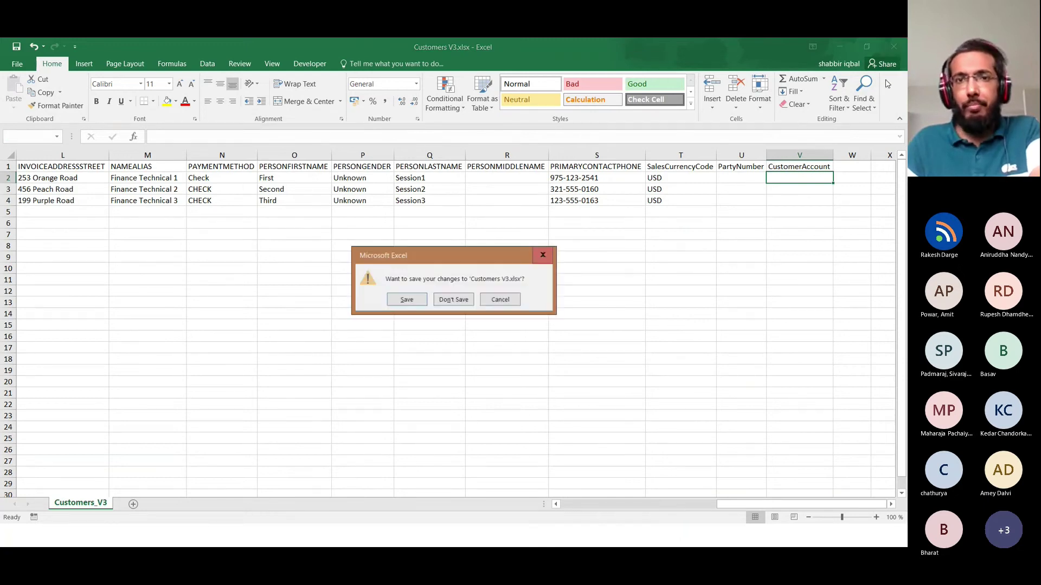
click(459, 301)
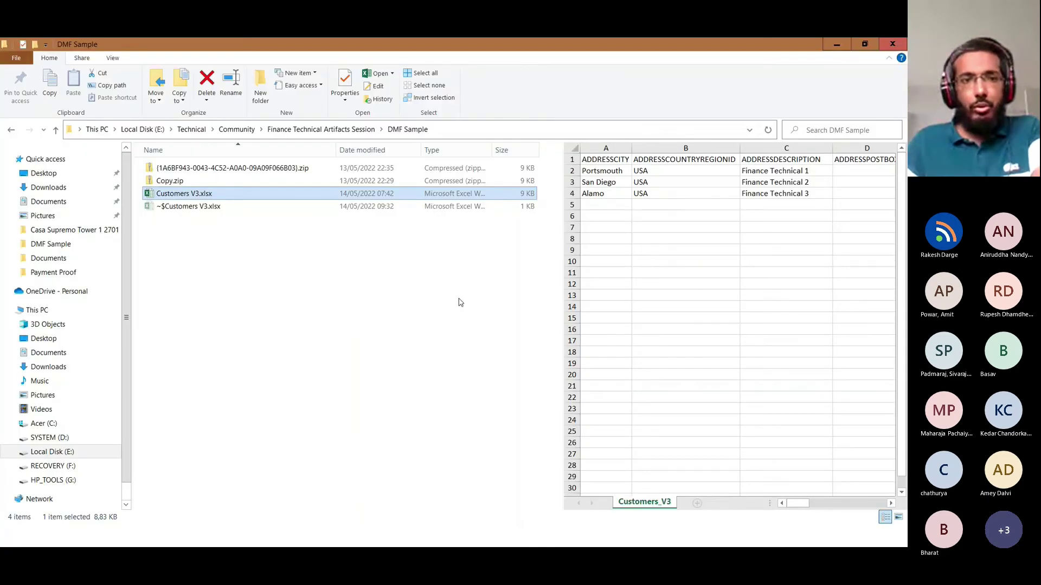
Return to the import project in Chrome and upload Customers V3.xlsx from the DMF Sample folder for the Customers V3 entity
key(alt+Tab)
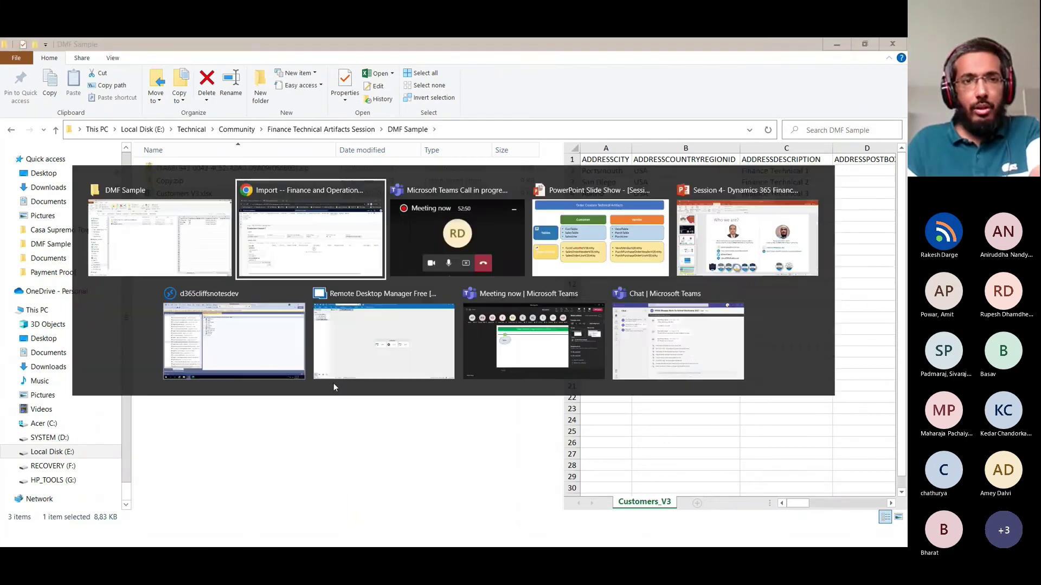
click(151, 438)
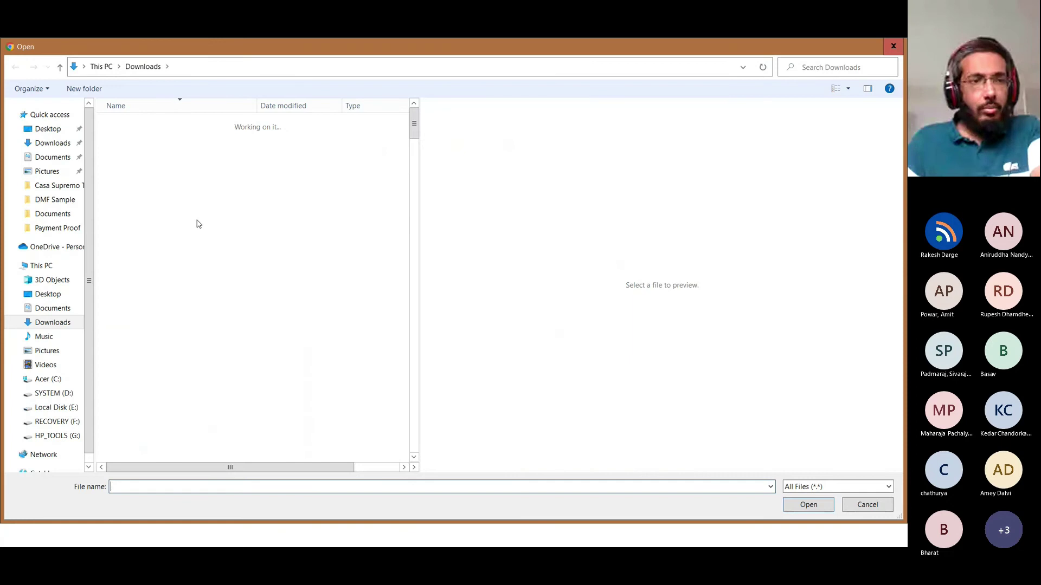
click(57, 410)
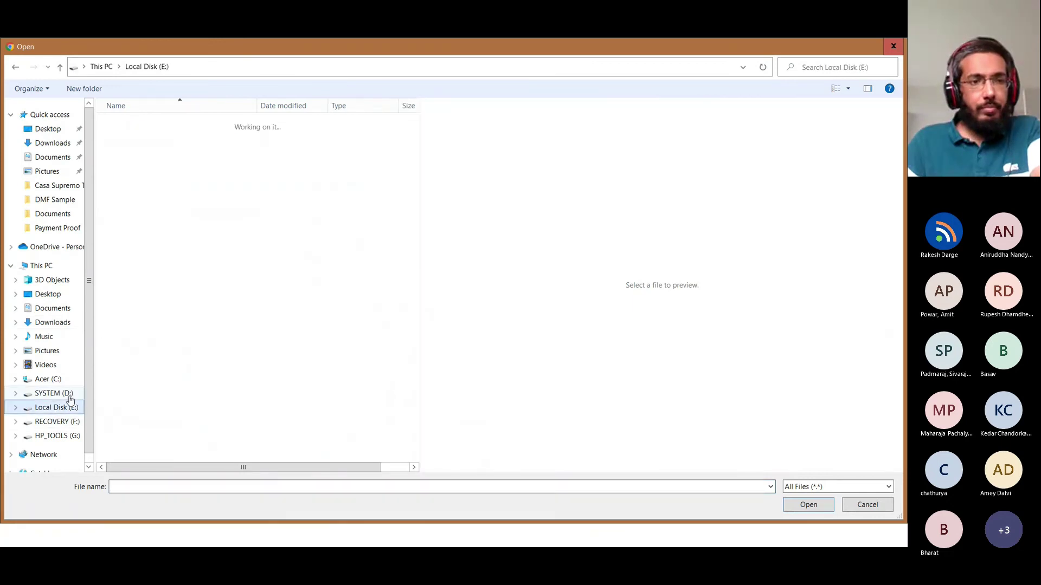
double_click(133, 419)
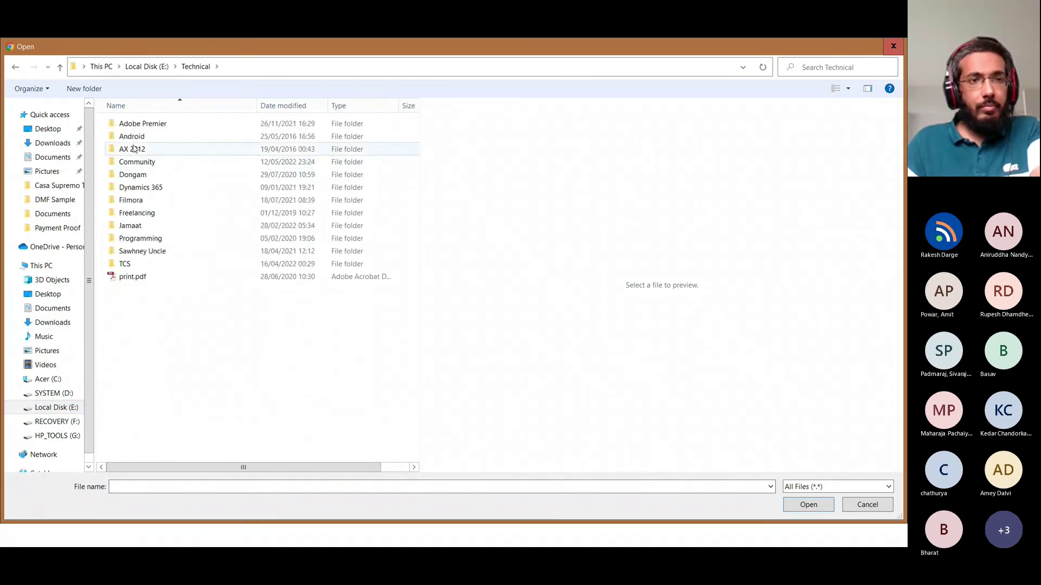
double_click(138, 166)
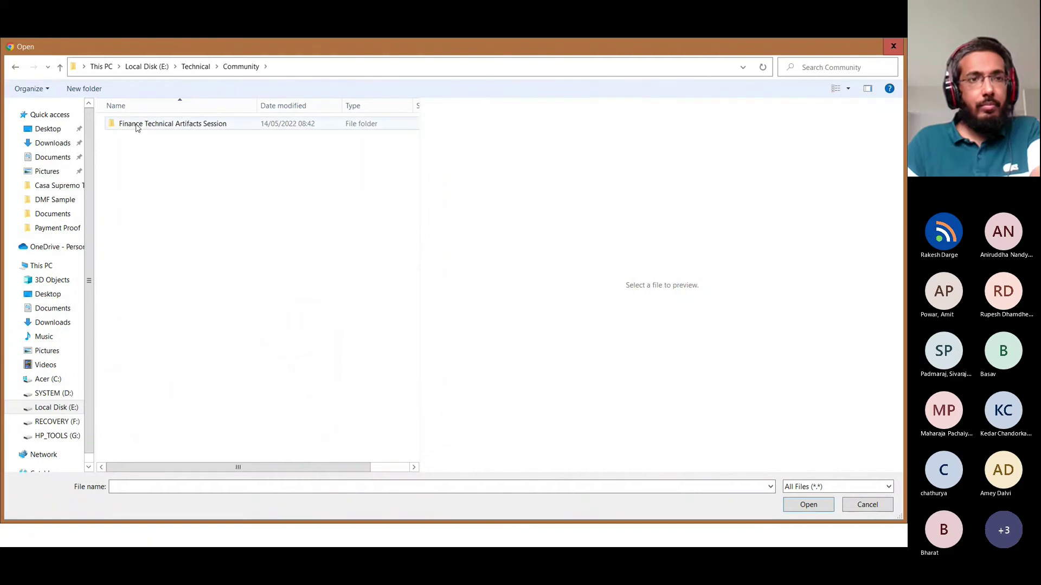
double_click(142, 124)
double_click(135, 125)
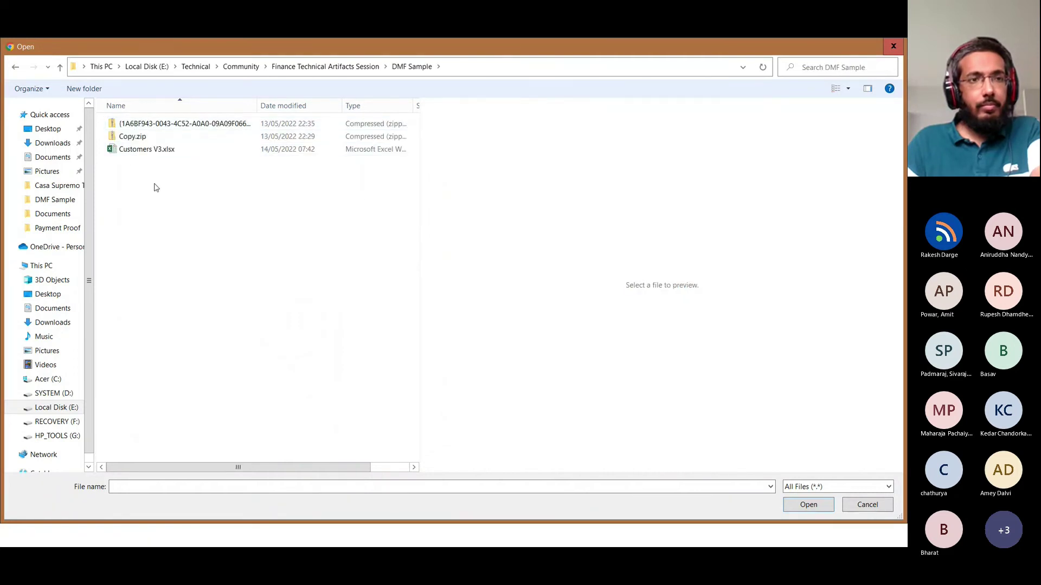
click(154, 149)
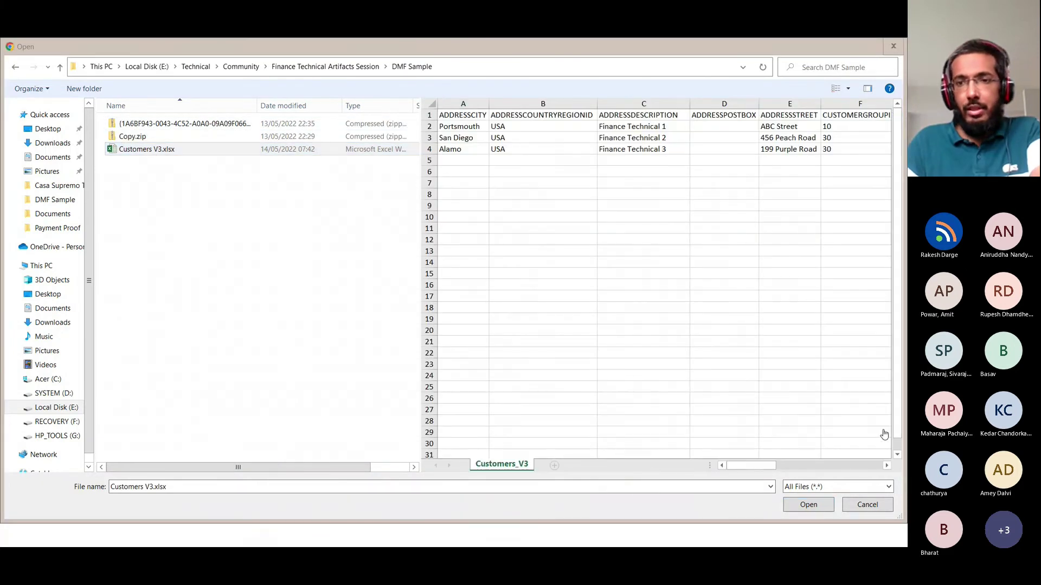
click(797, 505)
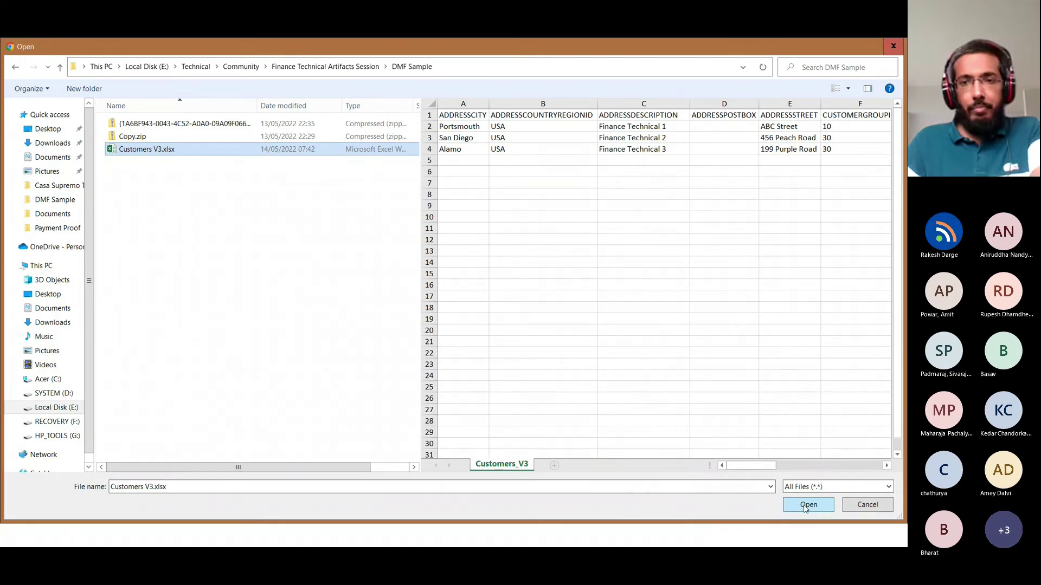
click(807, 505)
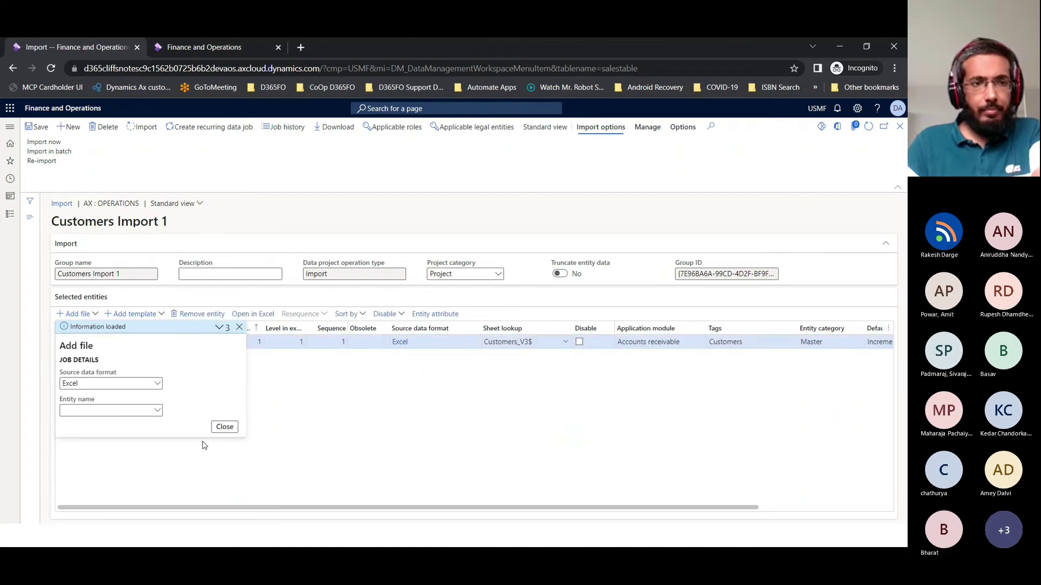
Check the upload messages, close the Add file dialog, and open the mapping details of the Customers V3 entity
click(219, 328)
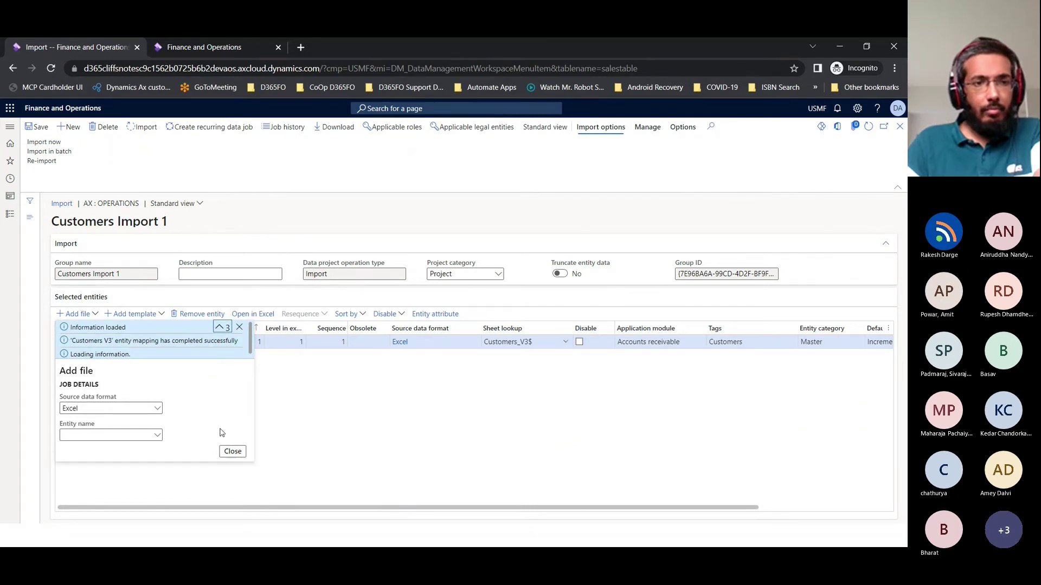
click(233, 453)
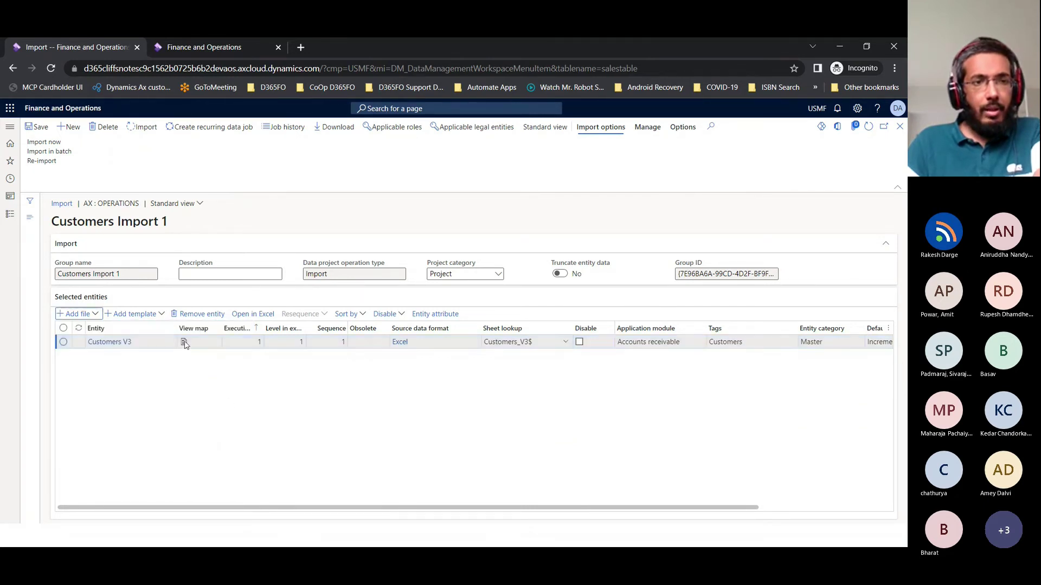
click(185, 343)
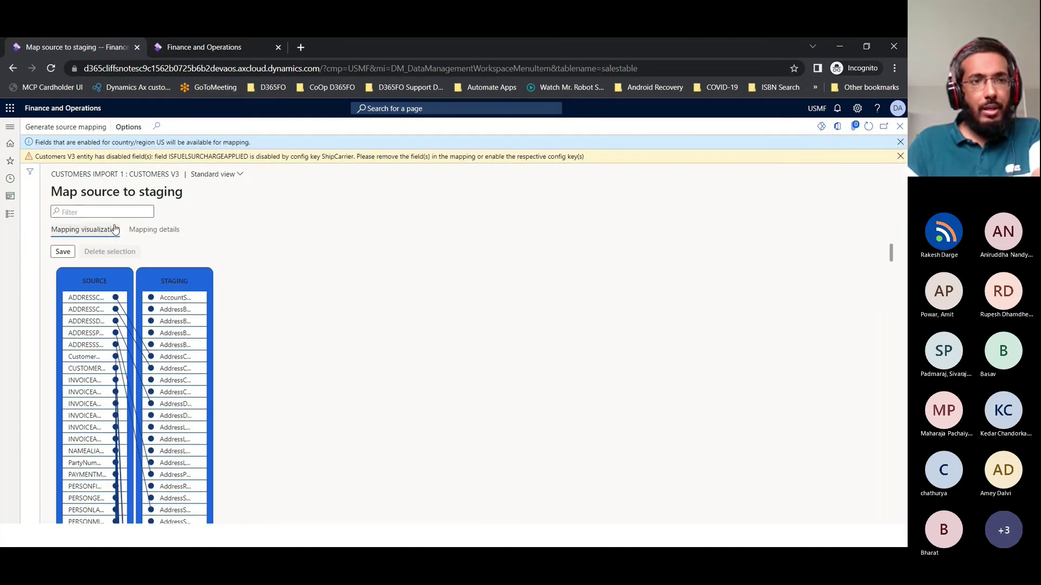
click(154, 229)
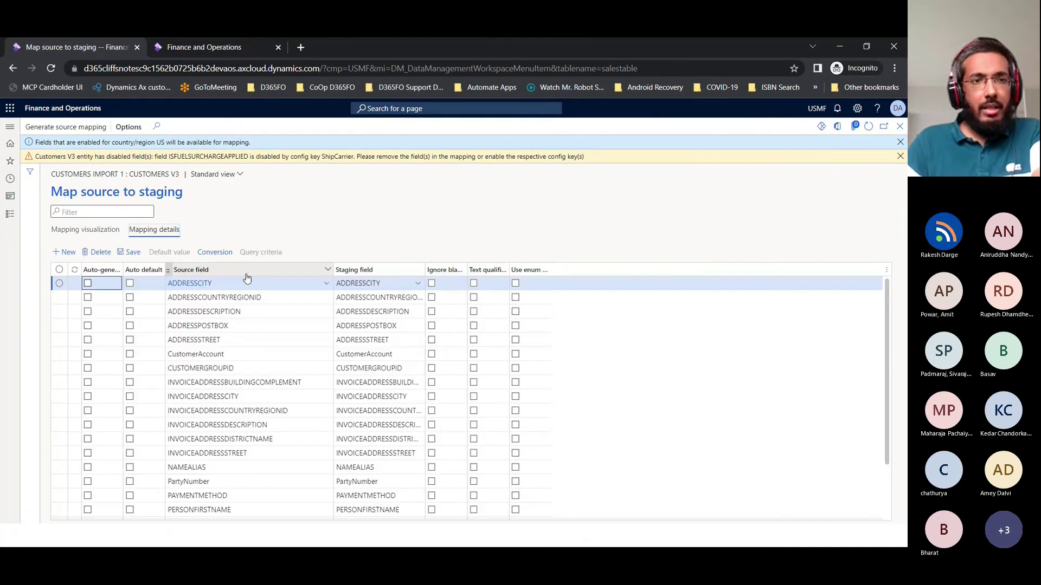
Examine the source-to-staging field mappings, comparing the CustomerAccount and PartyNumber rows
scroll(278, 388, down, 2)
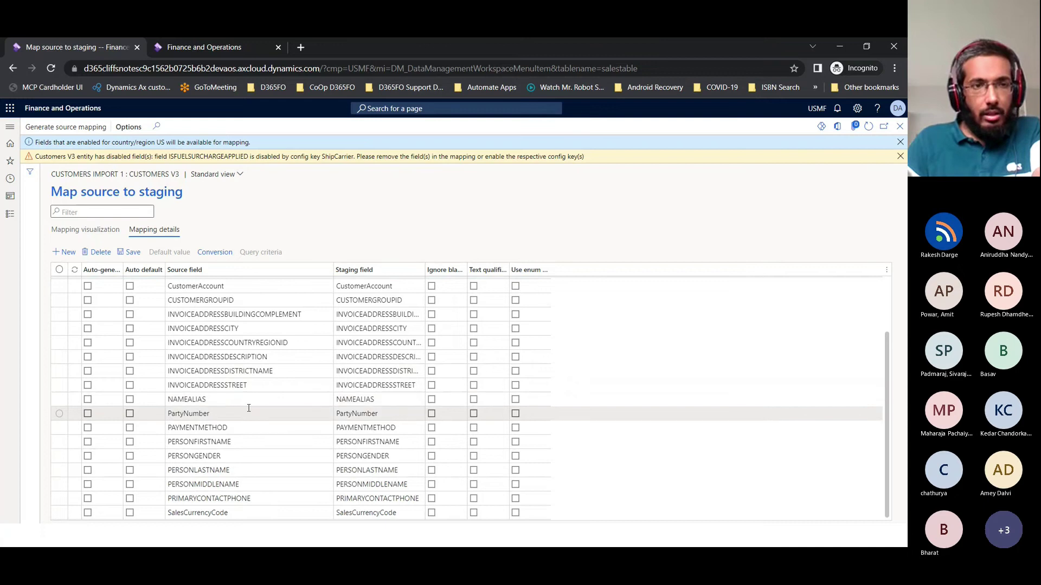
scroll(249, 407, up, 2)
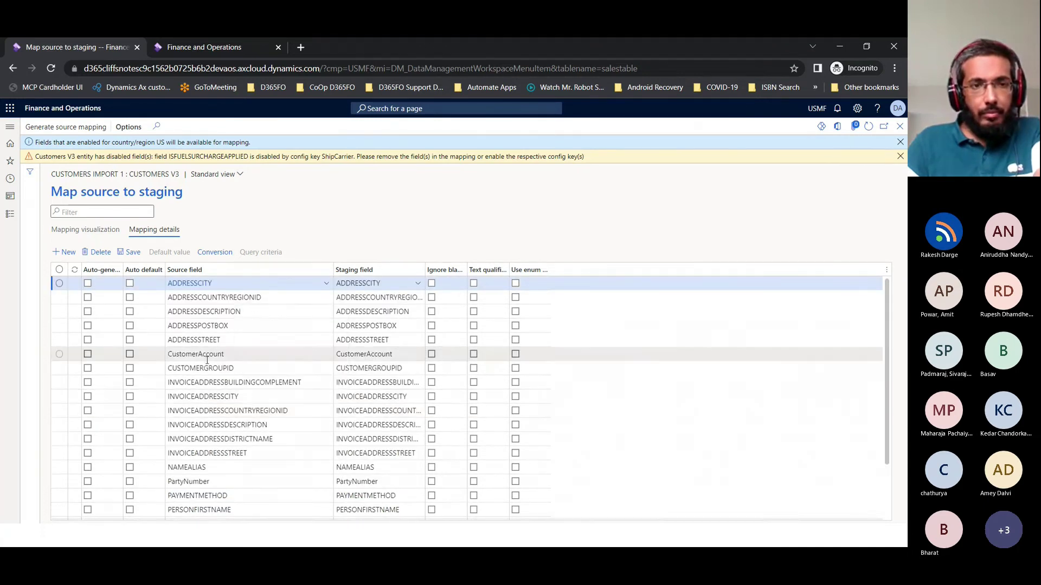
click(245, 358)
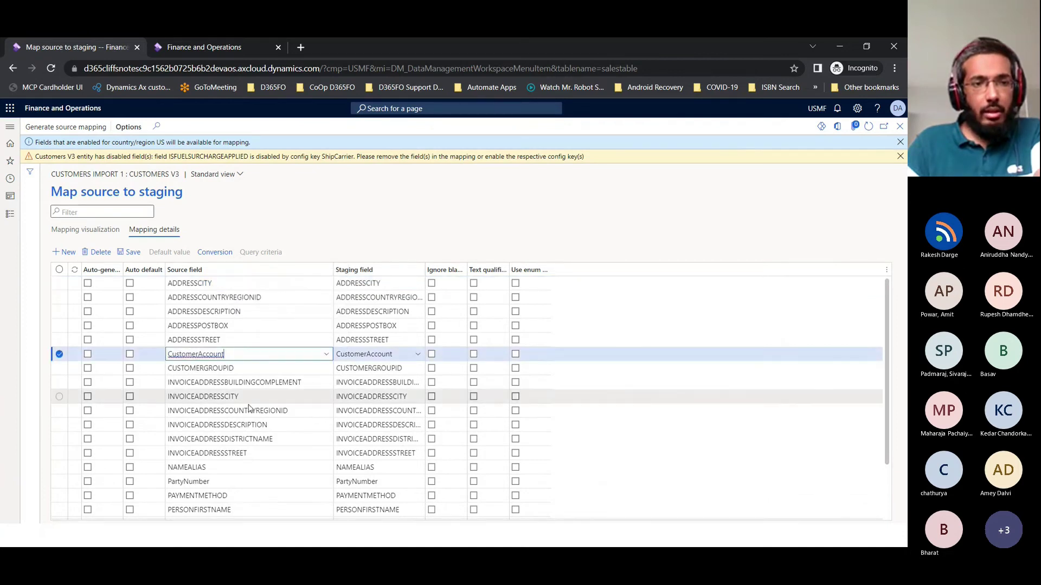
click(230, 483)
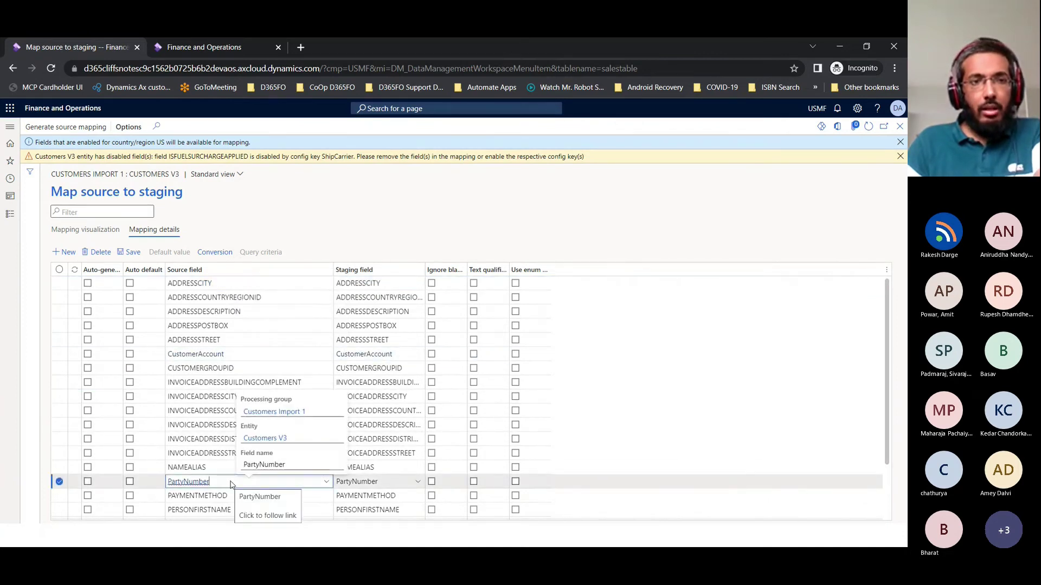
click(234, 355)
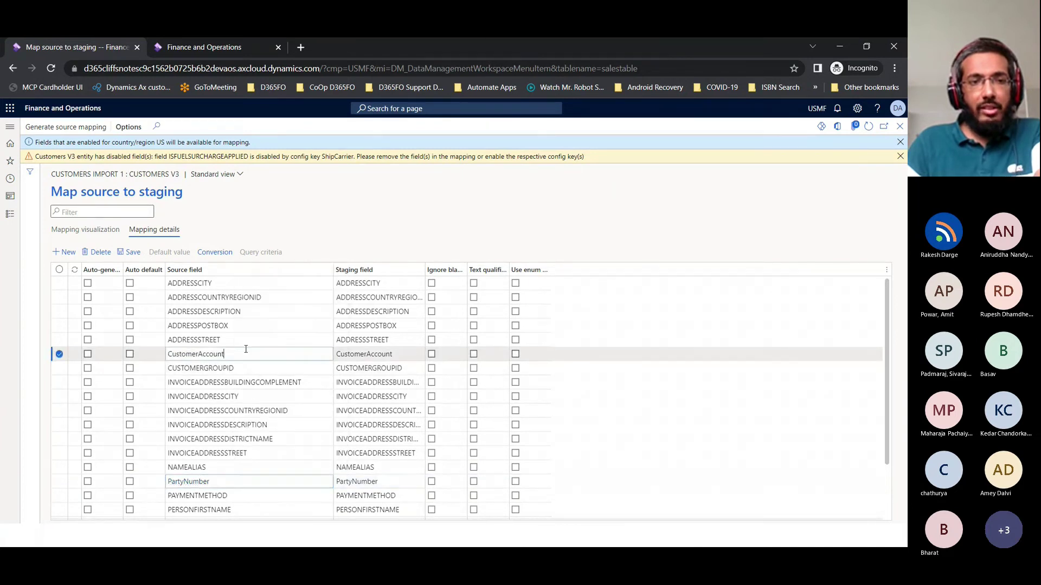
click(229, 481)
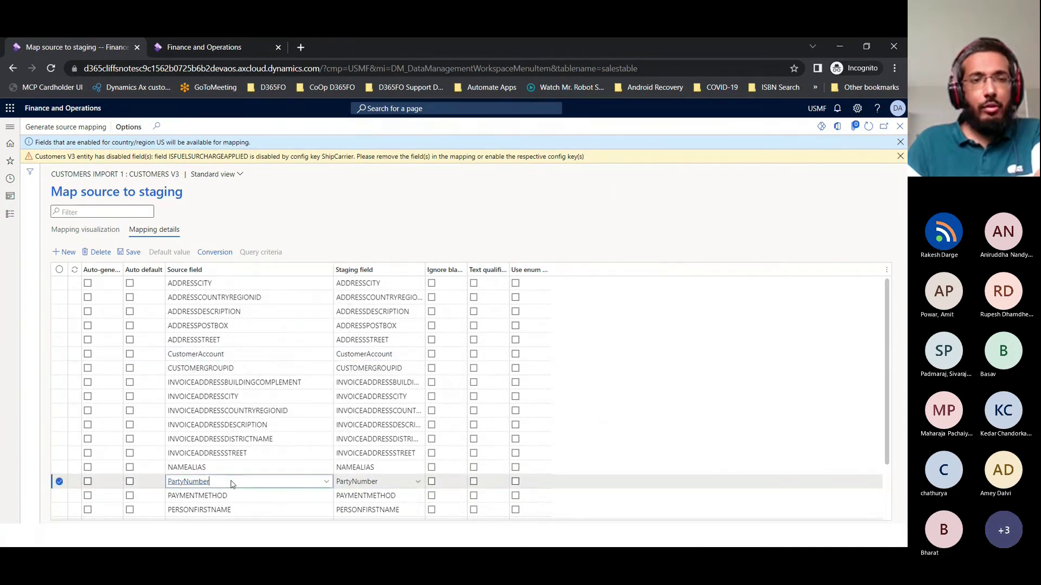
click(244, 356)
mouse_move(244, 355)
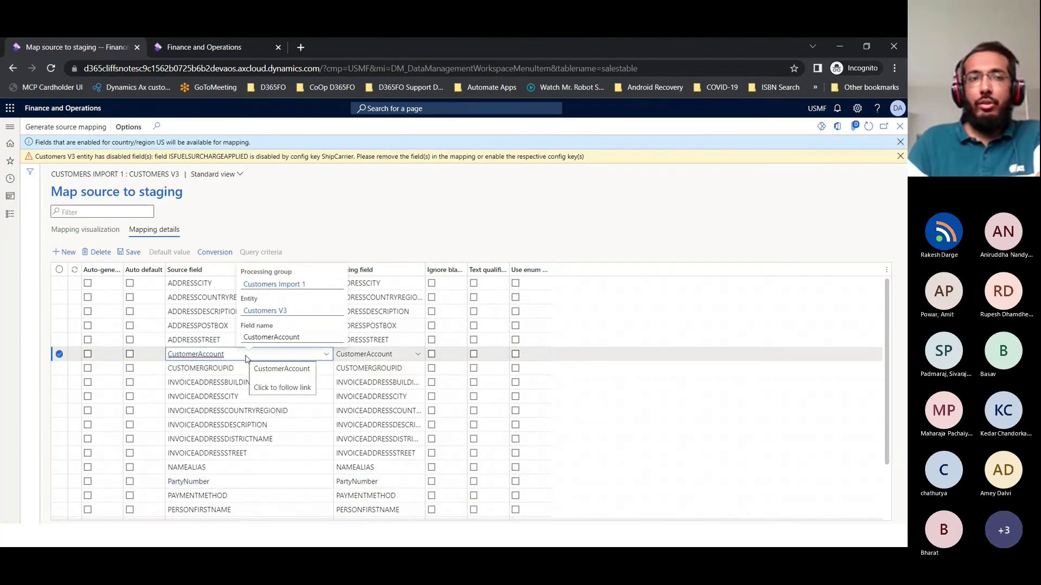
click(217, 482)
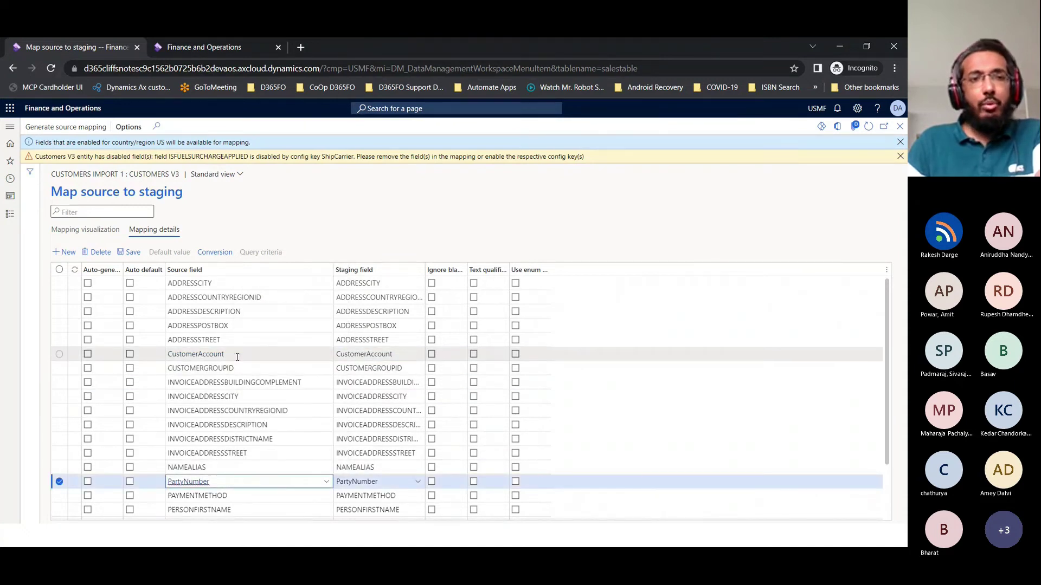
mouse_move(238, 359)
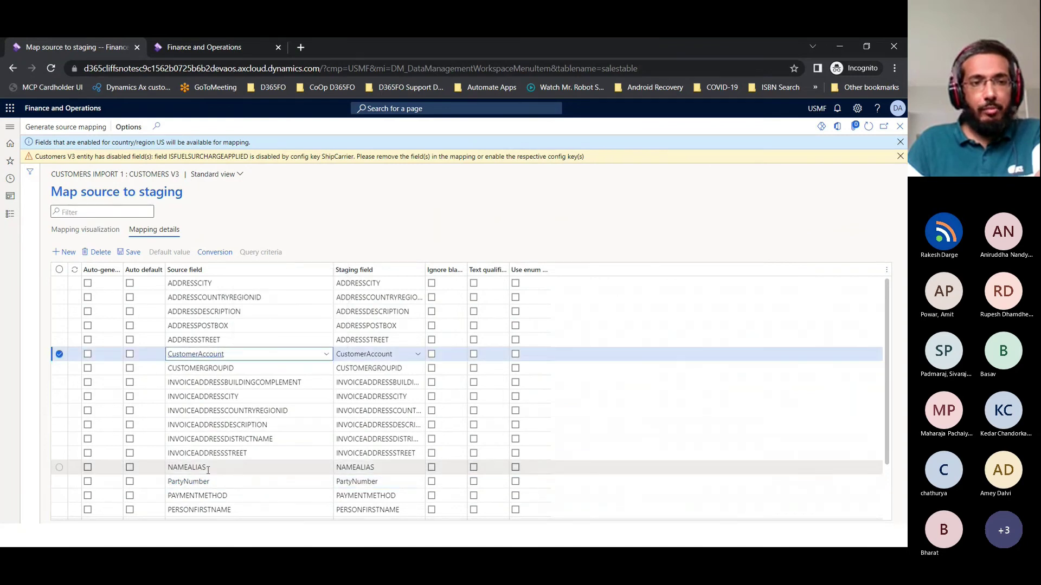
mouse_move(209, 484)
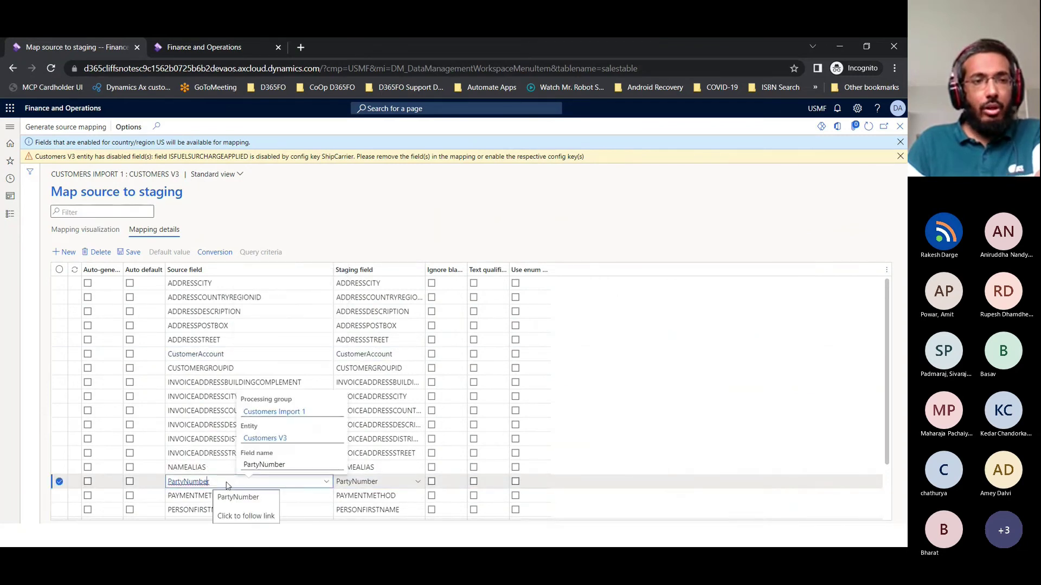
Widen the Auto-generated column and mark the CustomerAccount and PartyNumber mappings as auto-generated
drag(120, 266, 153, 266)
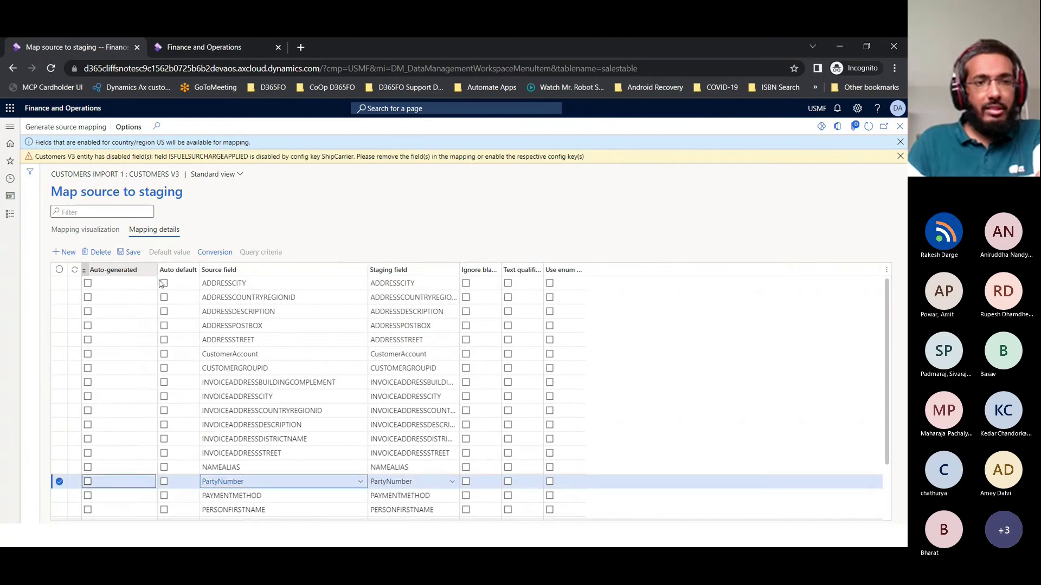
click(87, 354)
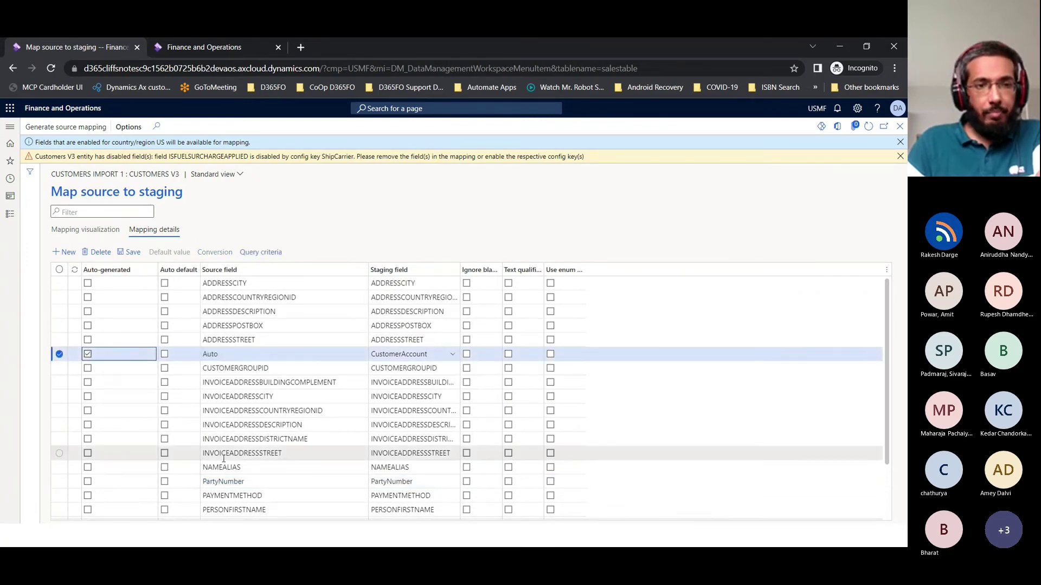
click(87, 481)
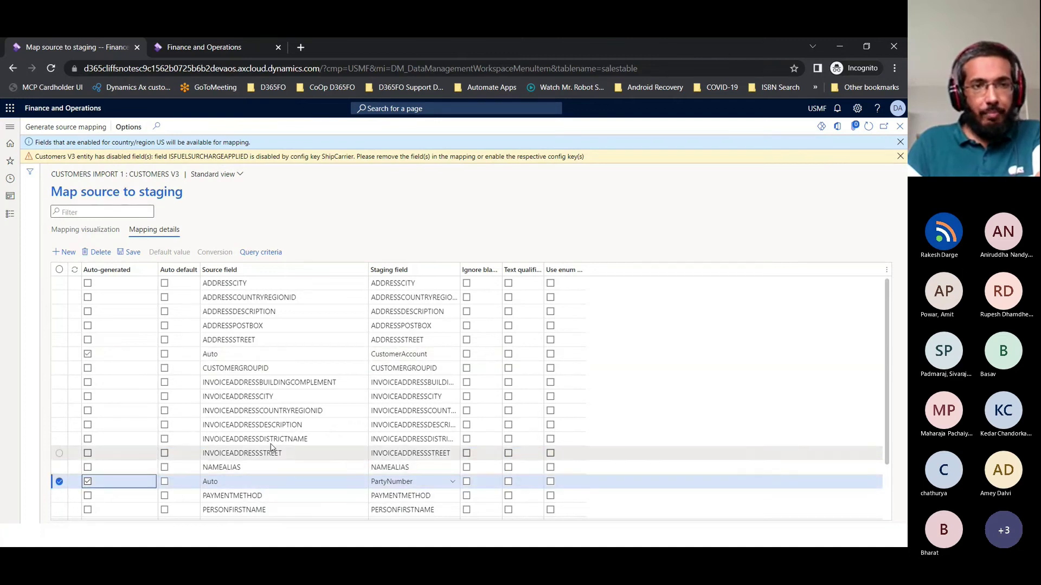
Map the NAMEALIAS source field to the OrganizationName staging field, and save and close the mapping
scroll(272, 360, down, 2)
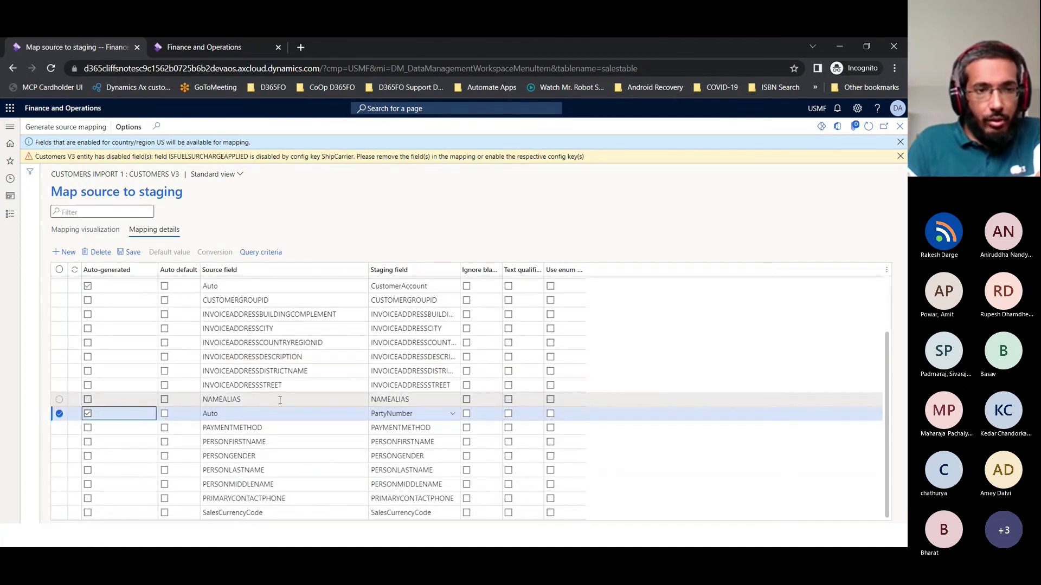
click(59, 399)
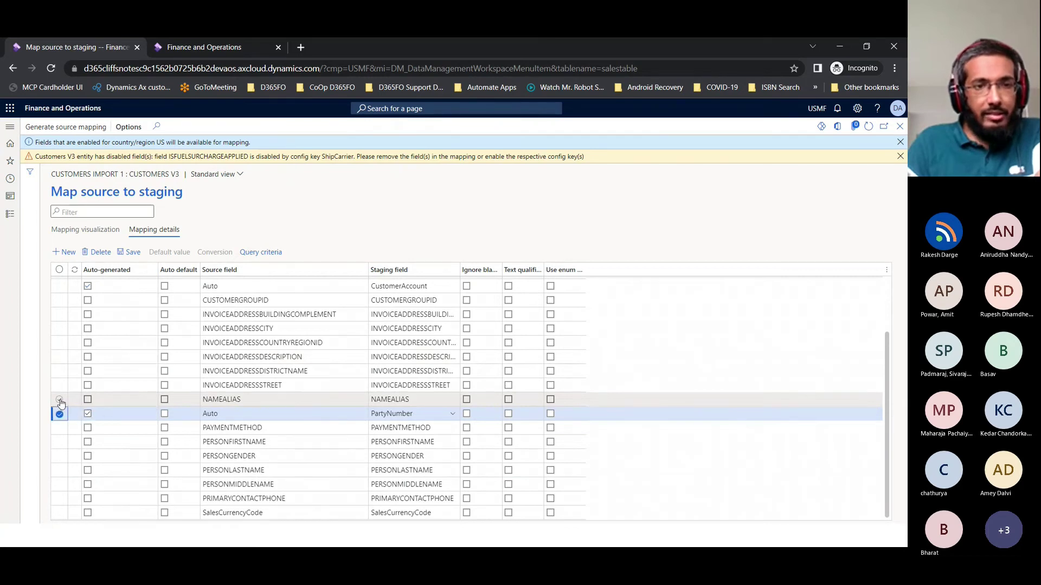
click(59, 413)
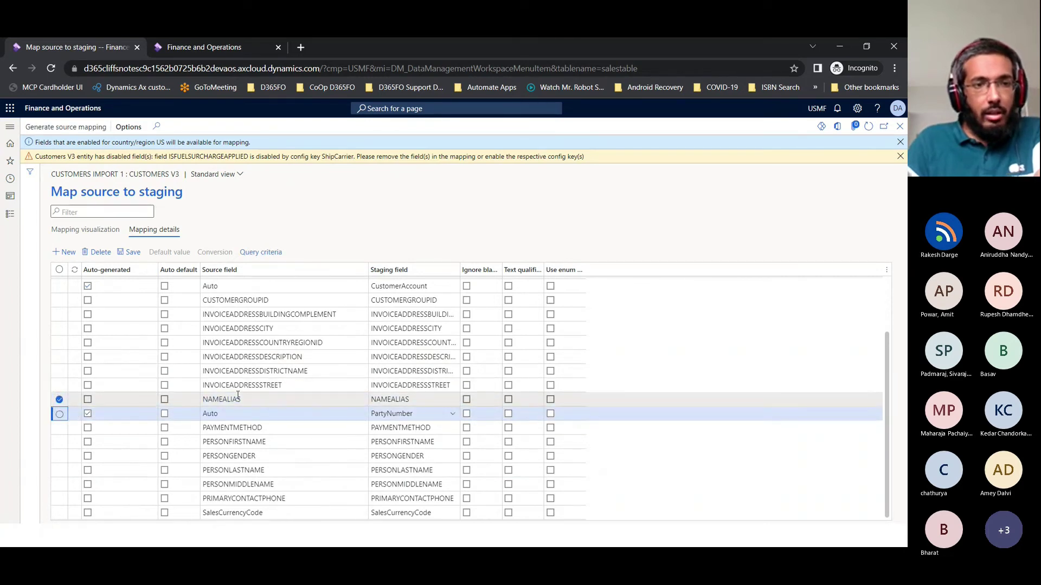
click(290, 399)
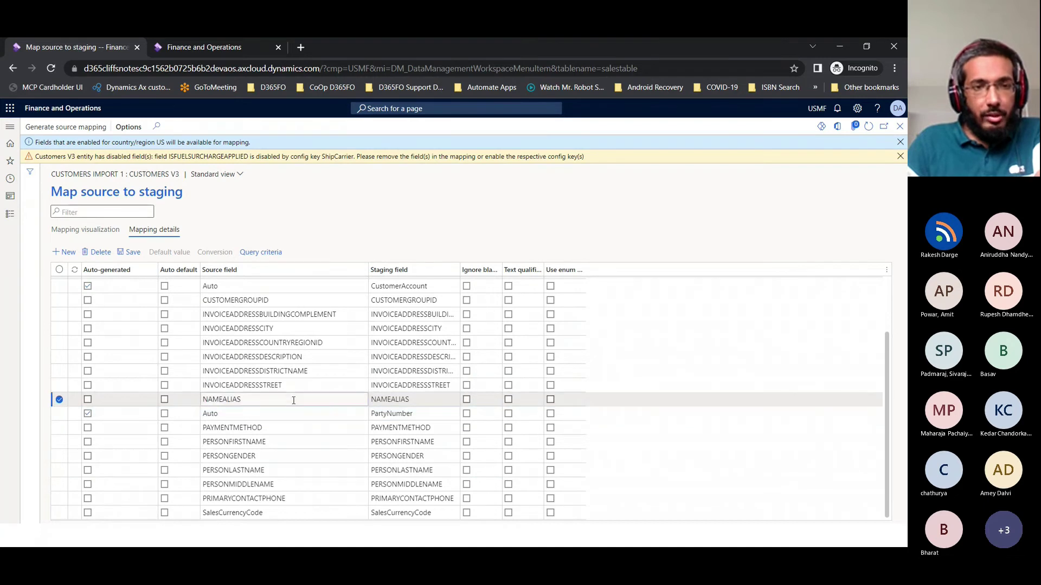
click(453, 400)
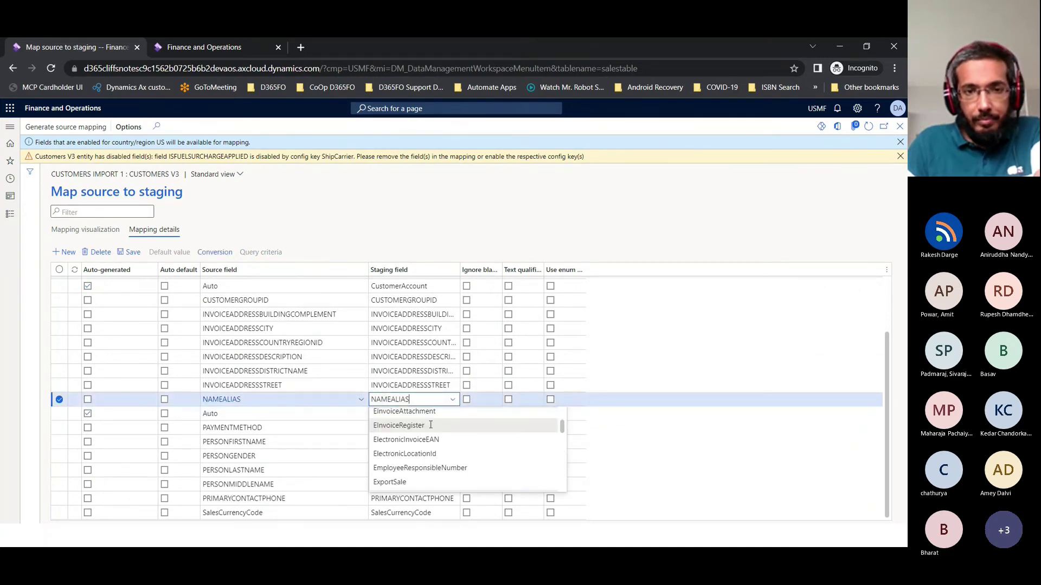
scroll(431, 426, up, 10)
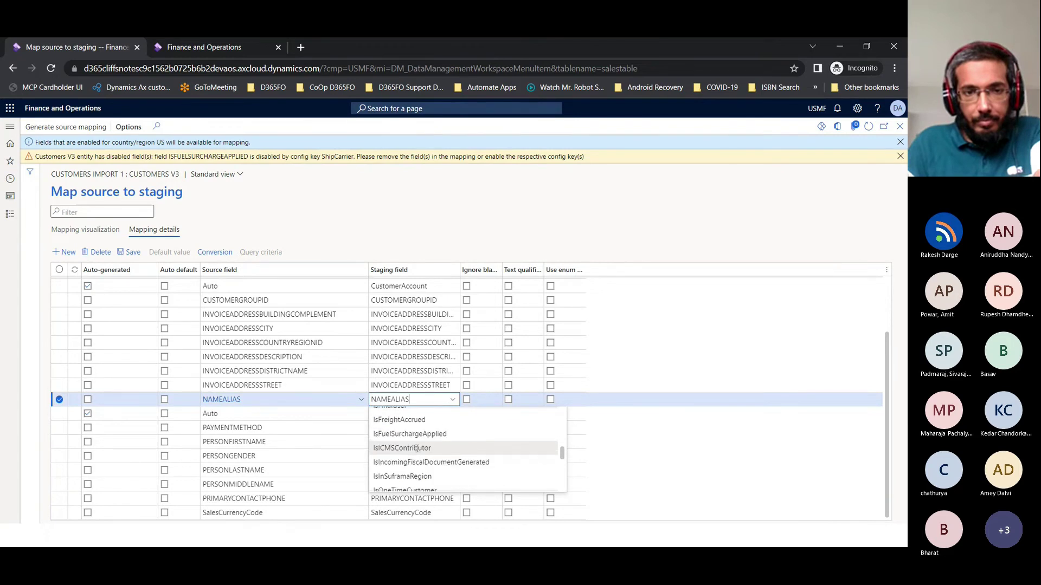
scroll(419, 448, down, 12)
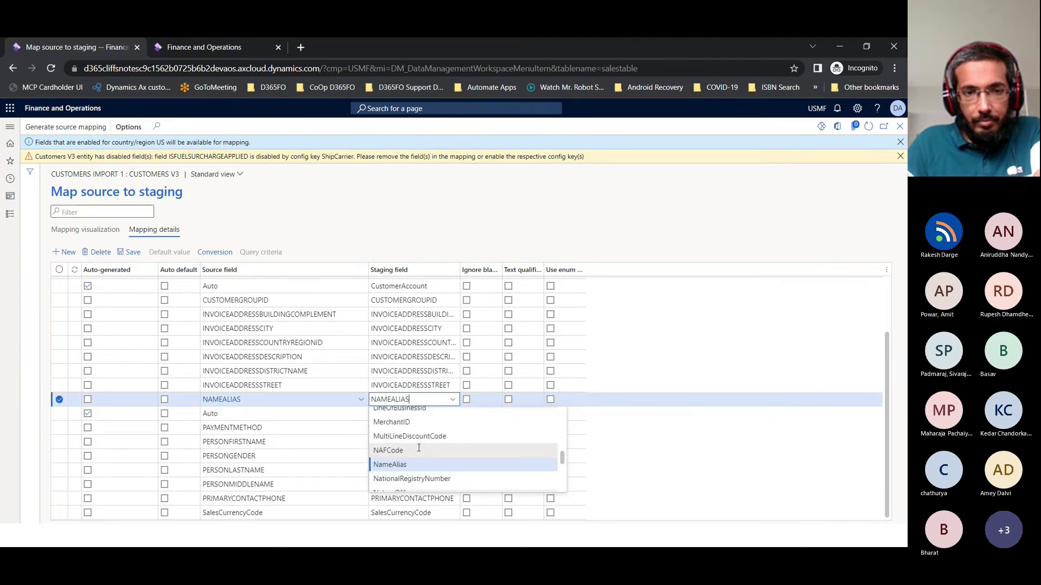
scroll(418, 451, up, 4)
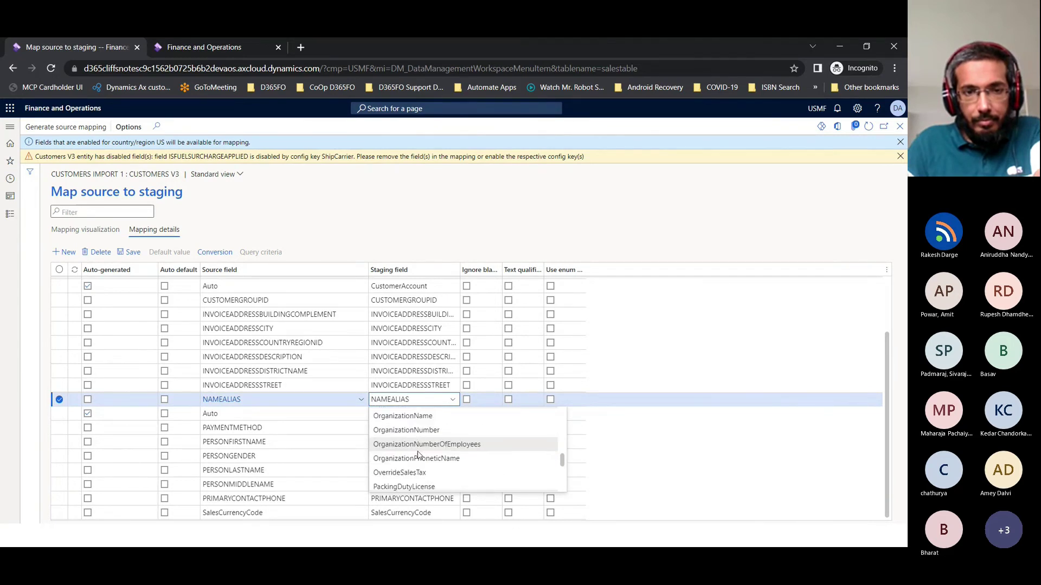
click(408, 399)
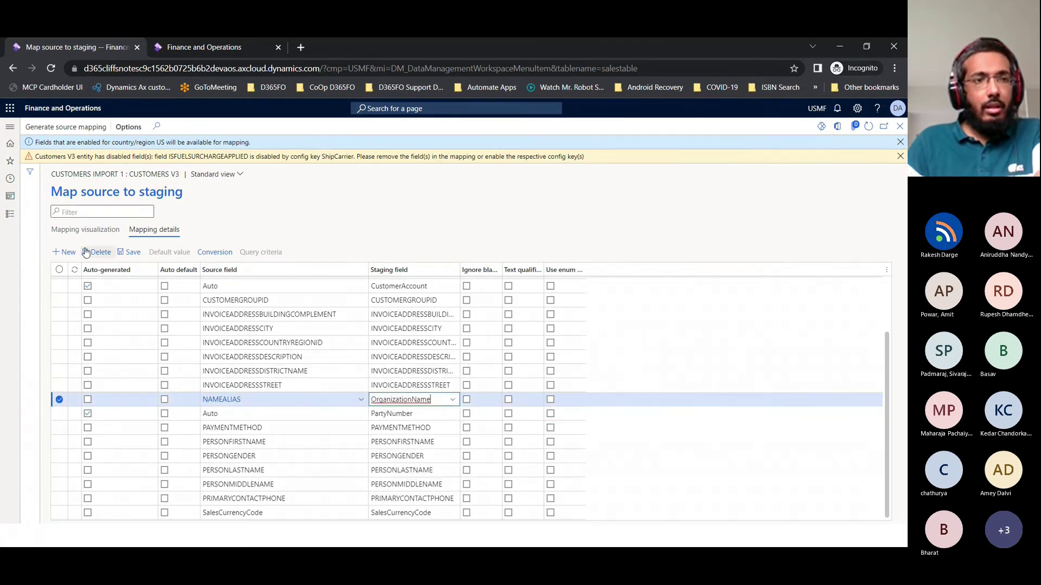
click(130, 252)
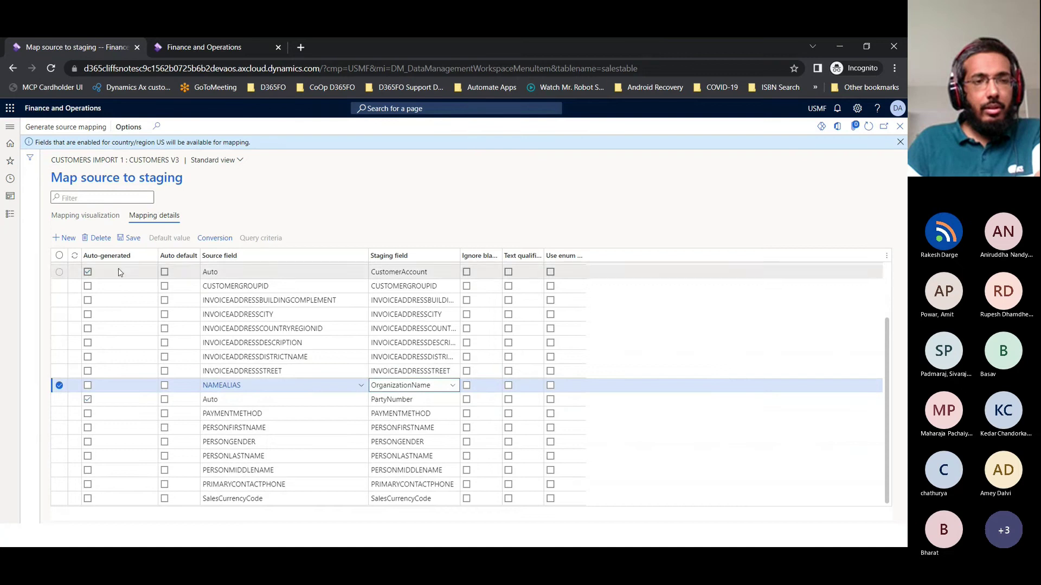
click(899, 125)
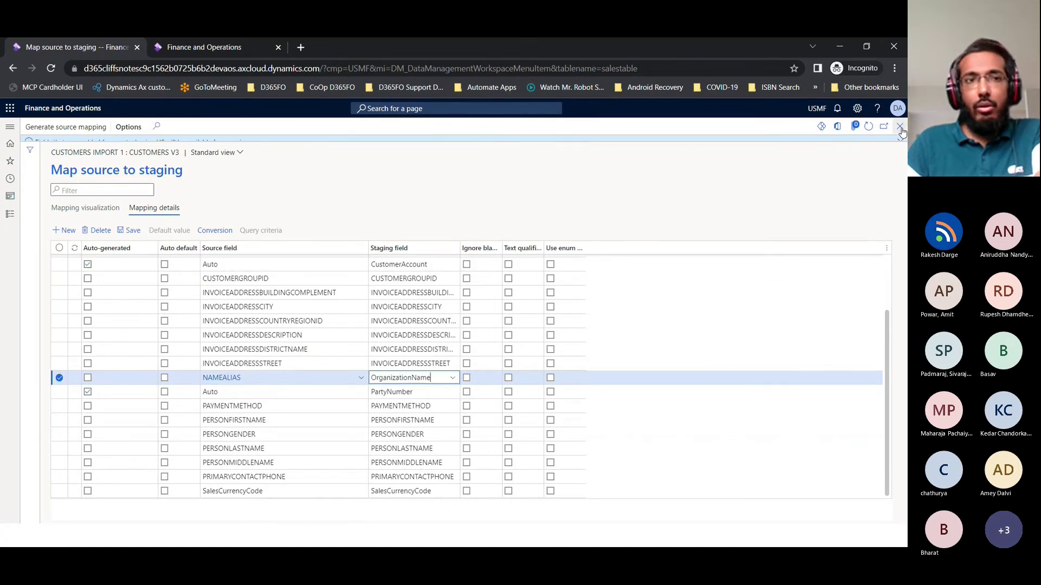
Run the Customers Import 1 import, dismiss the batch job confirmation, and keep refreshing the execution summary to track its progress
click(142, 126)
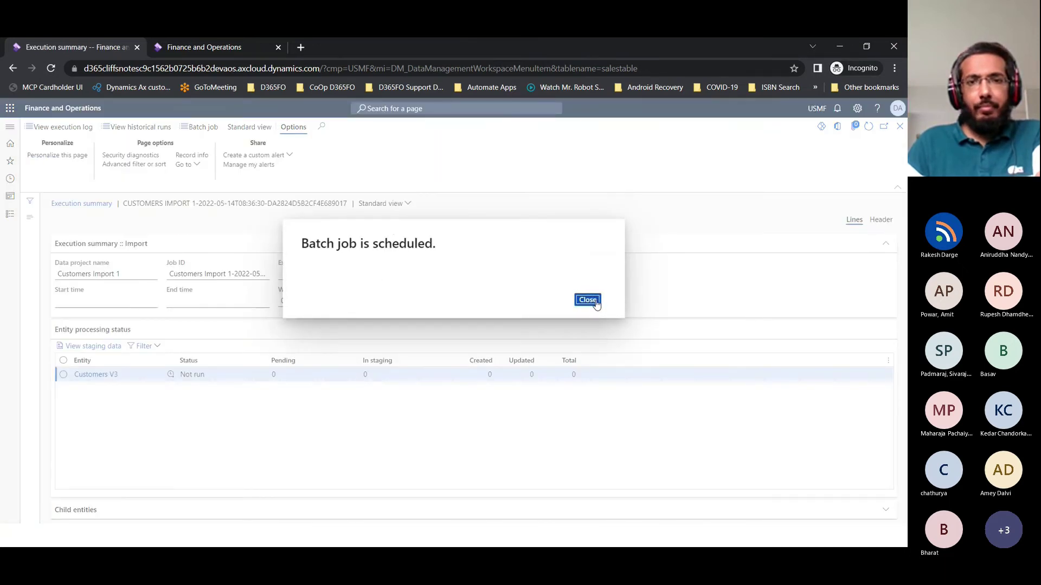
click(587, 301)
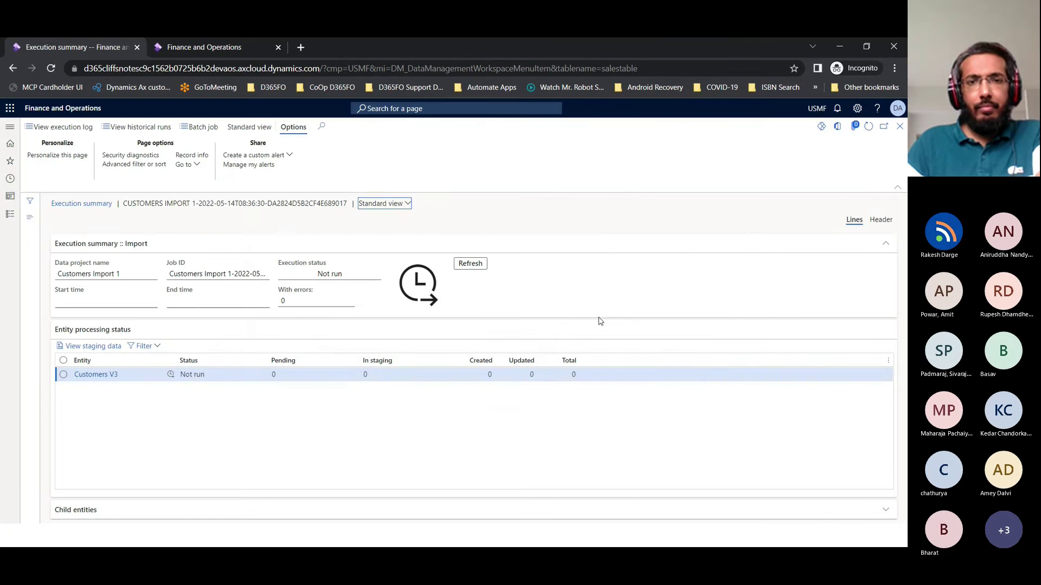
click(470, 264)
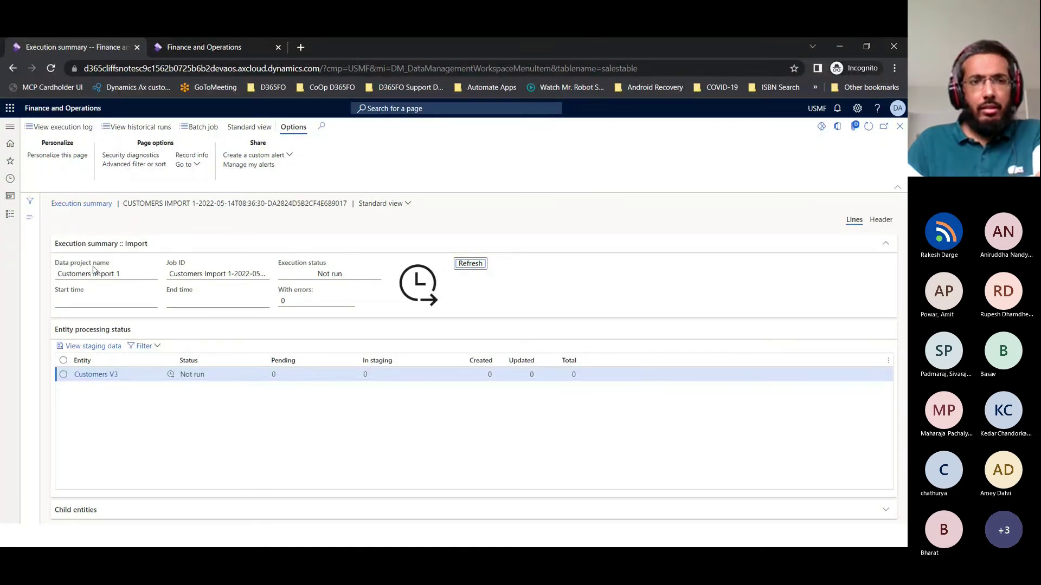
click(480, 266)
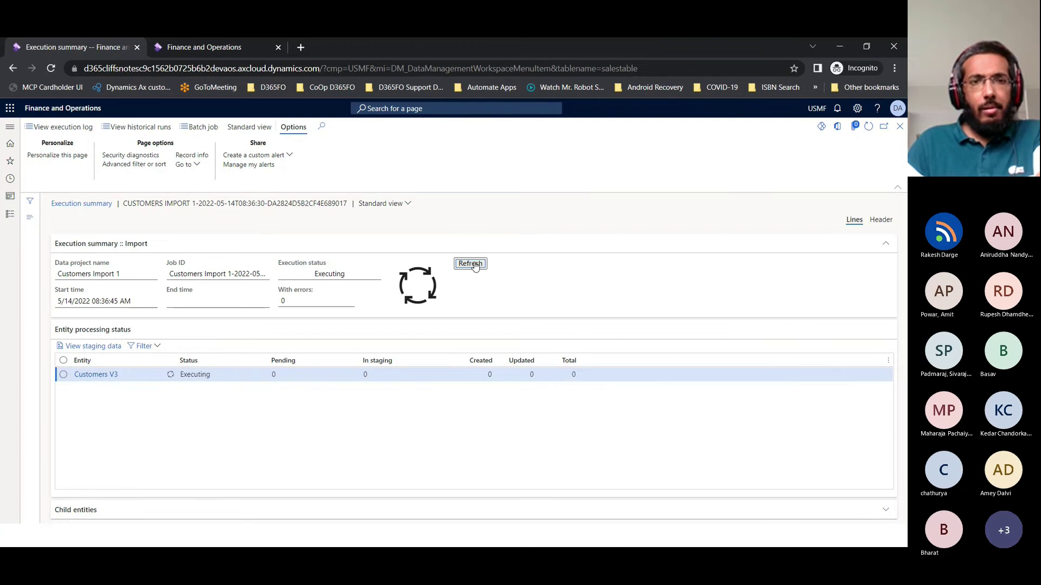
click(471, 265)
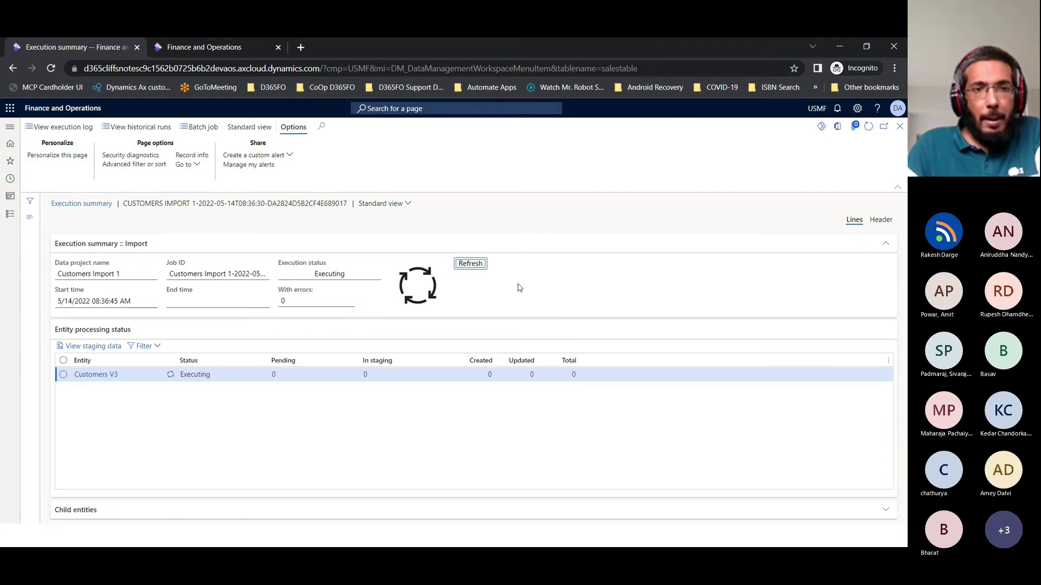
click(477, 266)
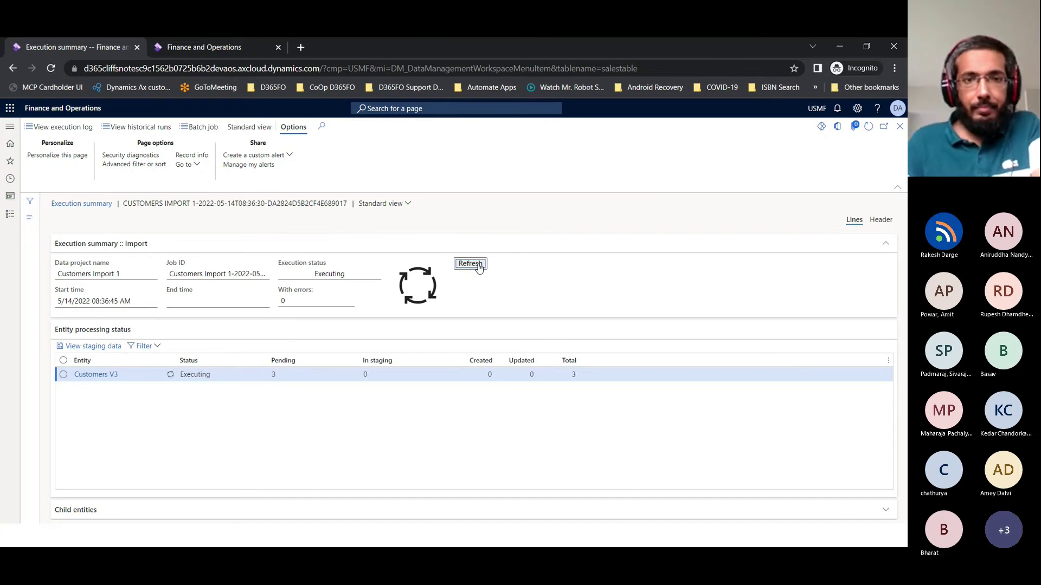
click(479, 267)
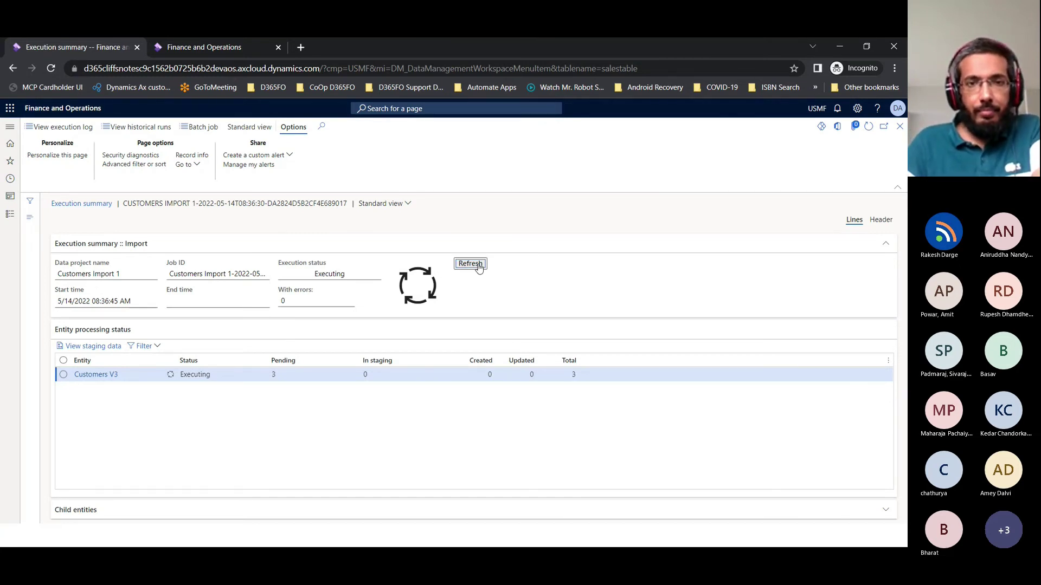
click(479, 268)
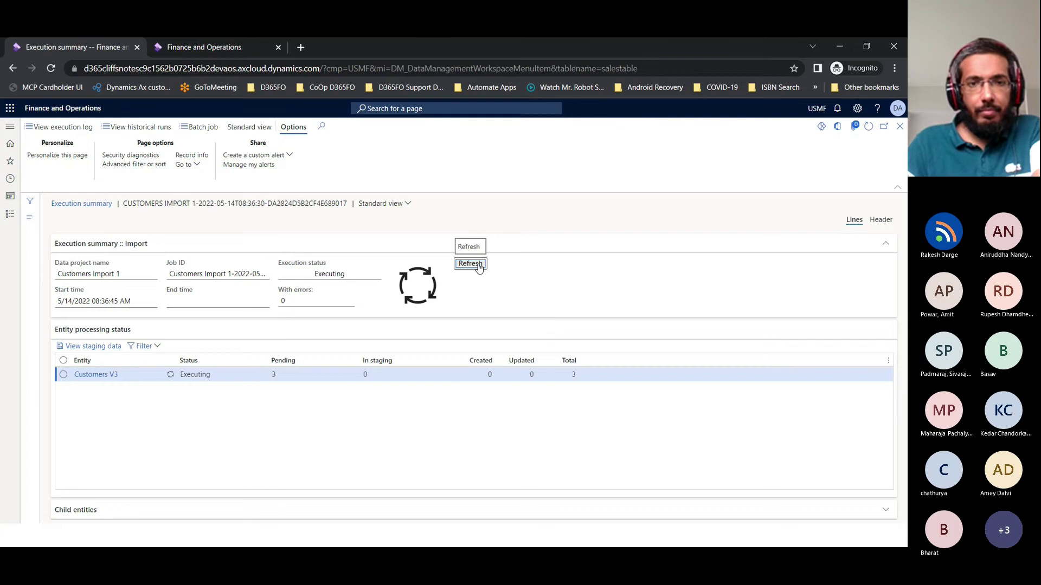
click(479, 268)
click(479, 268)
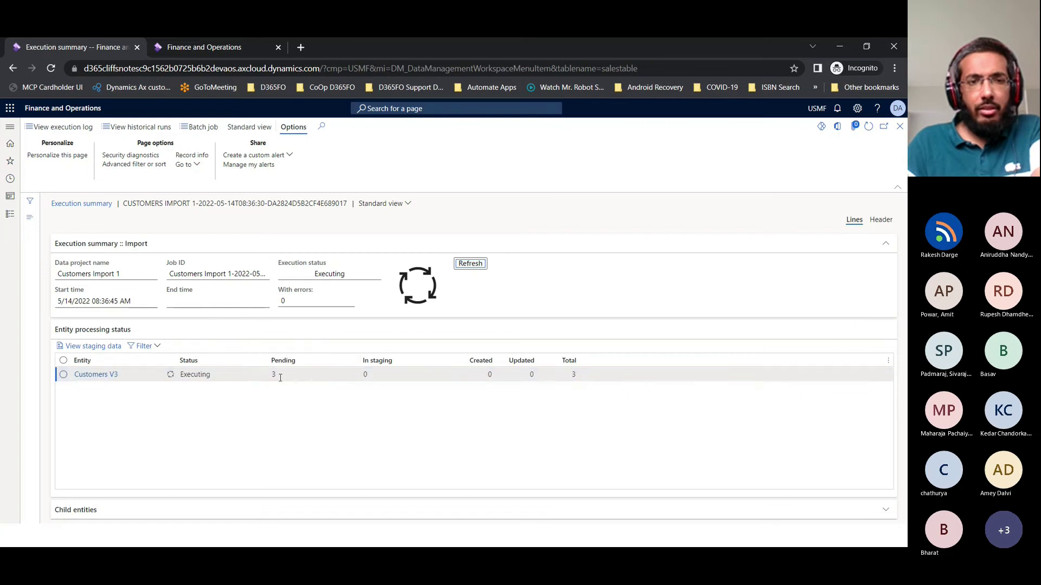
click(472, 268)
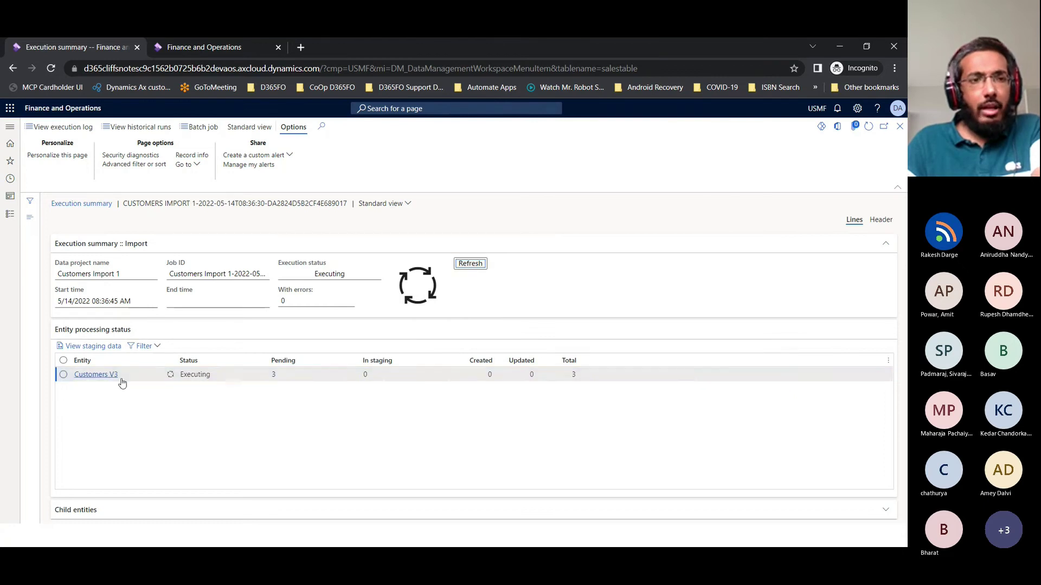
View the staging data of the Customers V3 entity, refresh the staging-to-target status, and return to the execution summary
click(93, 346)
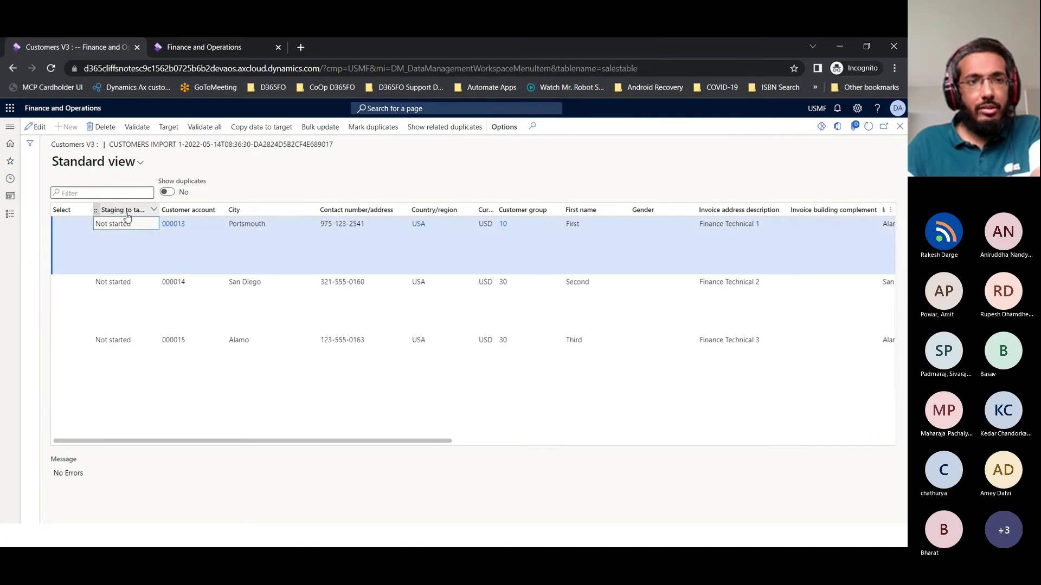
click(217, 251)
drag(235, 440, 280, 436)
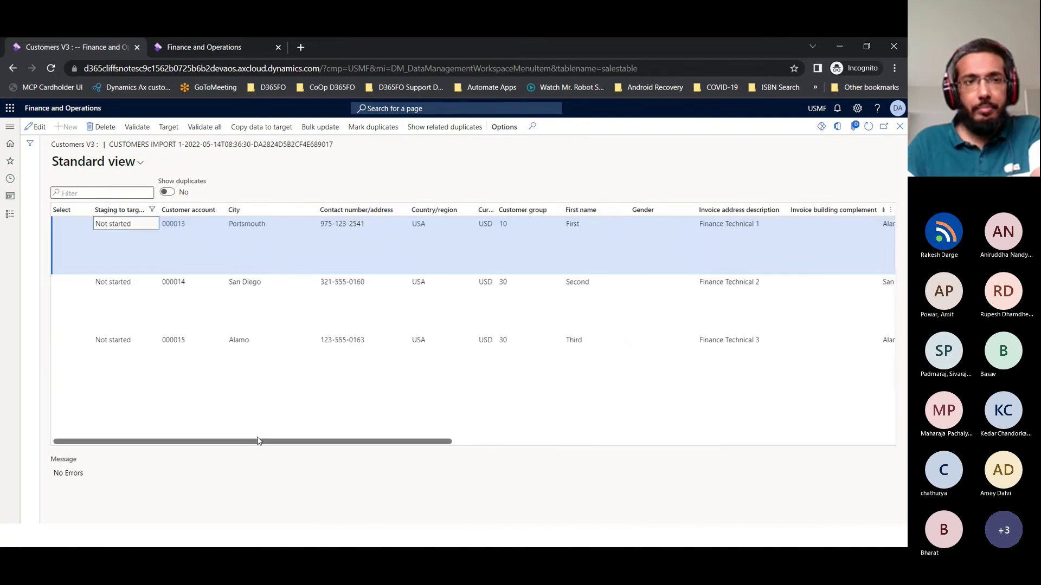
click(869, 127)
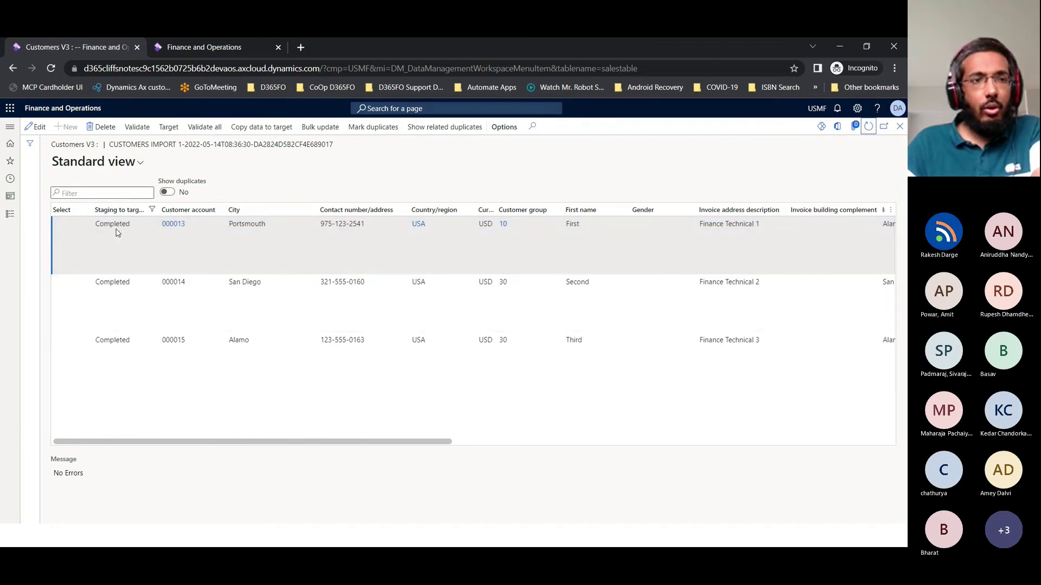
click(900, 128)
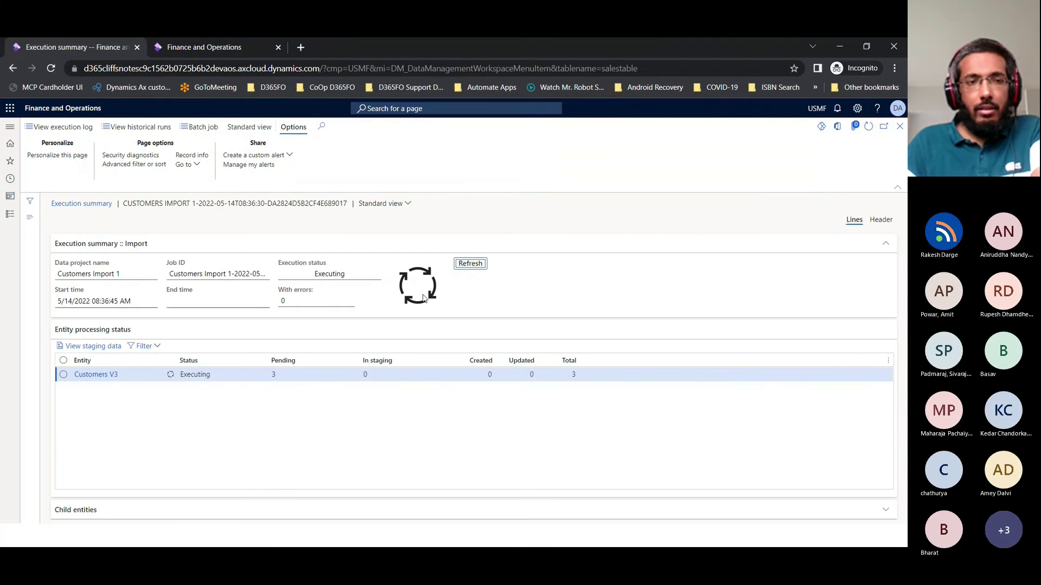
Refresh the execution summary, and open the first imported customer's record from the Customers V3 staging data
click(479, 264)
click(479, 265)
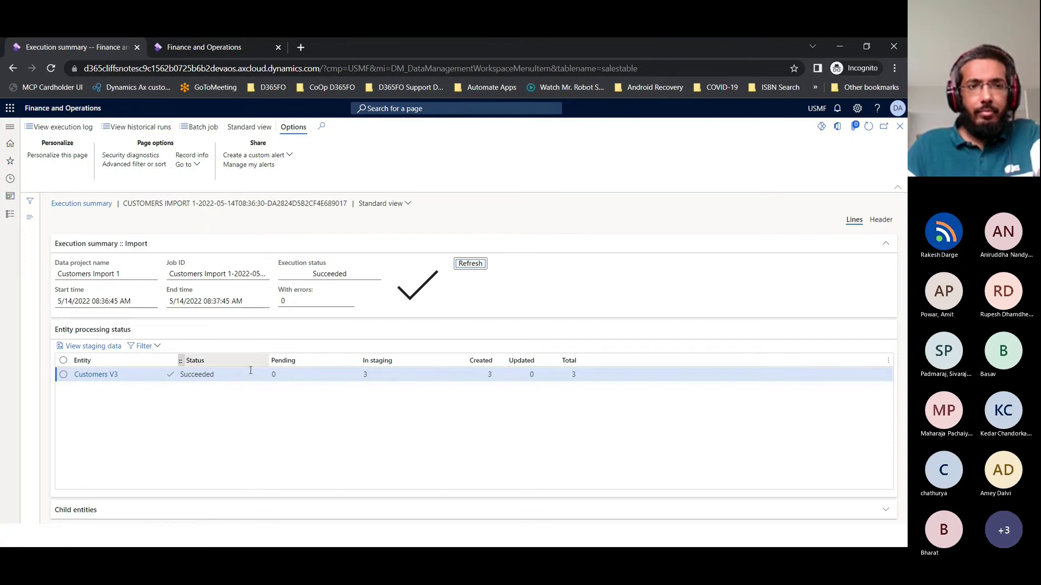
click(89, 375)
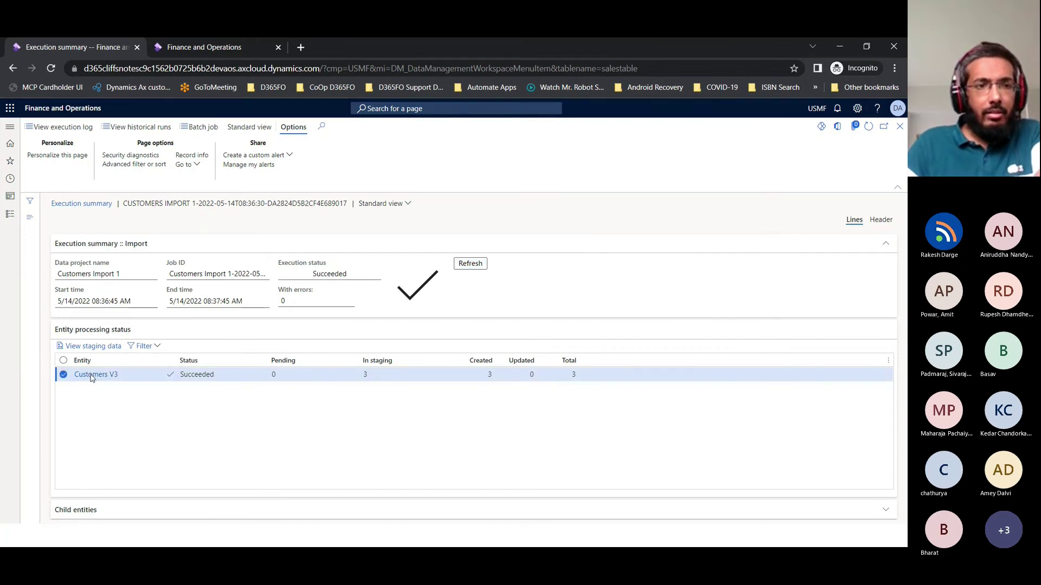
click(92, 375)
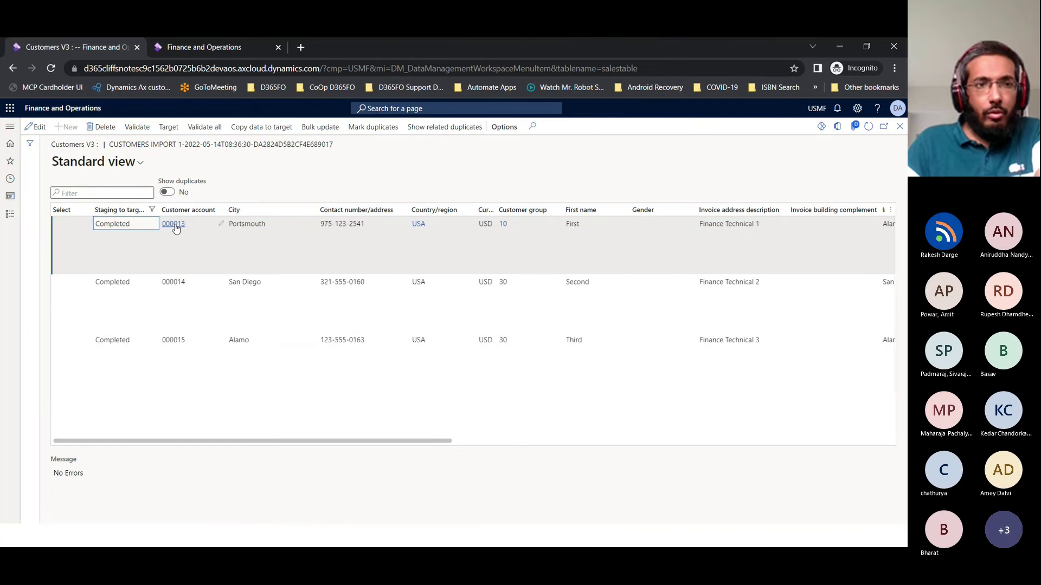
click(176, 228)
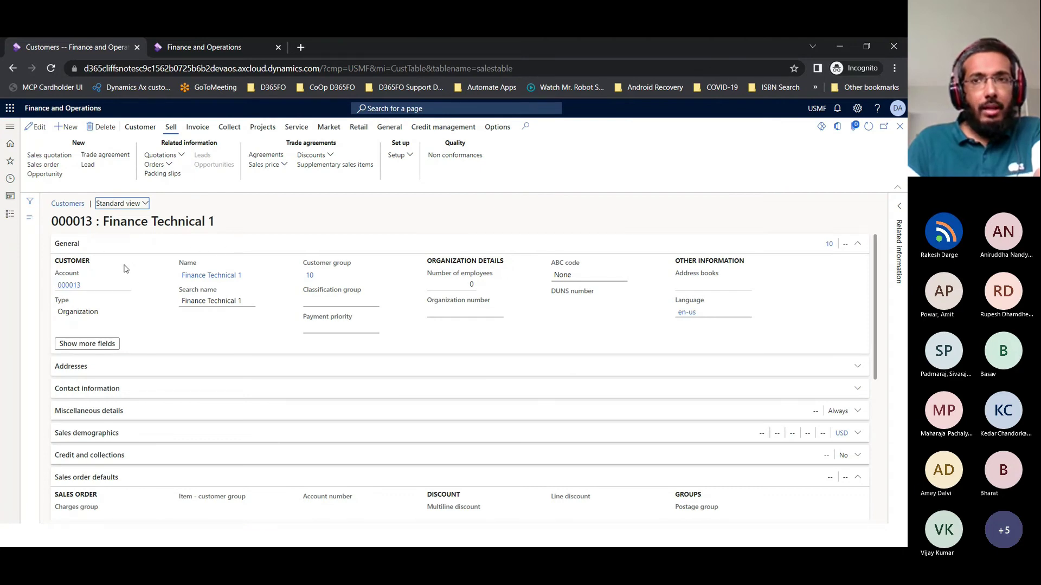
Look through the Finance Technical 1 customer record and its Open in Excel entity options
scroll(215, 295, down, 1)
scroll(216, 295, down, 3)
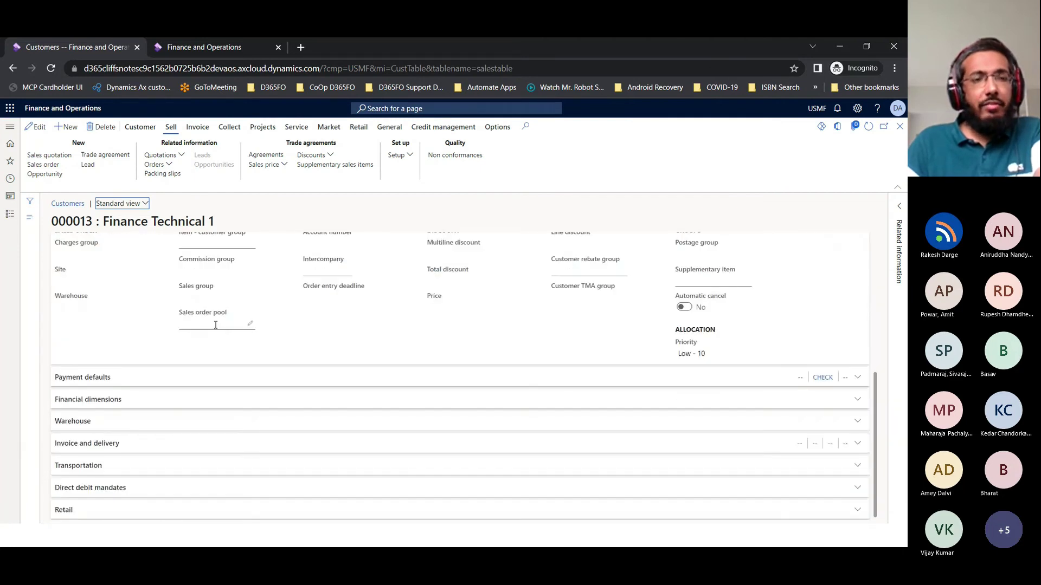
scroll(200, 369, up, 3)
scroll(200, 370, up, 1)
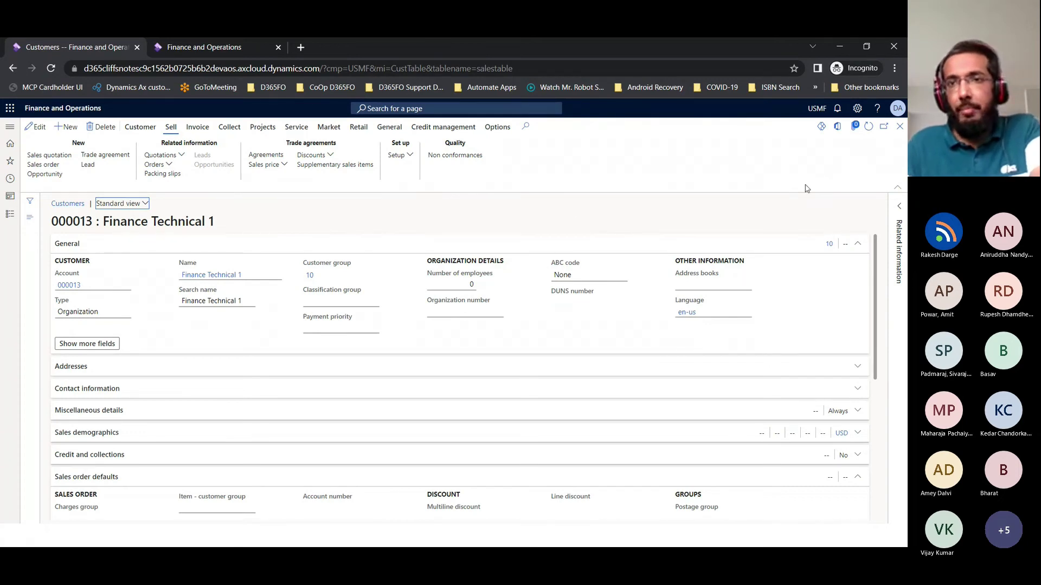
click(837, 128)
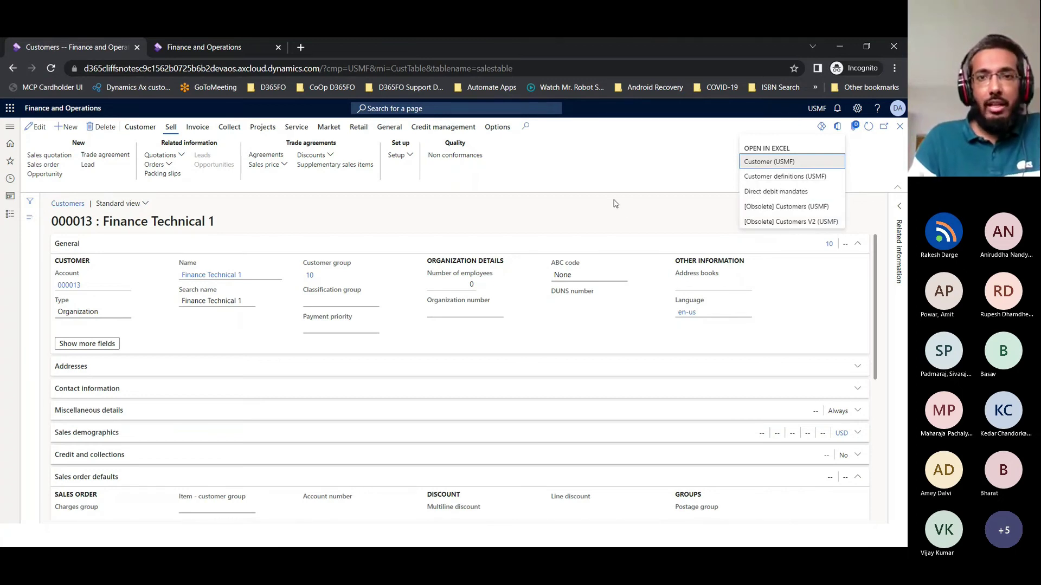
click(521, 218)
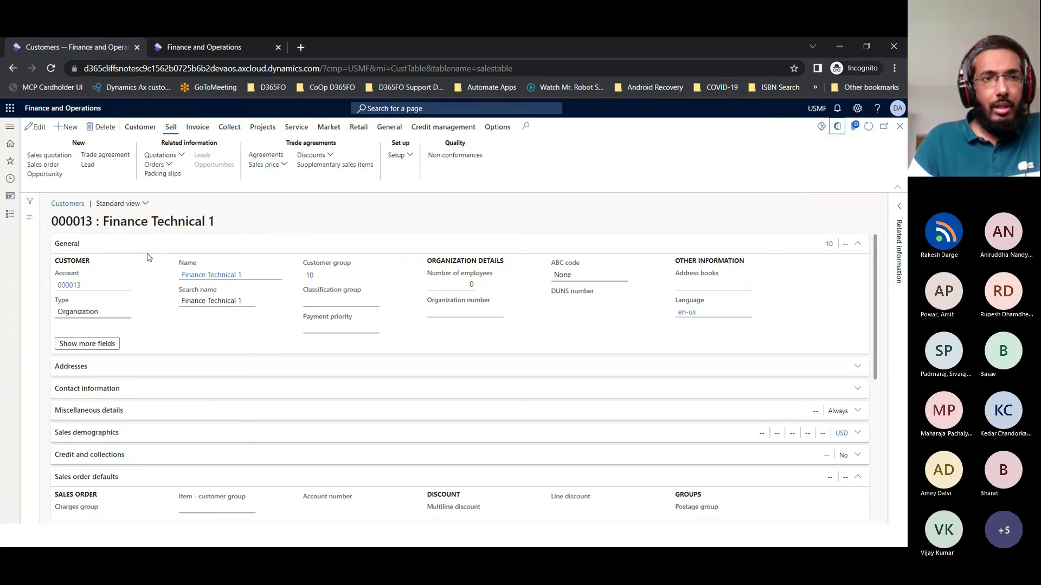
Switch to the Order Creation Technical Artifacts slide to review the customer tables, and return to the customer record in the browser
key(alt+Tab)
key(alt+Tab)
key(alt+Tab)
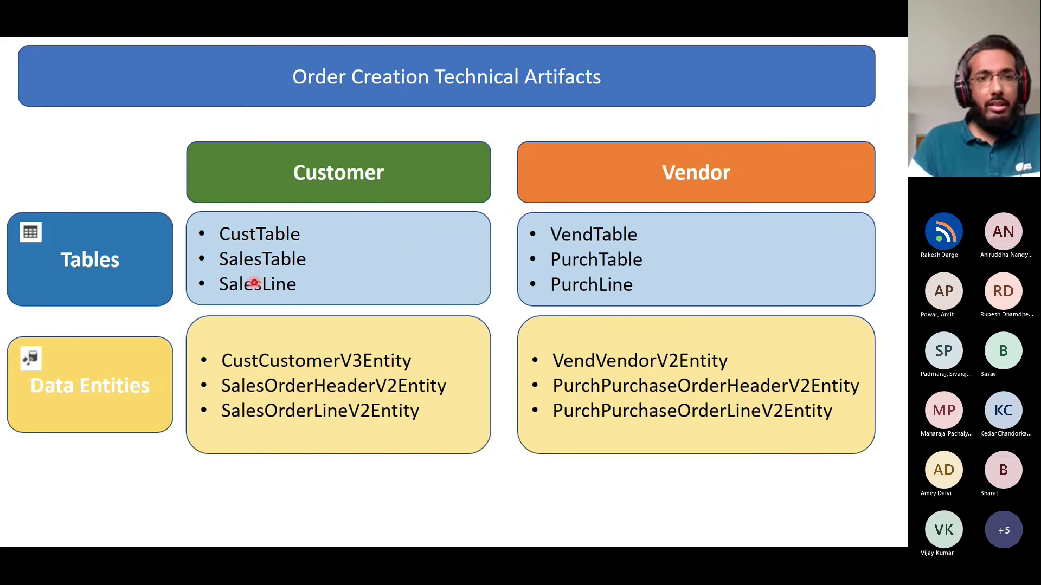
key(alt+Tab)
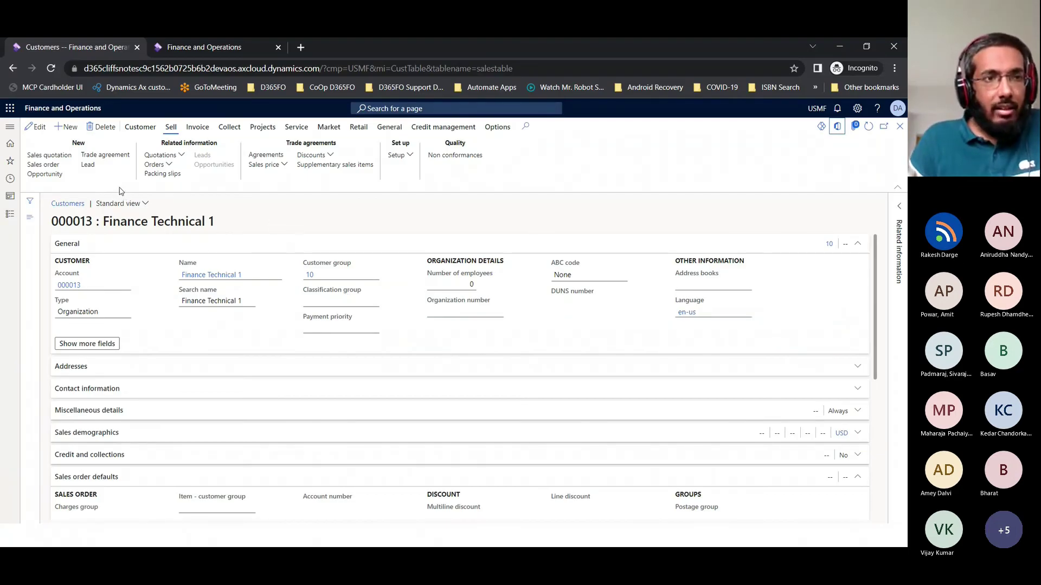
Start a new sales order from the Finance Technical 1 customer record, and start a new session in the second browser tab
click(43, 164)
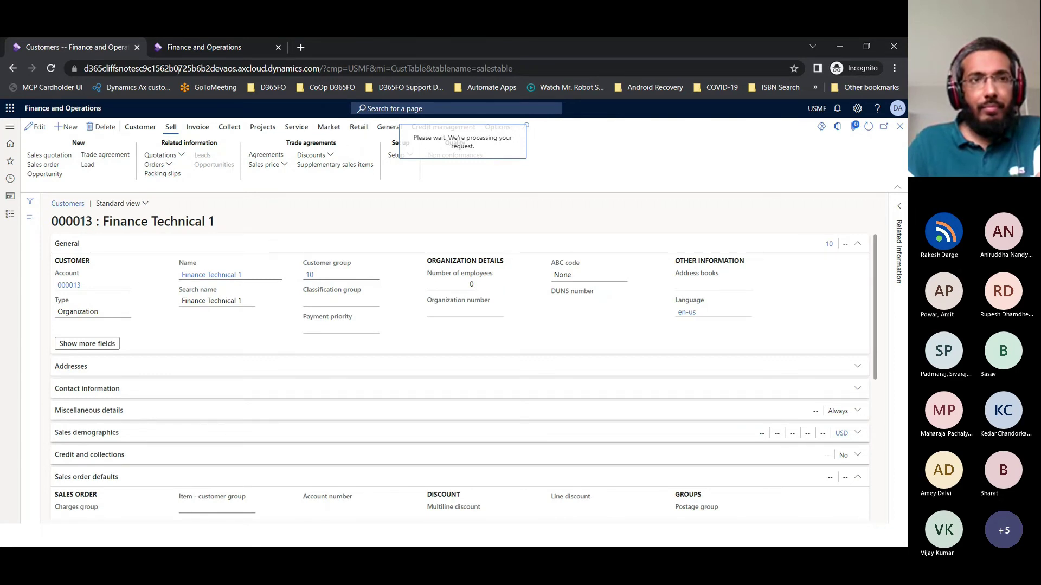
click(564, 300)
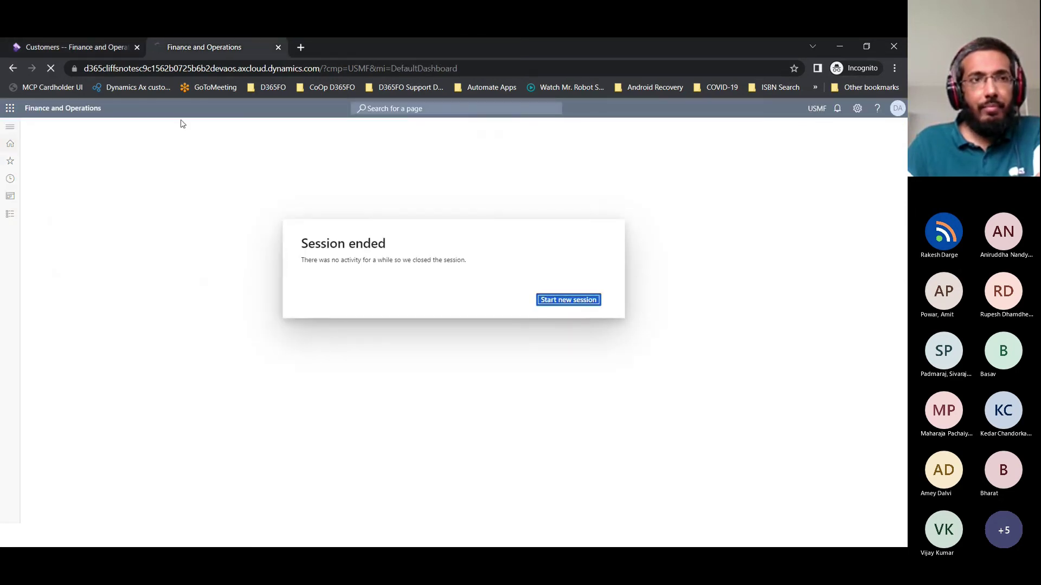
click(100, 49)
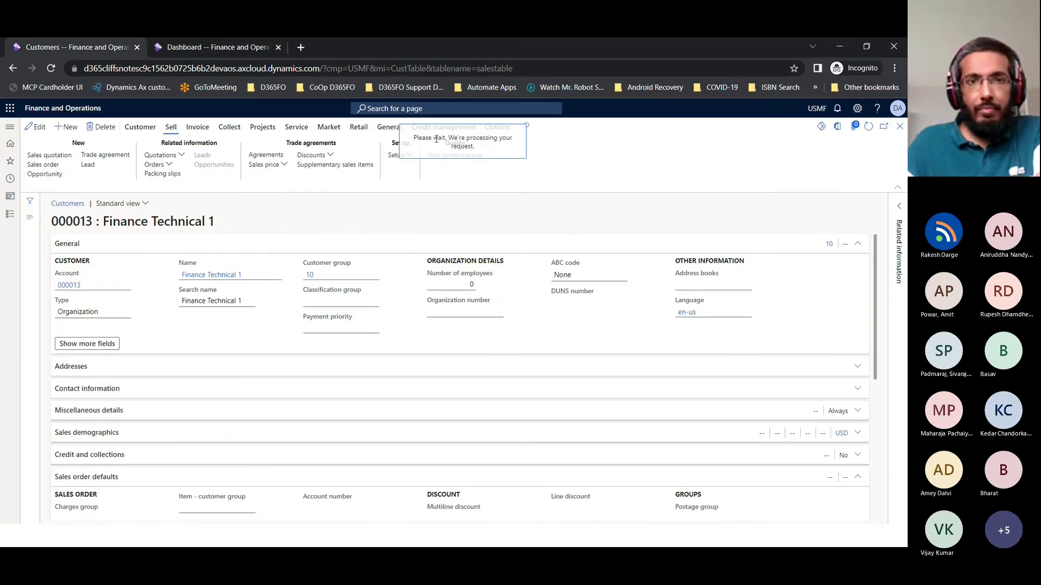
drag(413, 139, 484, 147)
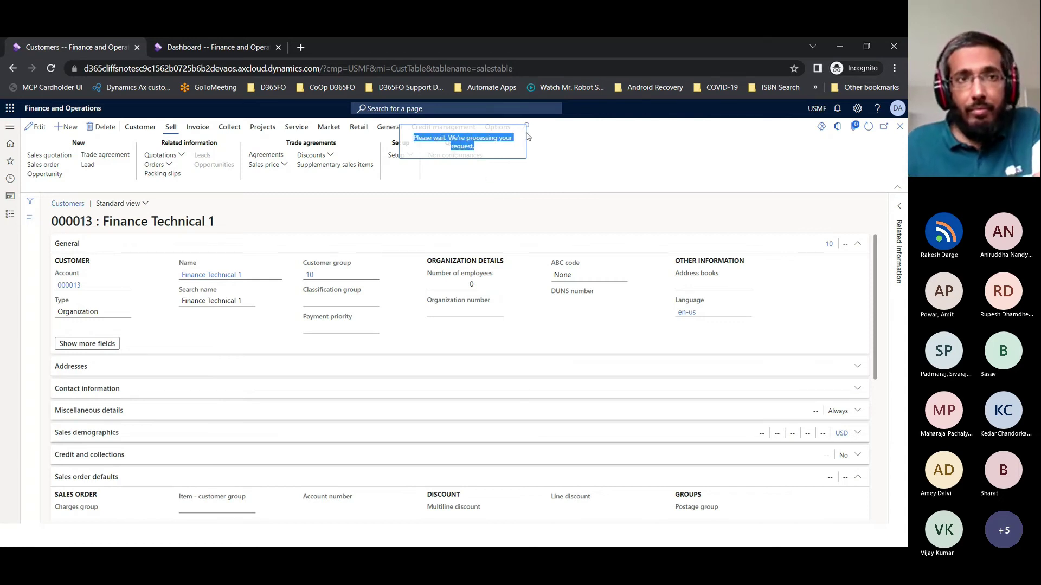
click(194, 50)
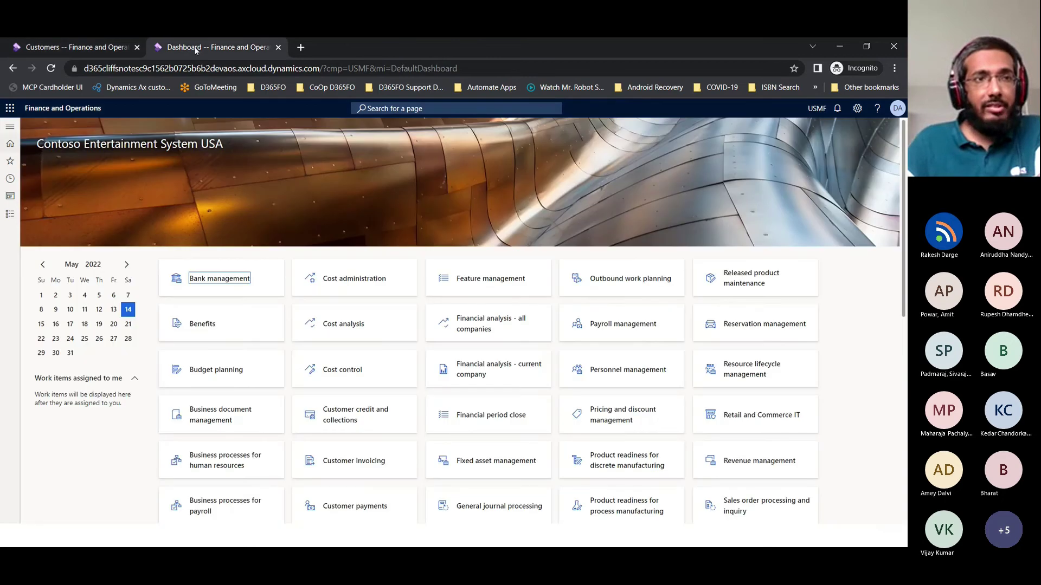
click(115, 54)
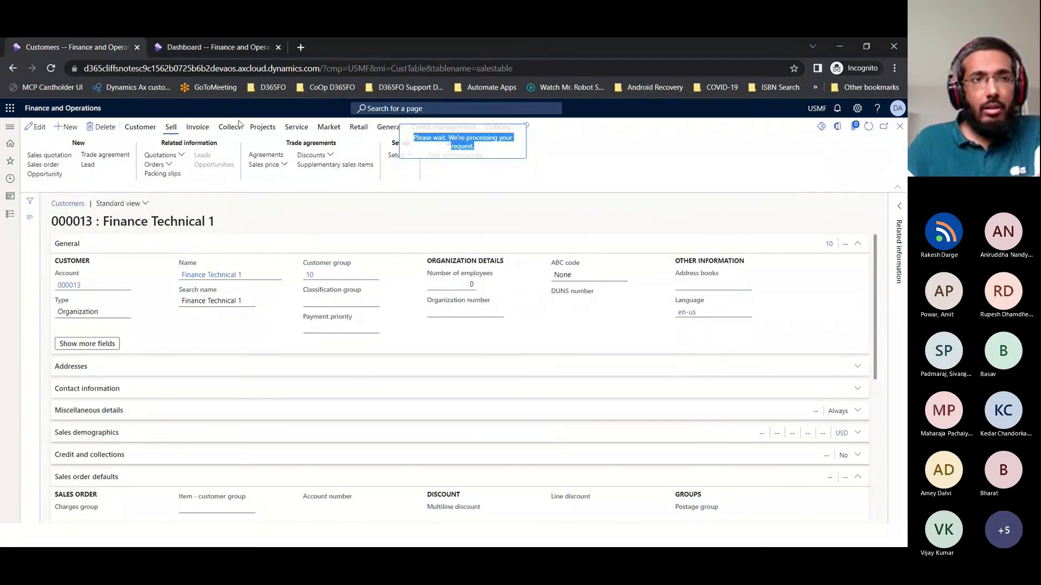
Open the All customers list of the Accounts receivable module in the second browser tab
click(187, 43)
click(10, 214)
scroll(63, 307, down, 3)
scroll(62, 307, up, 4)
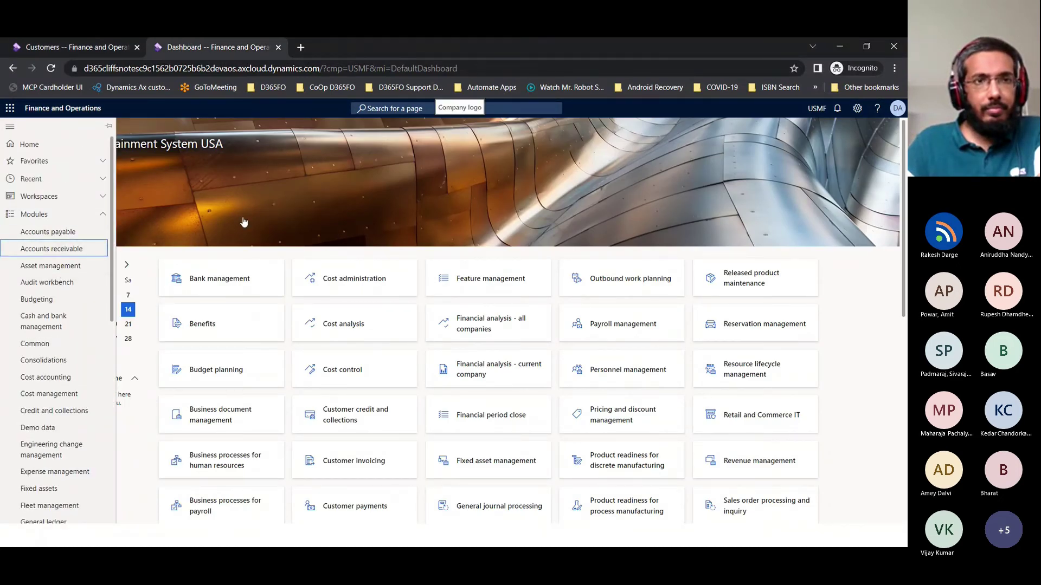
click(51, 248)
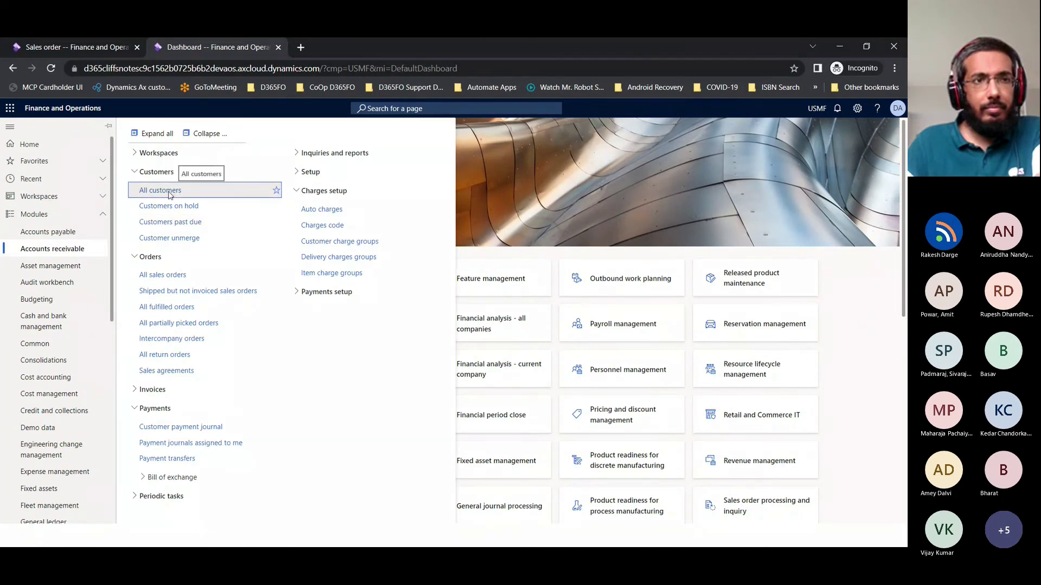
Return to the new sales order and review its header details down to the price and discount section
click(60, 48)
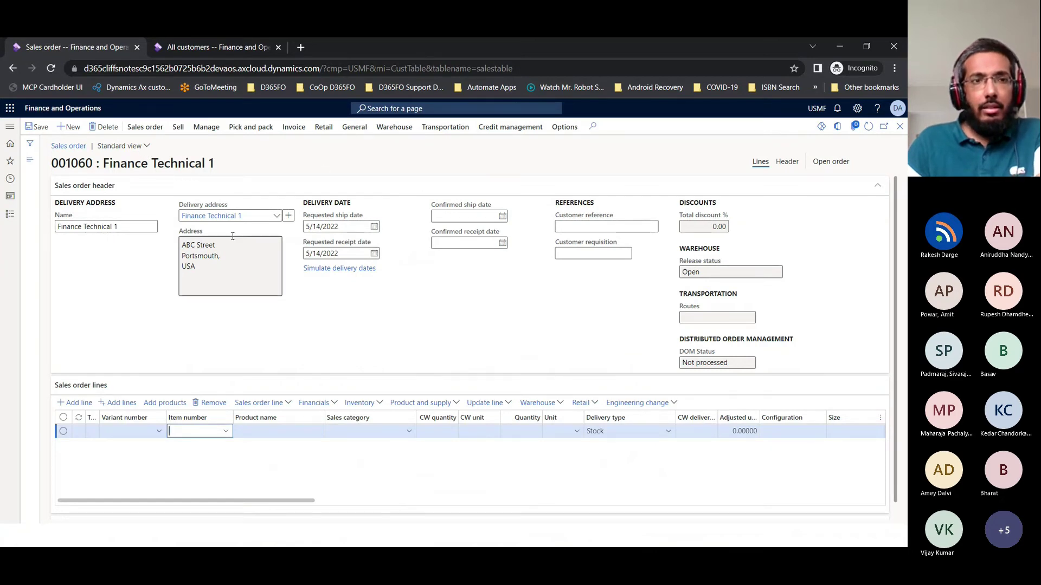
click(786, 165)
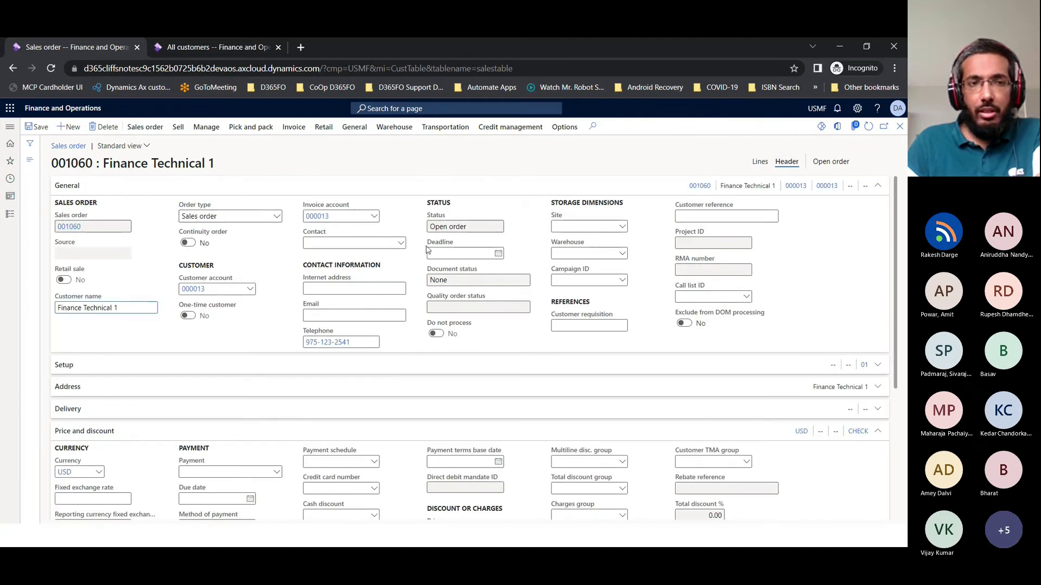
scroll(199, 341, down, 2)
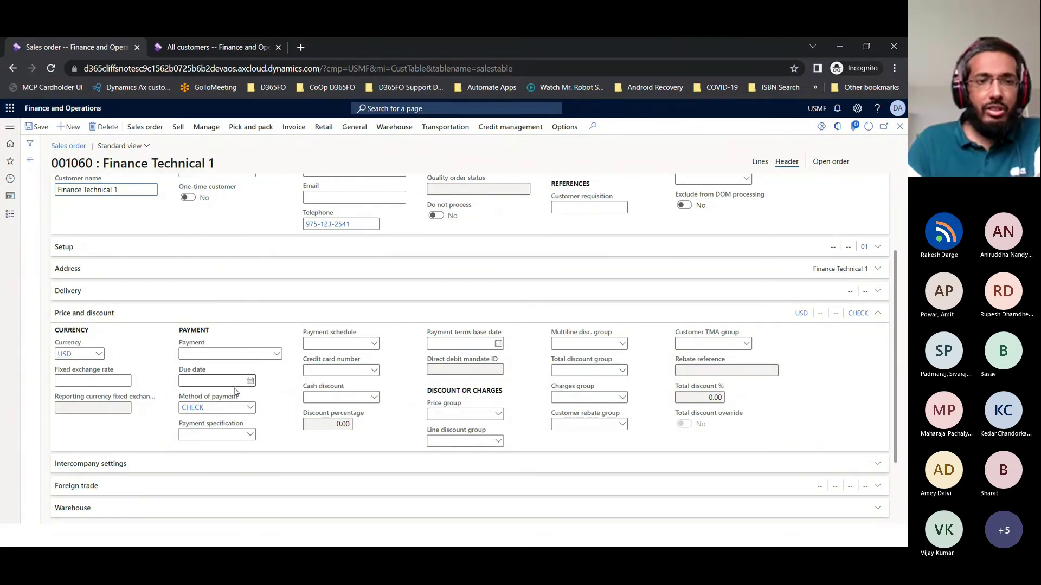
Add the item S0001 Installation services to the first line of the Finance Technical 1 sales order
scroll(623, 314, up, 3)
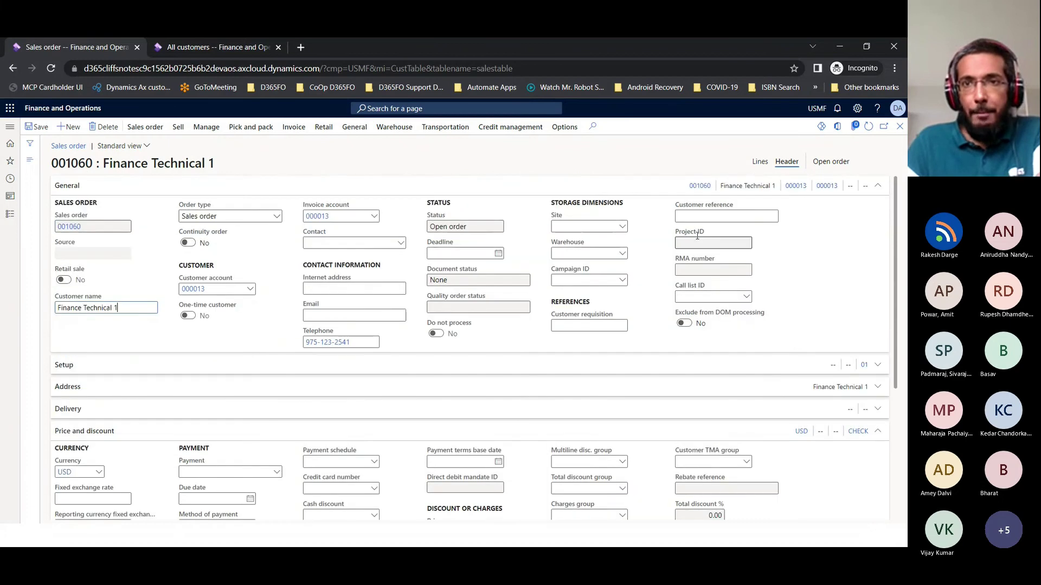
click(760, 162)
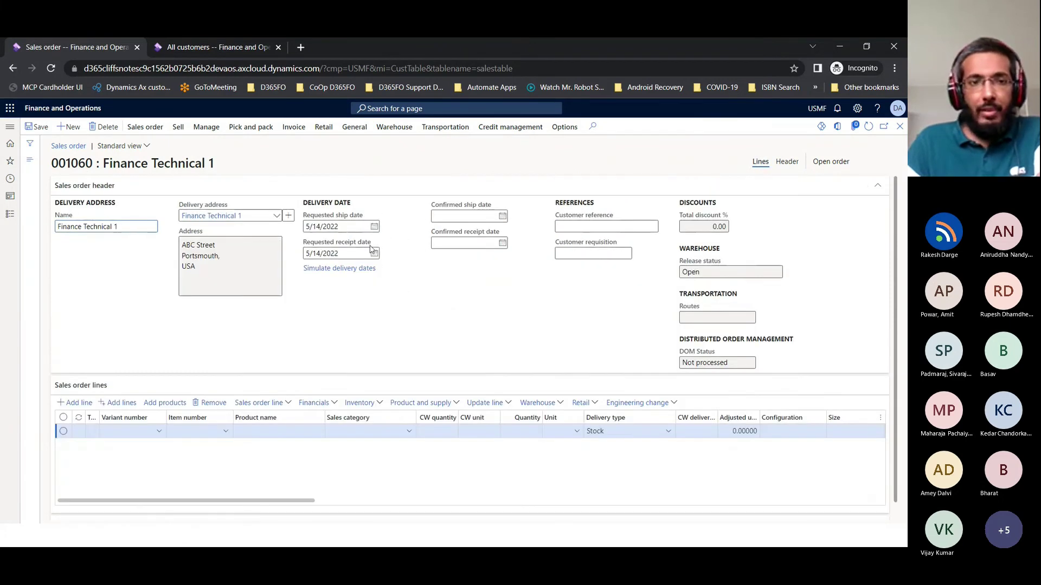
click(197, 431)
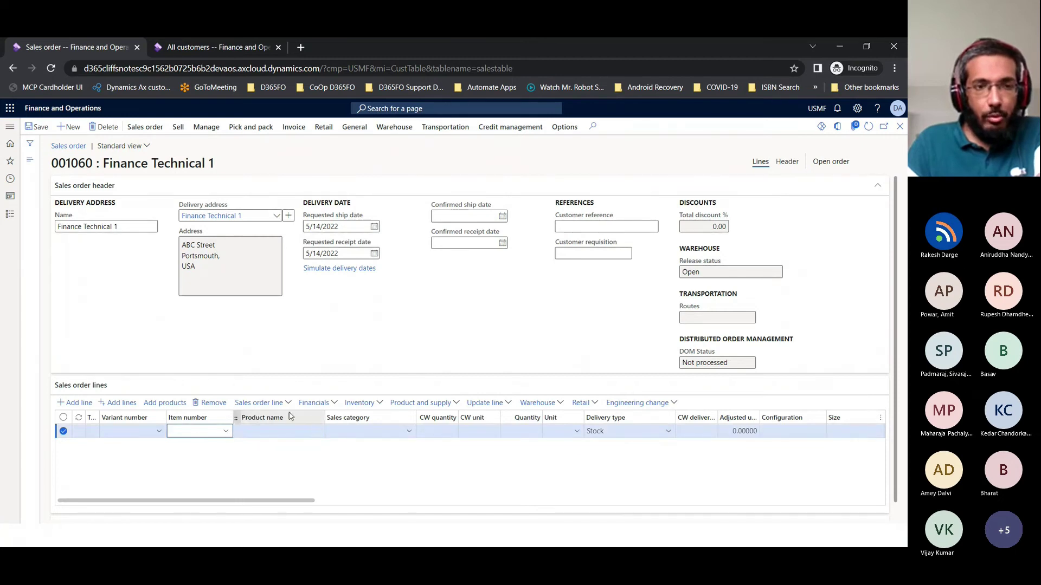
click(225, 431)
scroll(384, 383, down, 15)
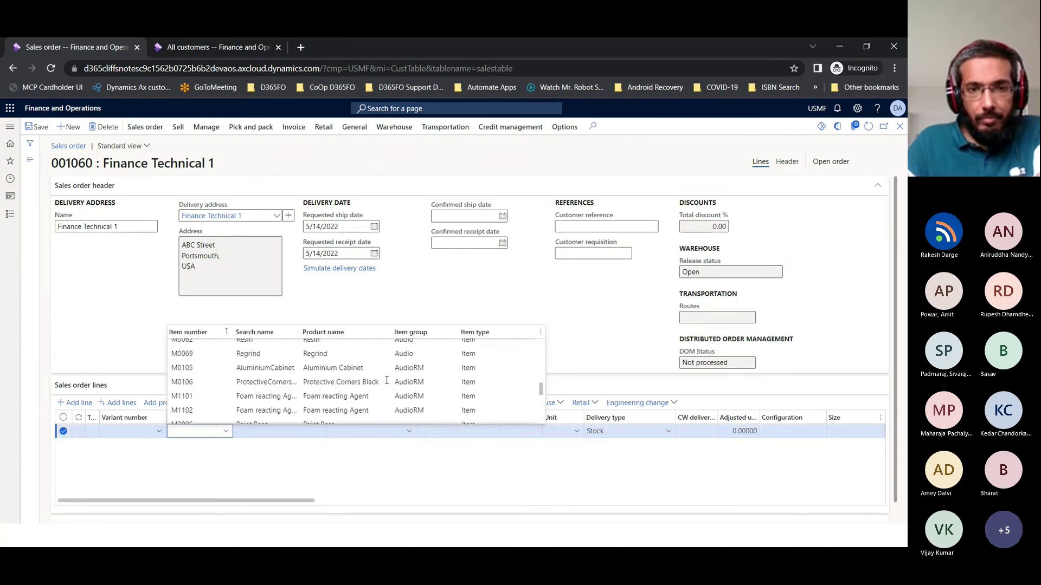
scroll(386, 381, up, 5)
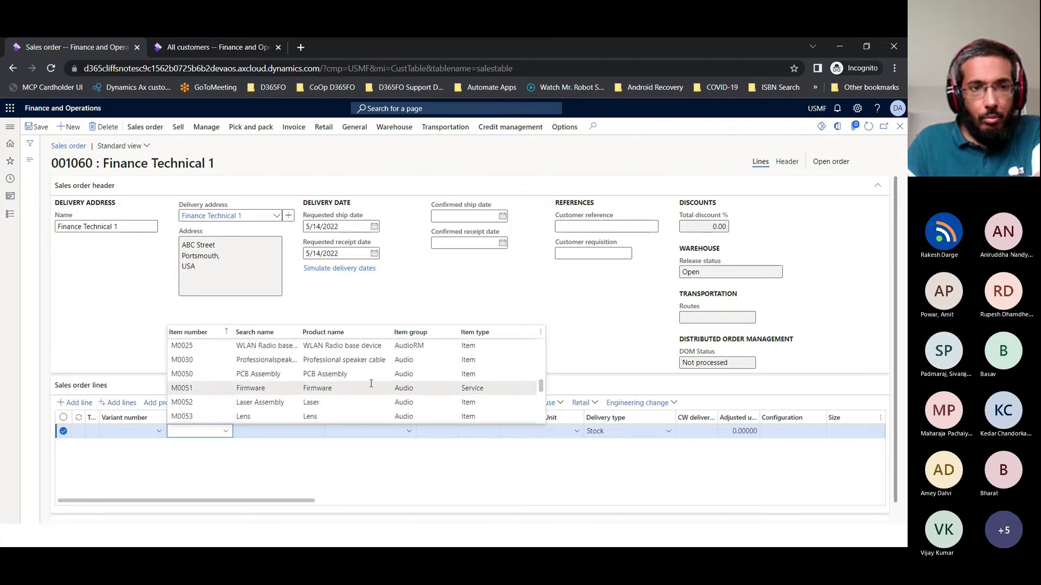
scroll(371, 384, down, 10)
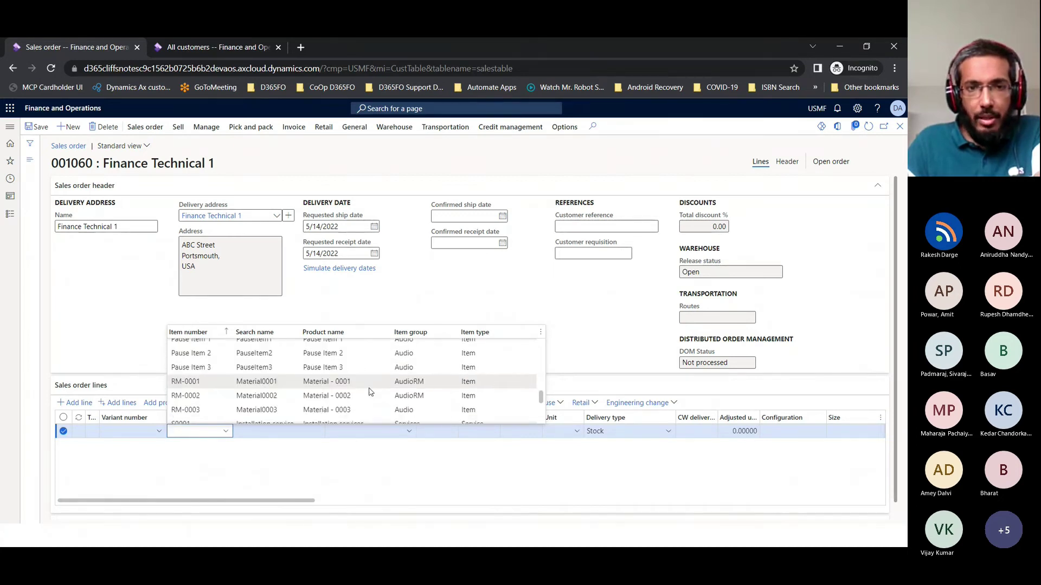
scroll(371, 381, up, 3)
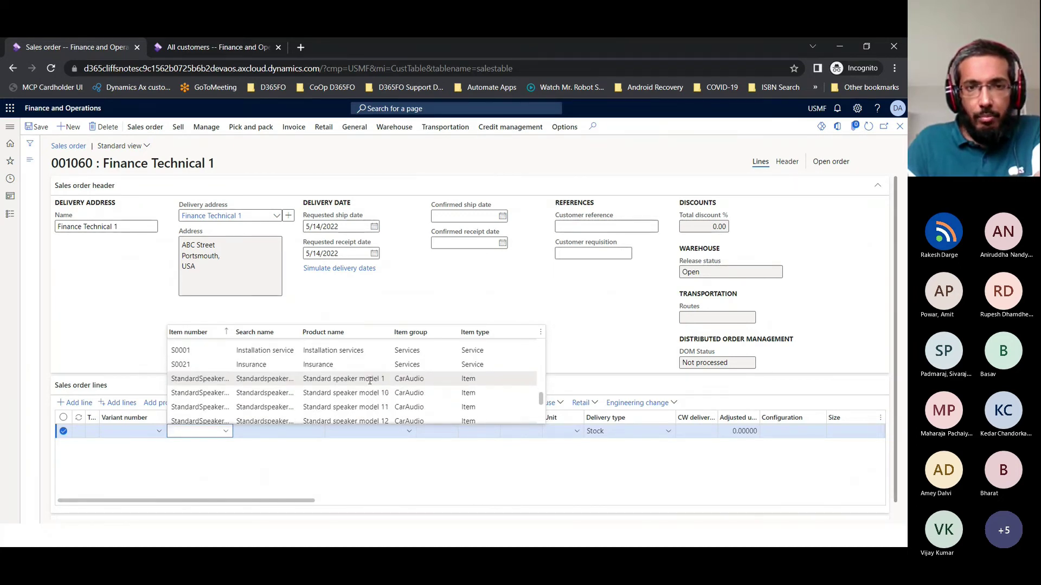
click(185, 350)
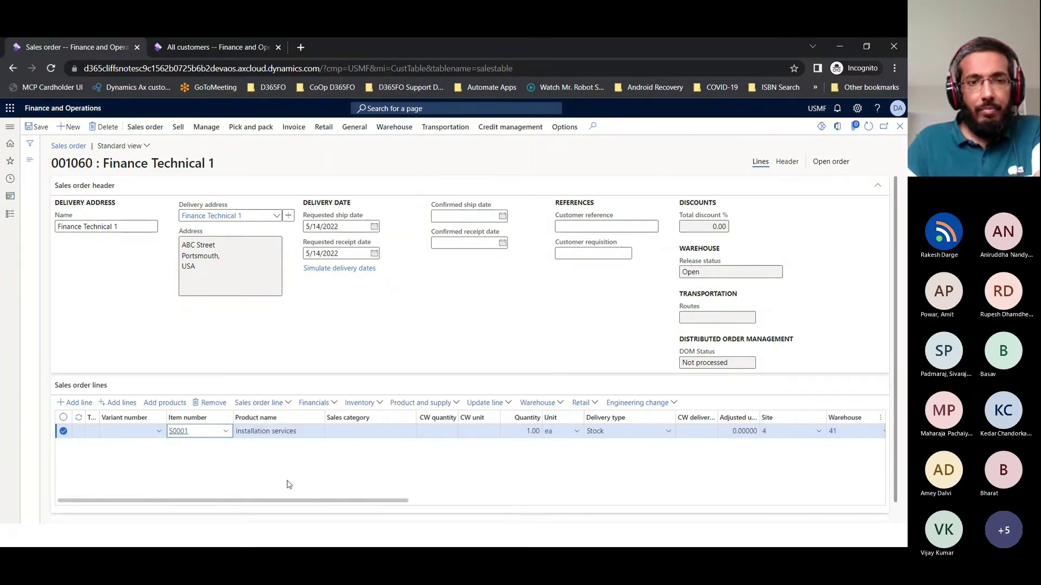
mouse_move(264, 504)
mouse_down()
mouse_move(714, 485)
mouse_move(757, 495)
mouse_move(395, 506)
mouse_move(249, 491)
mouse_up()
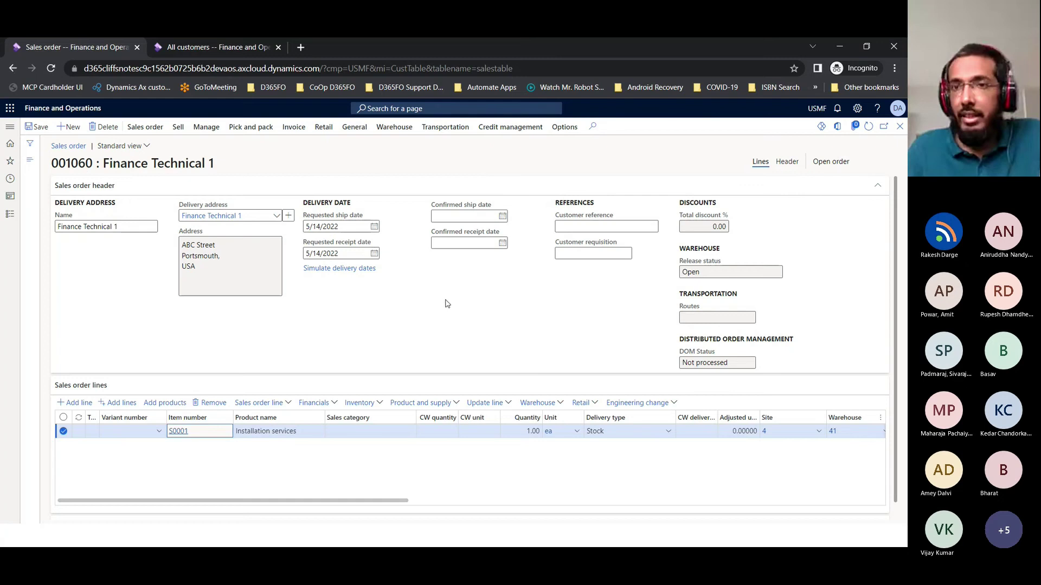
Return to the sales order's header view and bring up the form information option for the record title
click(786, 161)
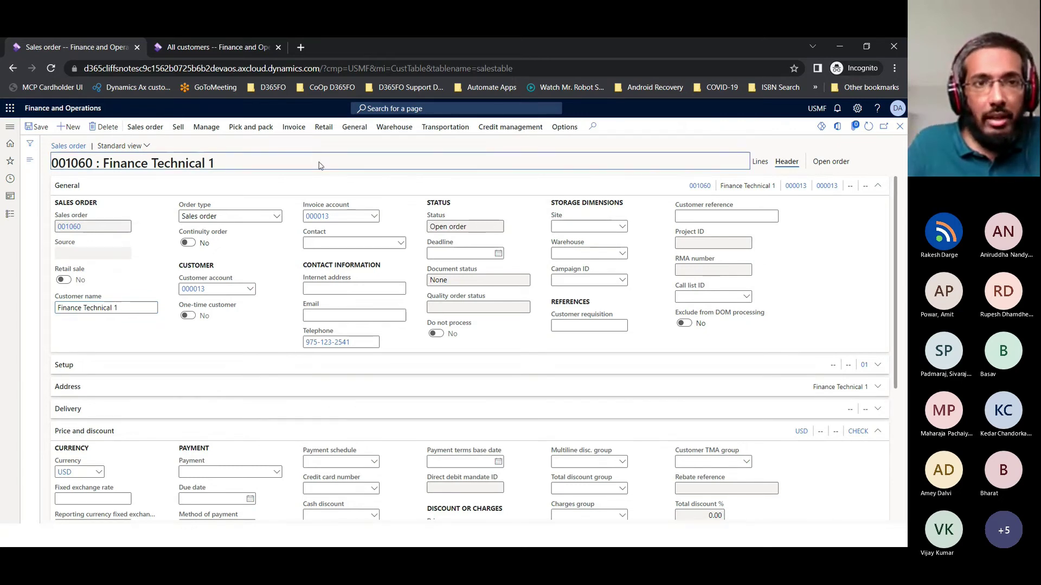
right_click(319, 166)
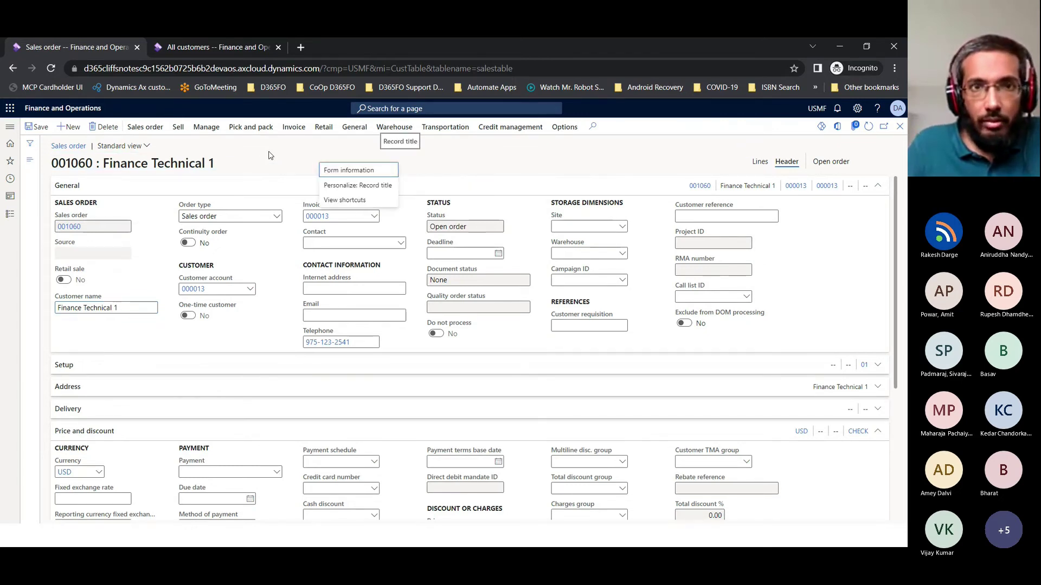
mouse_move(338, 172)
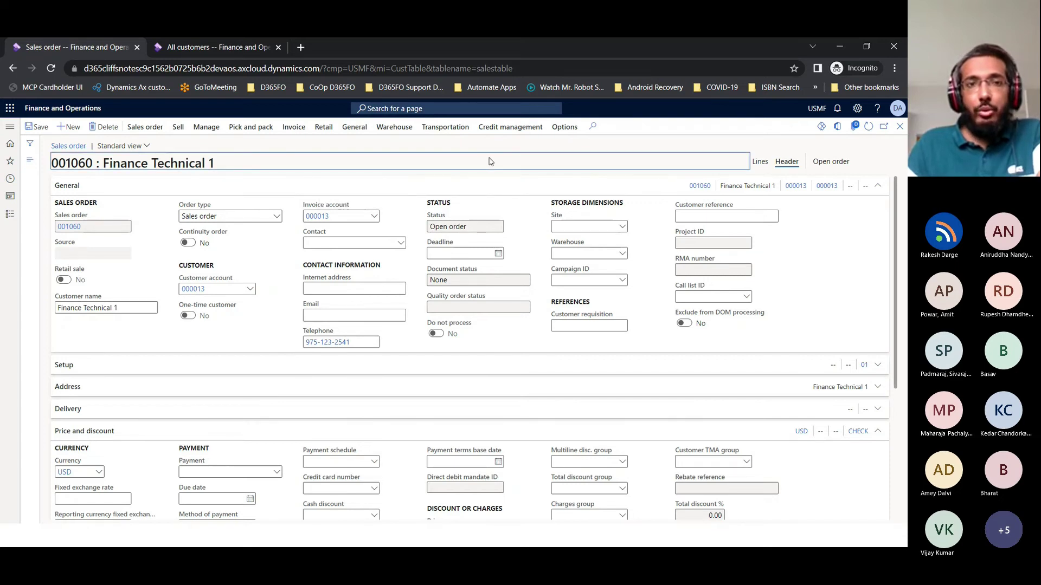
Switch to Visual Studio and collapse the Data Entities and Data Model nodes in the Application Explorer
key(alt+Tab)
key(alt+Tab)
key(alt+Tab)
key(alt+Tab)
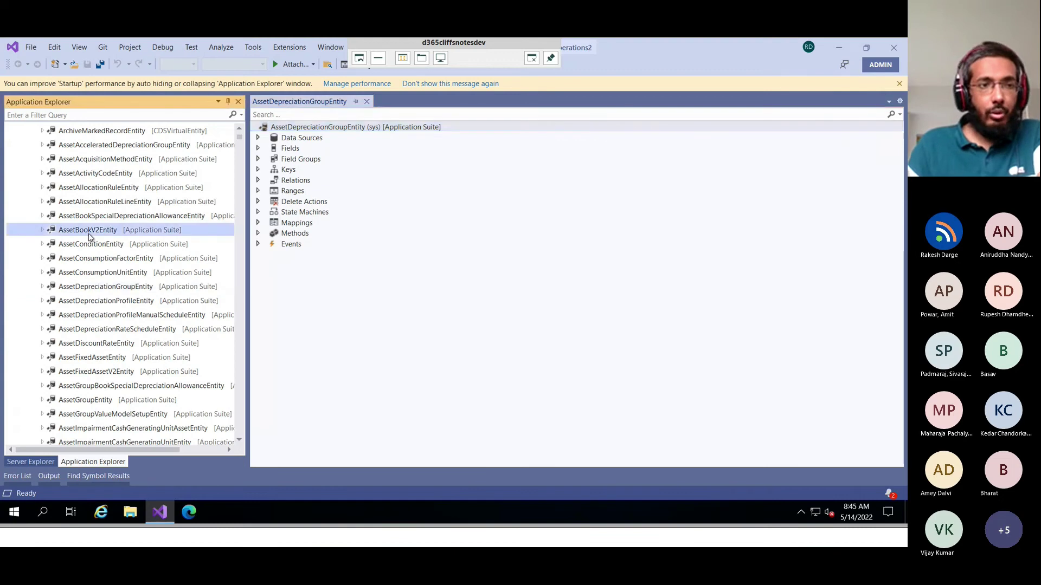
key(Left)
key(Left)
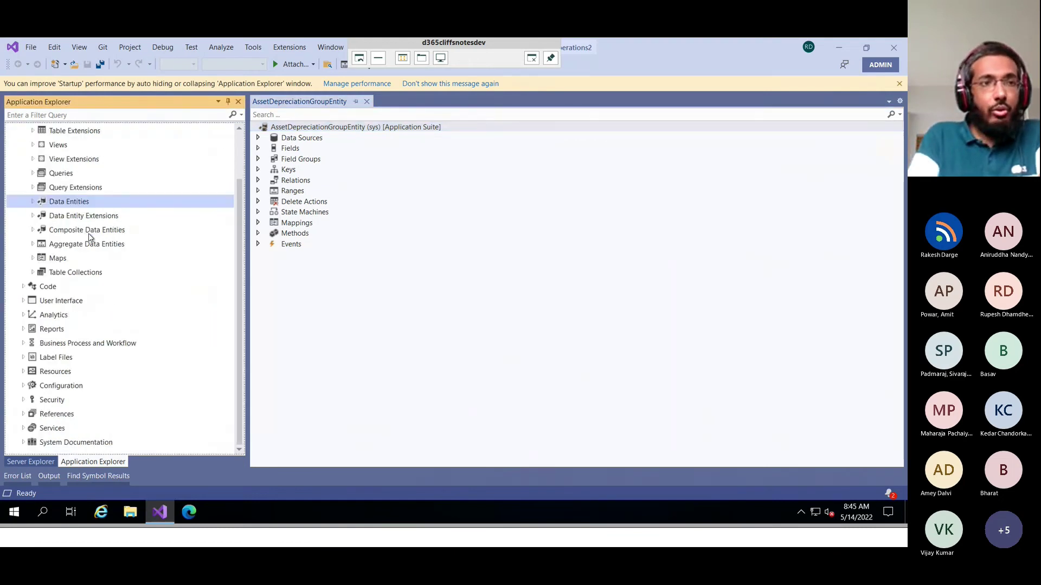
key(Left)
key(Left)
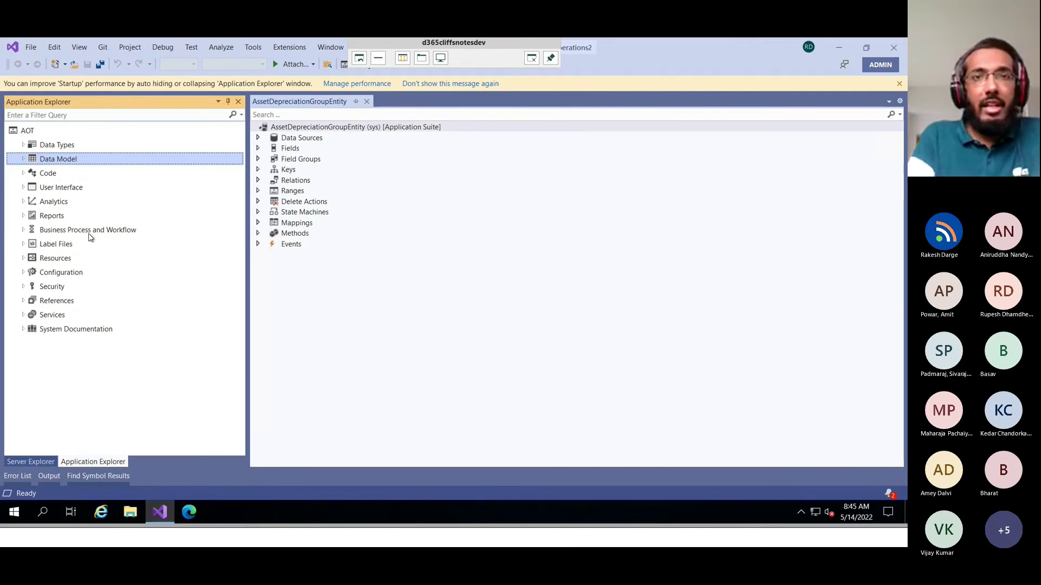
Expand the User Interface node in the Application Explorer and move into its list of forms
key(Down)
key(Down)
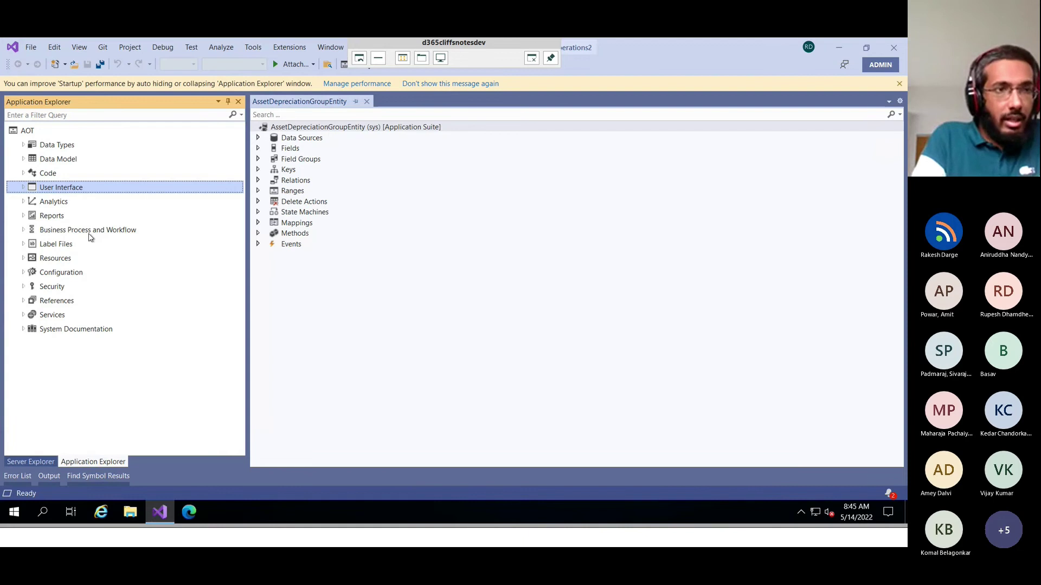
key(Right)
key(Down)
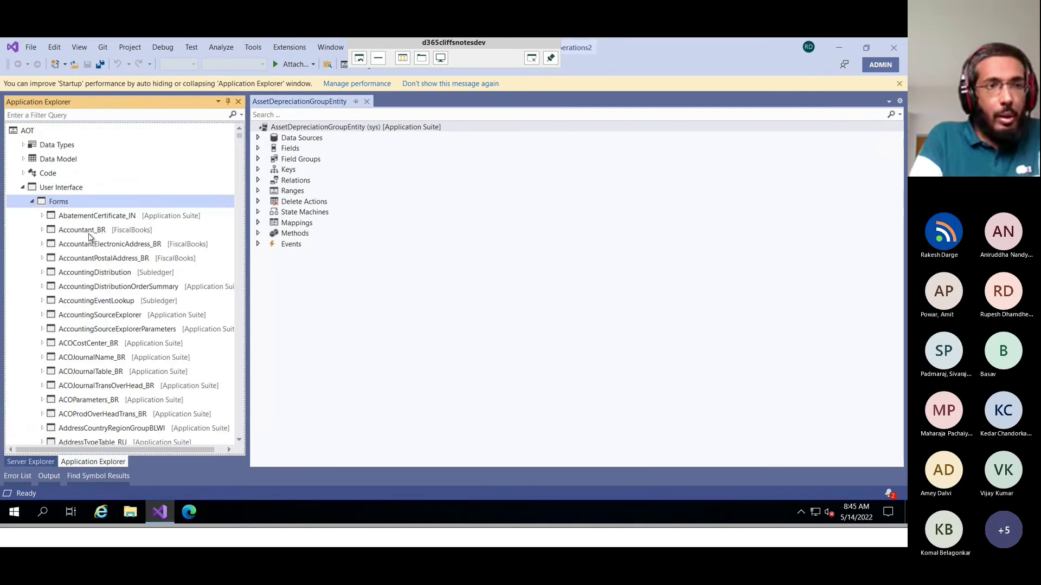
key(Down)
key(Down)
key(Down)
key(Down)
key(Down)
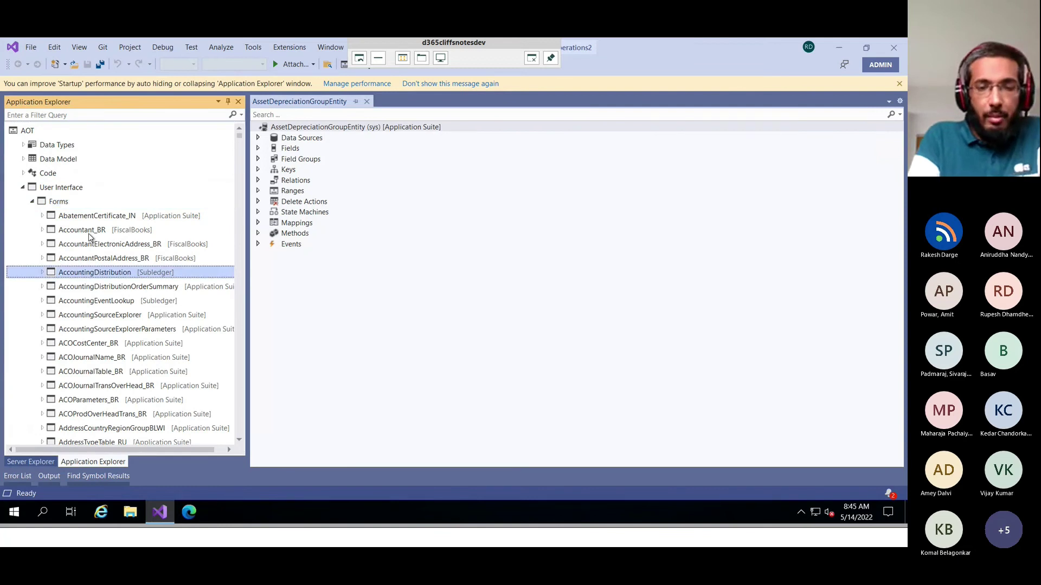
Find the SalesTable form in the Application Explorer and open it in the designer
text(sales)
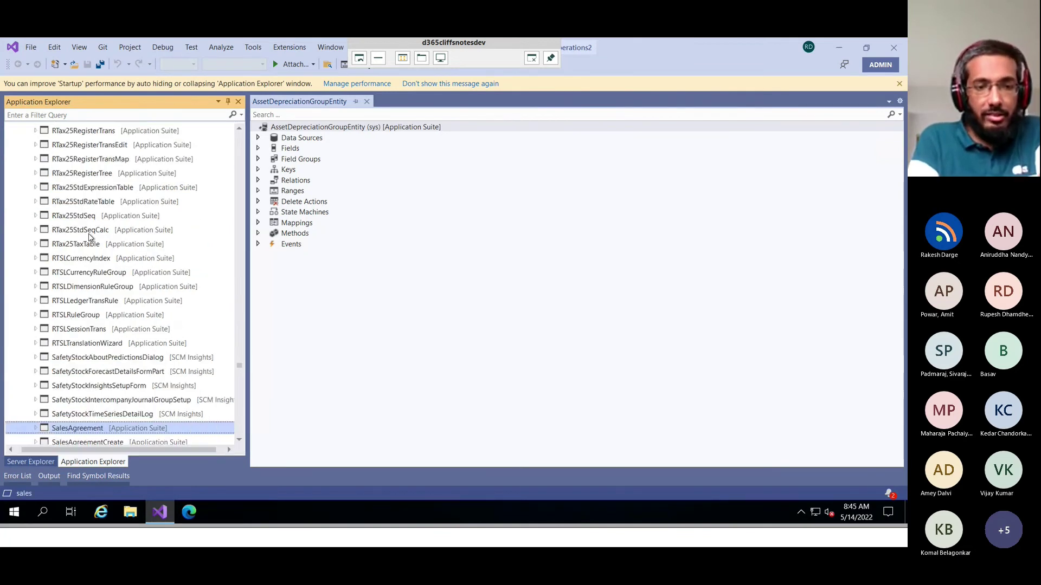
text(table)
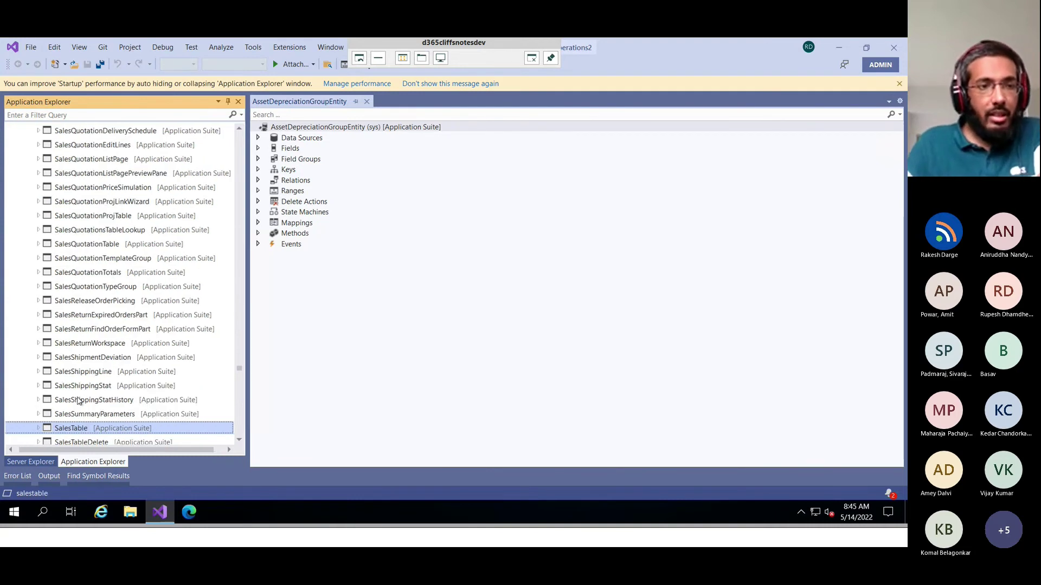
right_click(79, 430)
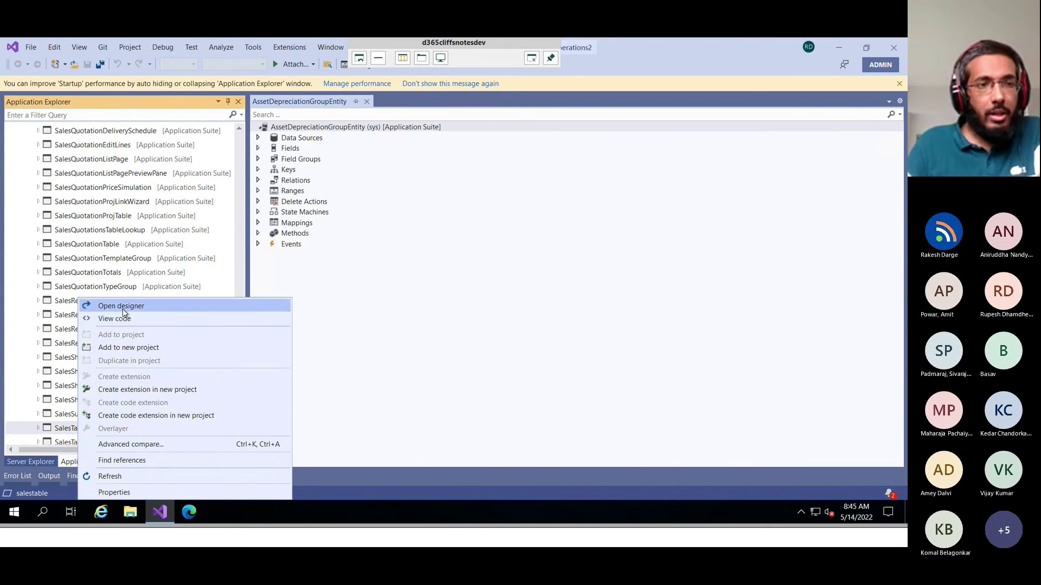
click(125, 307)
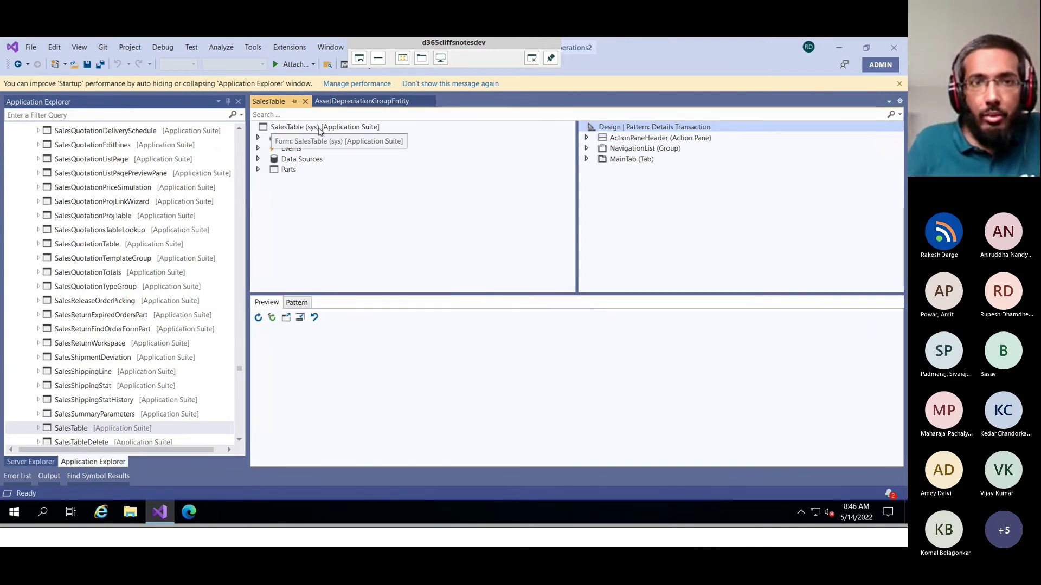
Expand the data sources of the SalesTable form and look through the list
click(258, 159)
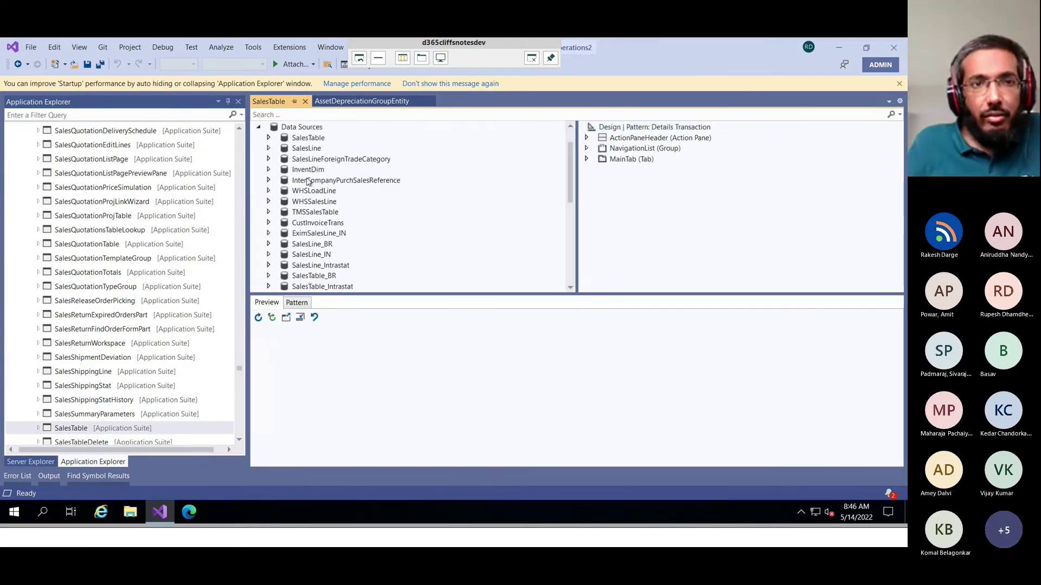
scroll(310, 214, down, 2)
scroll(310, 217, down, 1)
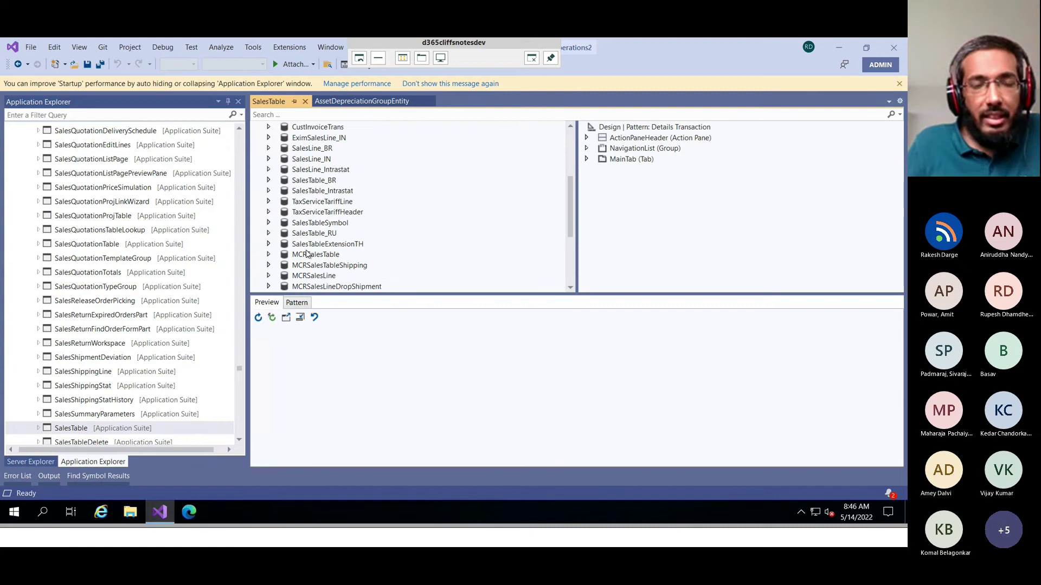
scroll(307, 262, up, 4)
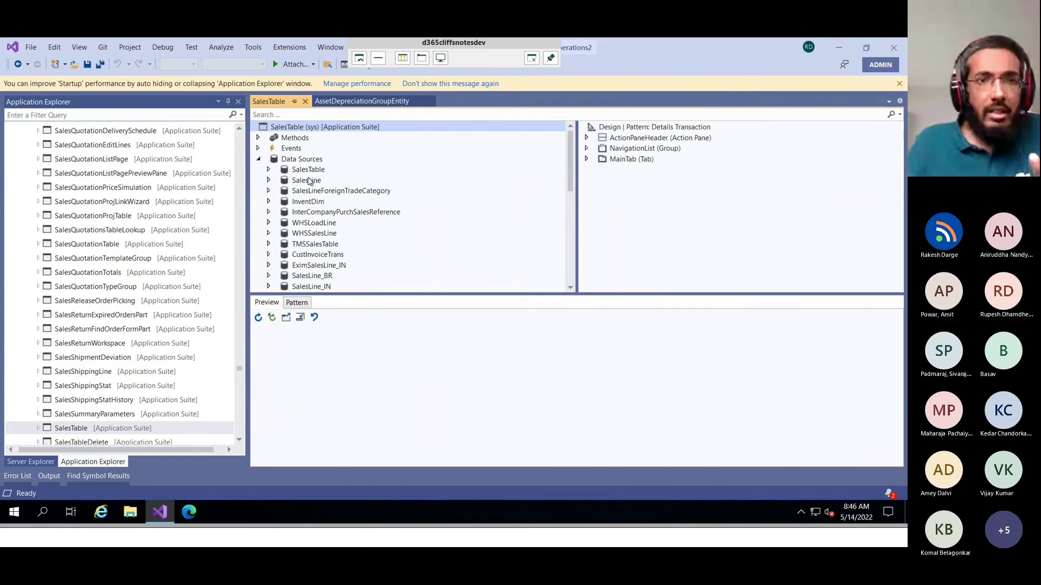
scroll(310, 234, down, 3)
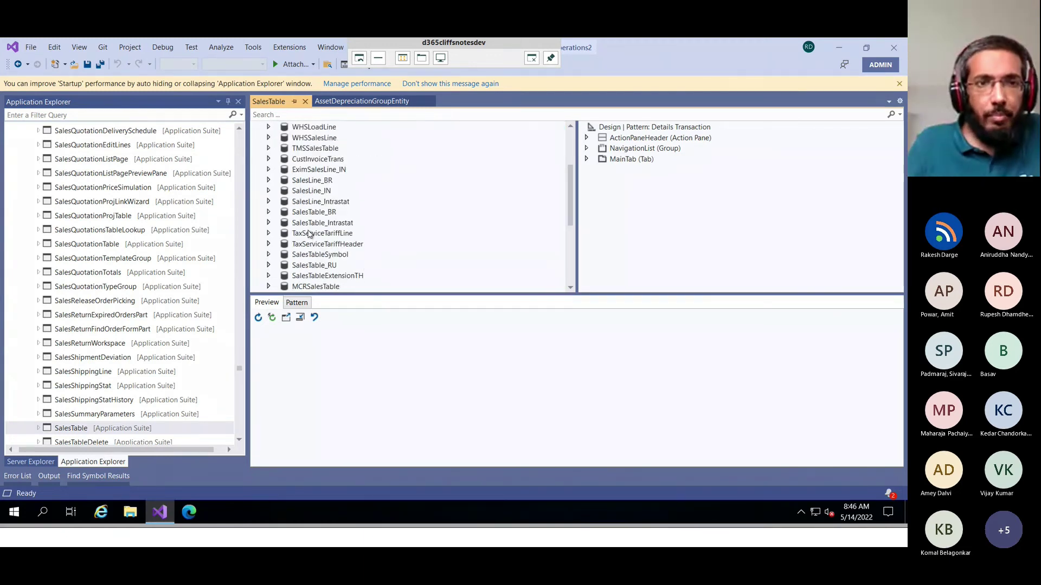
scroll(309, 235, up, 3)
Point out the SalesTable, SalesLine, SalesLineForeignTradeCategory and InventDim data sources one by one, ending on SalesTable
click(311, 171)
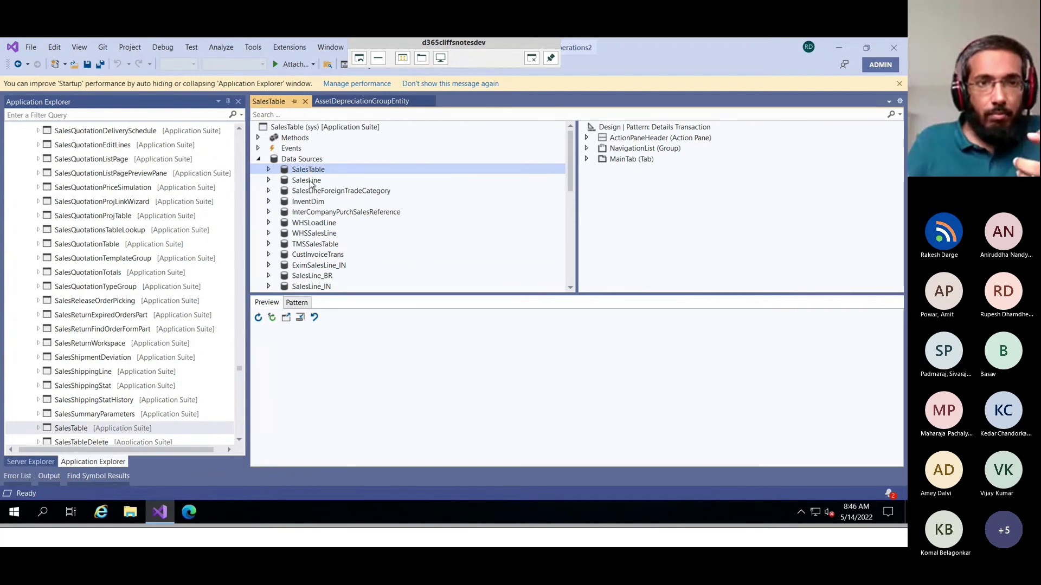
click(311, 182)
click(313, 193)
click(309, 202)
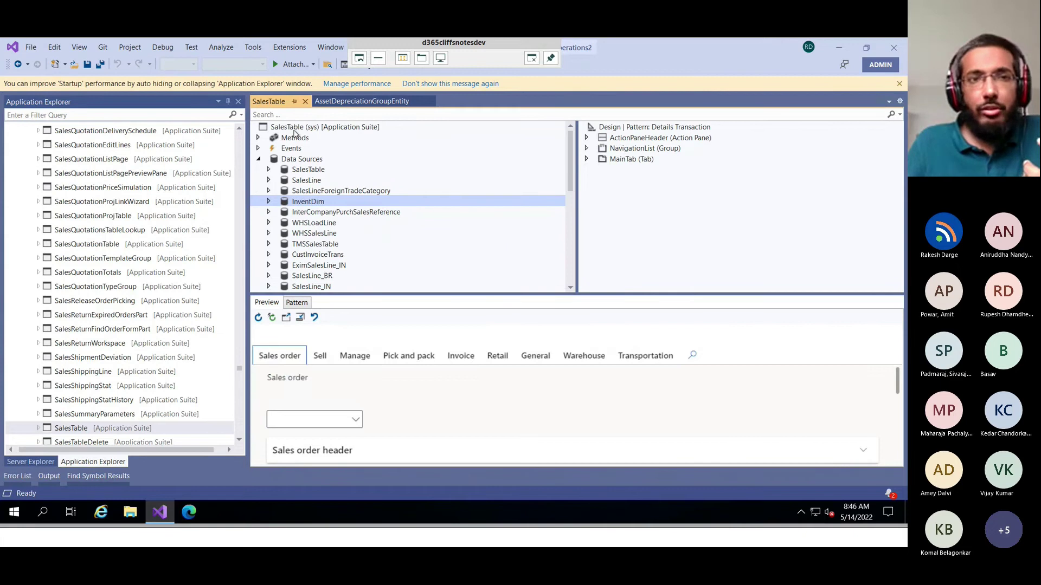
click(307, 171)
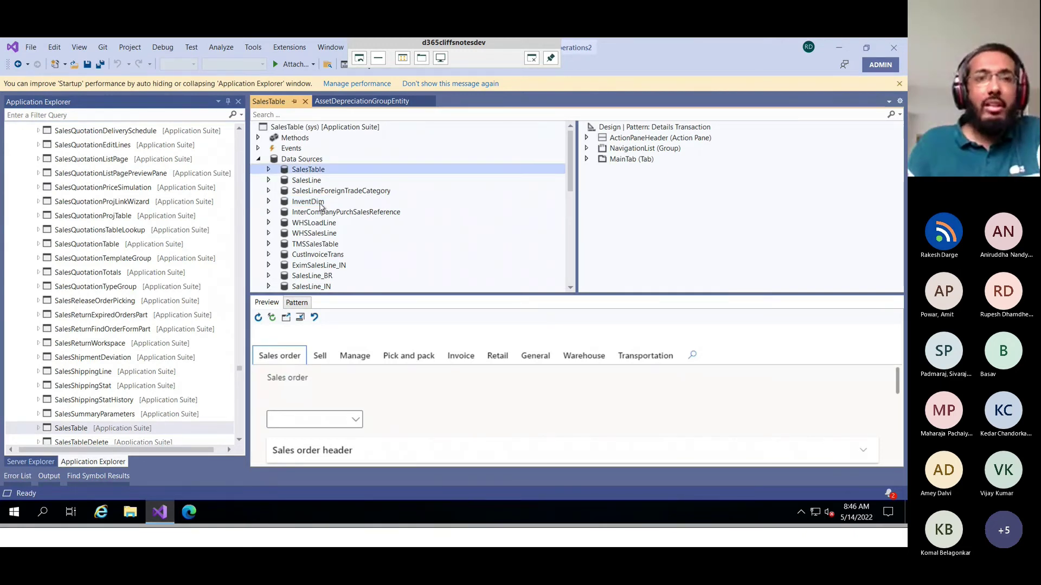
Select the whole range of form data sources from SalesTable through SalesTableExternalWorkOrderStatus
scroll(320, 206, down, 10)
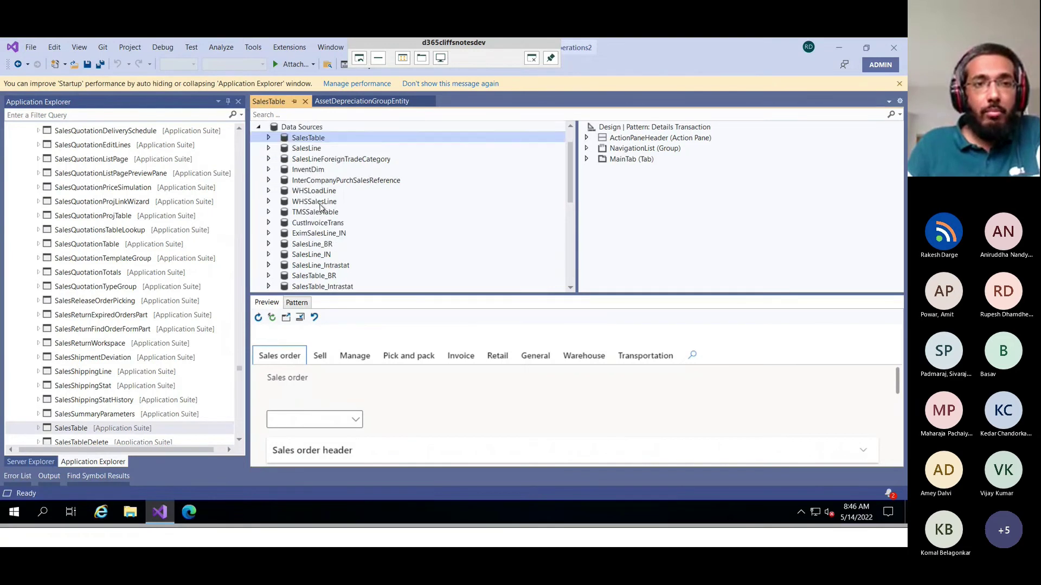
scroll(320, 209, down, 2)
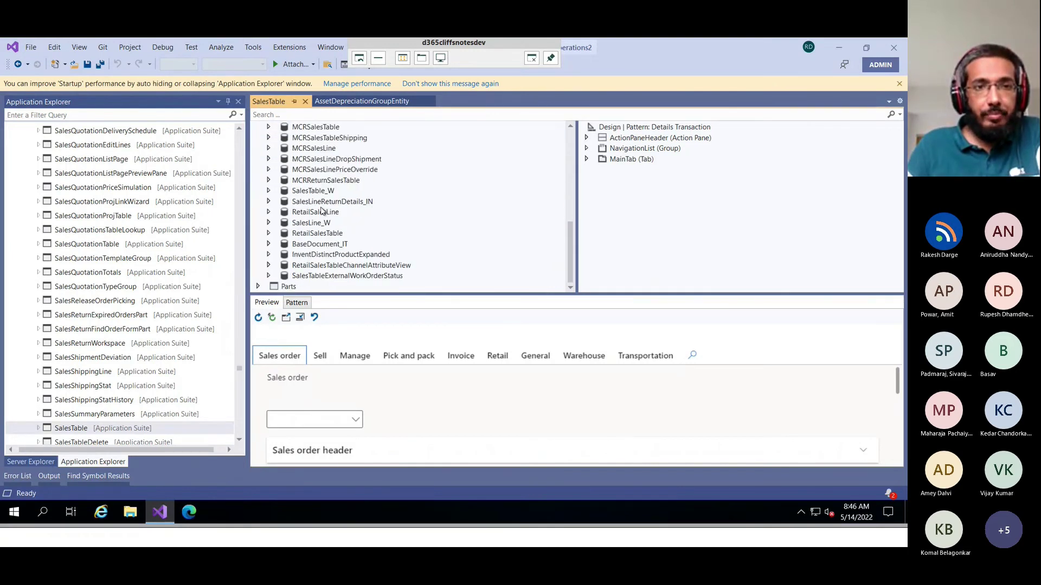
click(318, 277)
scroll(320, 228, up, 12)
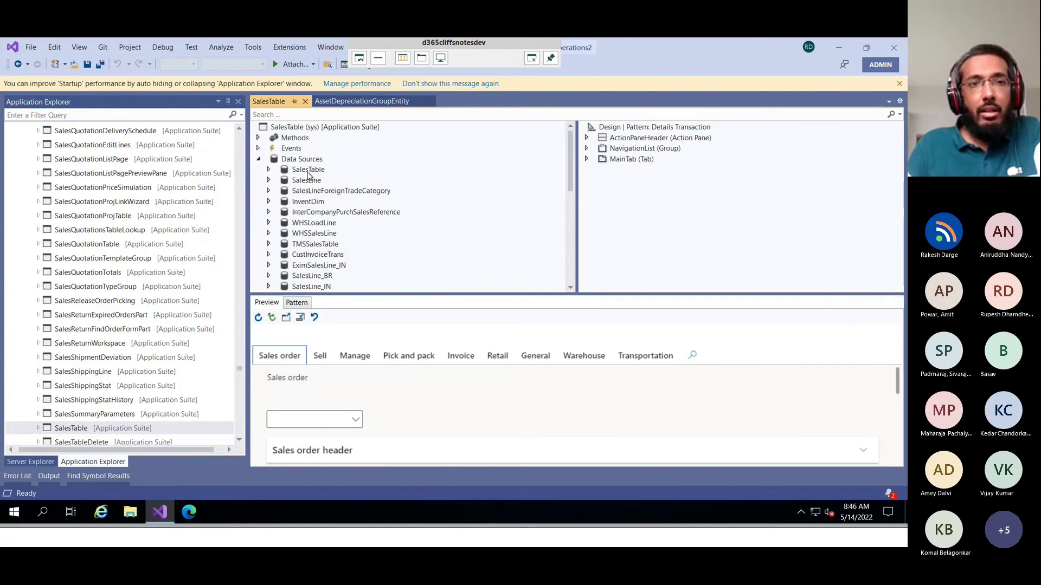
shift+click(307, 170)
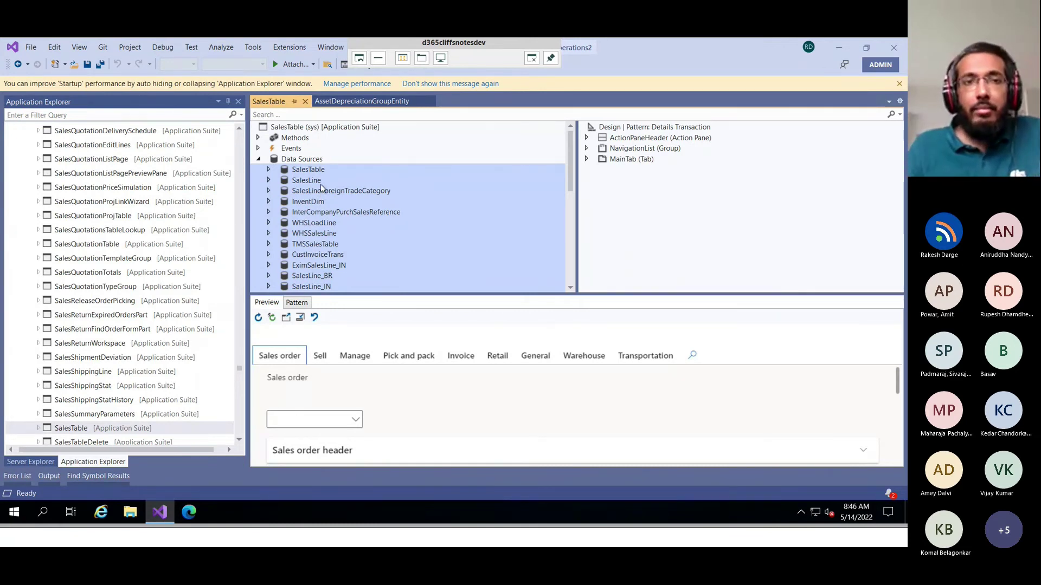
Open the SalesTable table in its own designer from the form's SalesTable data source
click(311, 170)
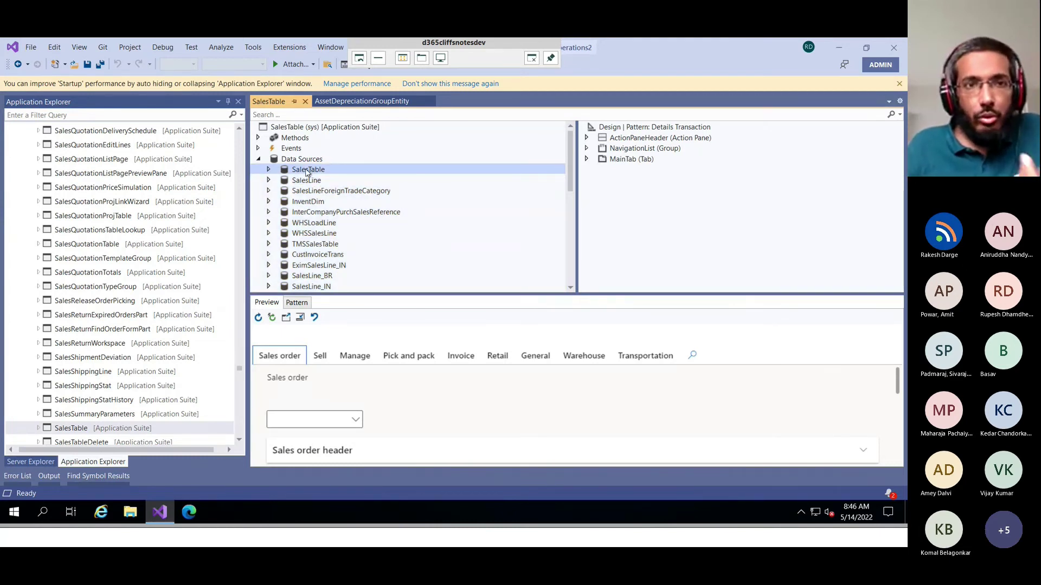
right_click(307, 172)
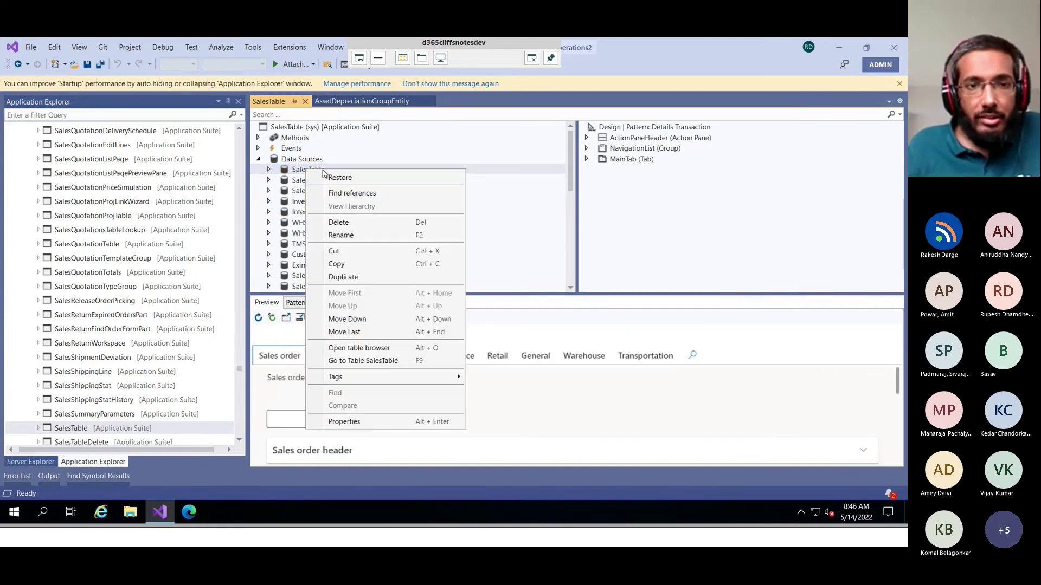
click(360, 361)
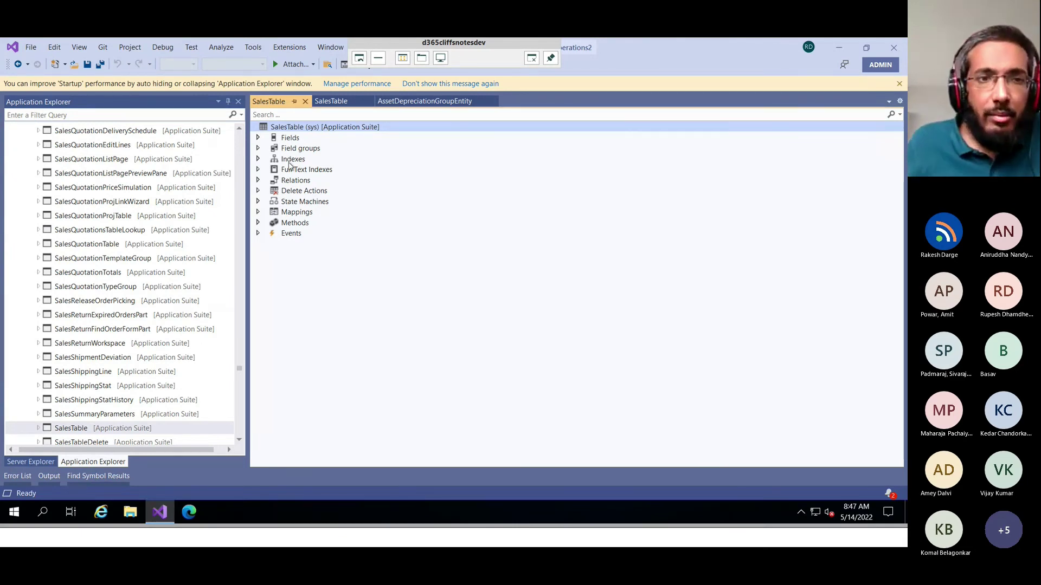
Expand the relations of the SalesTable table and look through the whole list
click(291, 183)
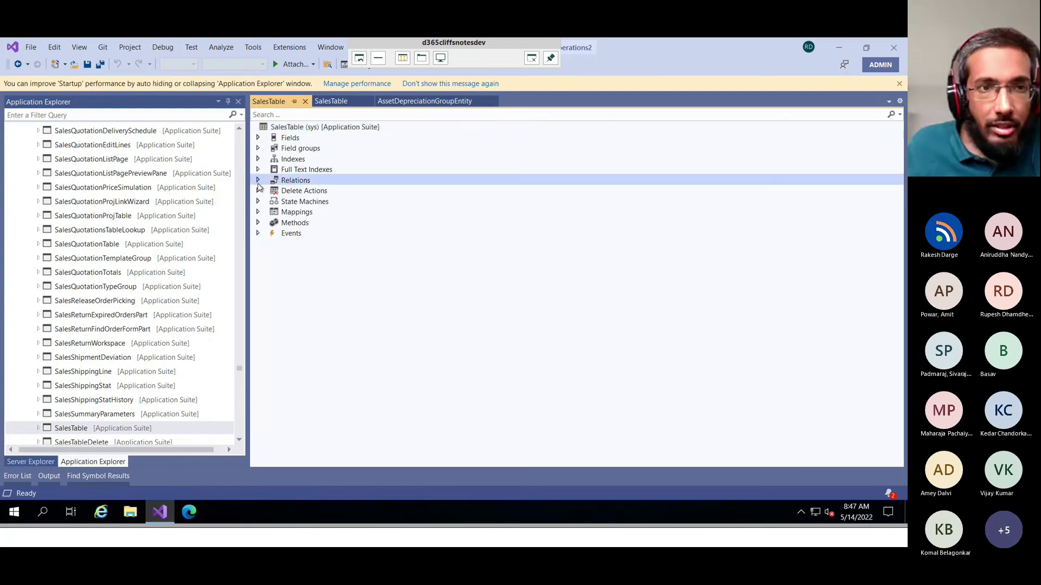
click(258, 181)
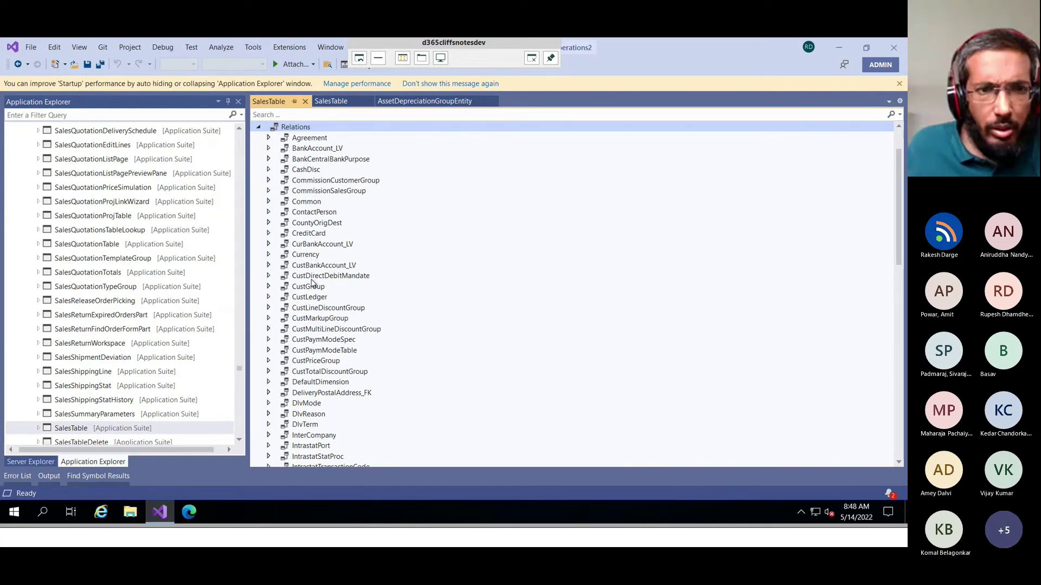
click(315, 320)
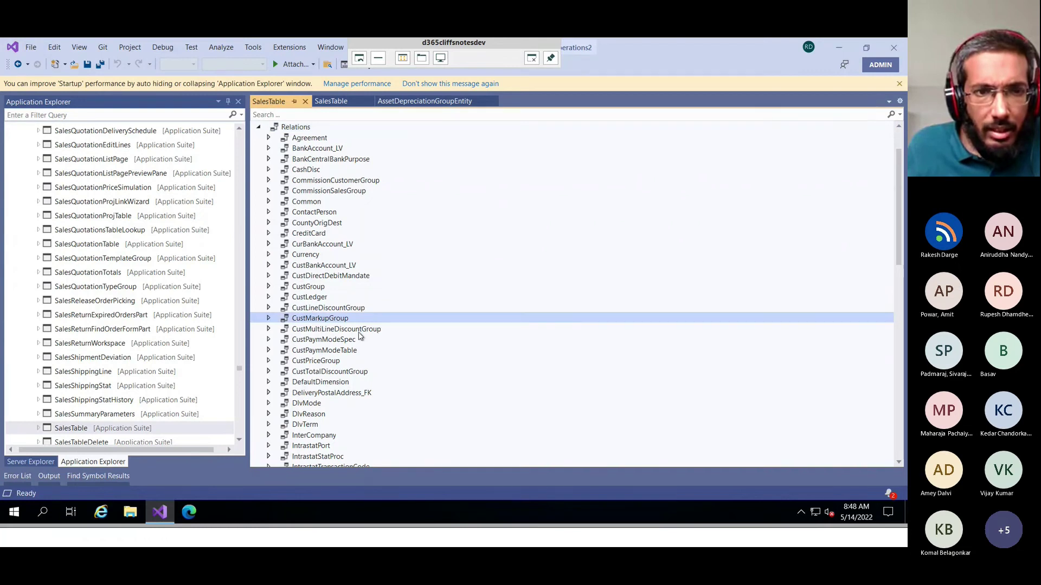
scroll(359, 336, down, 2)
scroll(342, 321, down, 2)
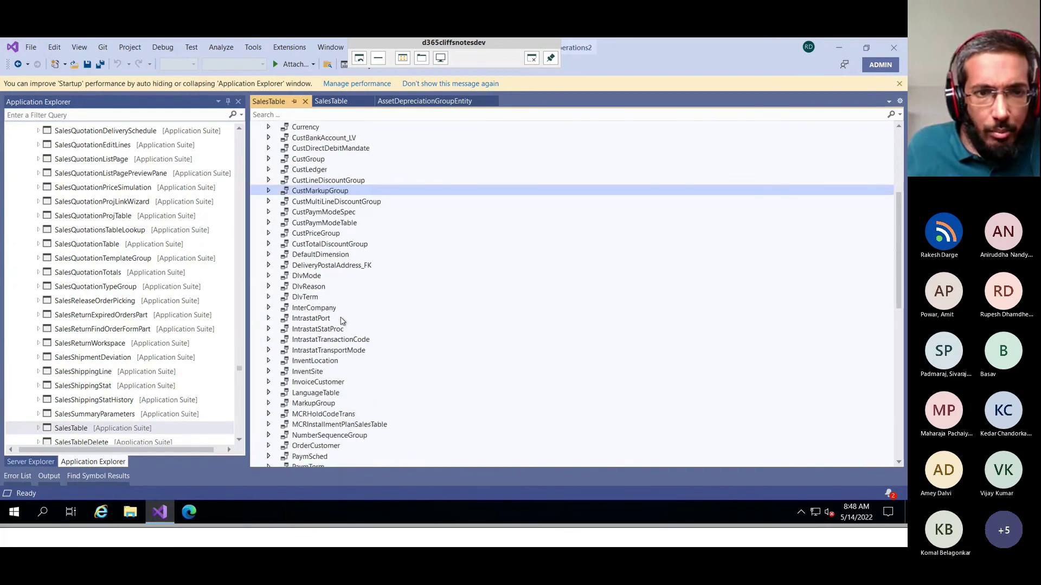
scroll(328, 323, down, 4)
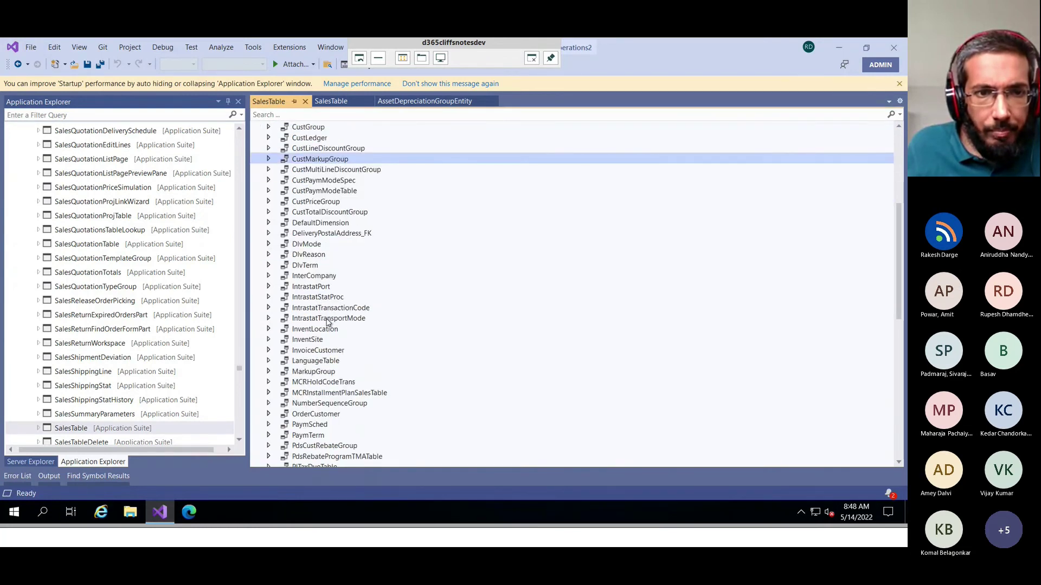
scroll(325, 320, down, 5)
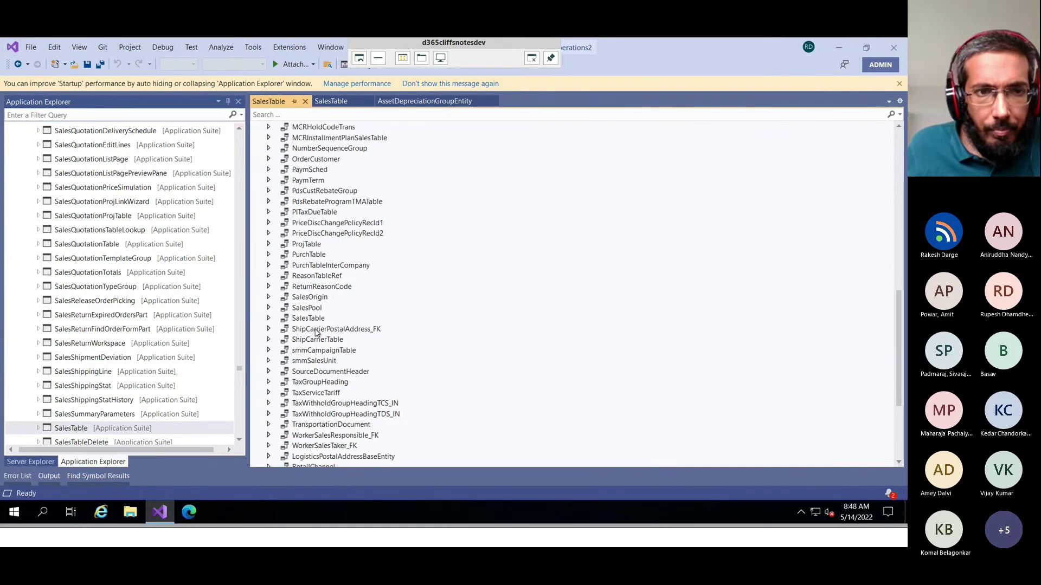
scroll(317, 302, down, 5)
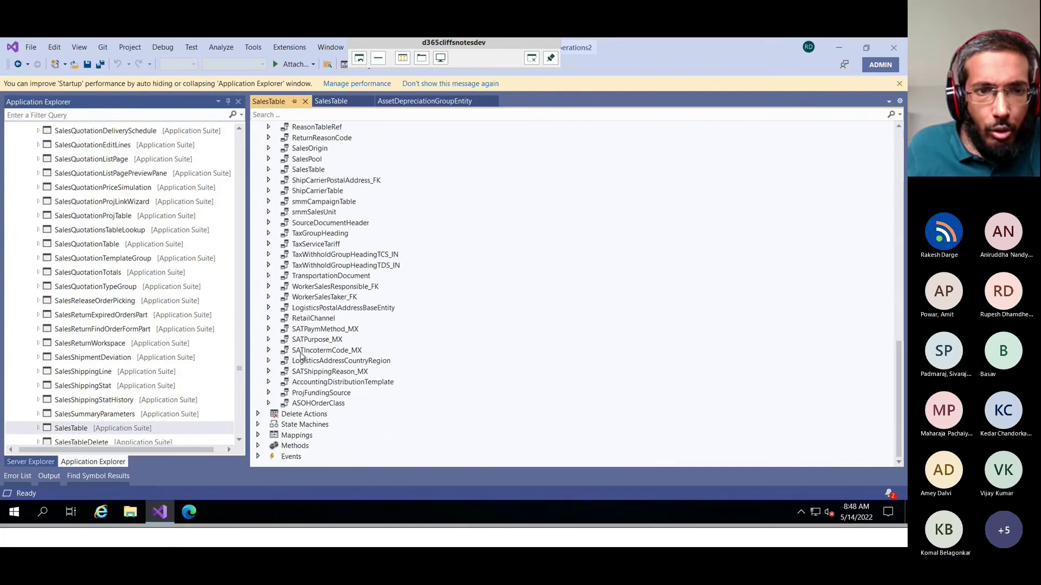
scroll(307, 360, up, 17)
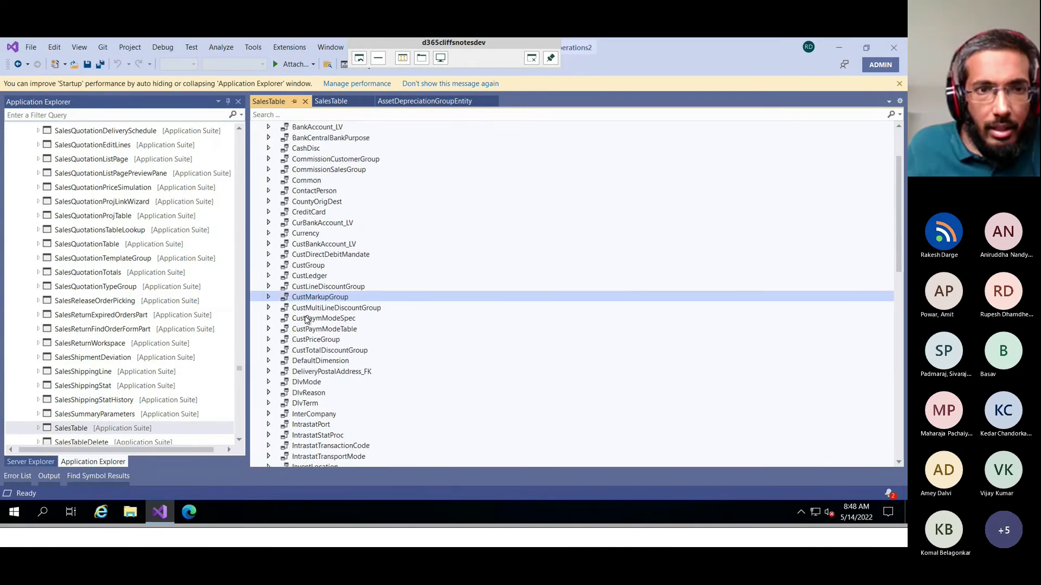
Examine the field link inside the CustGroup relation, and collapse the relation and the whole Relations node
click(307, 268)
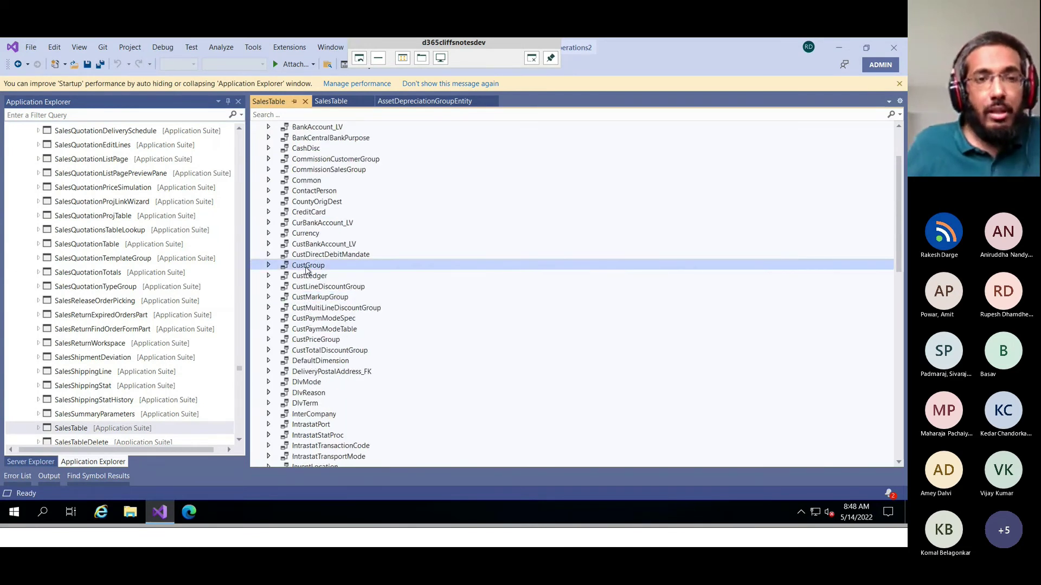
click(269, 265)
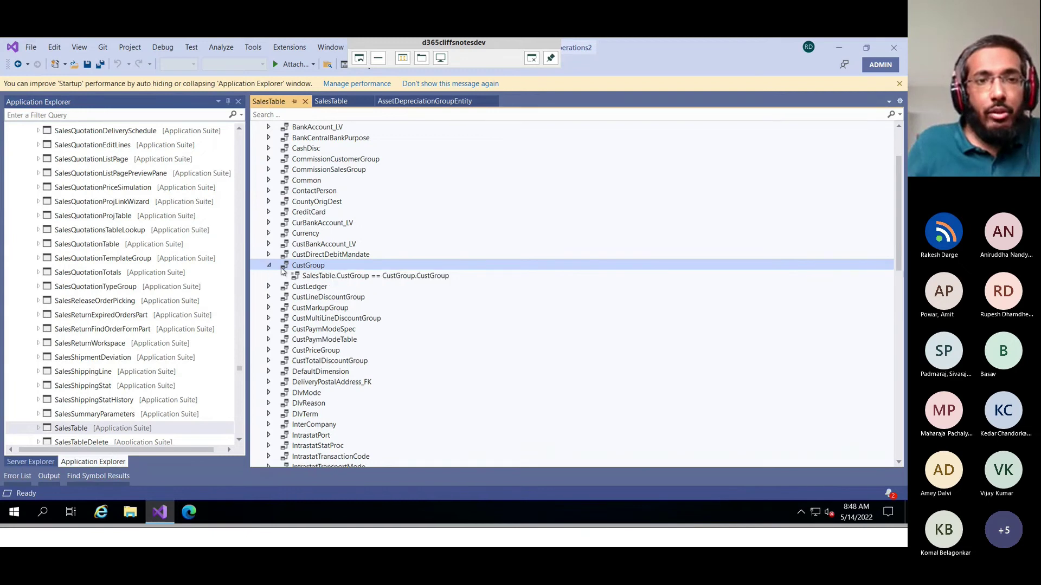
click(327, 280)
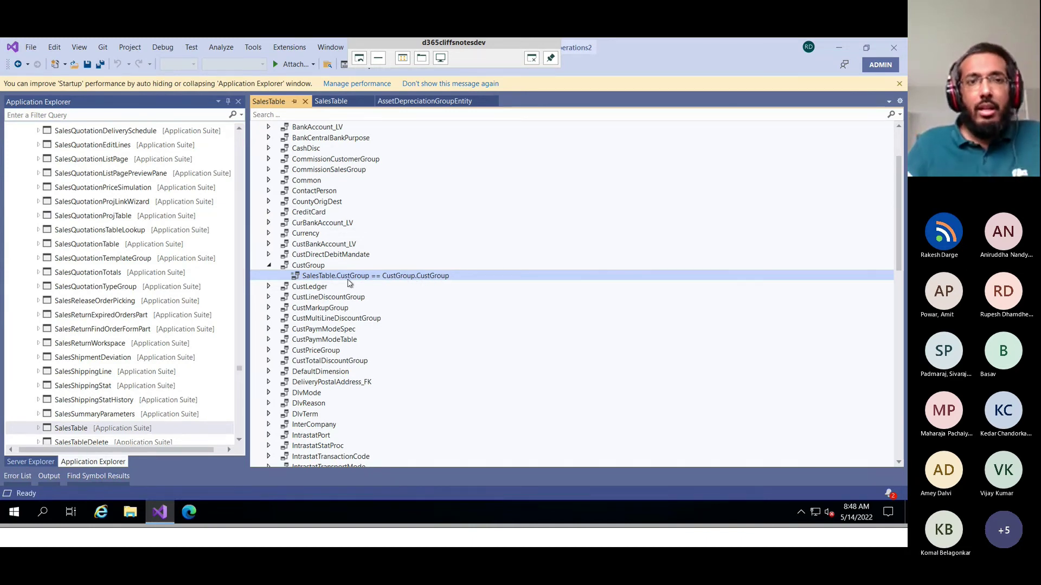
click(268, 266)
click(314, 224)
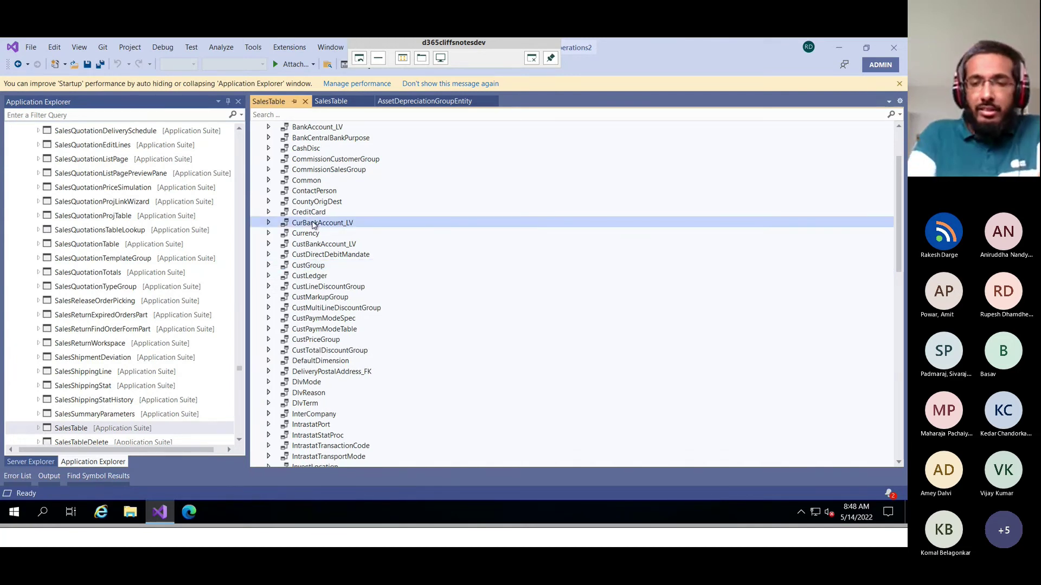
key(Left)
key(Left)
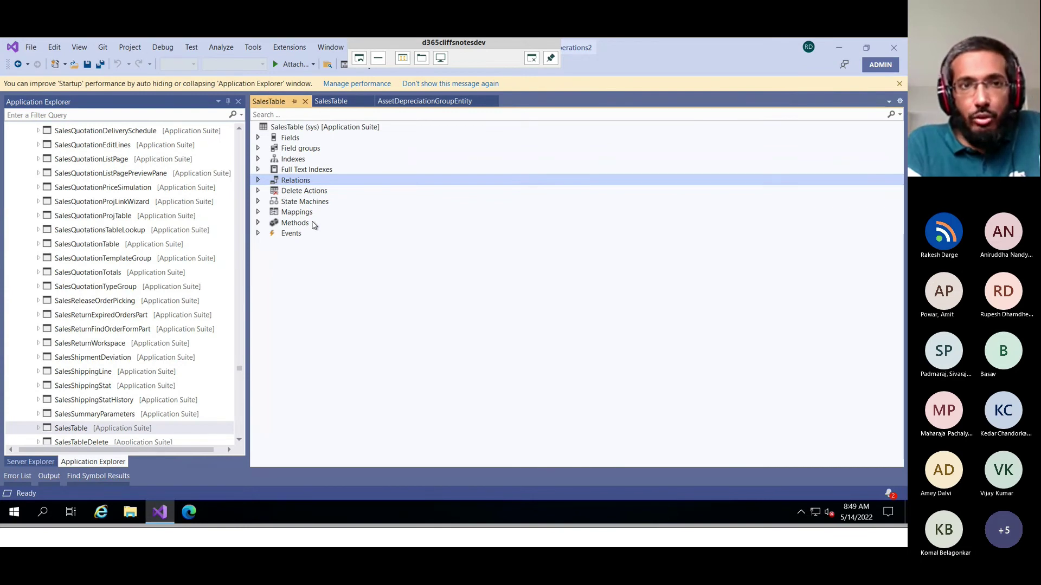
Expand the table's relations again, walk through the entries as far as CustBankAccount_LV, and collapse the list back to the table root
key(Right)
key(Down)
key(Down)
key(Down)
key(Down)
key(Down)
key(Down)
key(Down)
key(Down)
key(Down)
key(Down)
key(Down)
key(Down)
key(Down)
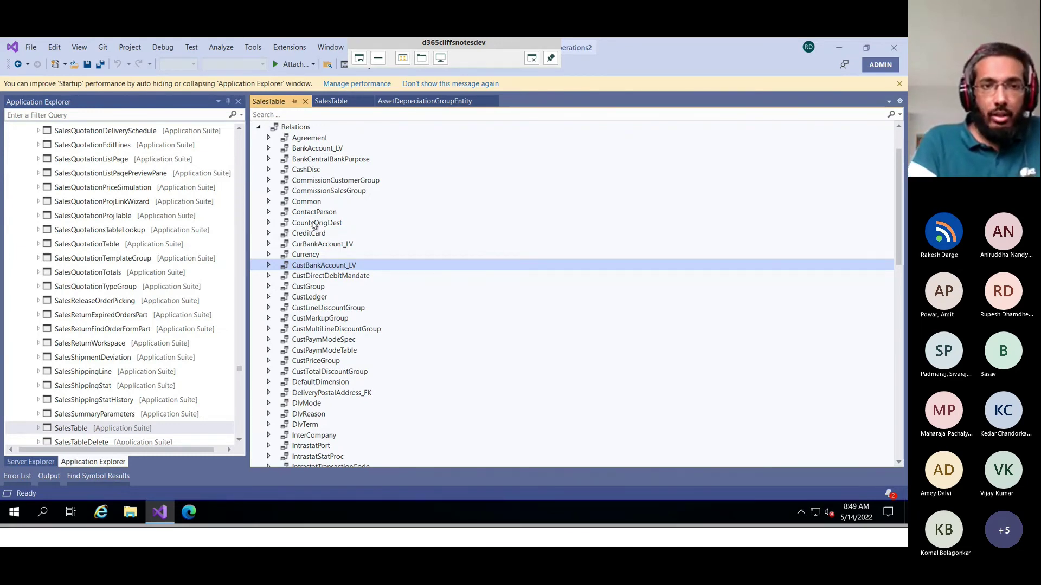
key(Up)
key(Up)
key(Up)
key(Up)
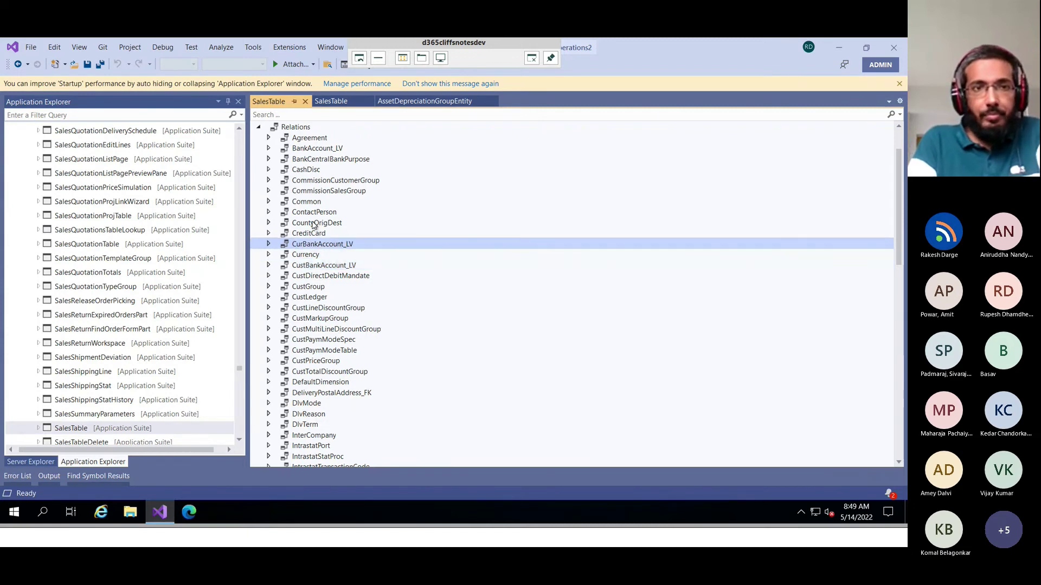
key(Left)
key(Left)
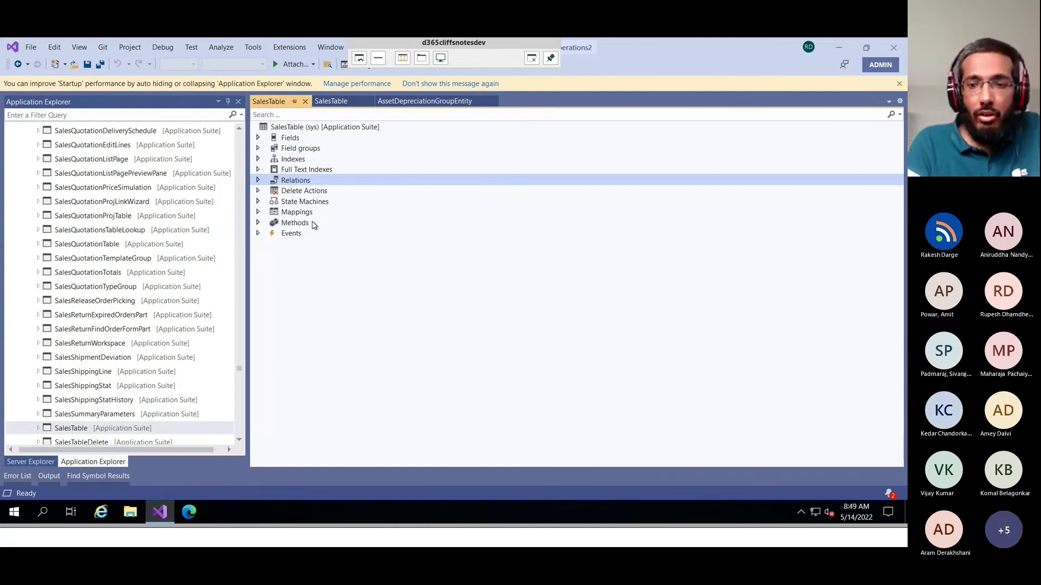
key(Right)
key(Left)
key(Left)
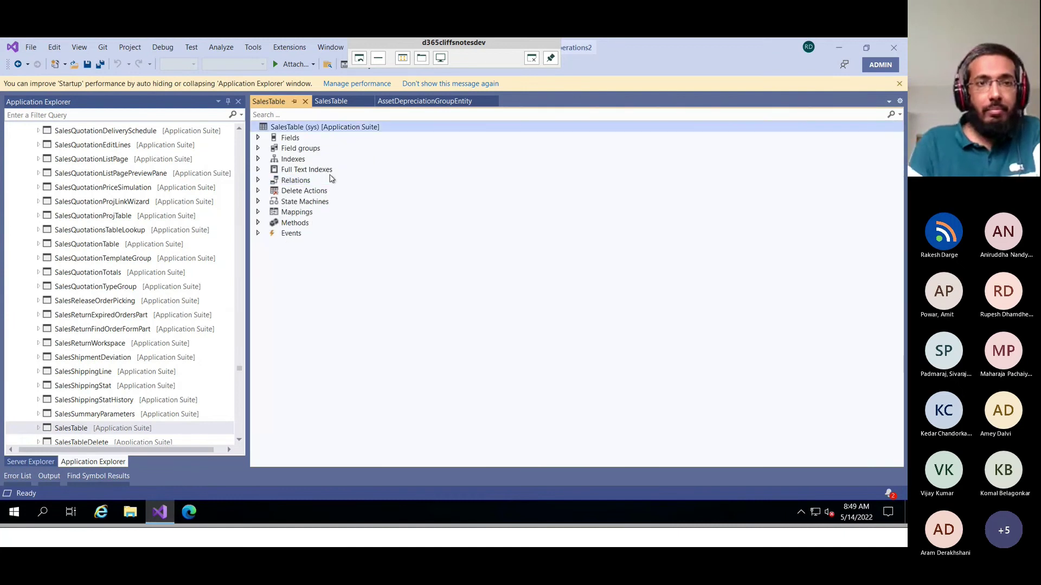
Collapse the Forms list in the Application Explorer and select the table's Full Text Indexes node
click(94, 216)
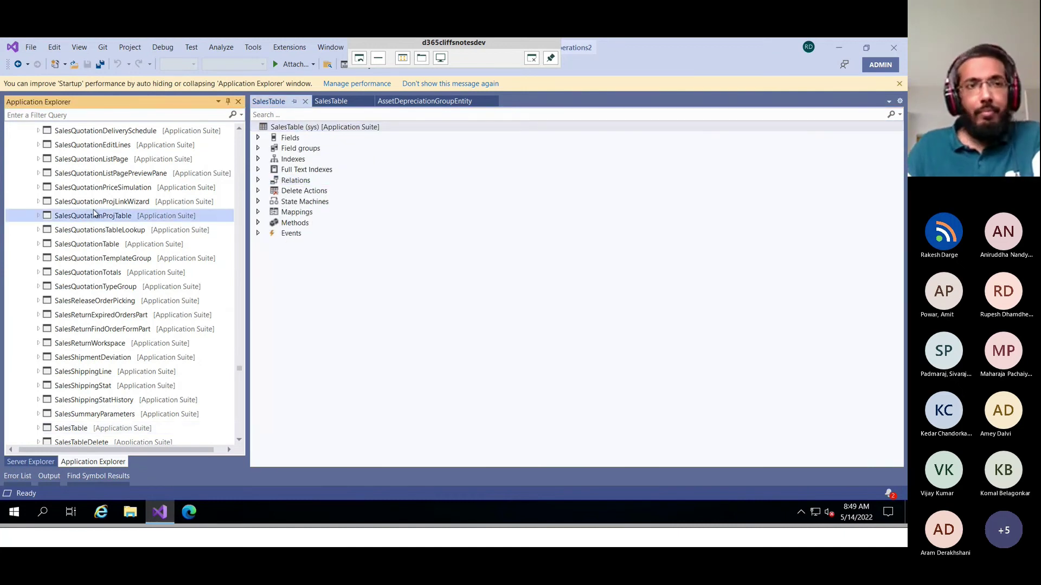
key(Left)
key(Left)
click(291, 170)
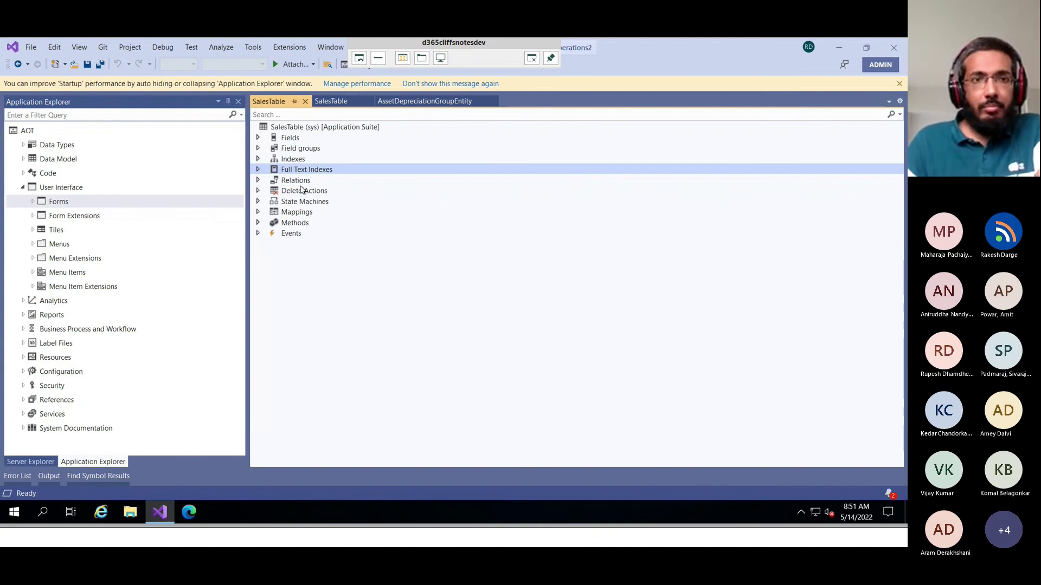
Switch to the sales order in the browser and look up the control name of its Sales order field in the form information
click(422, 59)
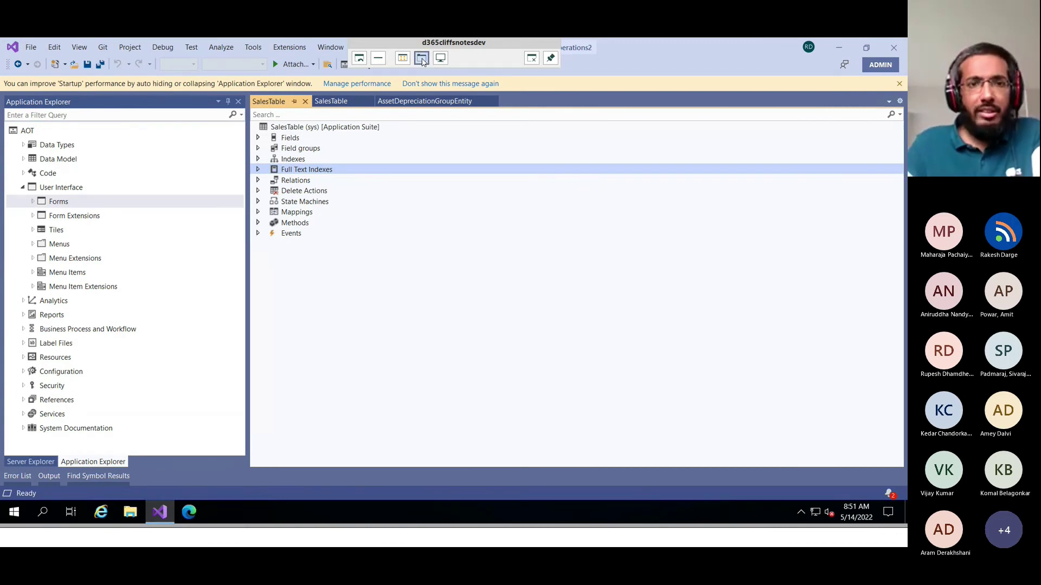
key(alt+Tab)
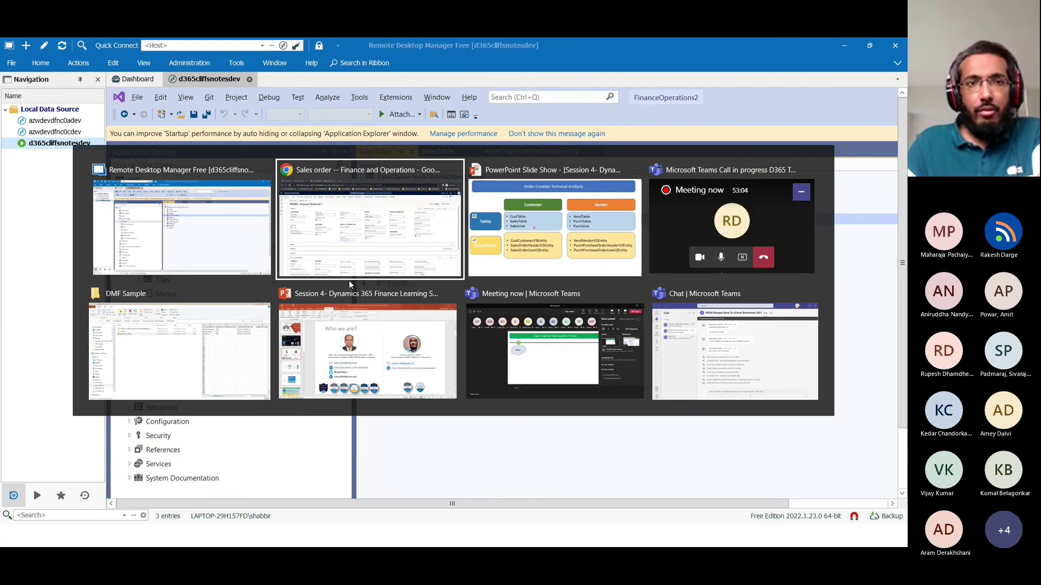
click(349, 280)
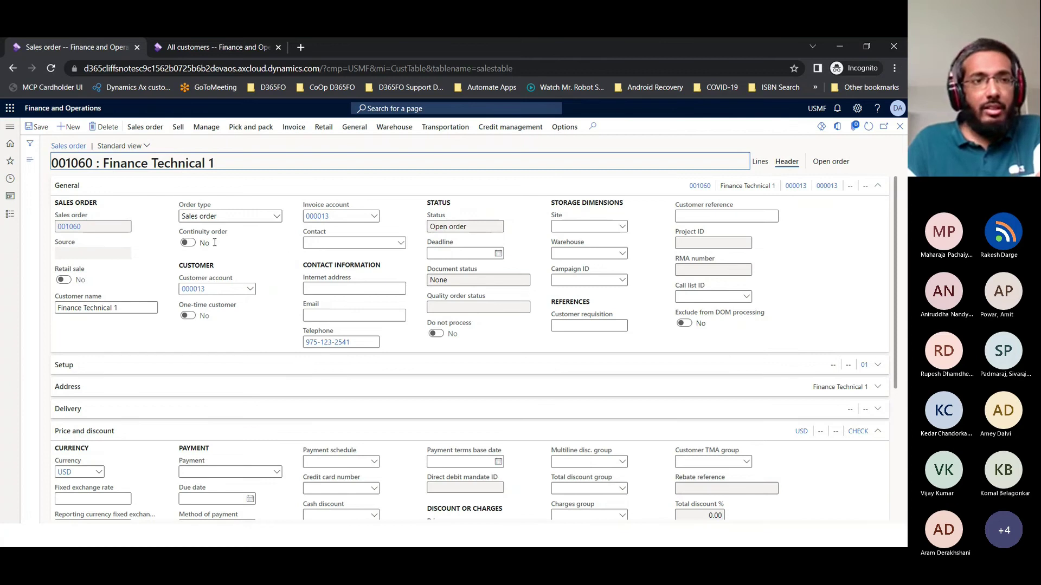
right_click(107, 230)
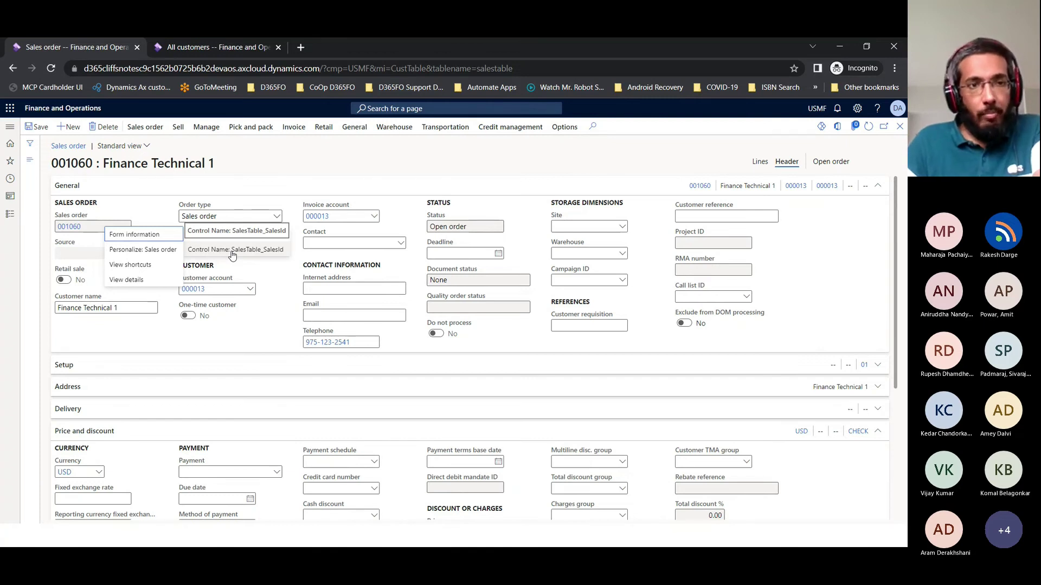
mouse_move(145, 234)
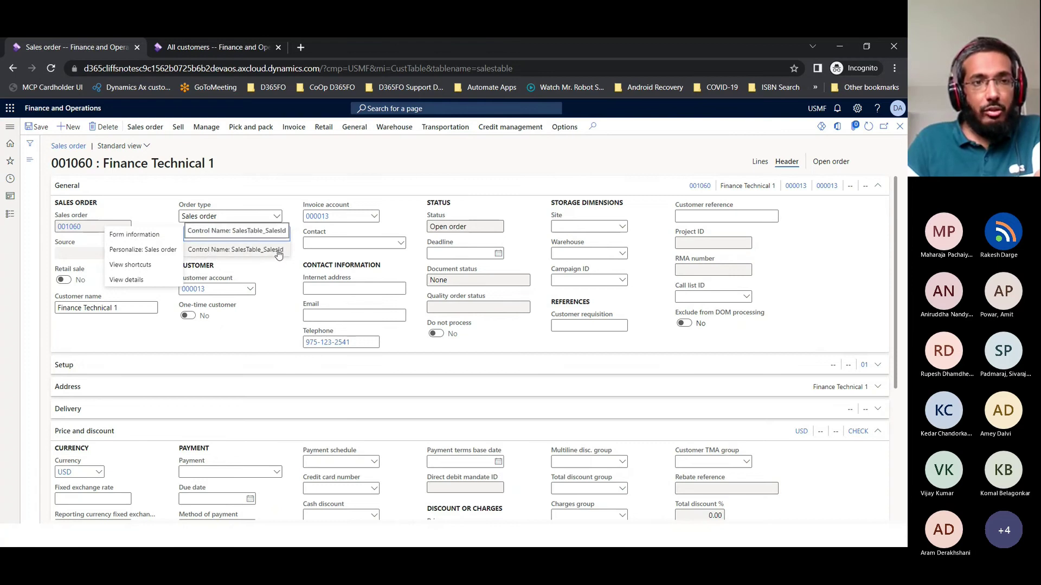
Switch back to Visual Studio, bring up the SalesTable form design and collapse its data sources
key(alt+Tab)
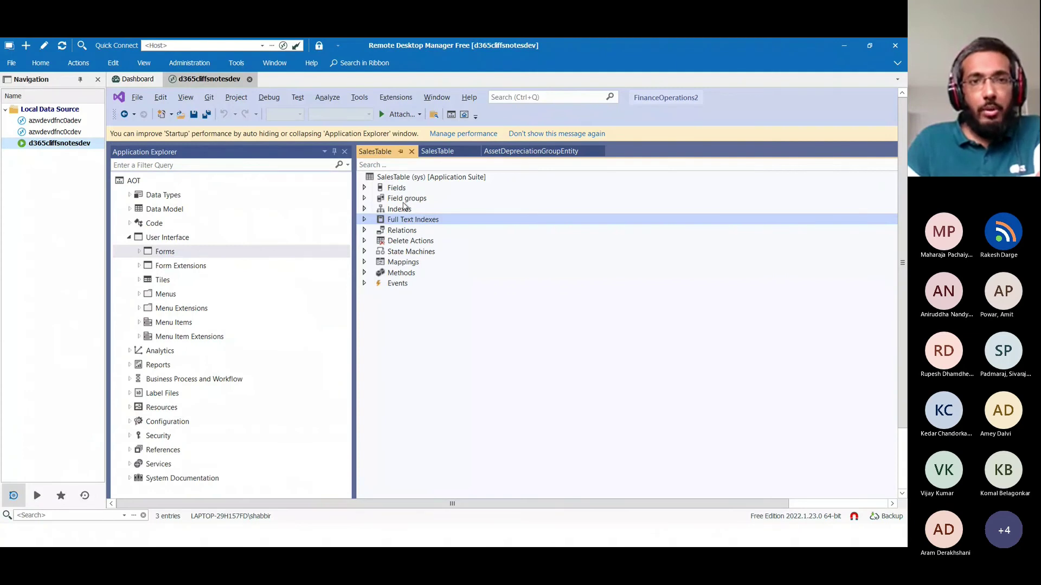
click(447, 152)
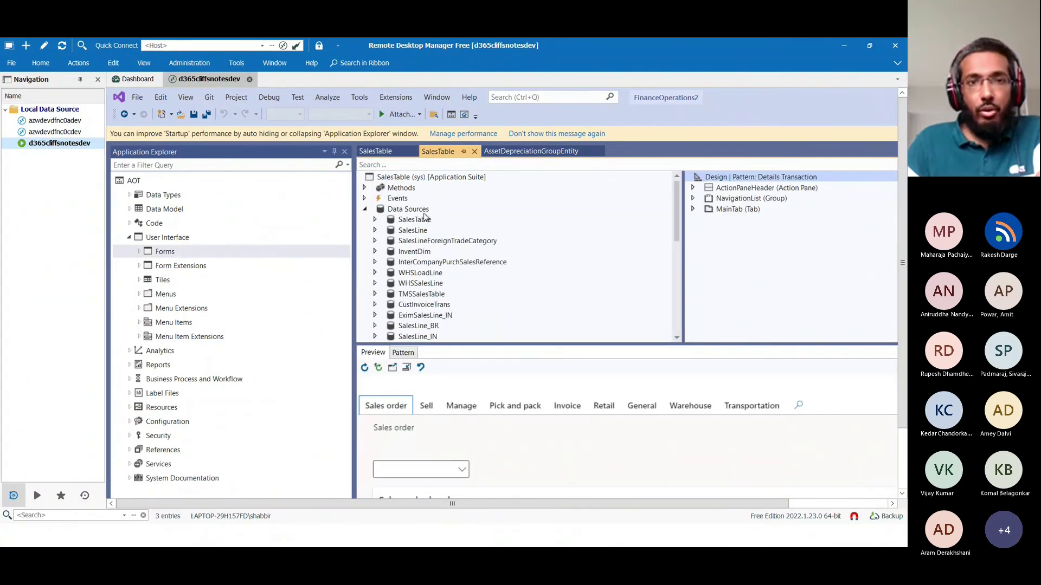
click(366, 211)
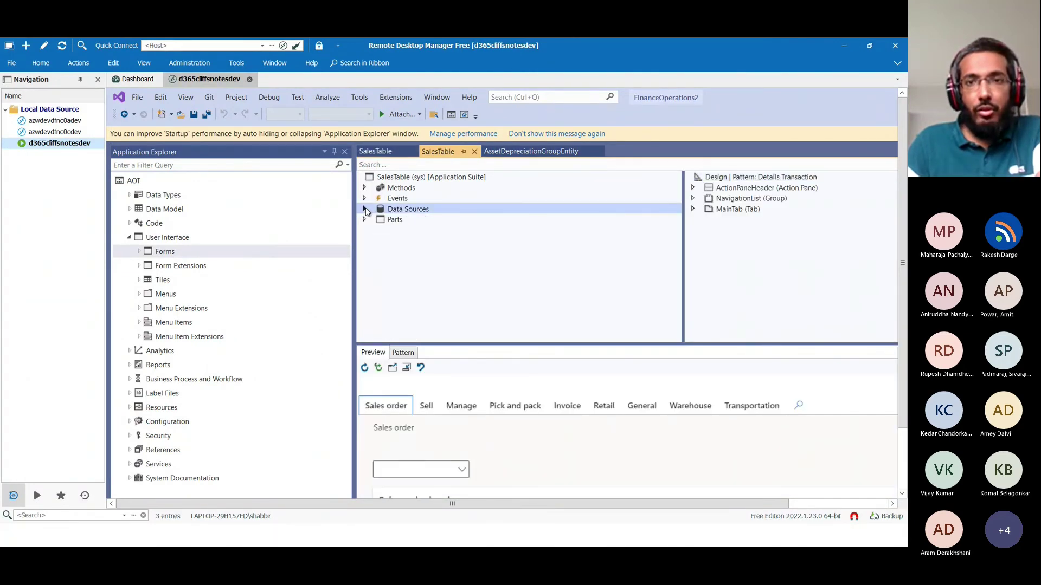
Expand the form design through MainTab, TabPageDetails and DetailsTab down to the contents of the HeaderView tab page
click(693, 209)
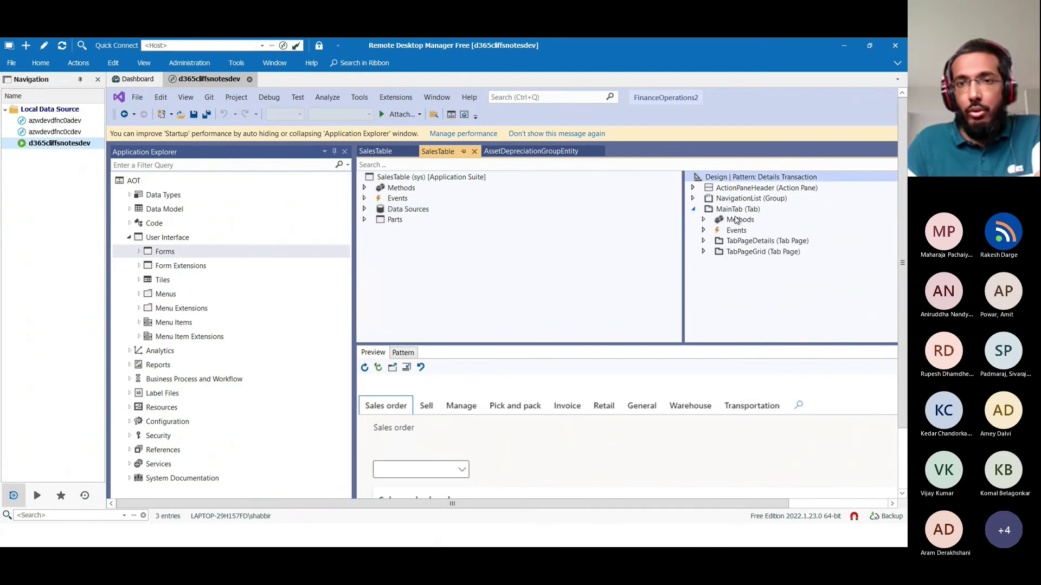
click(741, 242)
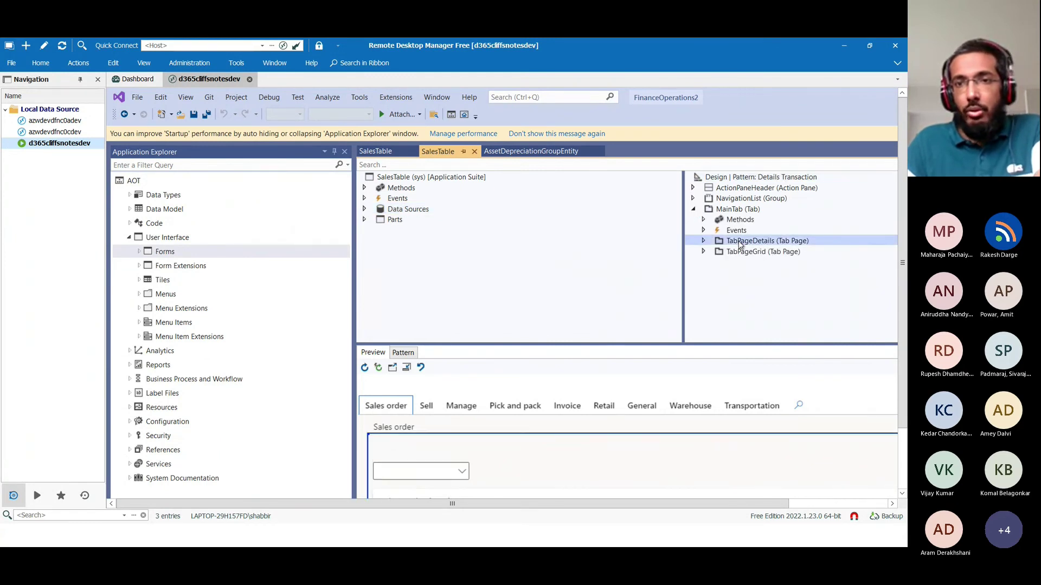
click(704, 242)
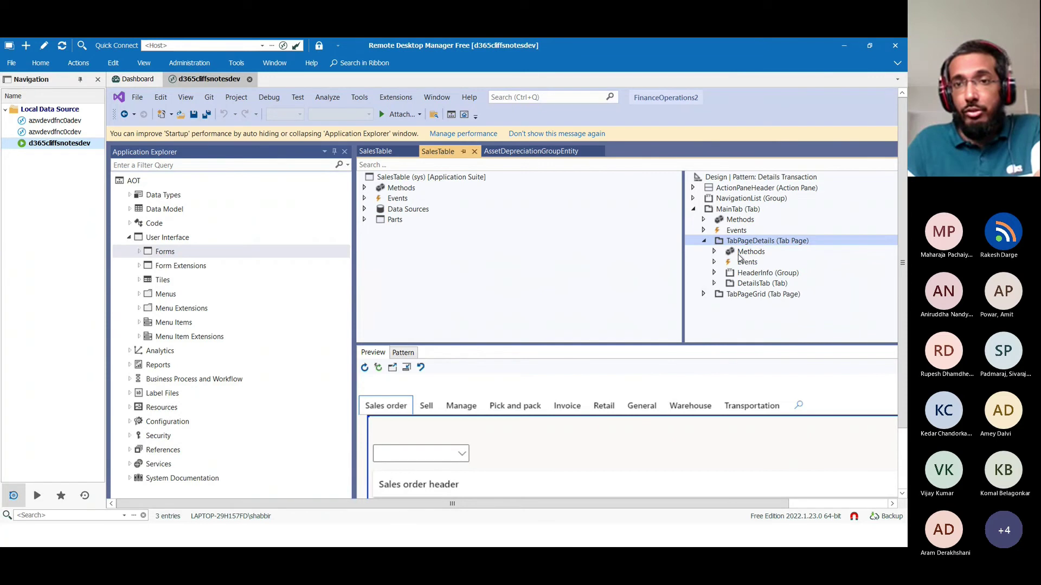
click(728, 286)
double_click(729, 285)
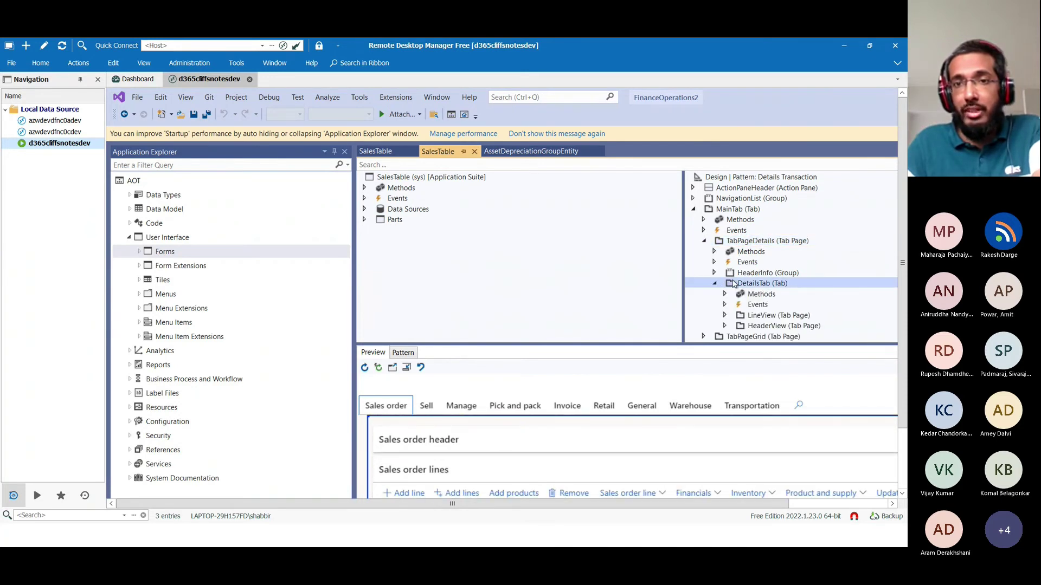
click(759, 327)
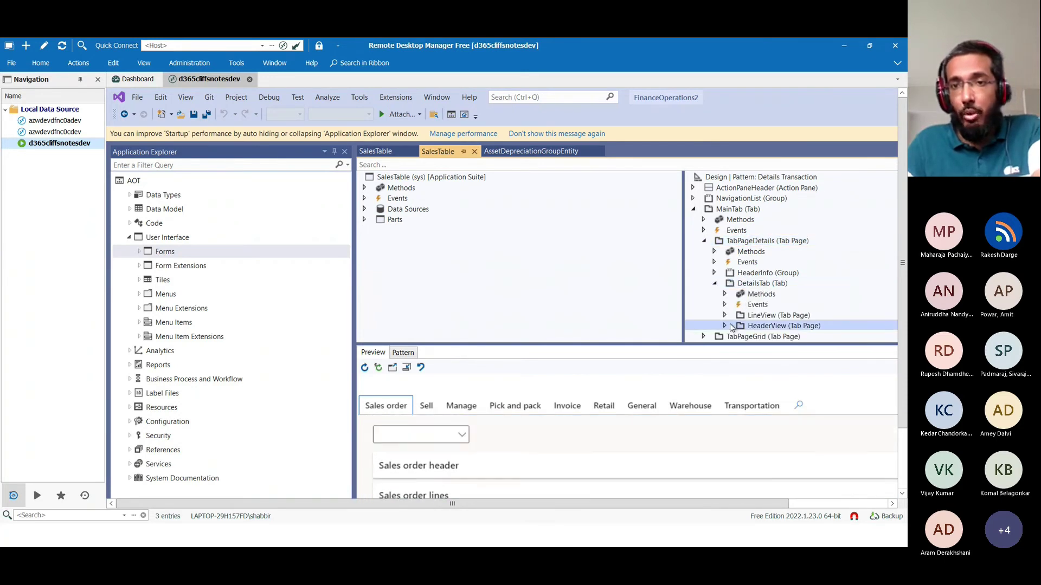
click(726, 326)
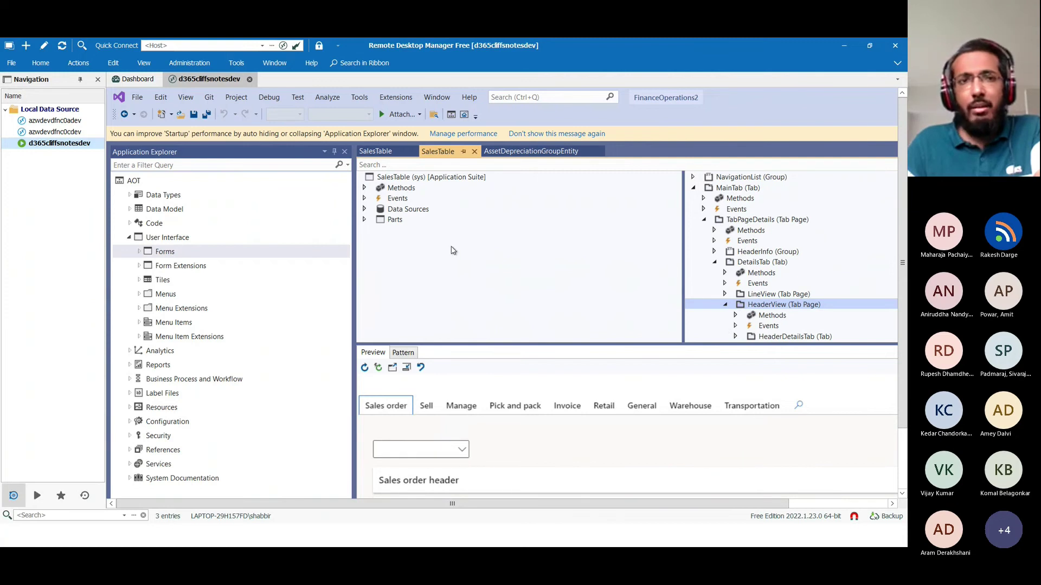
Undock the d365cliffsnotesdev session into its own window and expand HeaderDetailsTab, TabHeaderGeneral and the Baseinfo group in the form design
right_click(216, 82)
click(269, 217)
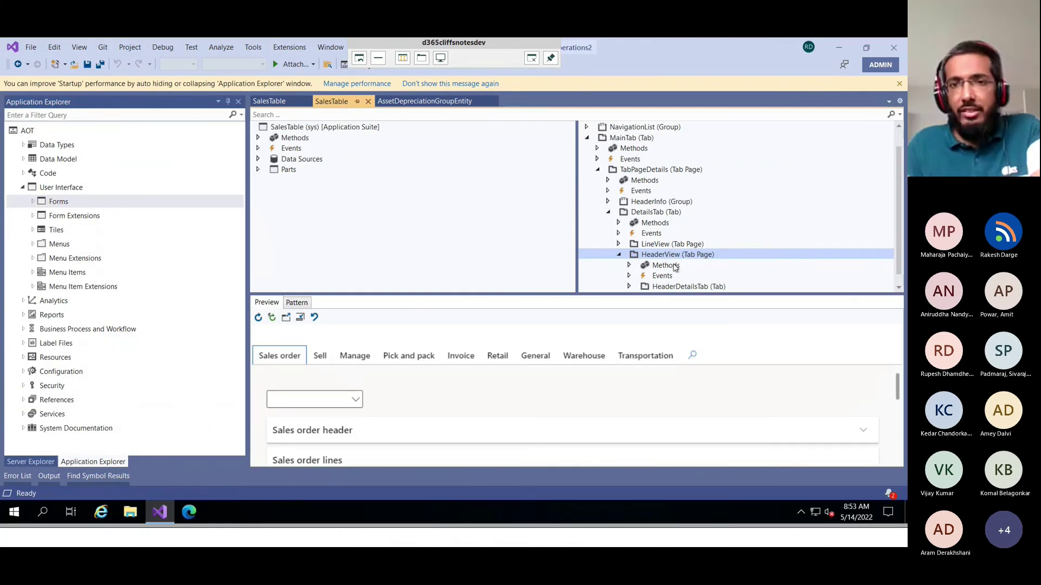
scroll(675, 267, down, 1)
click(672, 276)
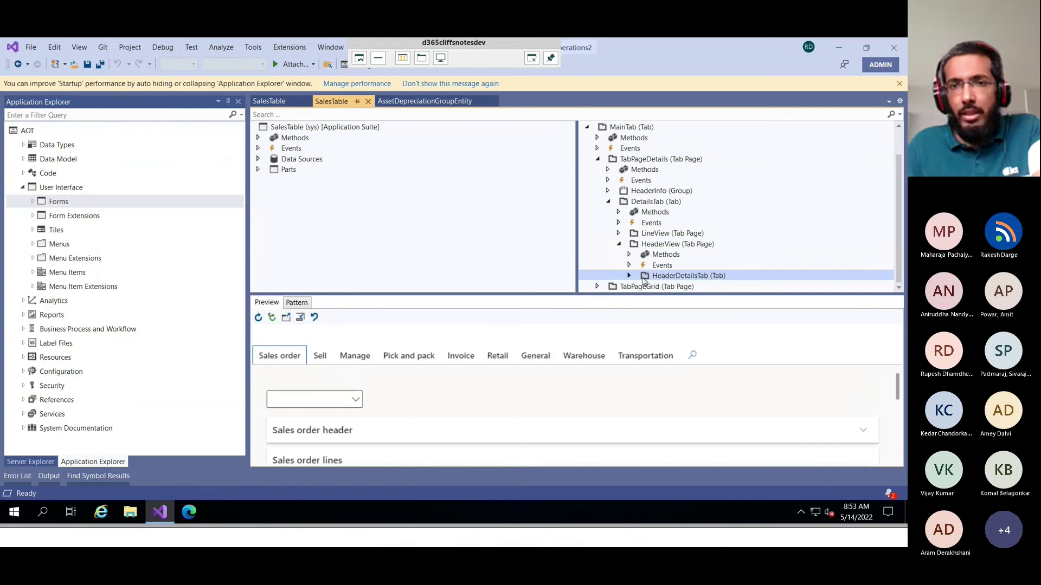
double_click(644, 277)
click(638, 171)
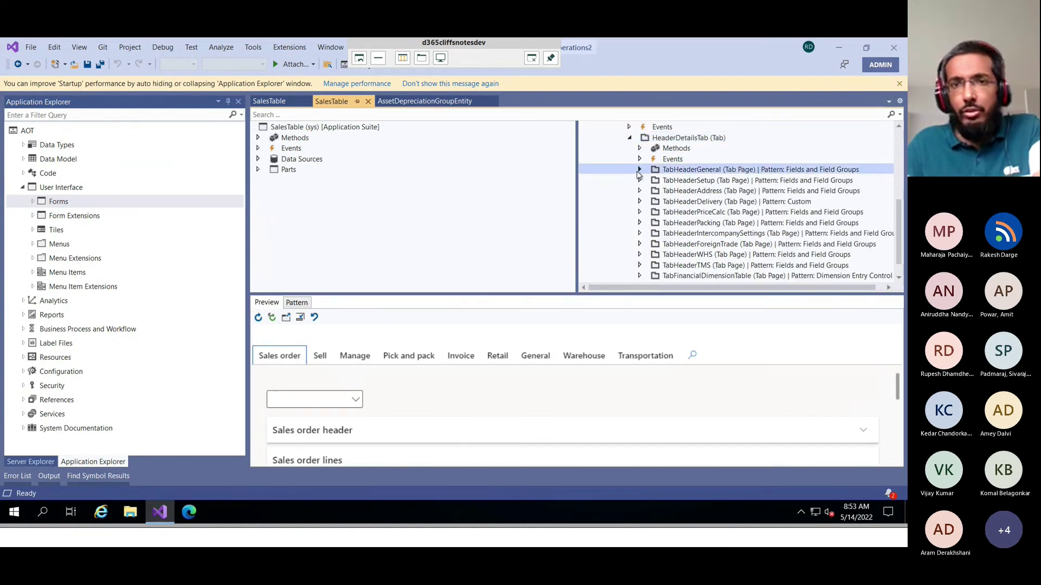
click(639, 170)
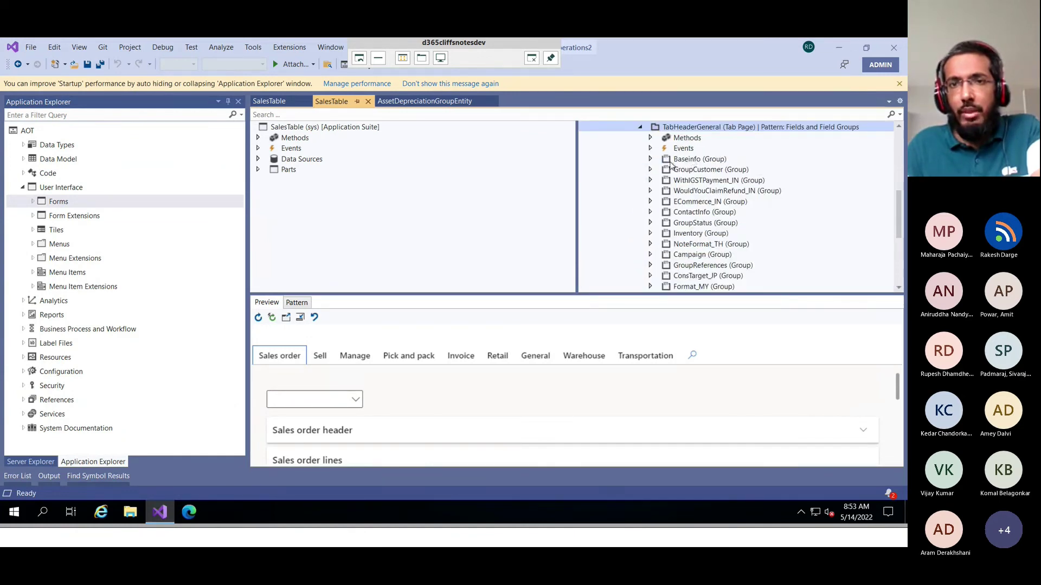
click(651, 160)
click(651, 159)
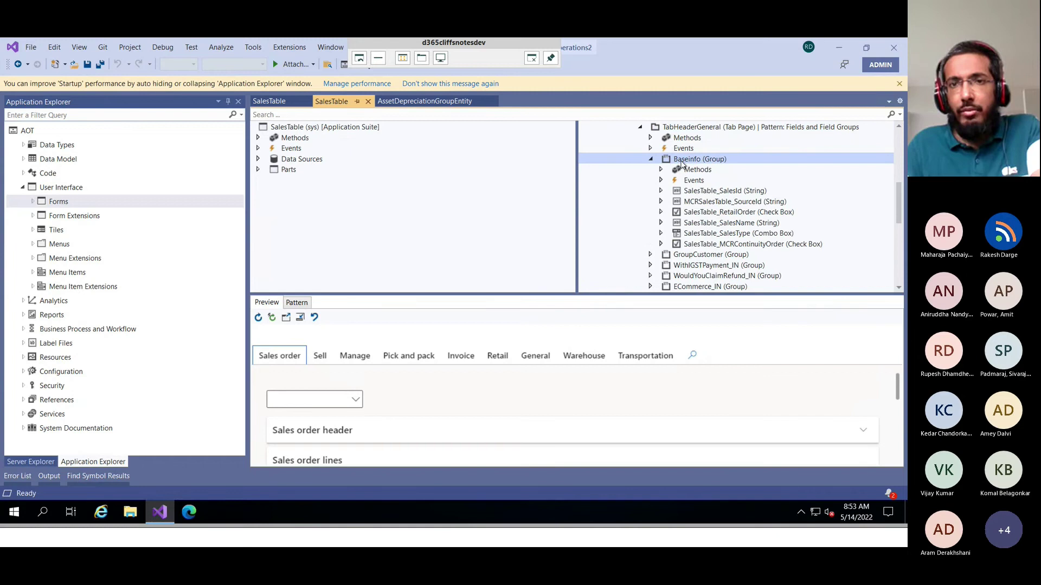
Show the properties of the SalesTable_SalesId string control in the Baseinfo group
click(710, 193)
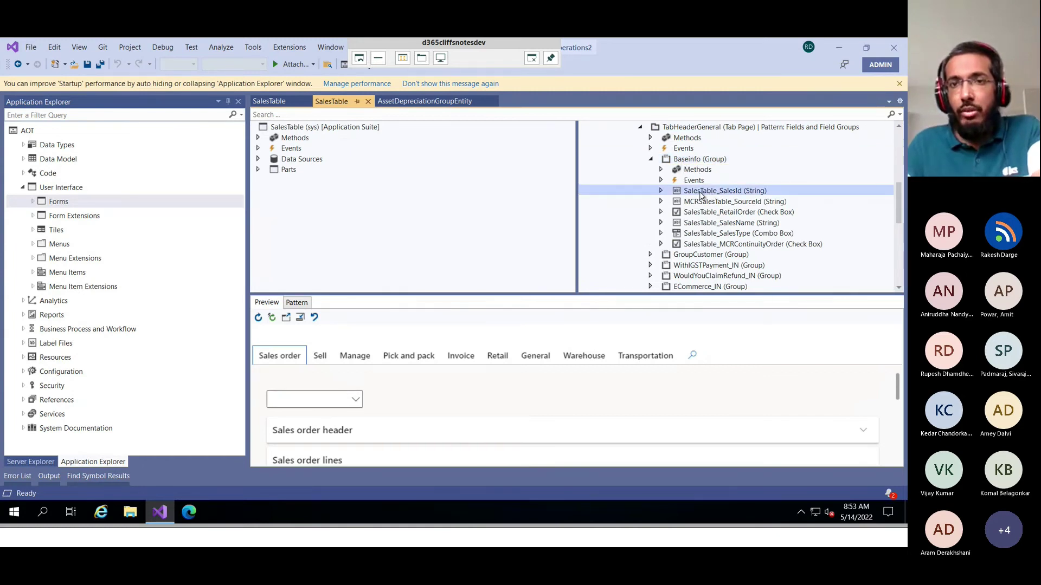
right_click(707, 196)
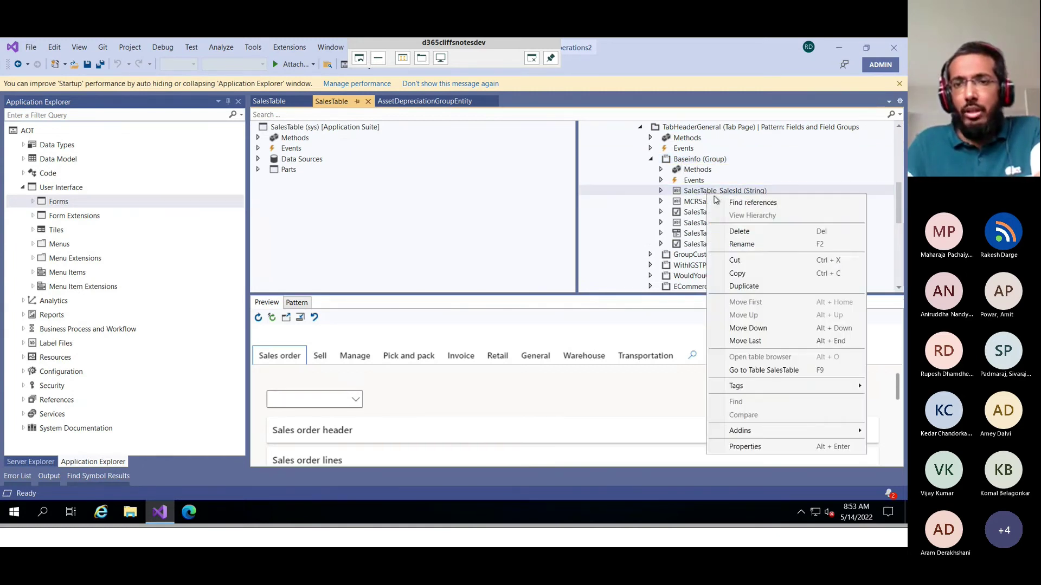
click(746, 446)
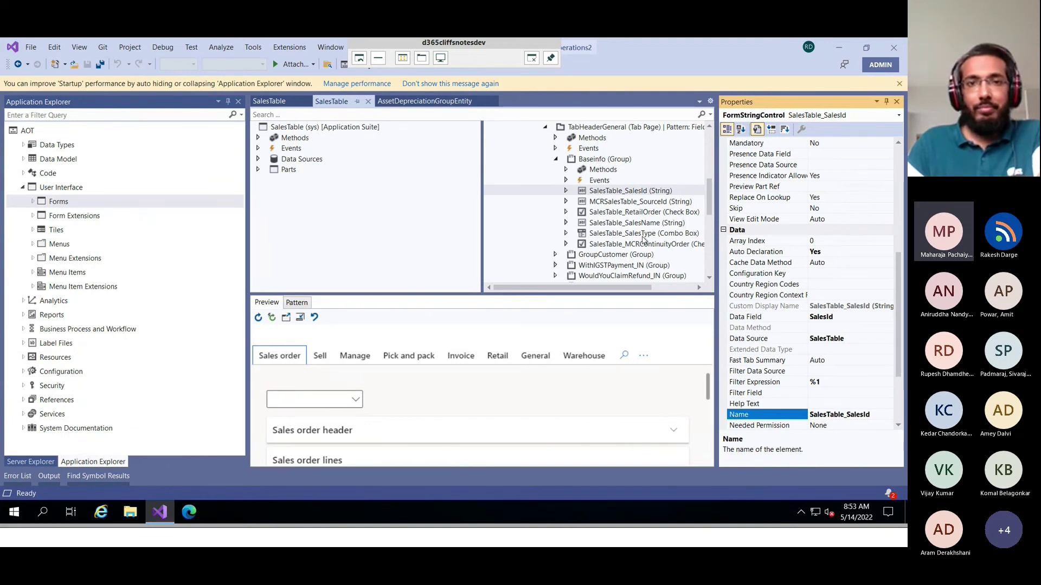
Switch to the sales order in the browser, check the Sales order field's control name in the form information, and collapse the General section
key(alt+Tab)
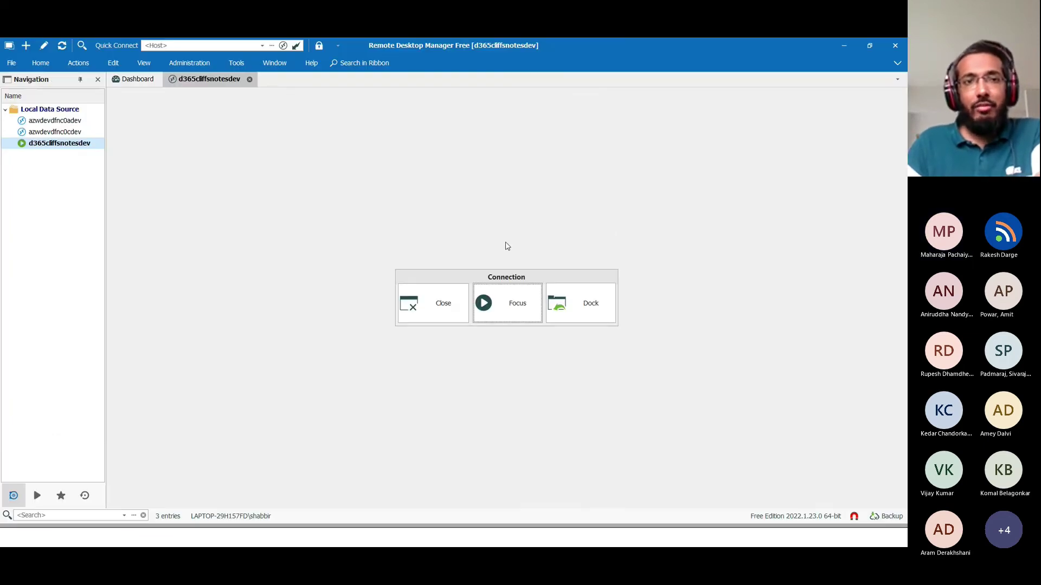
key(alt+Tab)
key(alt+Tab)
key(alt+Tab)
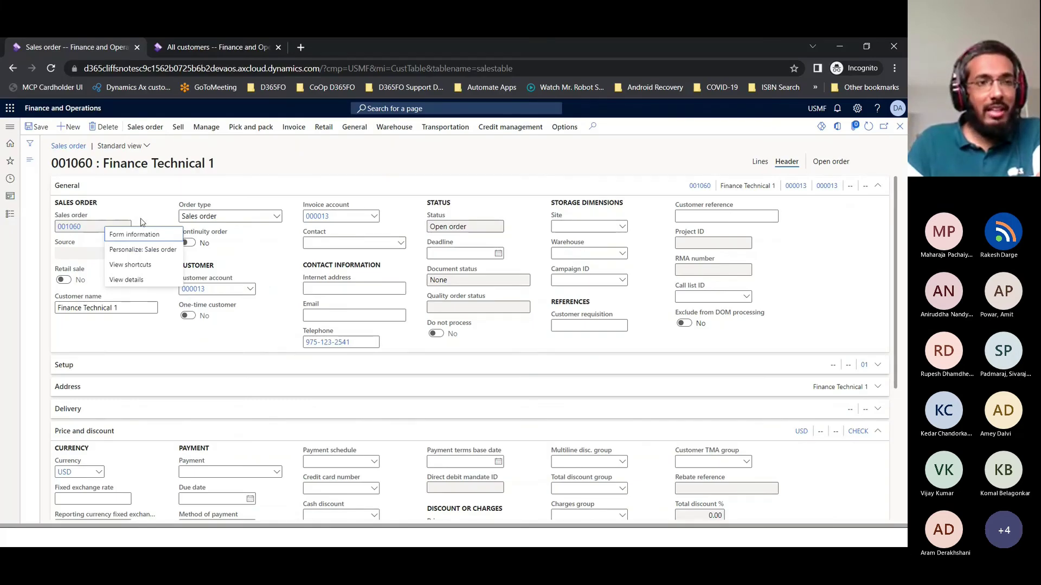
mouse_move(123, 236)
click(218, 238)
click(219, 250)
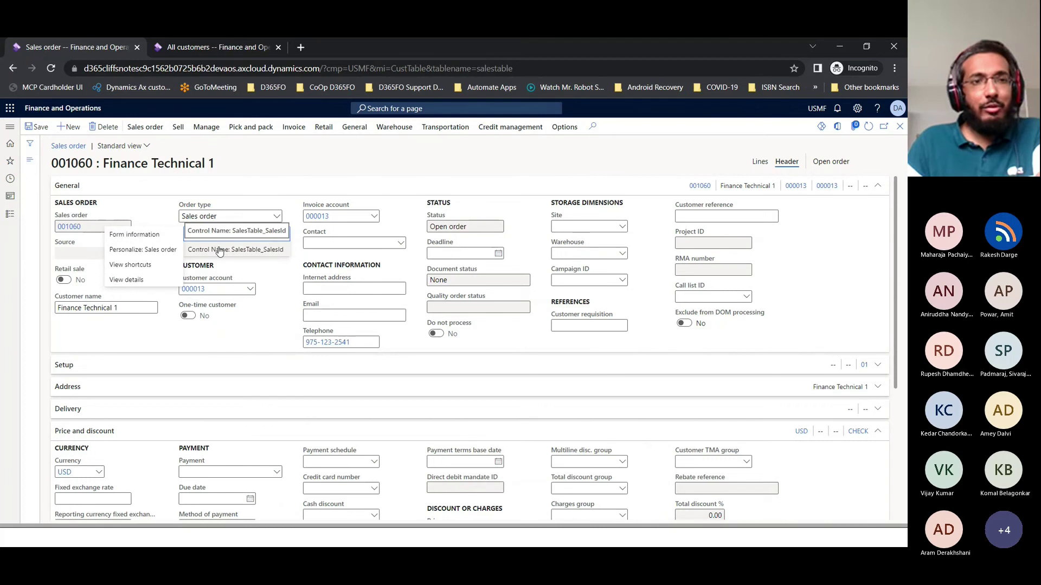
click(250, 256)
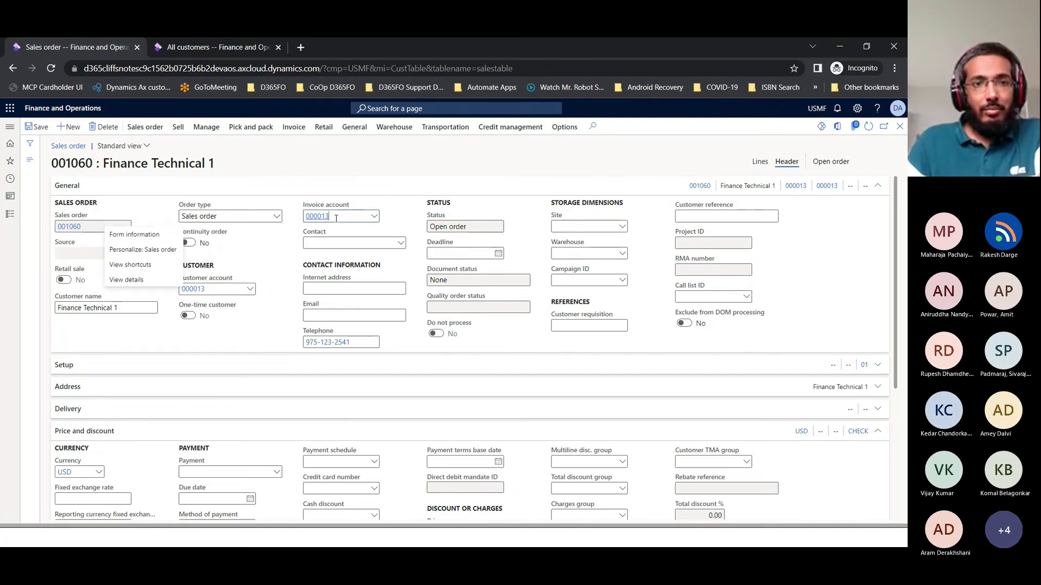
right_click(346, 219)
click(401, 185)
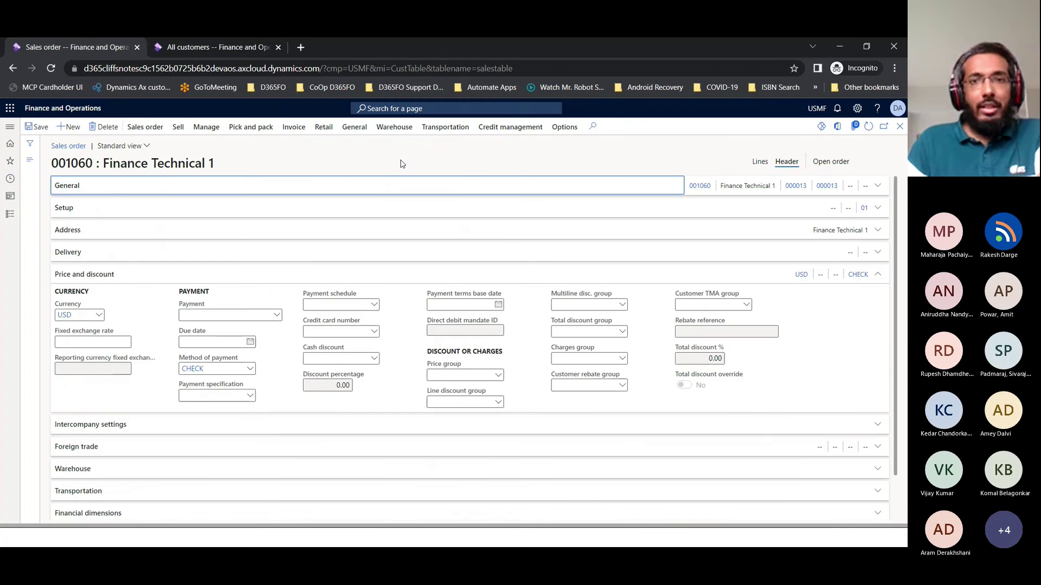
Switch to the Order Creation Technical Artifacts slide to review the tables and data entities, and return to the browser
key(alt+Tab)
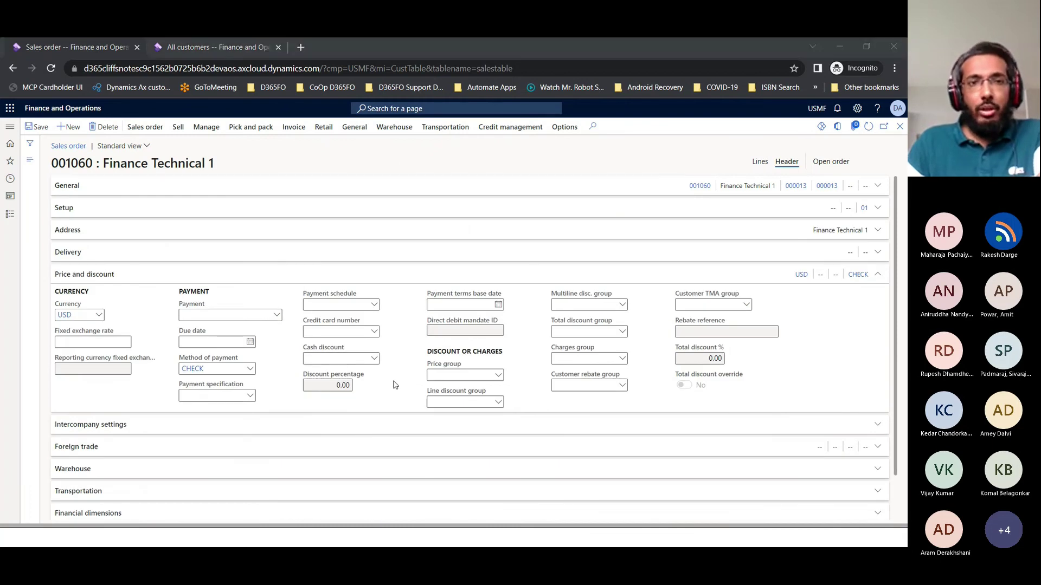
key(alt+Tab)
key(alt+Tab)
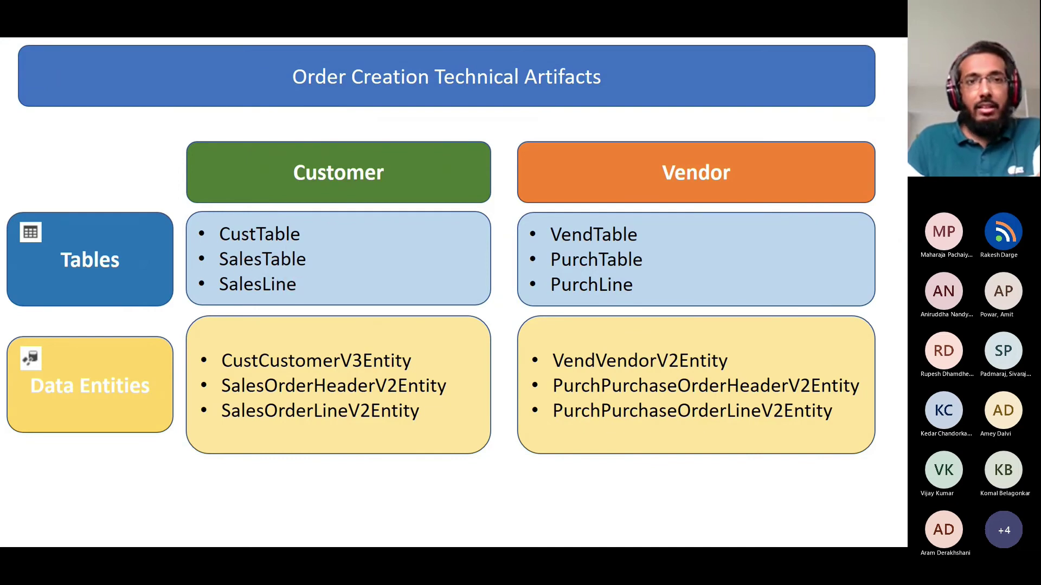
key(alt+Tab)
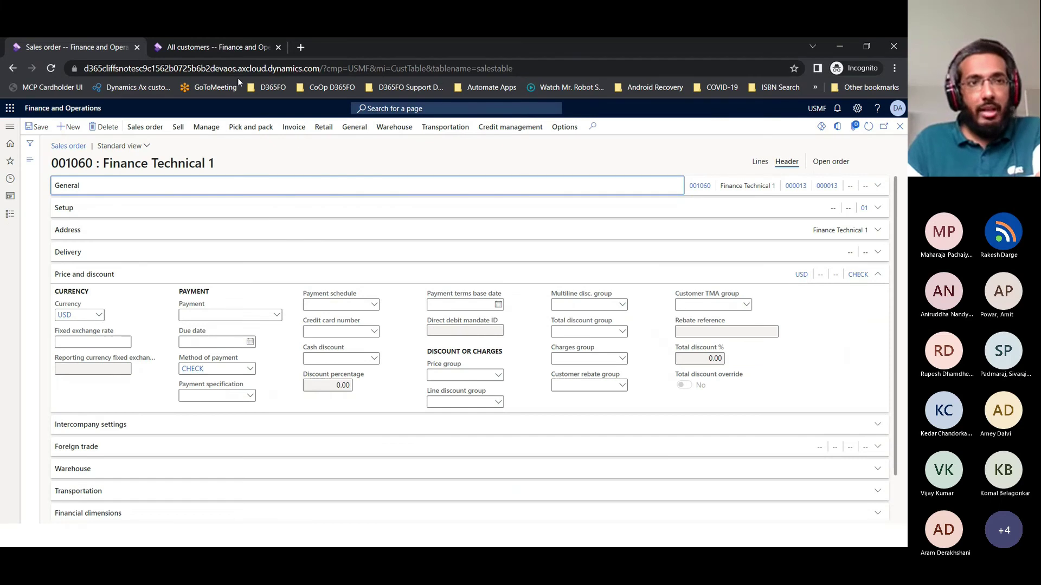
On the All customers page, replace CustTableListPage in the URL with systablebrowser&tablename=salestable and load the SalesTable table browser
click(222, 49)
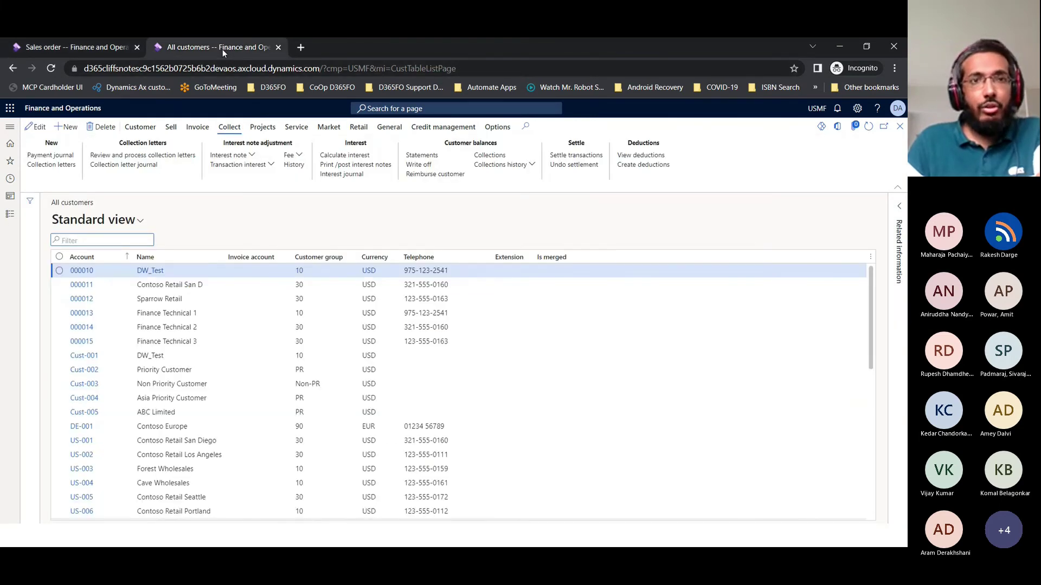
click(375, 67)
drag(482, 68, 417, 69)
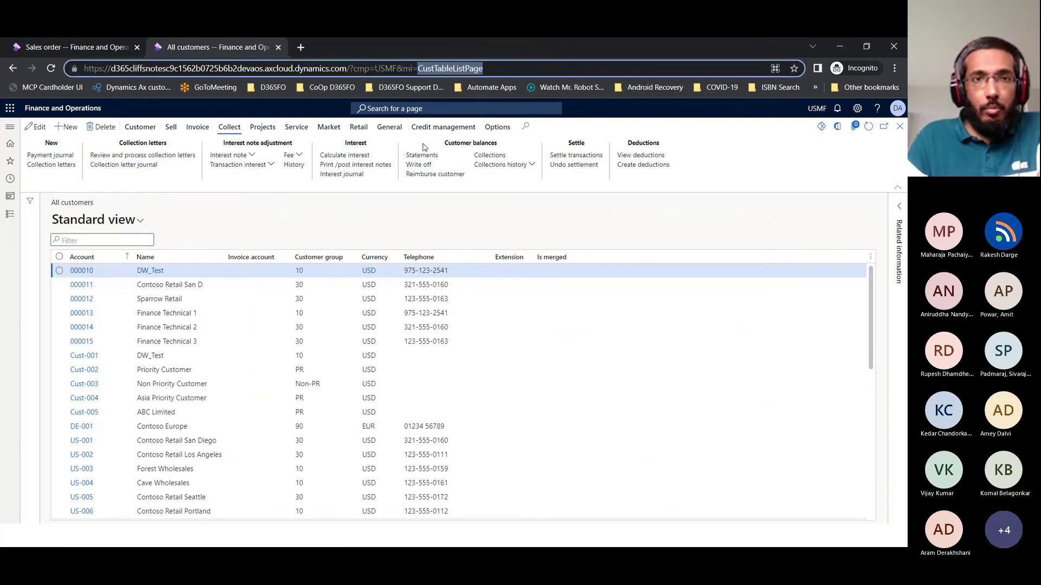
text(systa)
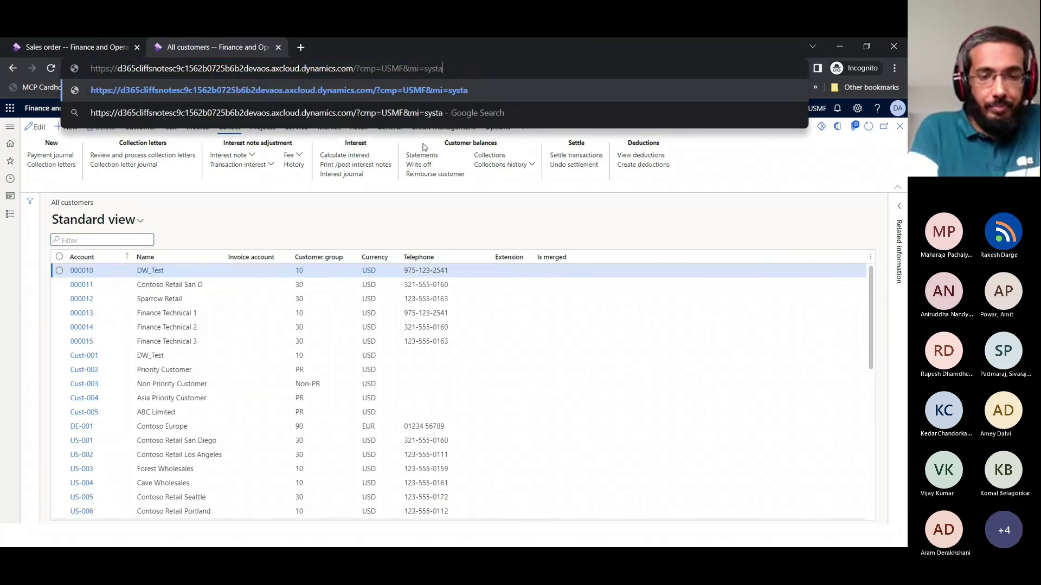
text(blebrow)
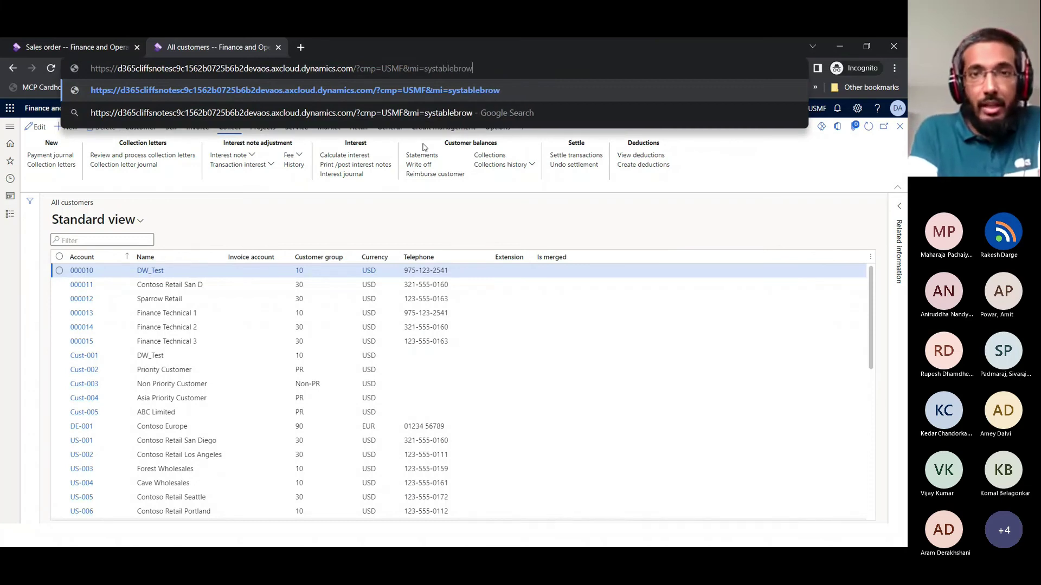
key(BackSpace)
text(s)
key(BackSpace)
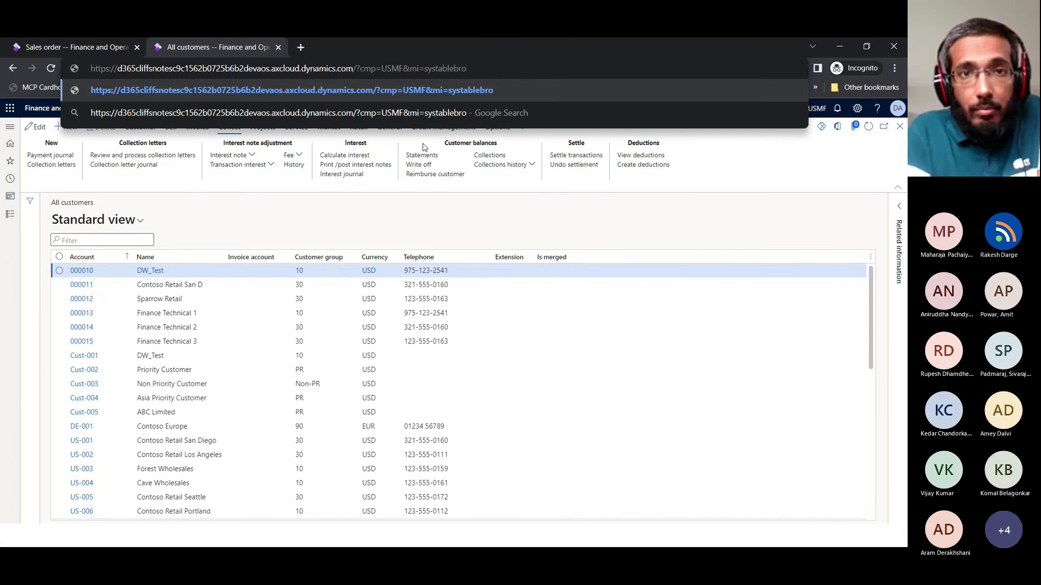
text(wser)
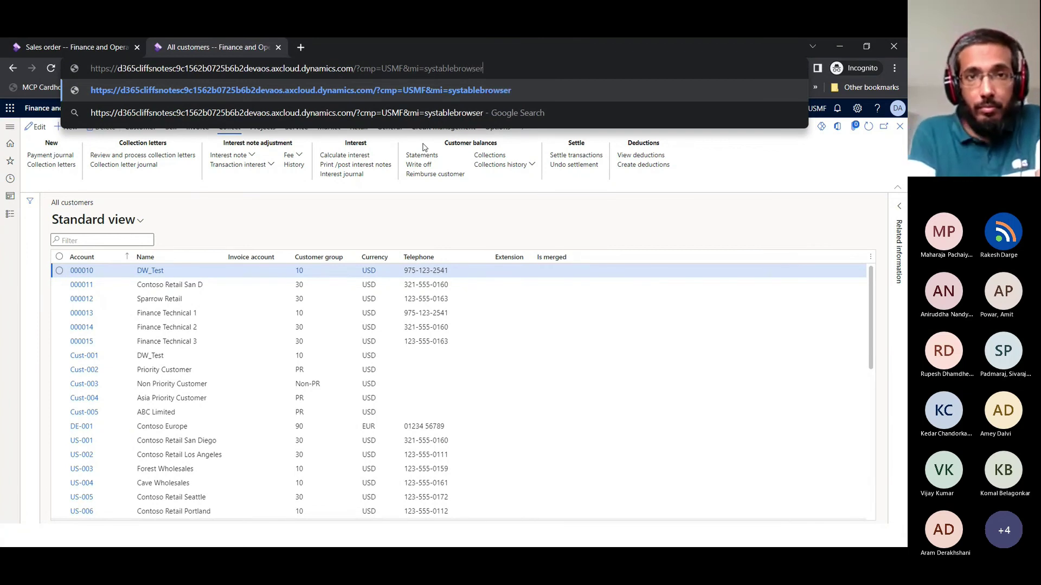
text(&tab)
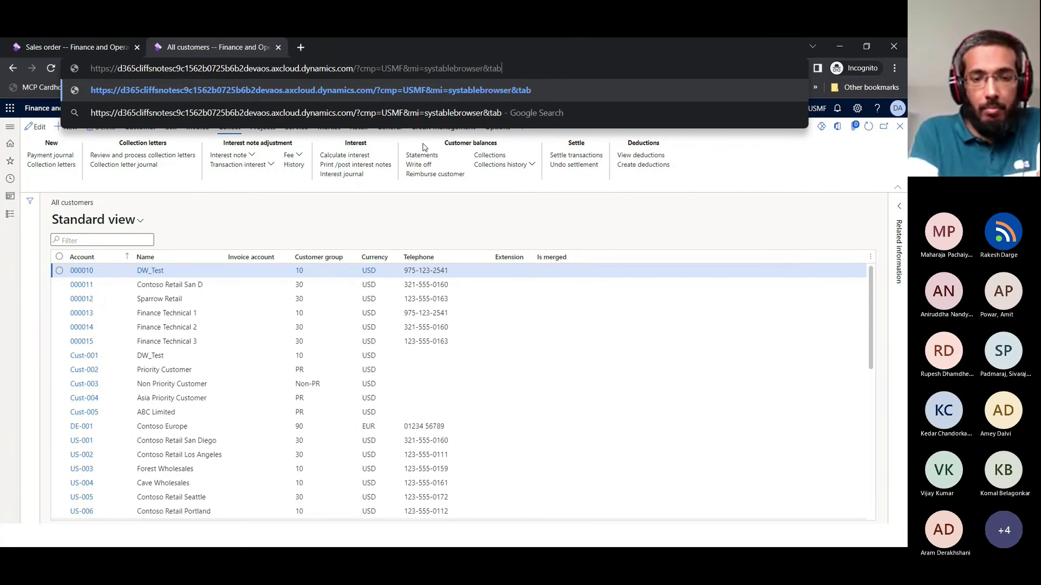
text(lename=)
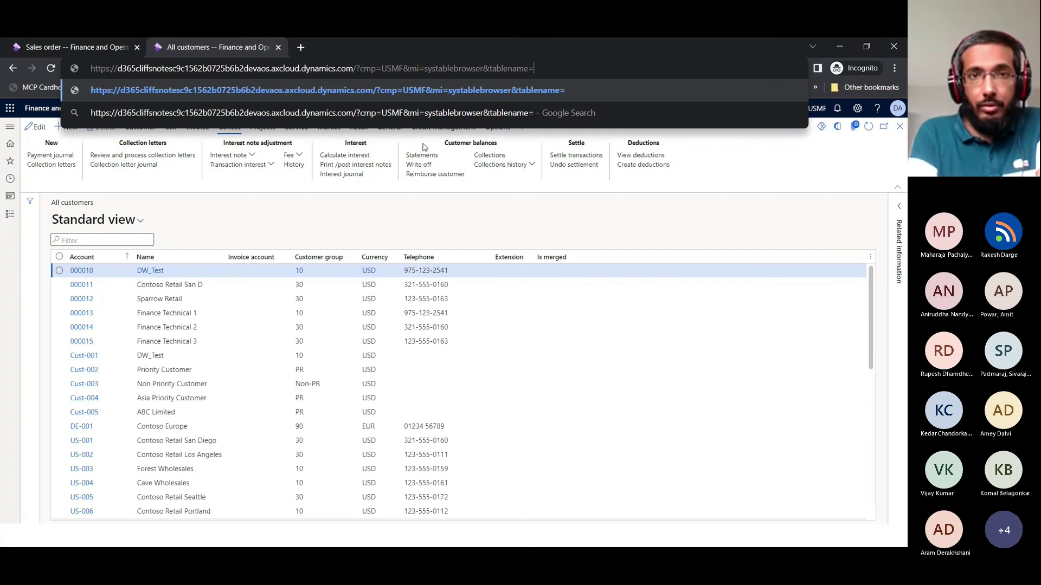
text(salestable)
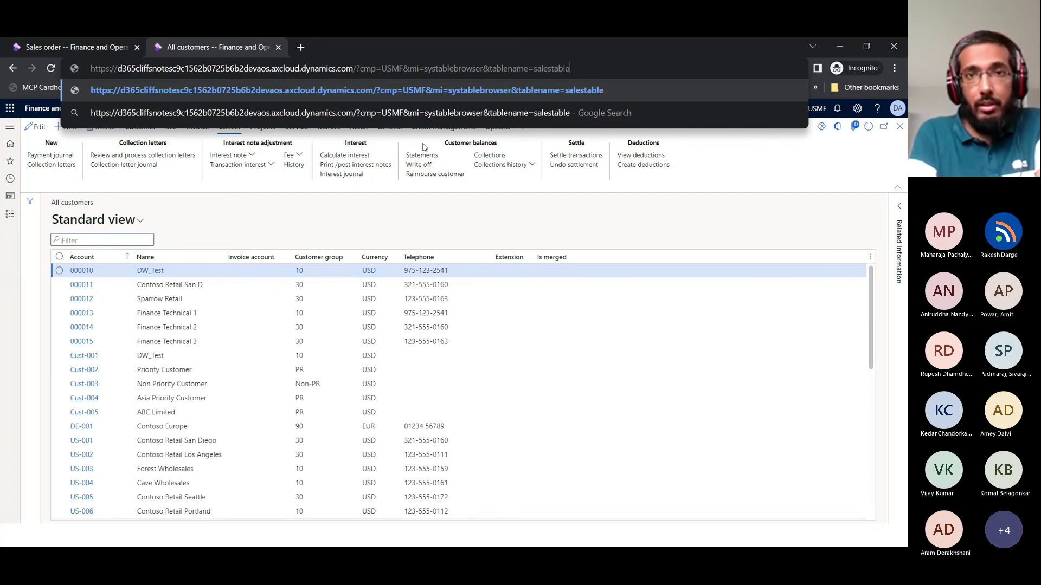
key(Return)
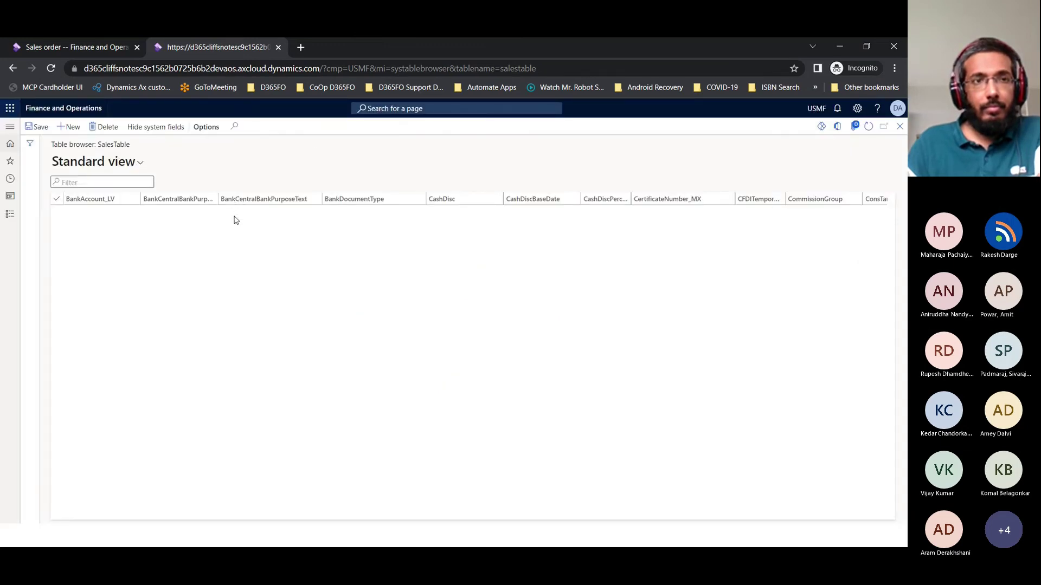
Check the order number on the sales order page, and enter its digits in a "contains" filter on the table browser's SalesId column
click(97, 48)
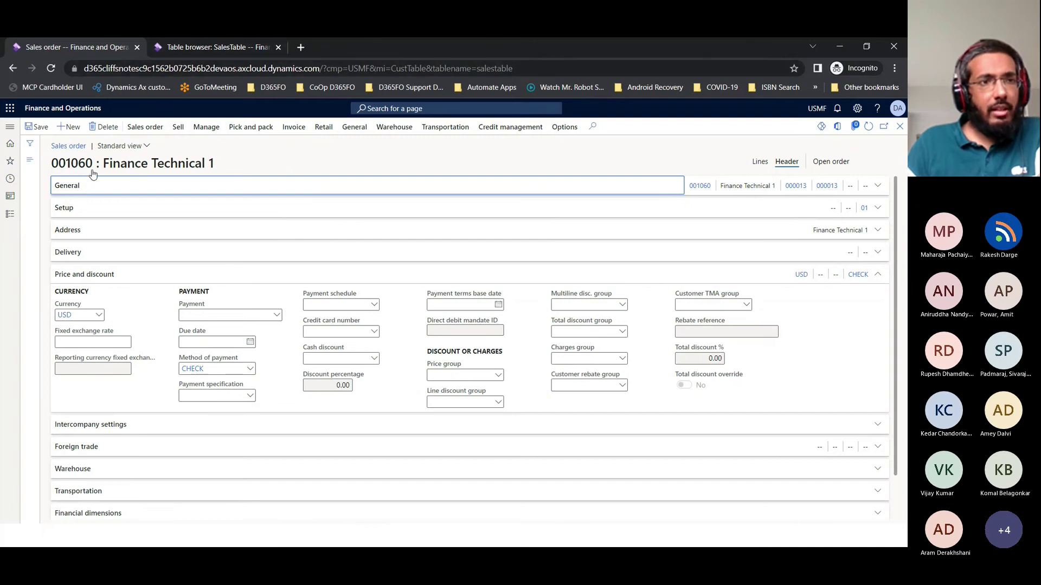
click(218, 50)
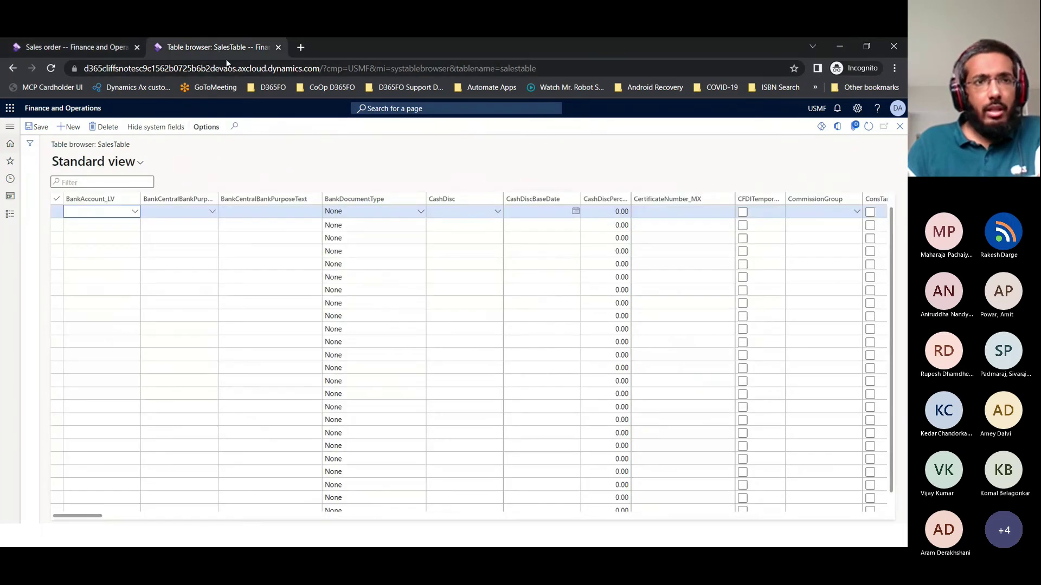
drag(89, 516, 675, 504)
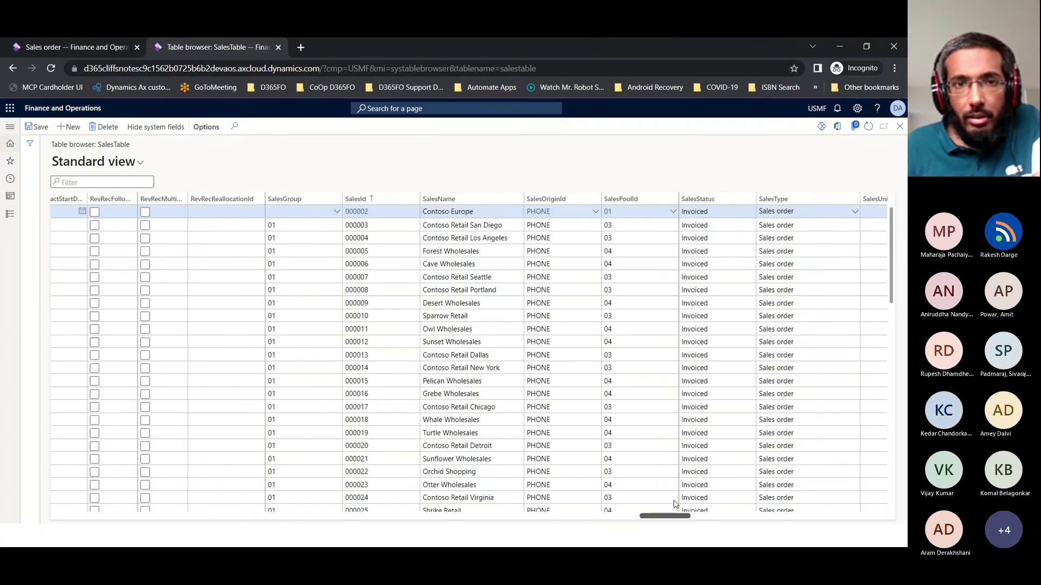
click(400, 204)
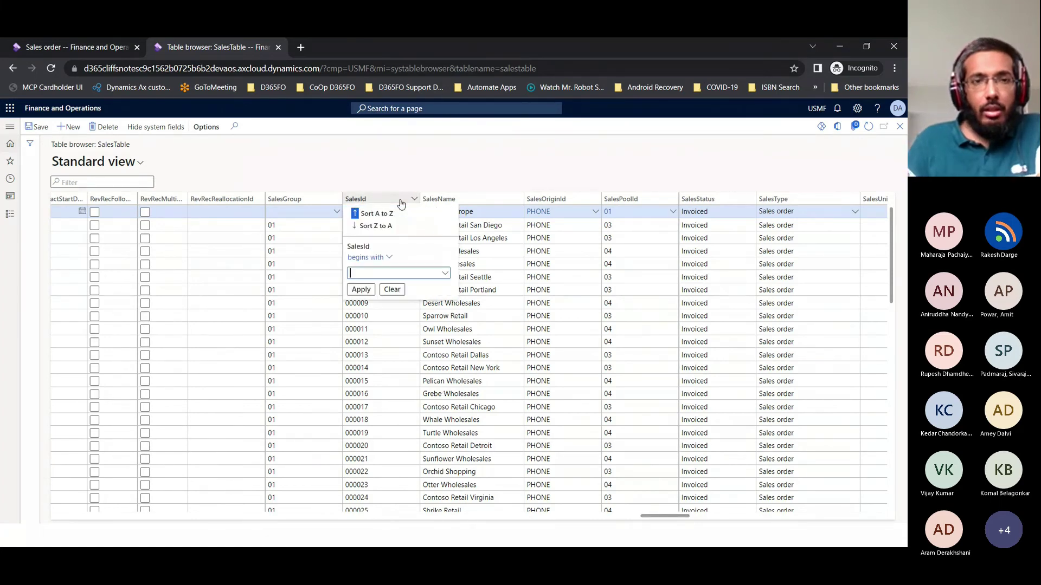
click(386, 257)
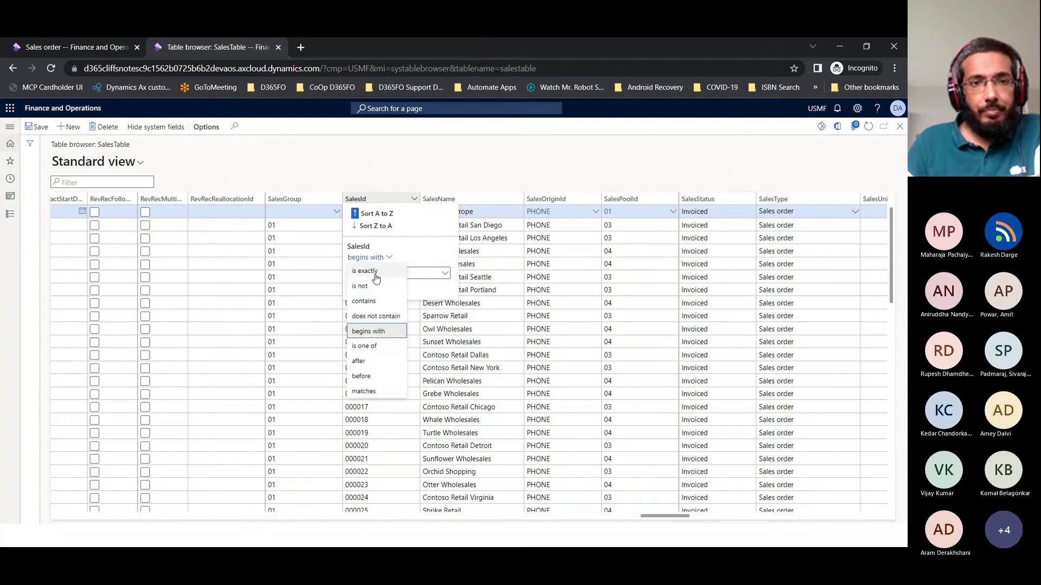
click(362, 302)
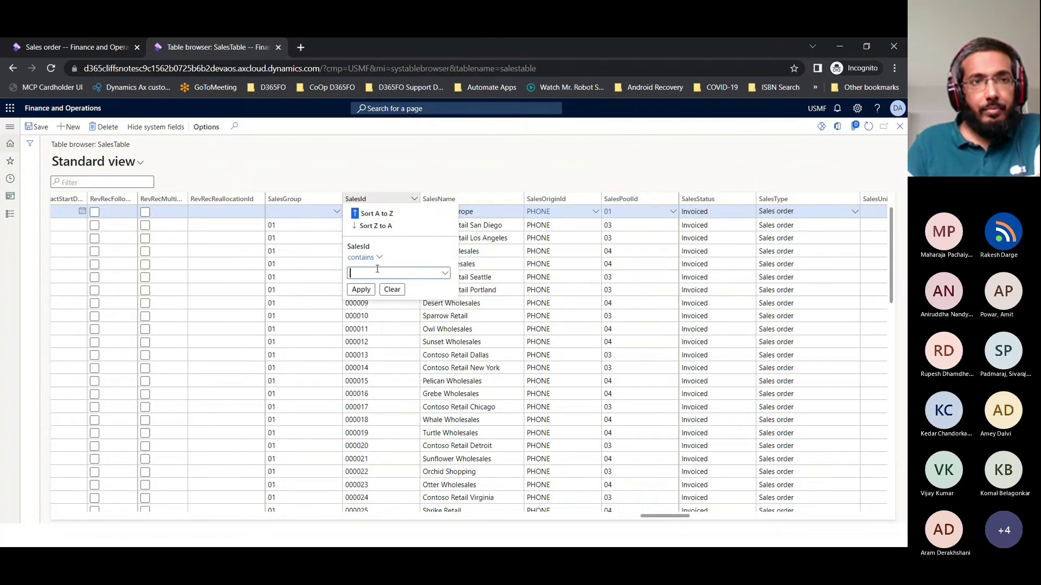
click(93, 45)
click(210, 49)
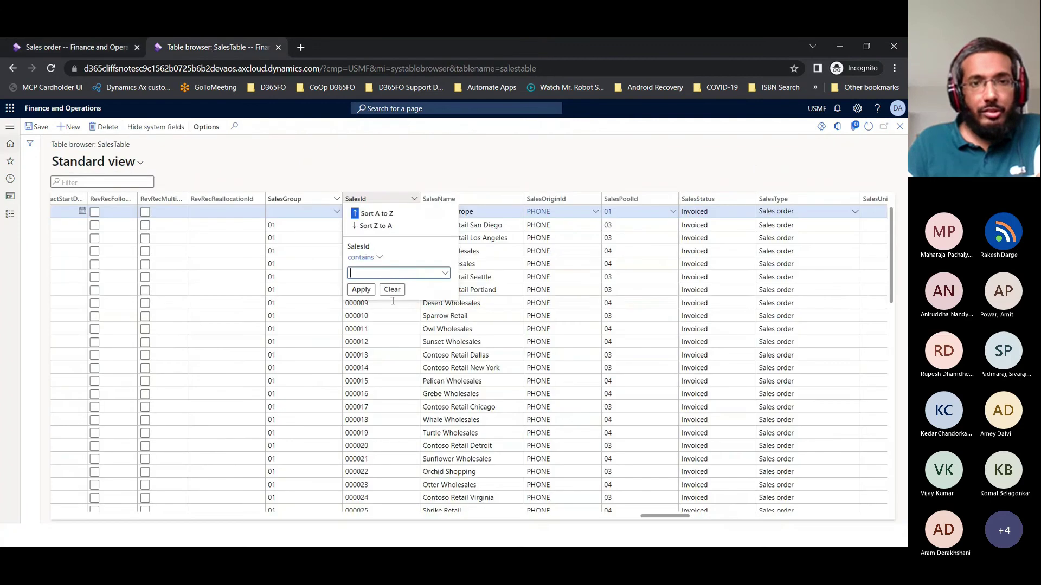
text(106)
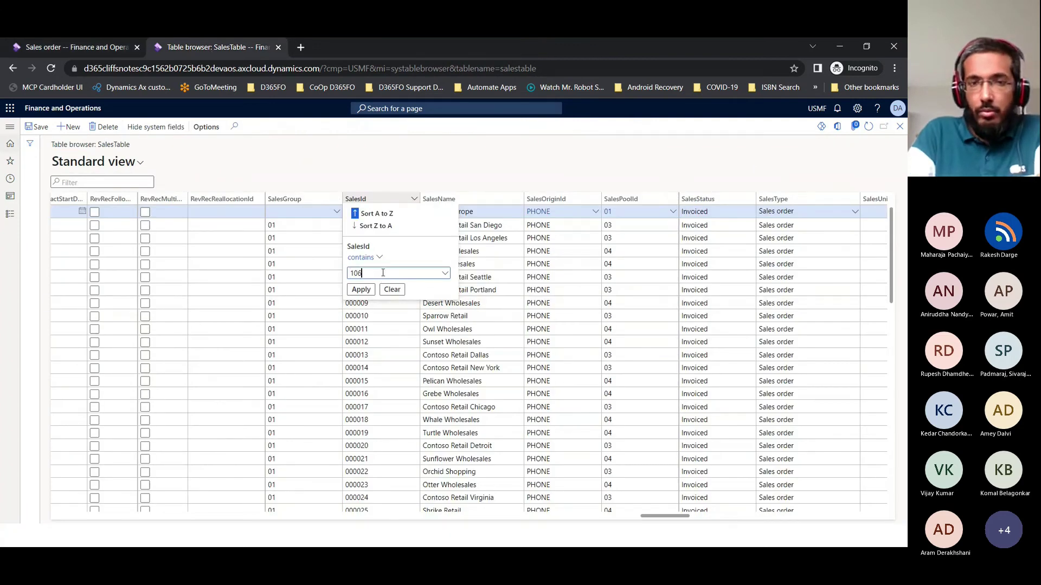